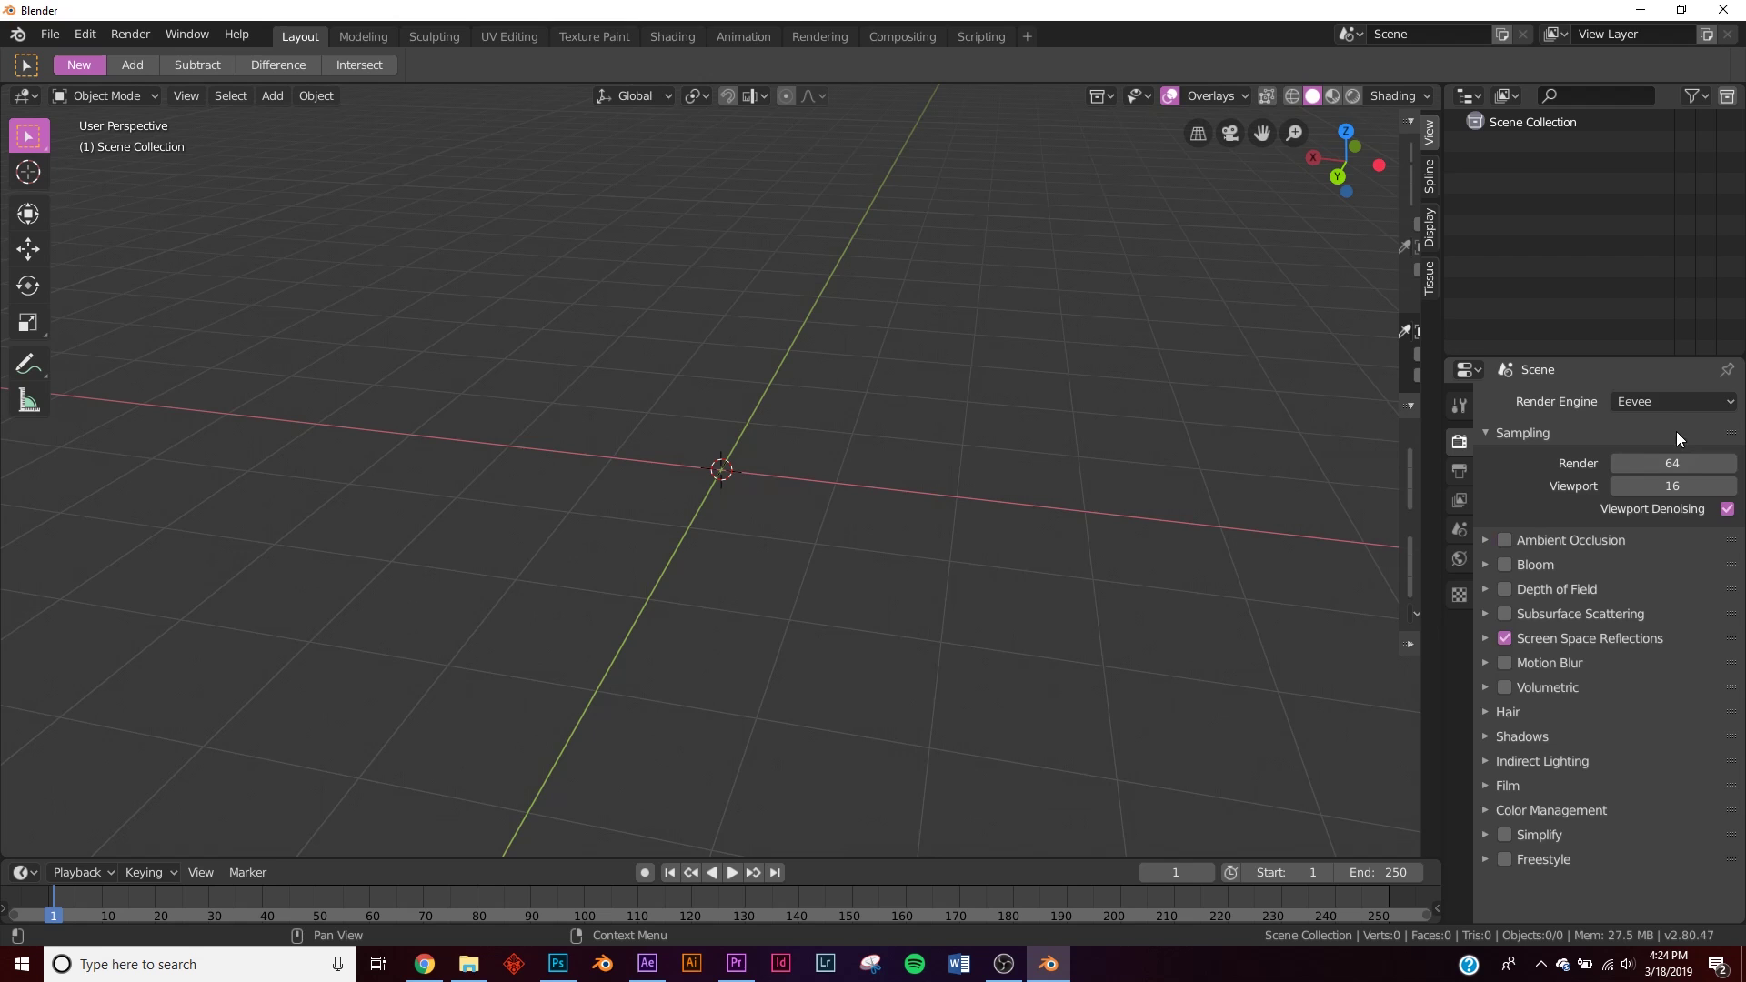
- After previewing the finished swirled-spheres clip, open Blender's render engine list
left_click(1662, 407)
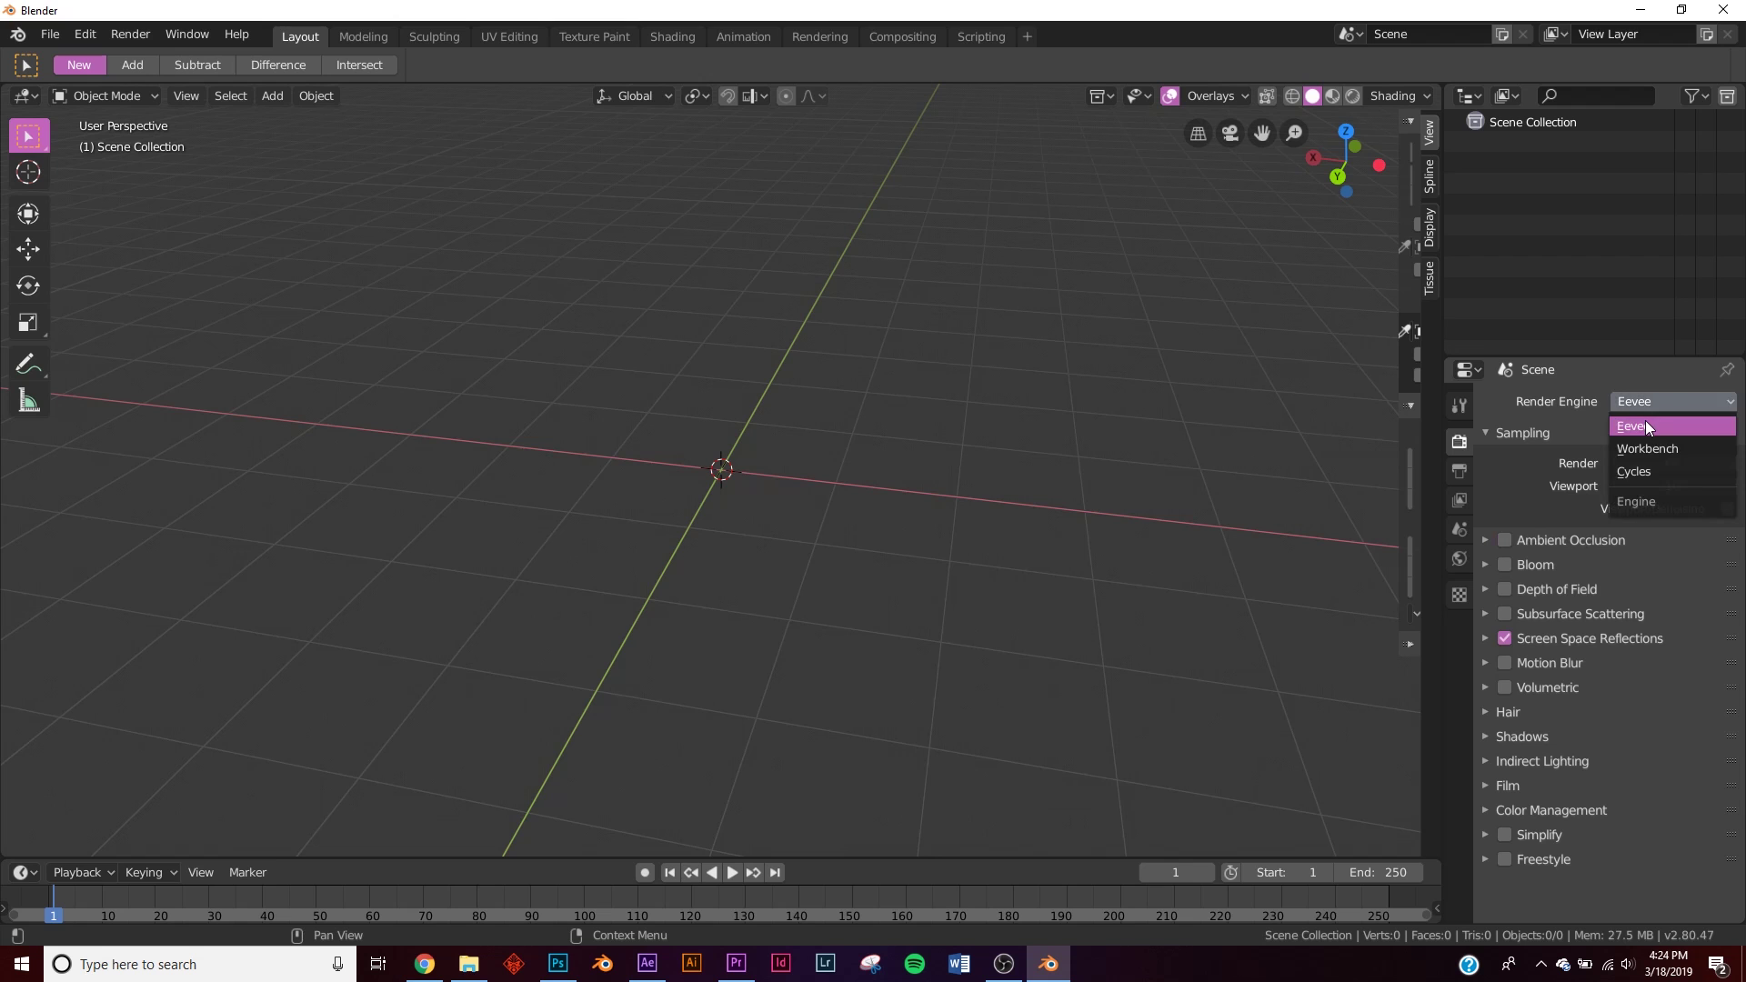
- Keep Eevee as the render engine and enable Ambient Occlusion
left_click(1645, 420)
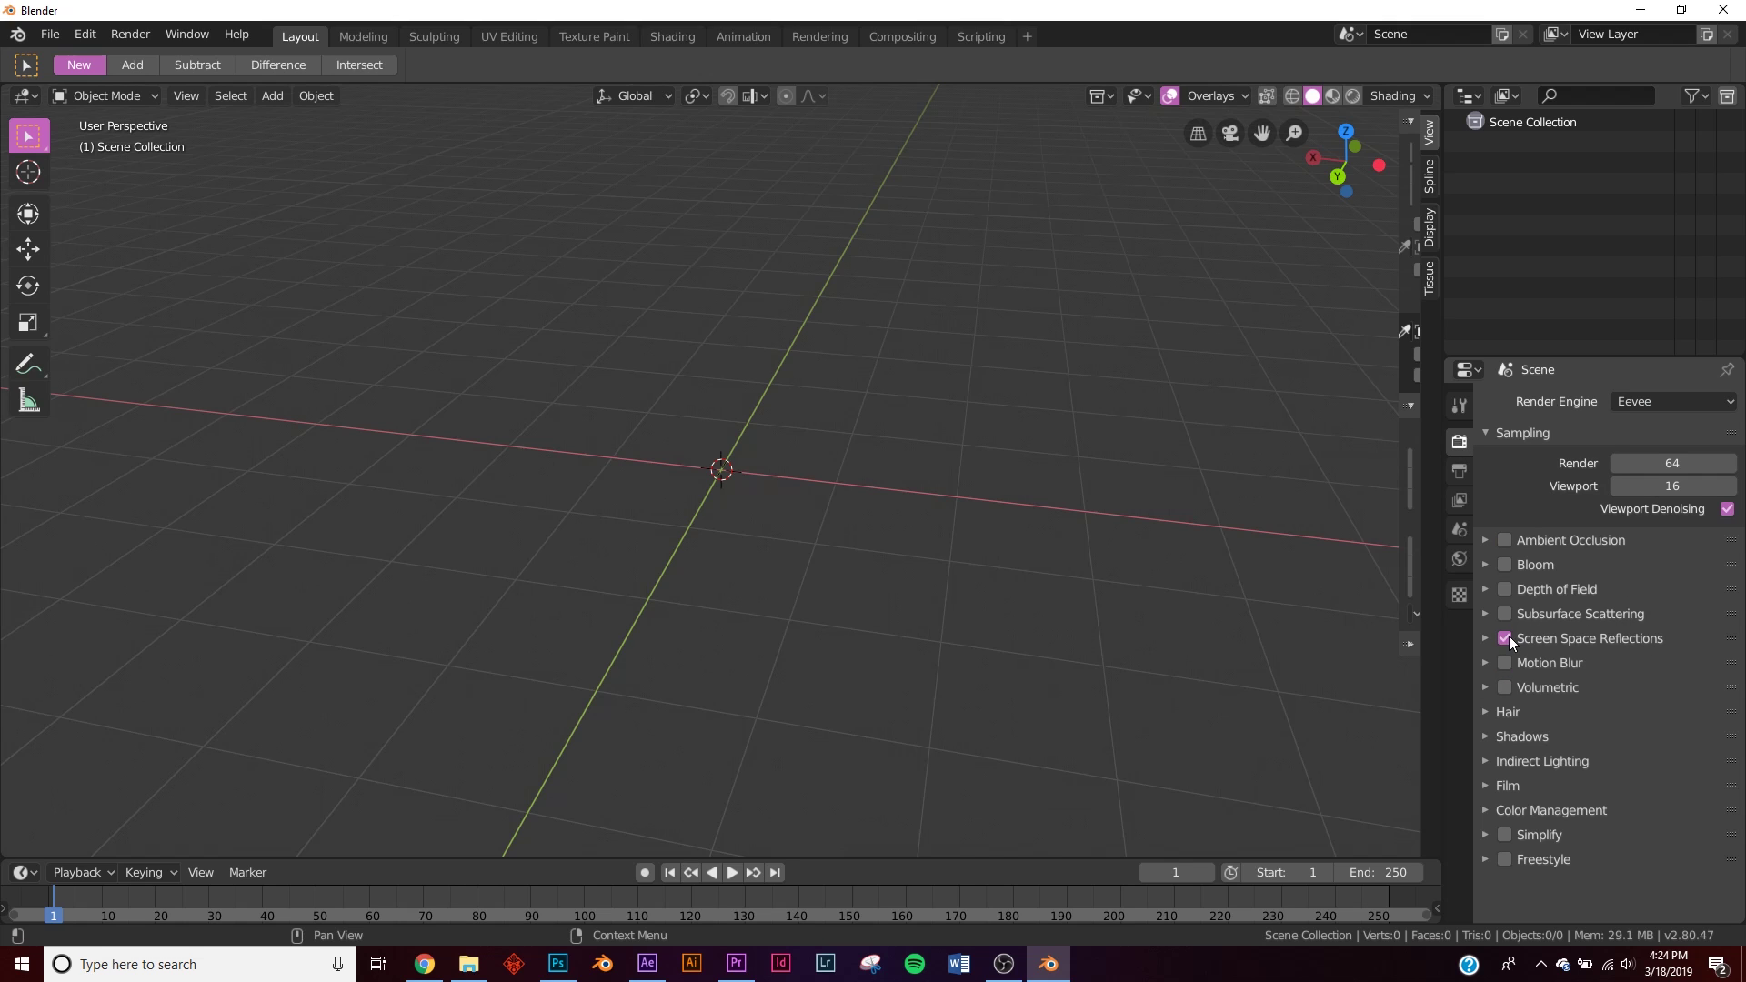
left_click(1505, 540)
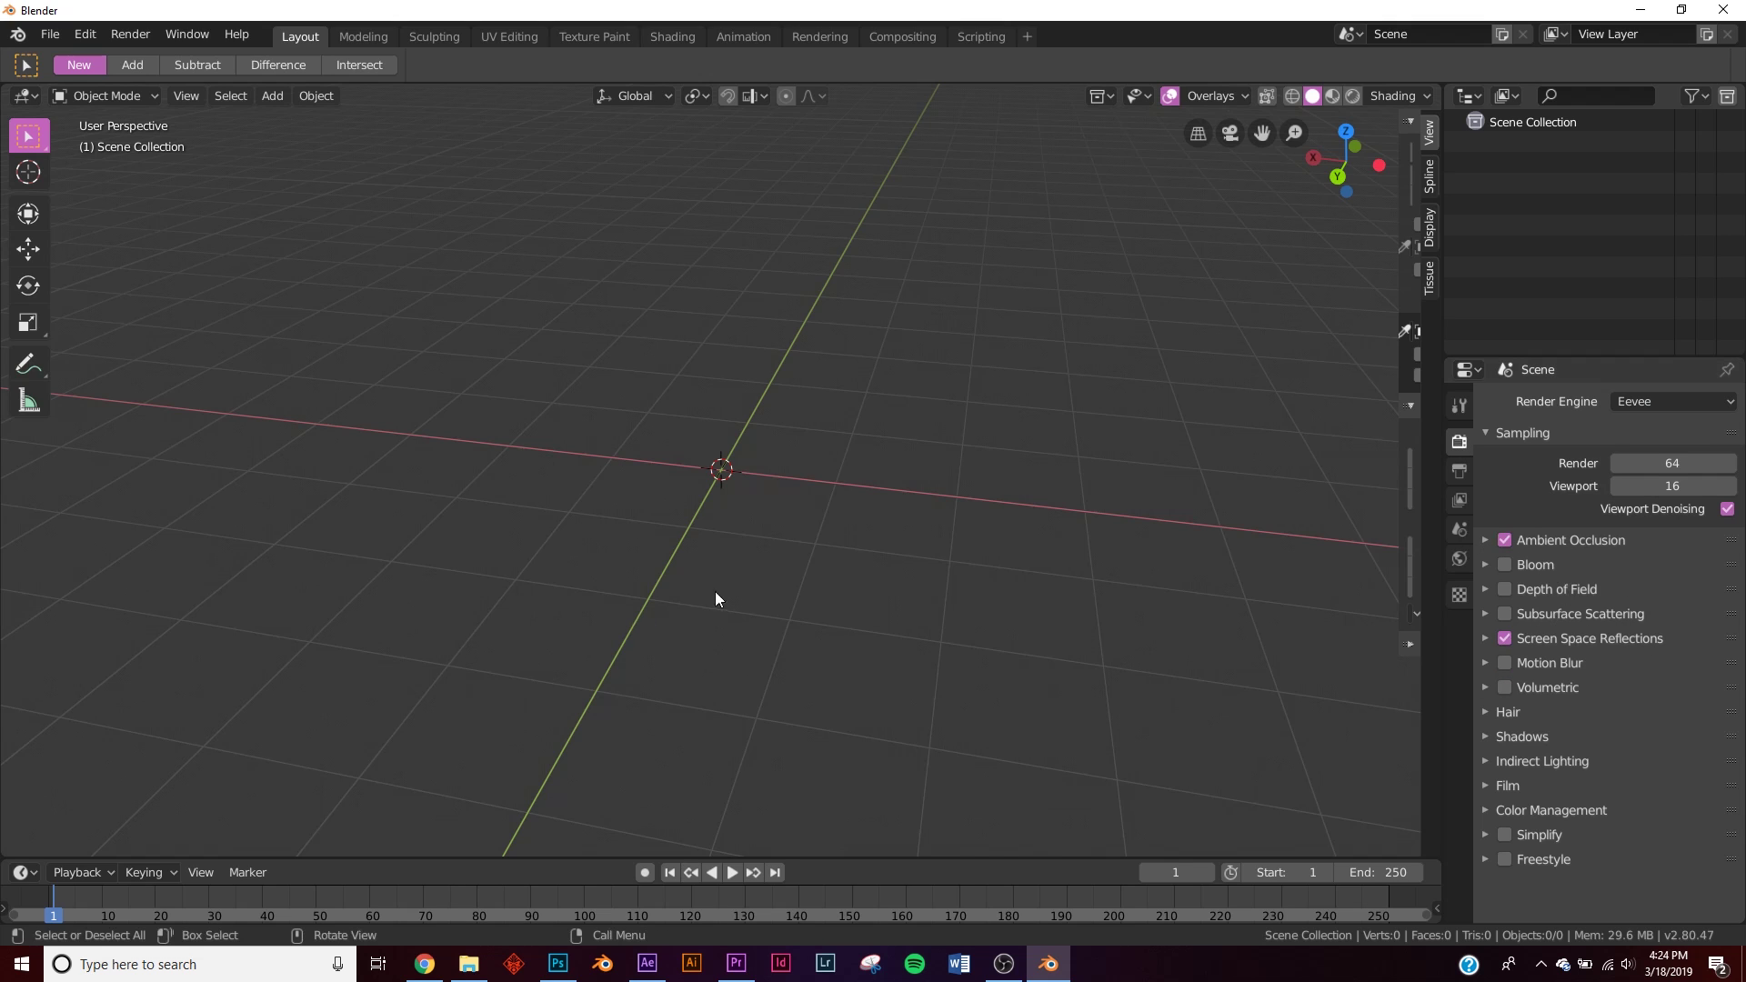
middle_click_drag(744, 553, 713, 421)
- Add an Ico Sphere at the origin with Subdivisions set to 1
key("shift+a")
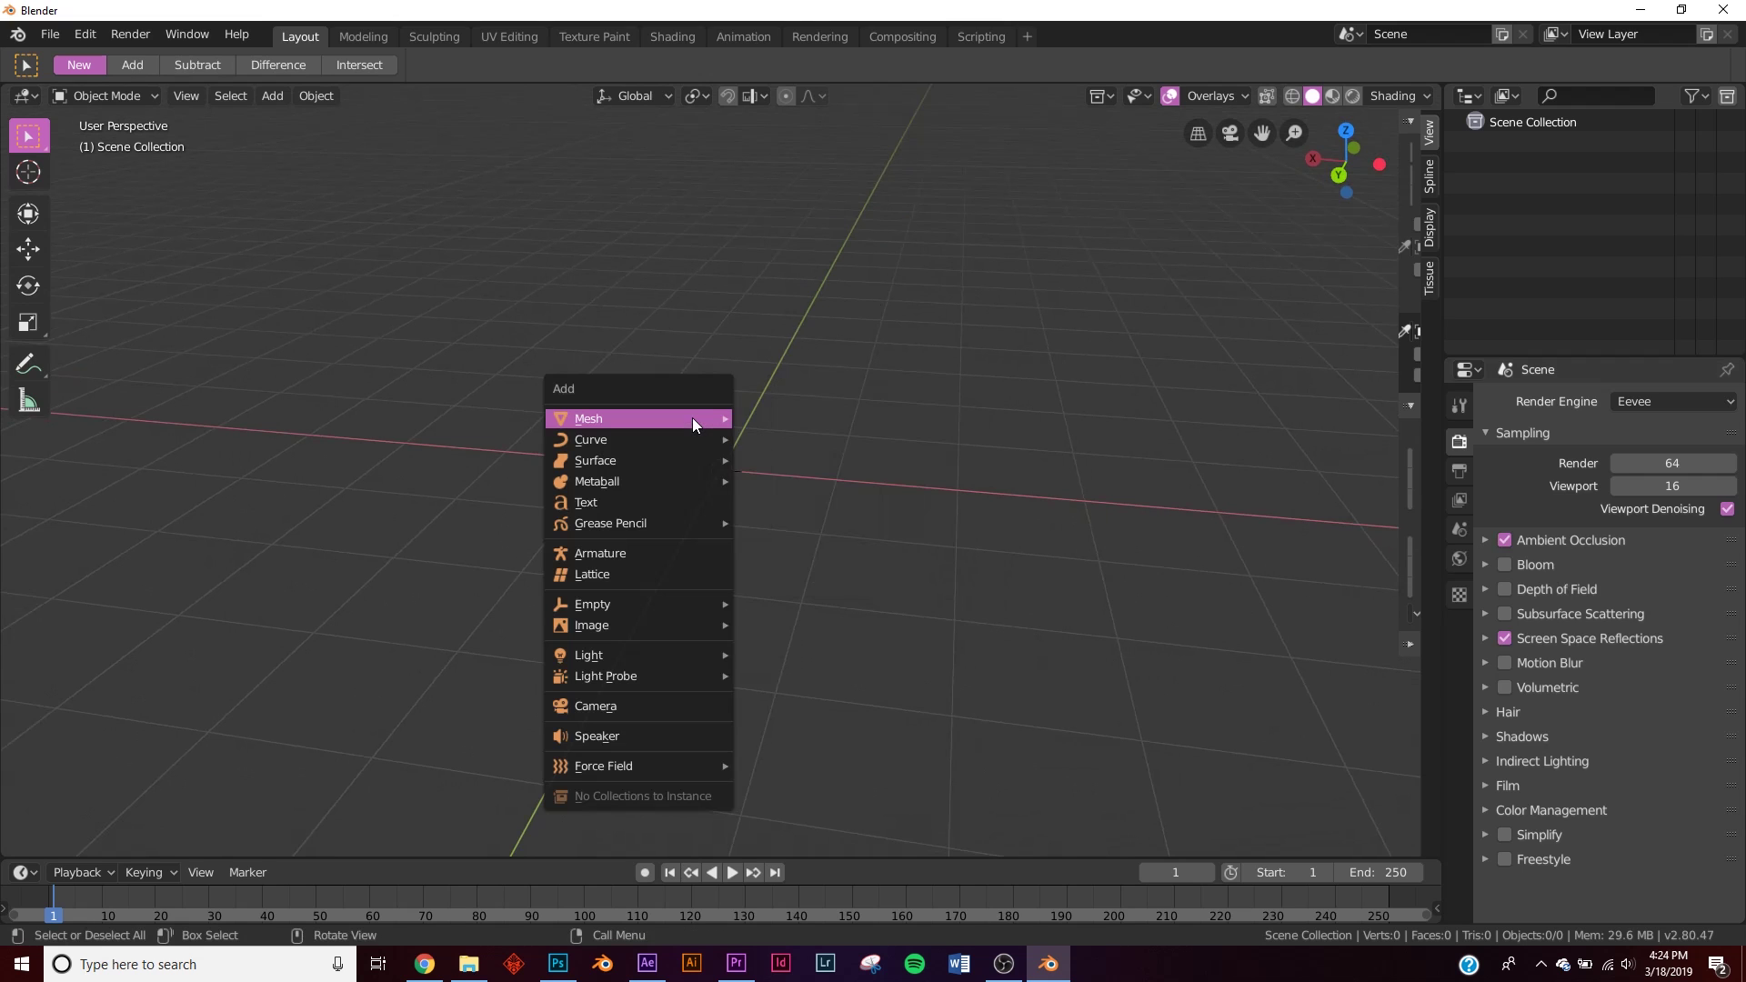
mouse_move(709, 417)
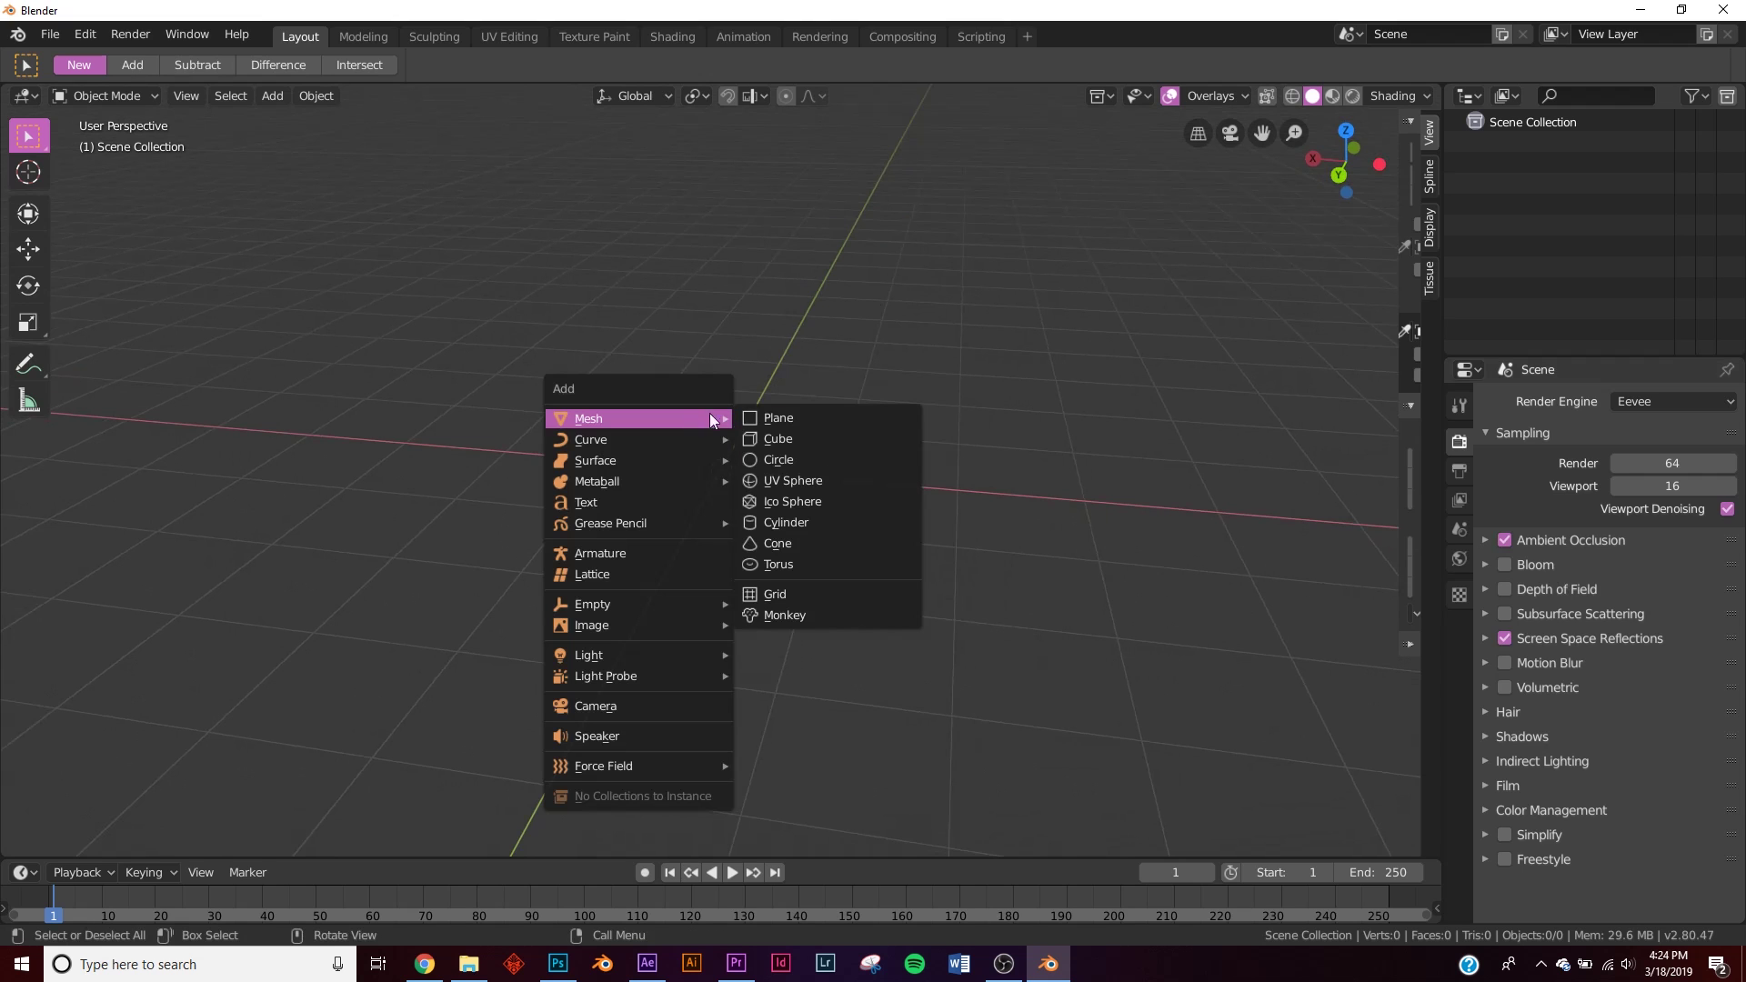
left_click(811, 499)
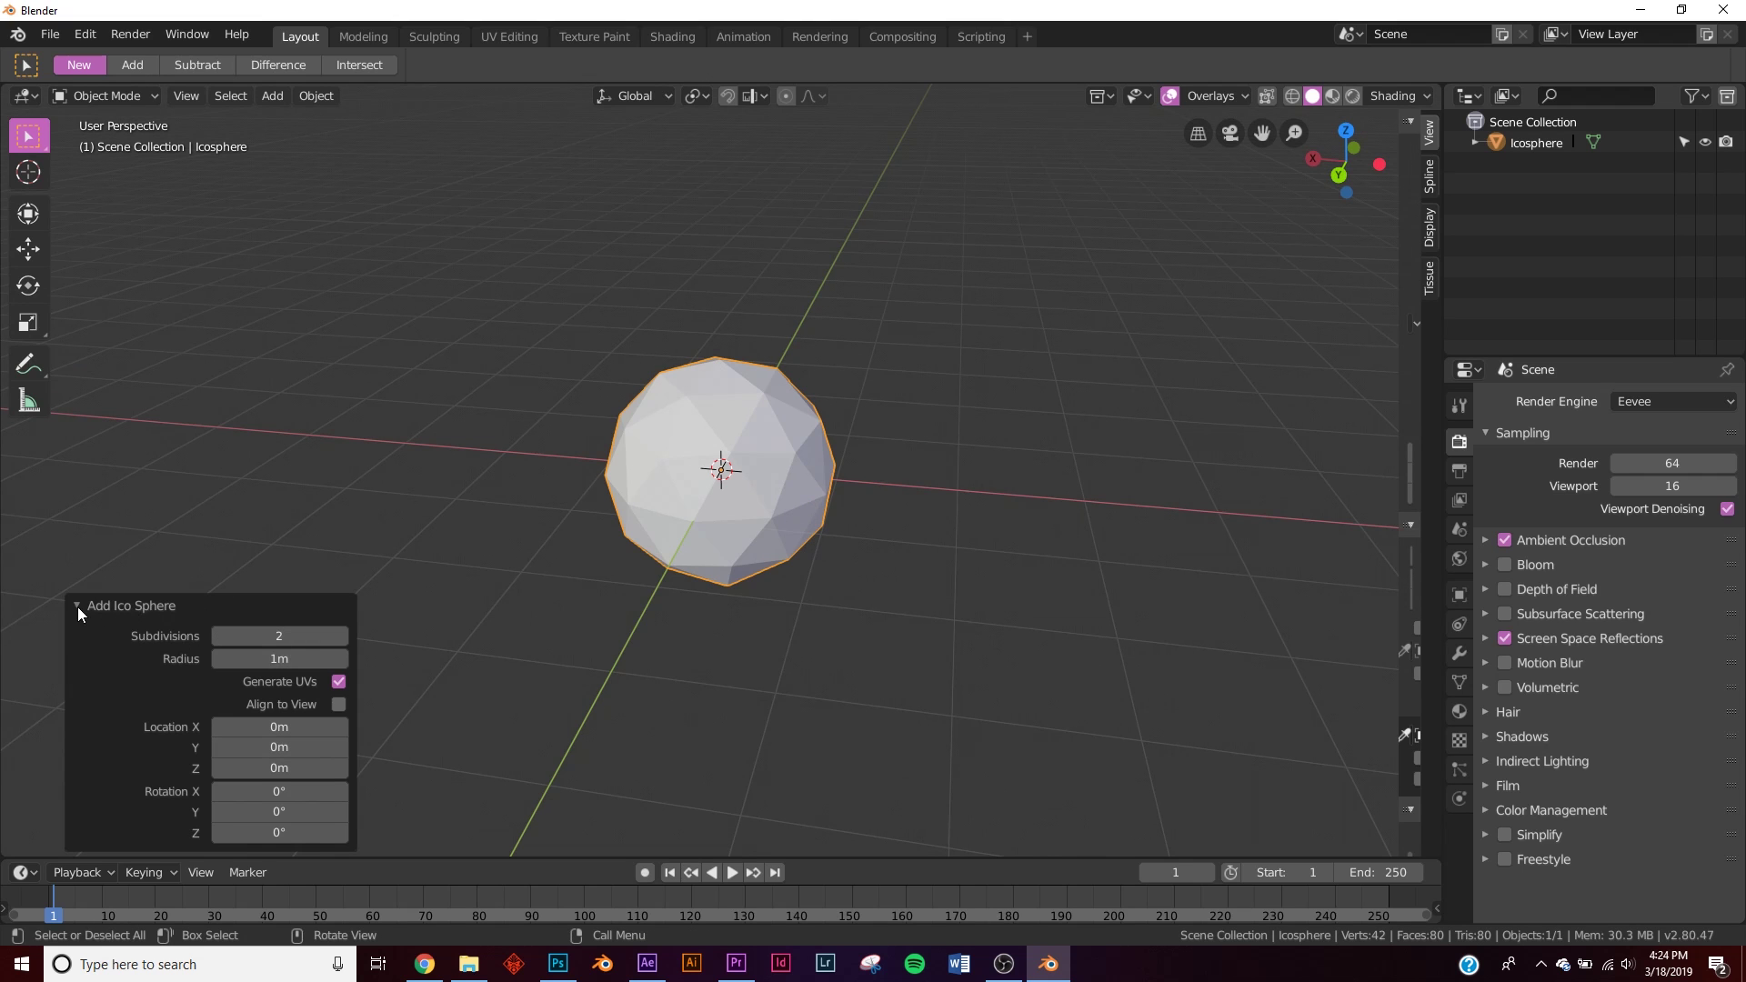
left_click(220, 635)
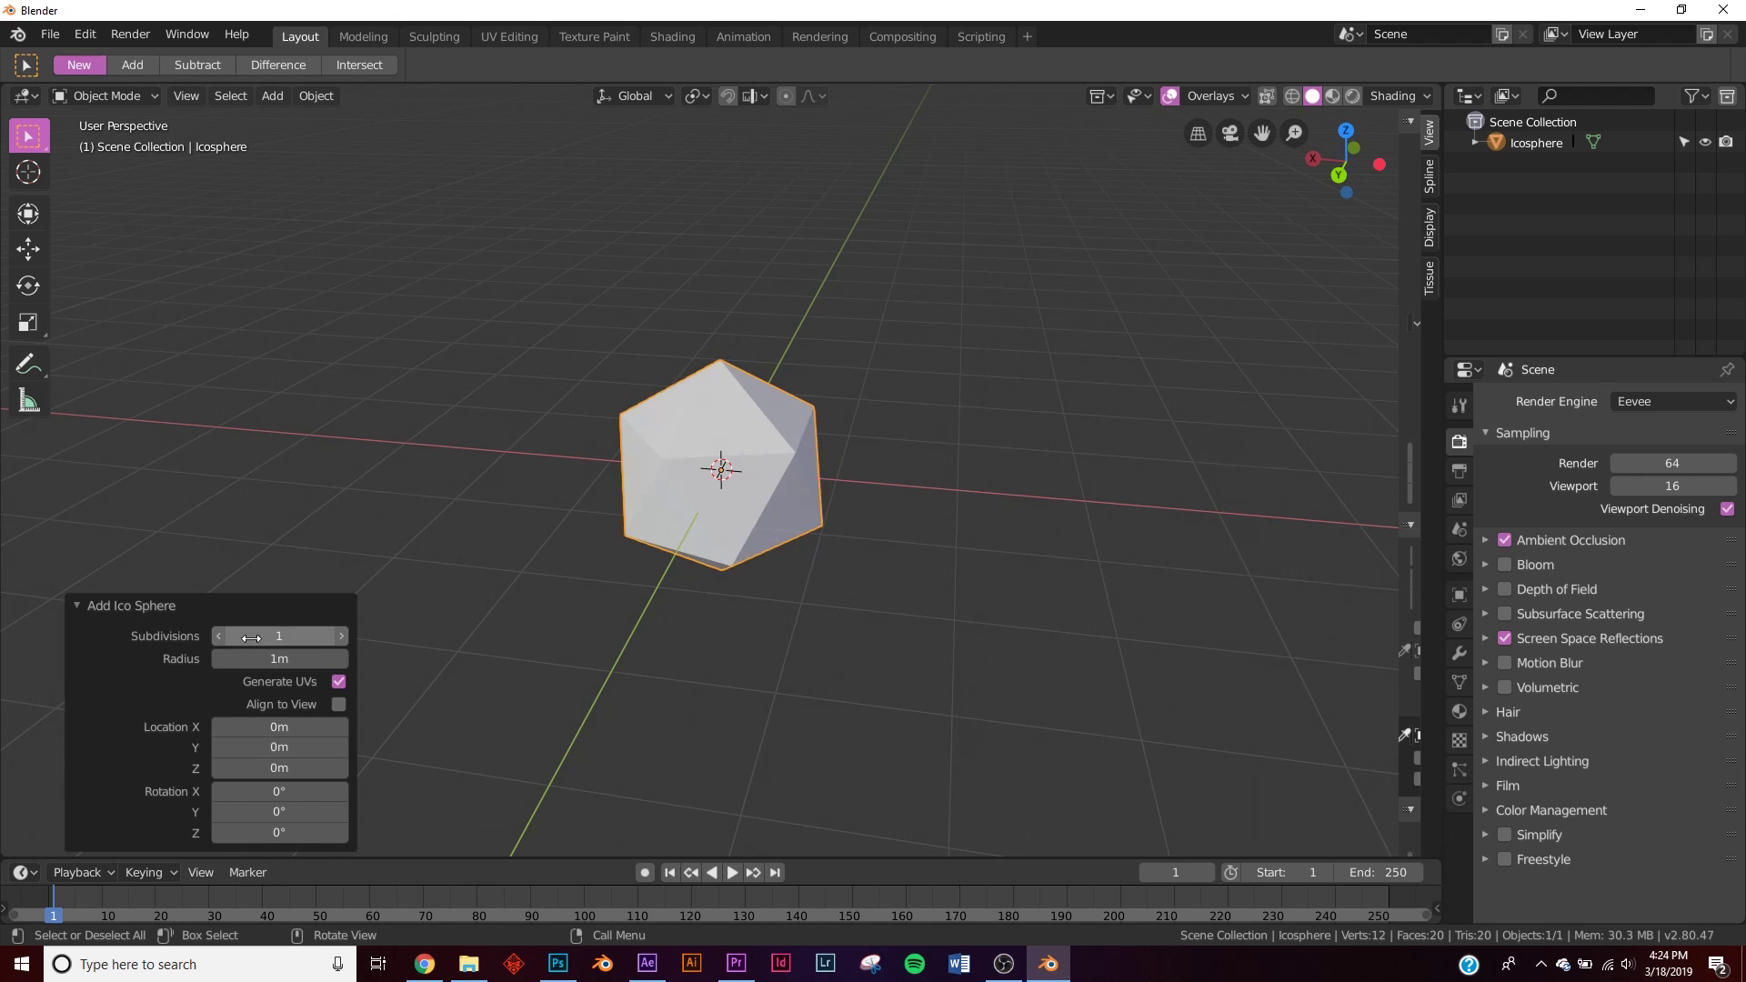
middle_click_drag(593, 446, 591, 573)
scroll(664, 580, "up", 4)
- Inspect the 20-face icosahedron from a new angle and bring up the Add menu again
left_click(153, 604)
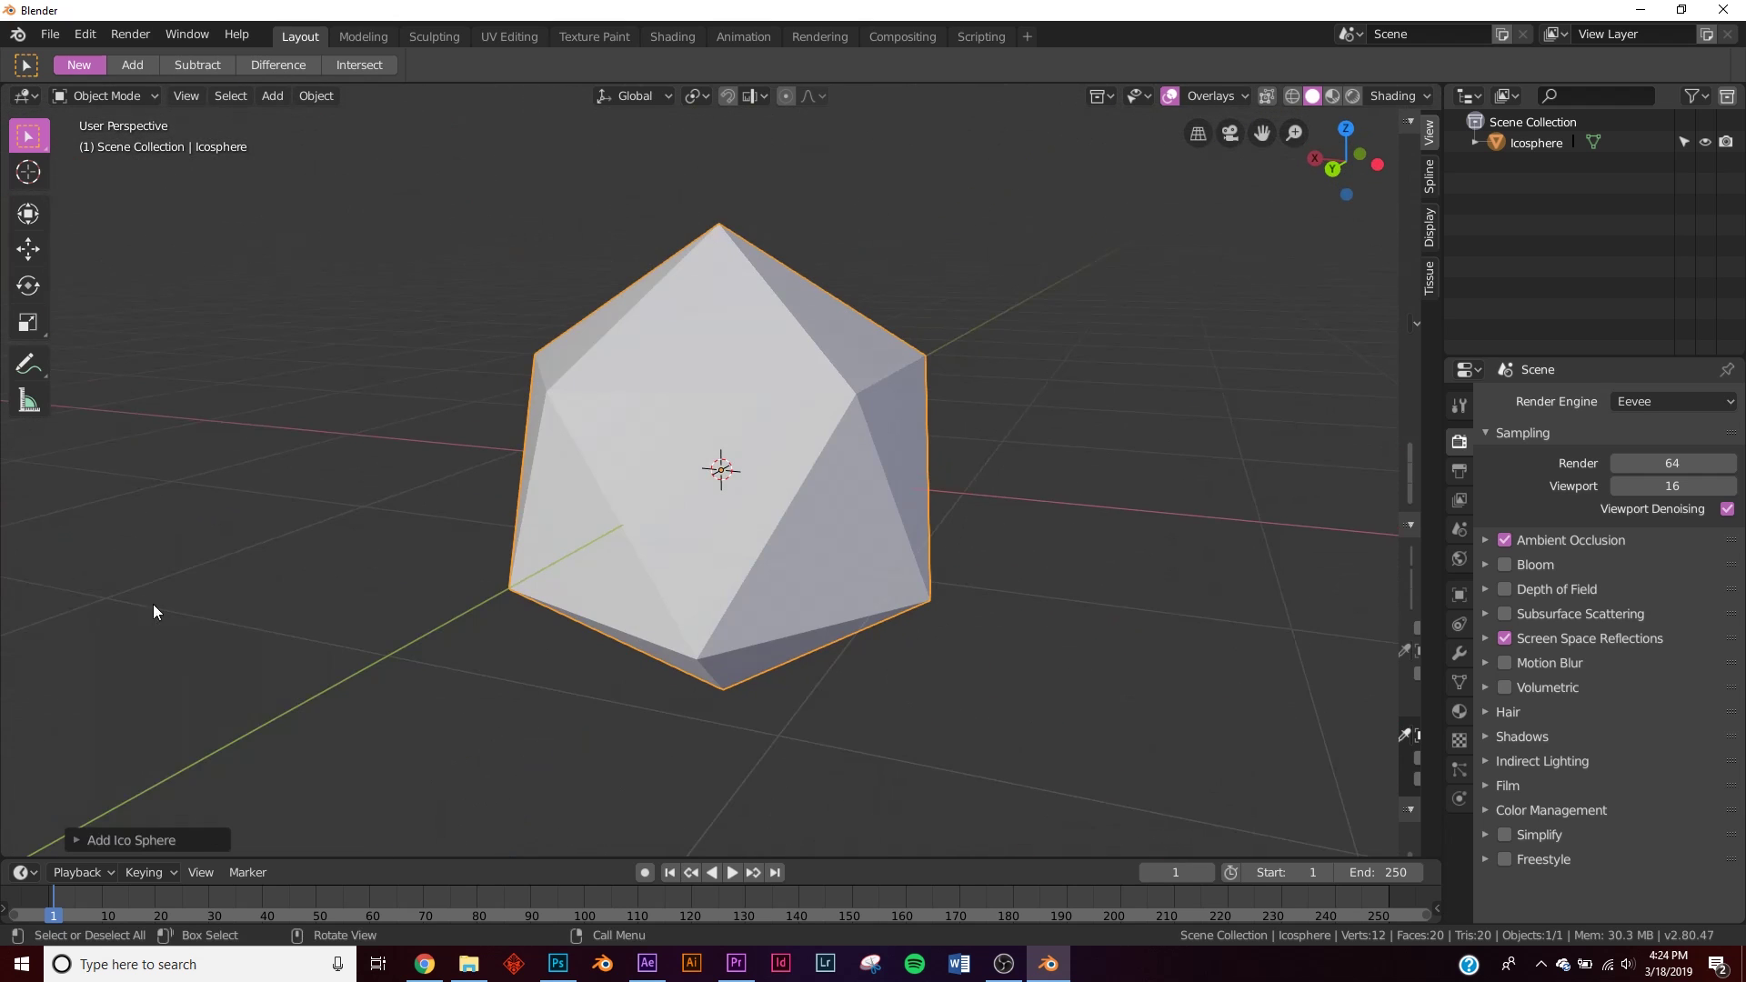
middle_click_drag(691, 628, 838, 560)
scroll(838, 560, "down", 3)
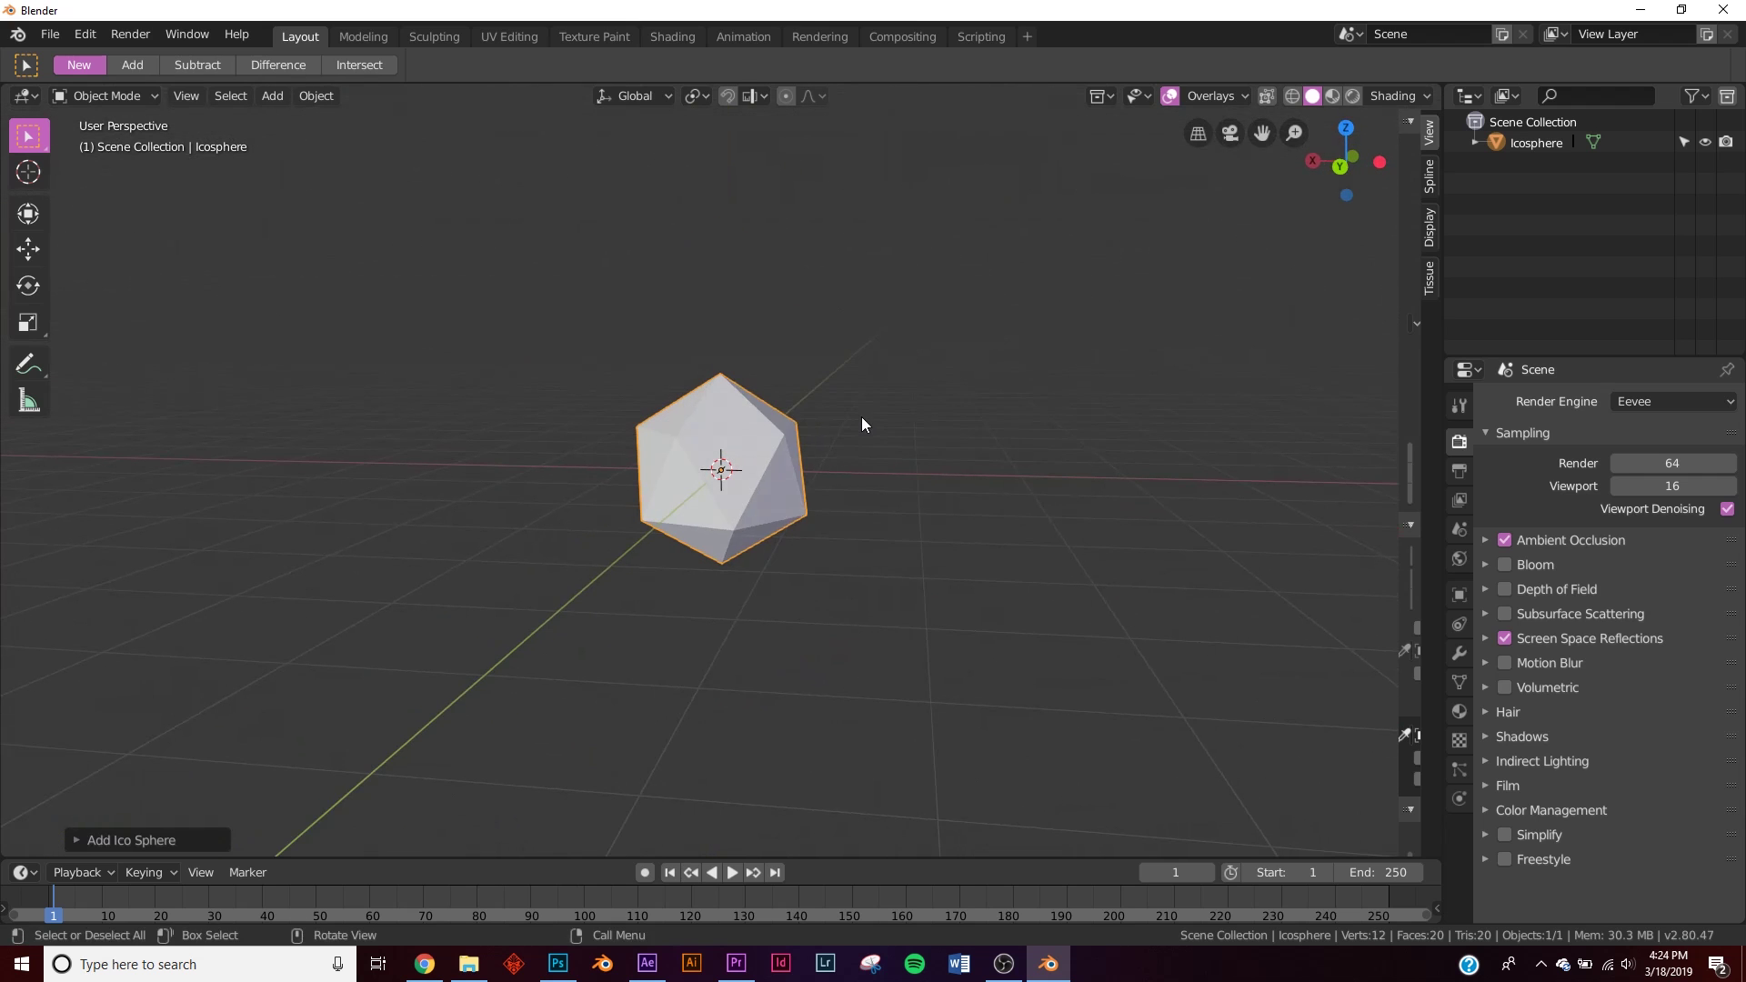
key("shift+a")
mouse_move(872, 396)
key("Escape")
key("shift+a")
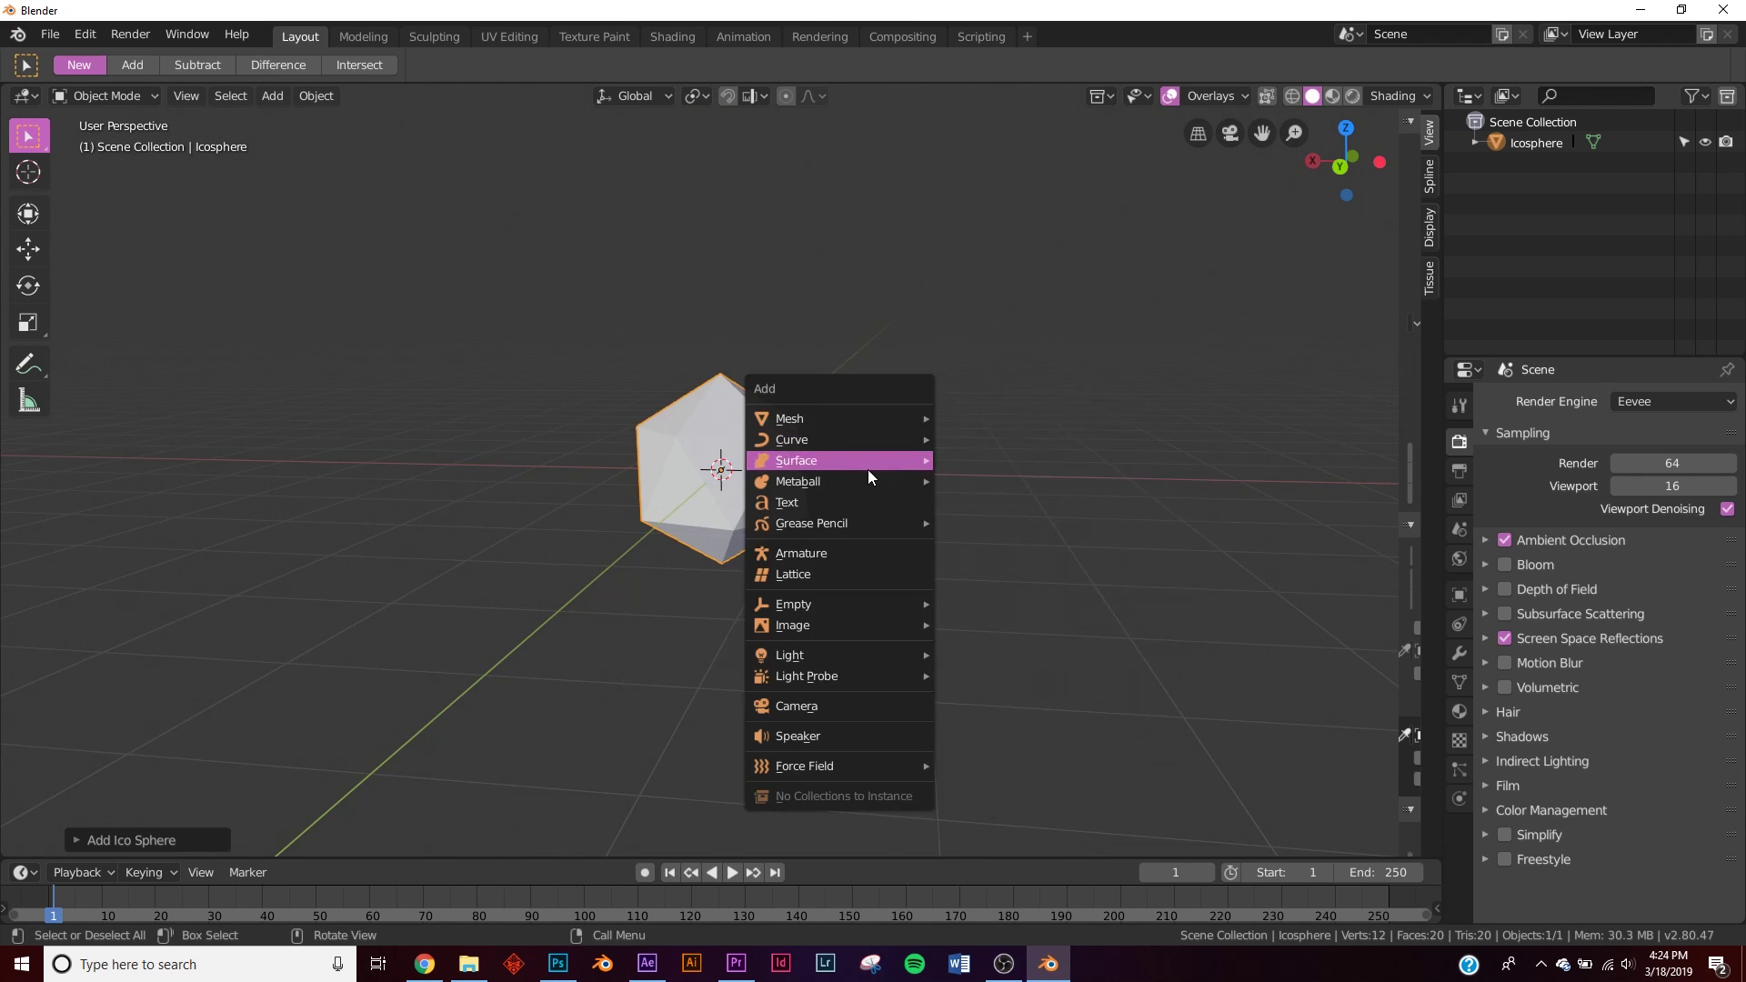
- Add a metaball Ball and move it to the right of the icosahedron
mouse_move(853, 477)
left_click(1022, 487)
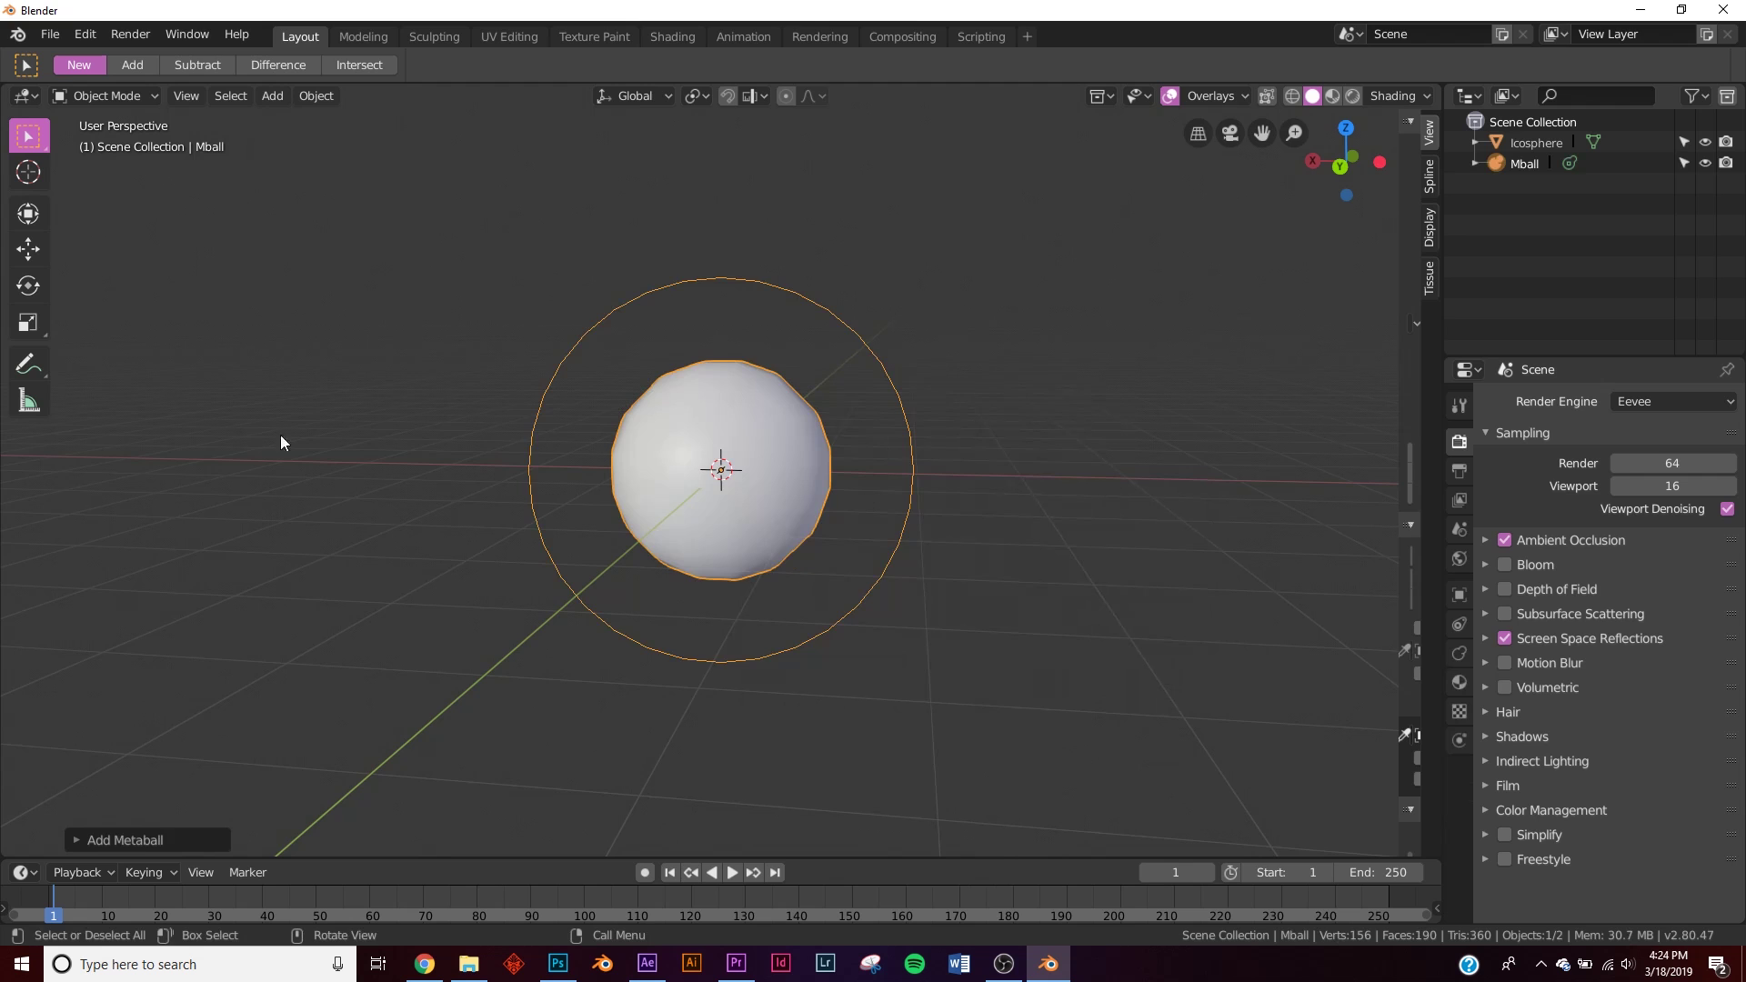
middle_click_drag(1009, 553, 819, 572, "shift")
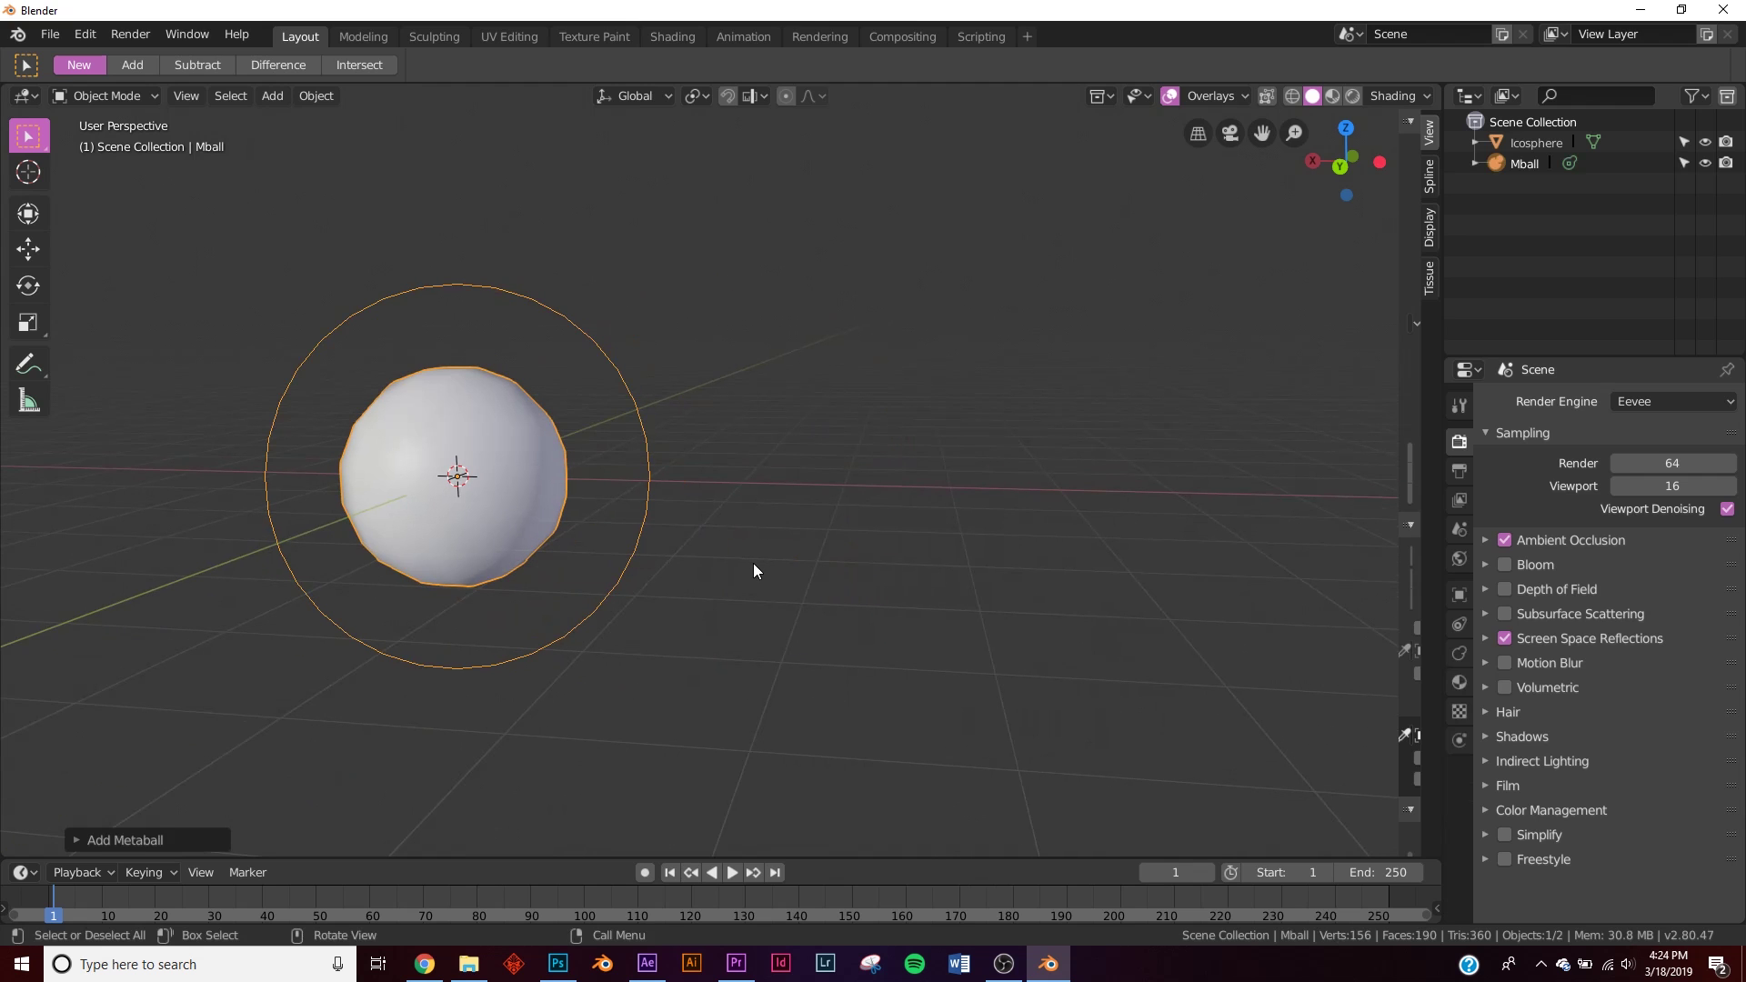
key("g")
left_click(968, 544)
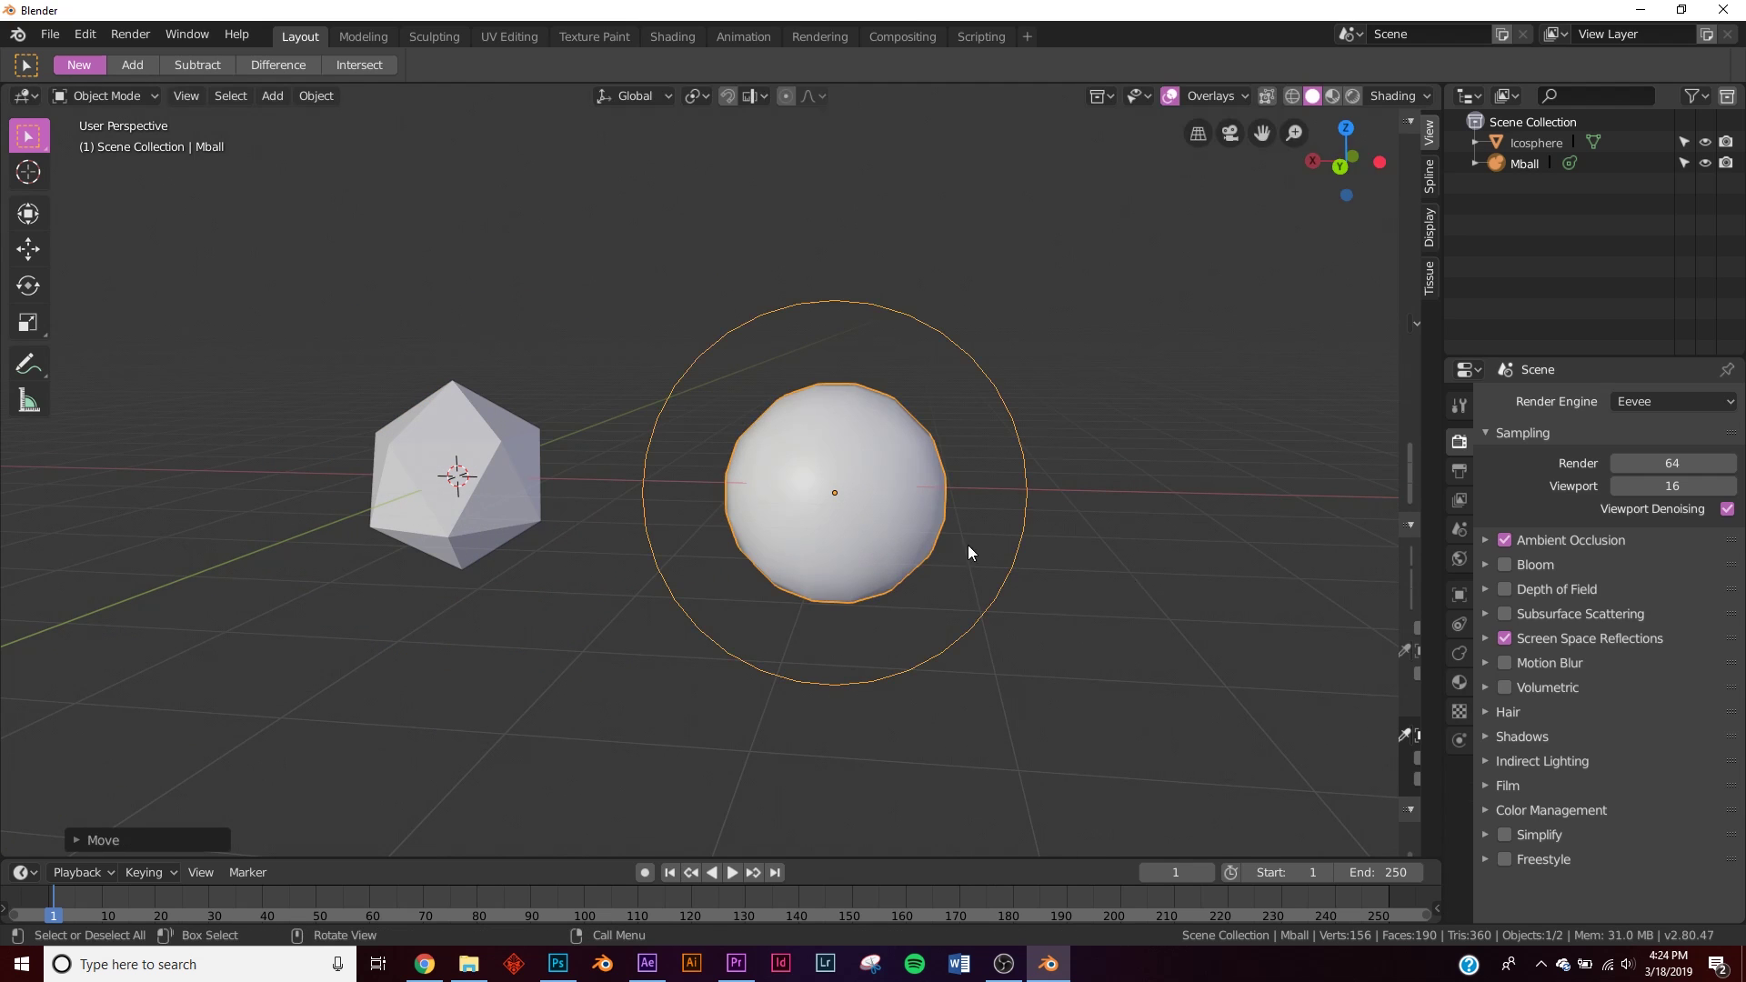
- Duplicate the metaball, place the copy up and right, then delete it
key("shift+d")
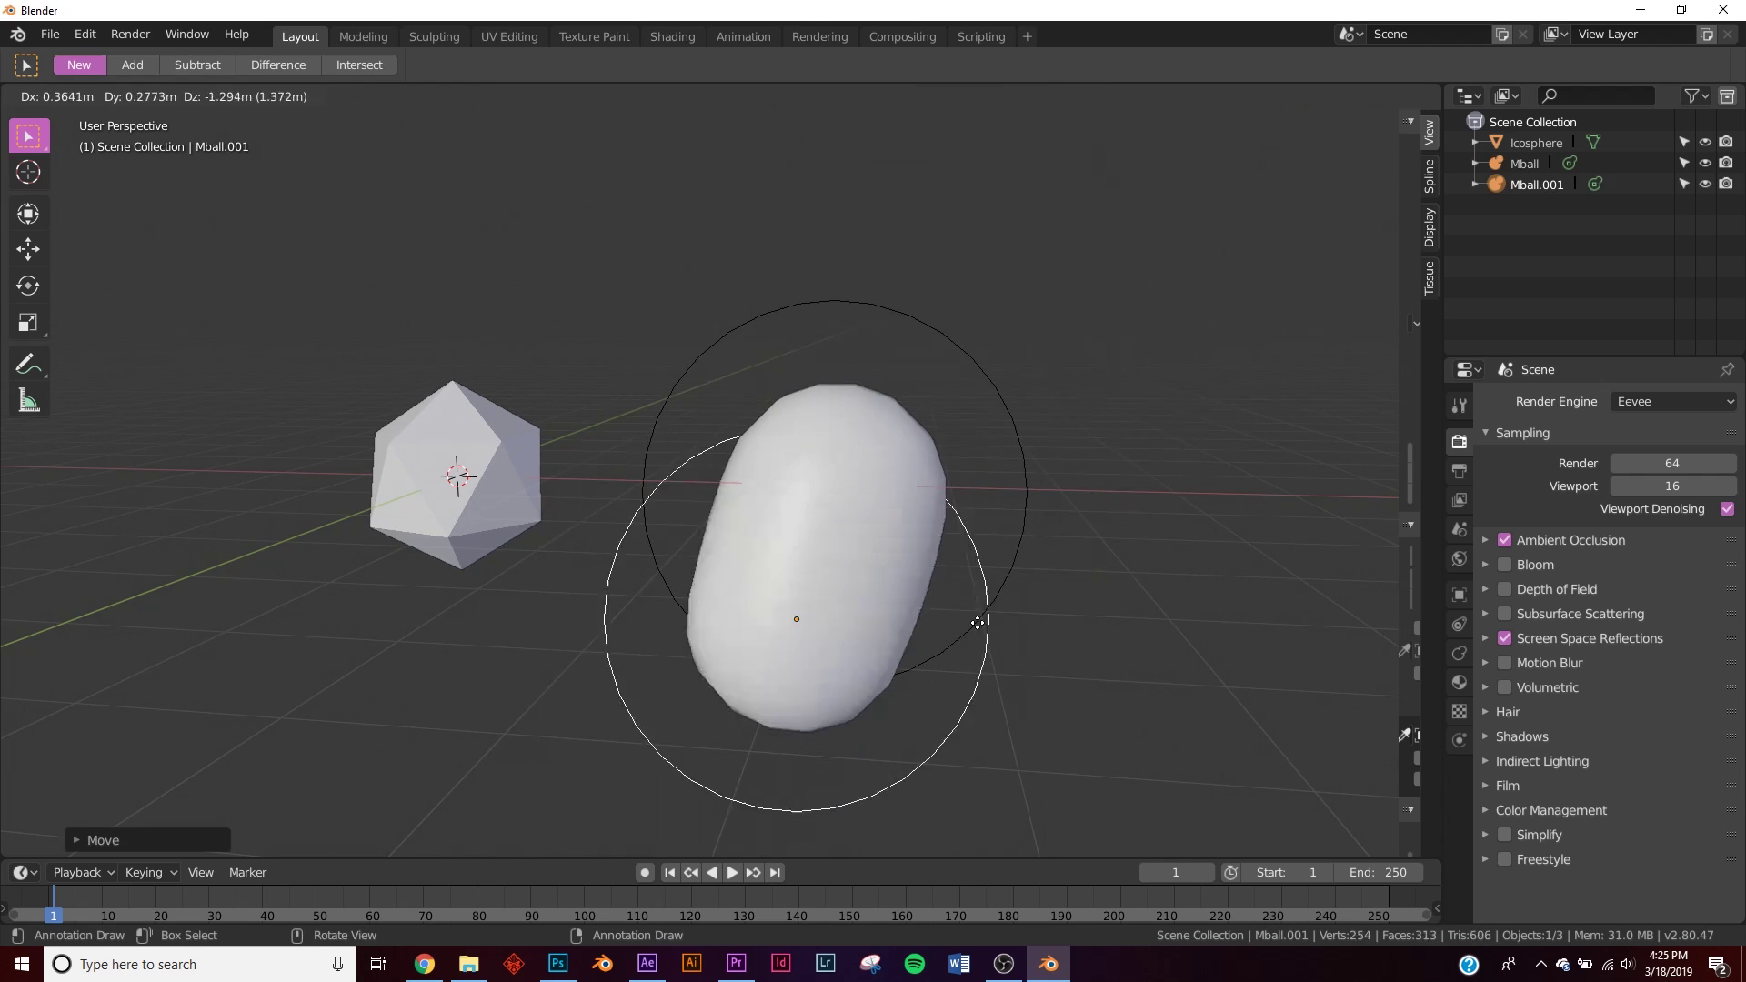
left_click(1207, 291)
key("Delete")
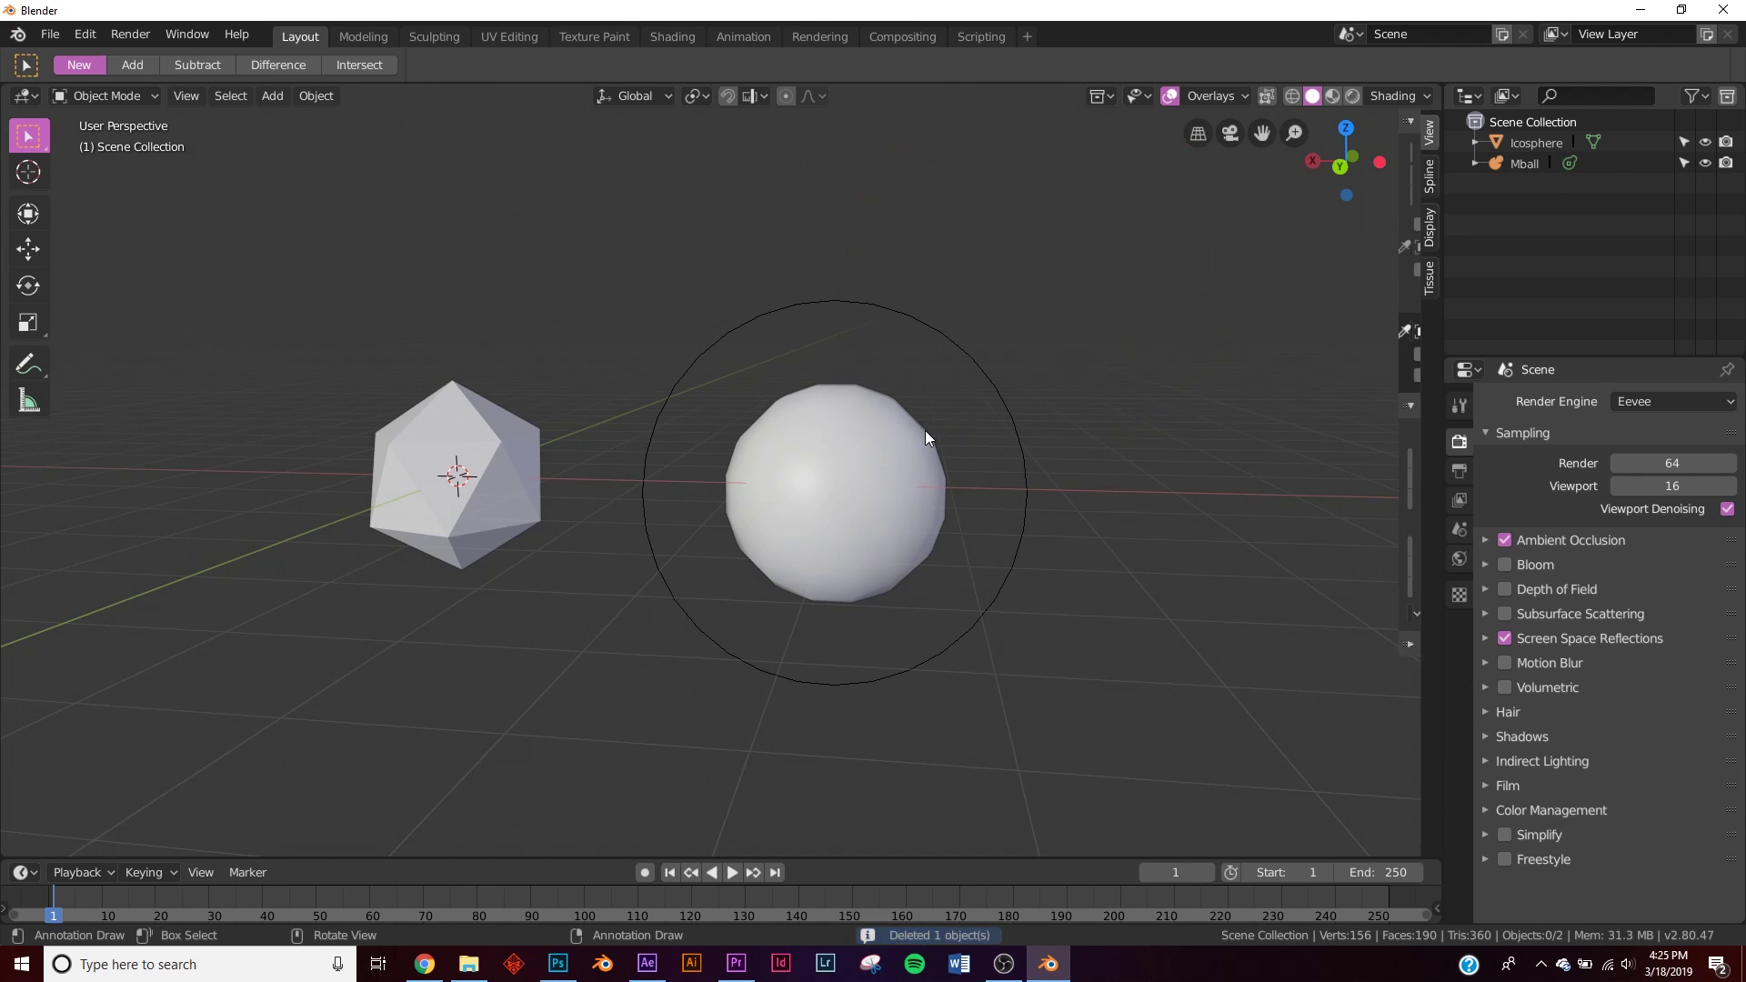
left_click(920, 435)
- Shift the metaball further right with the Transform tool
scroll(890, 477, "down", 4)
left_click(28, 213)
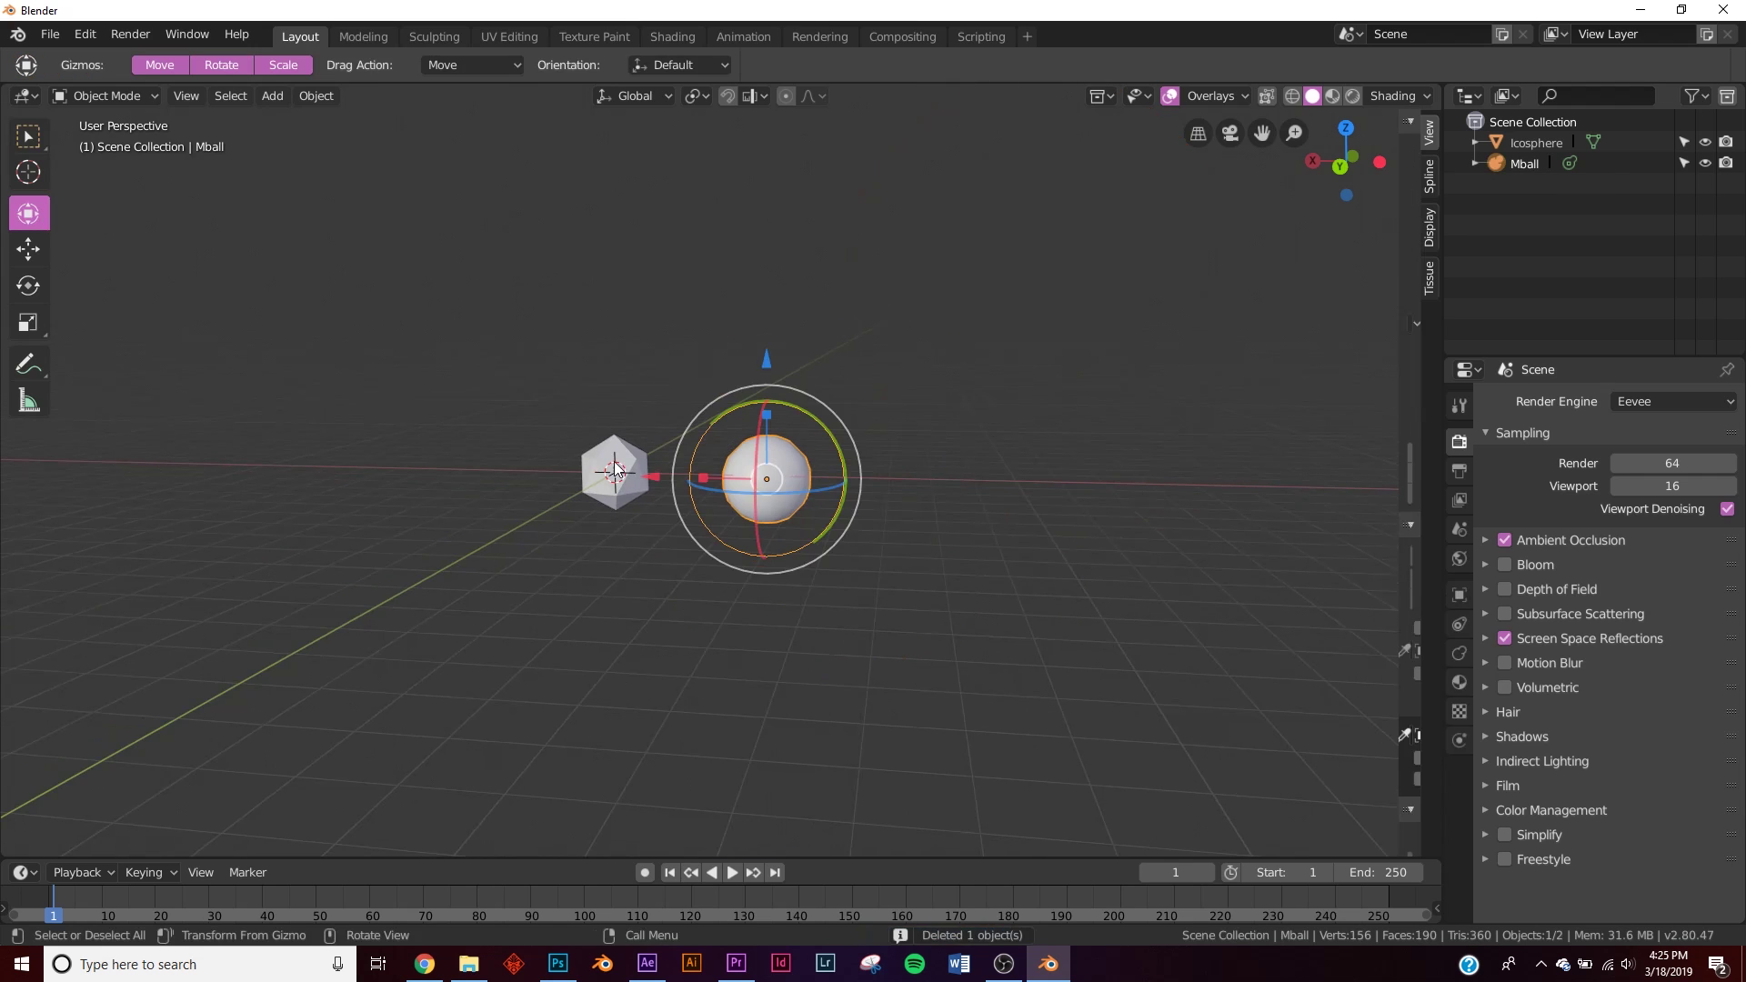
left_click_drag(767, 480, 852, 472)
scroll(626, 511, "up", 5)
middle_click_drag(686, 487, 657, 411)
- Add a new Hair particle system to the icosphere
left_click(562, 360)
middle_click_drag(573, 363, 820, 303, "shift")
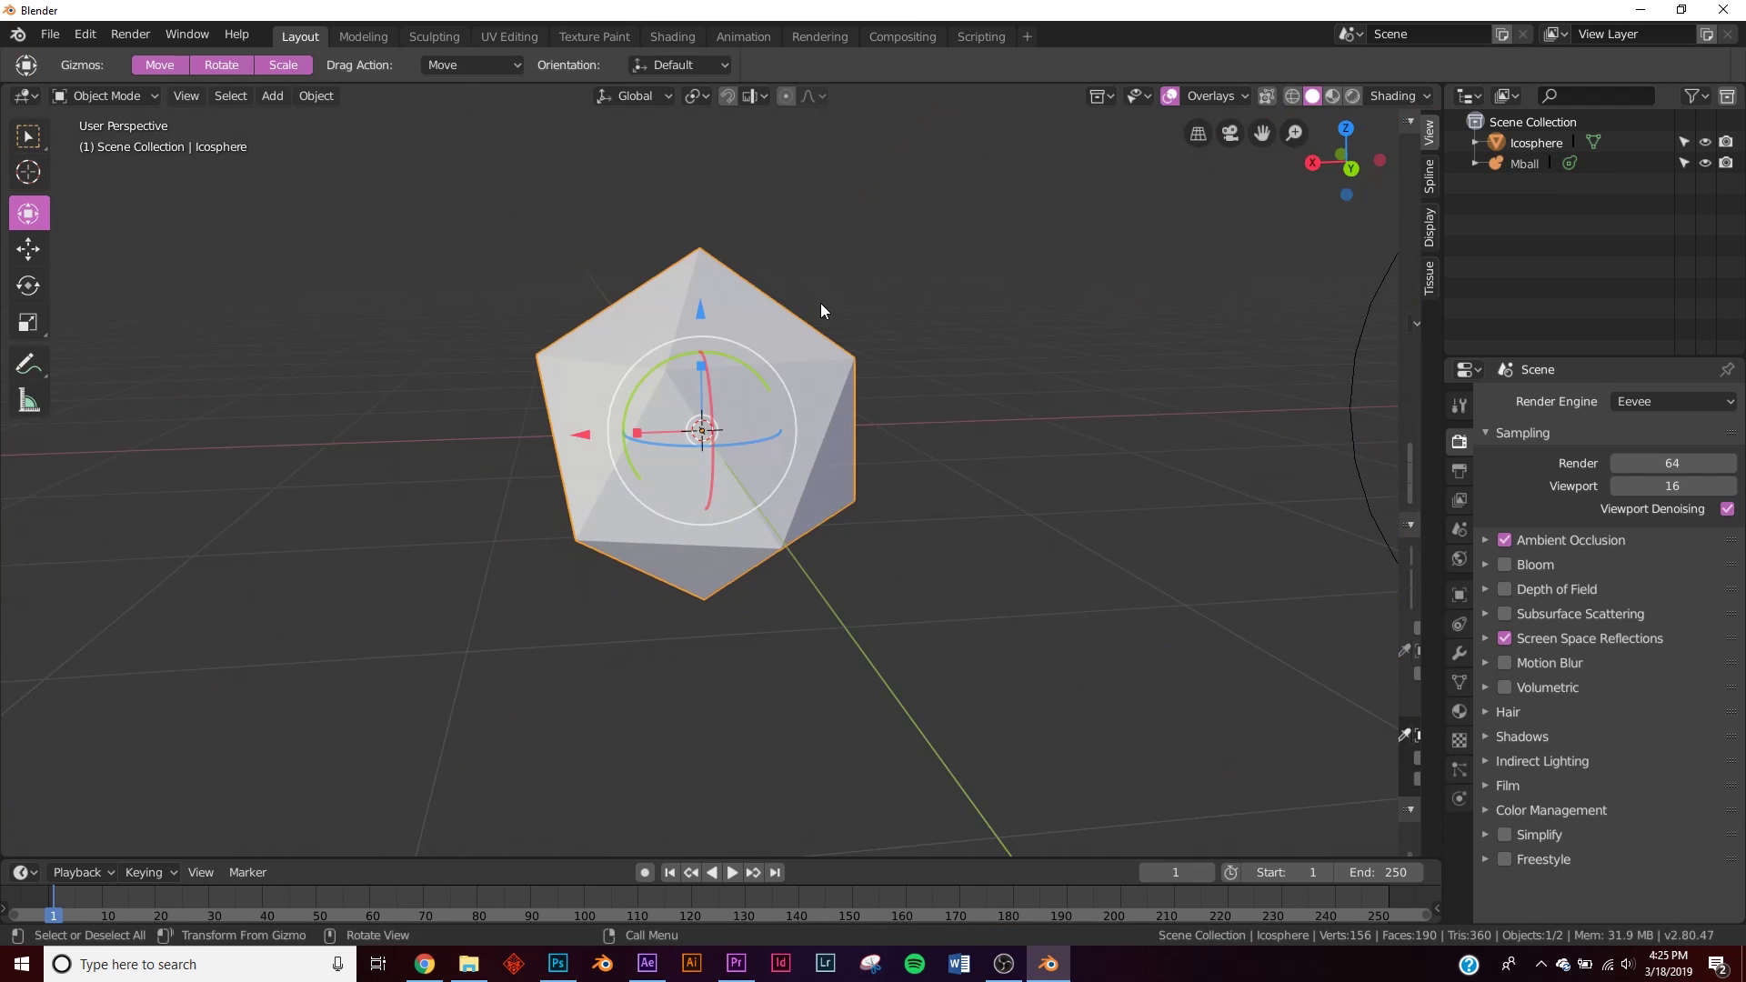
left_click(1455, 769)
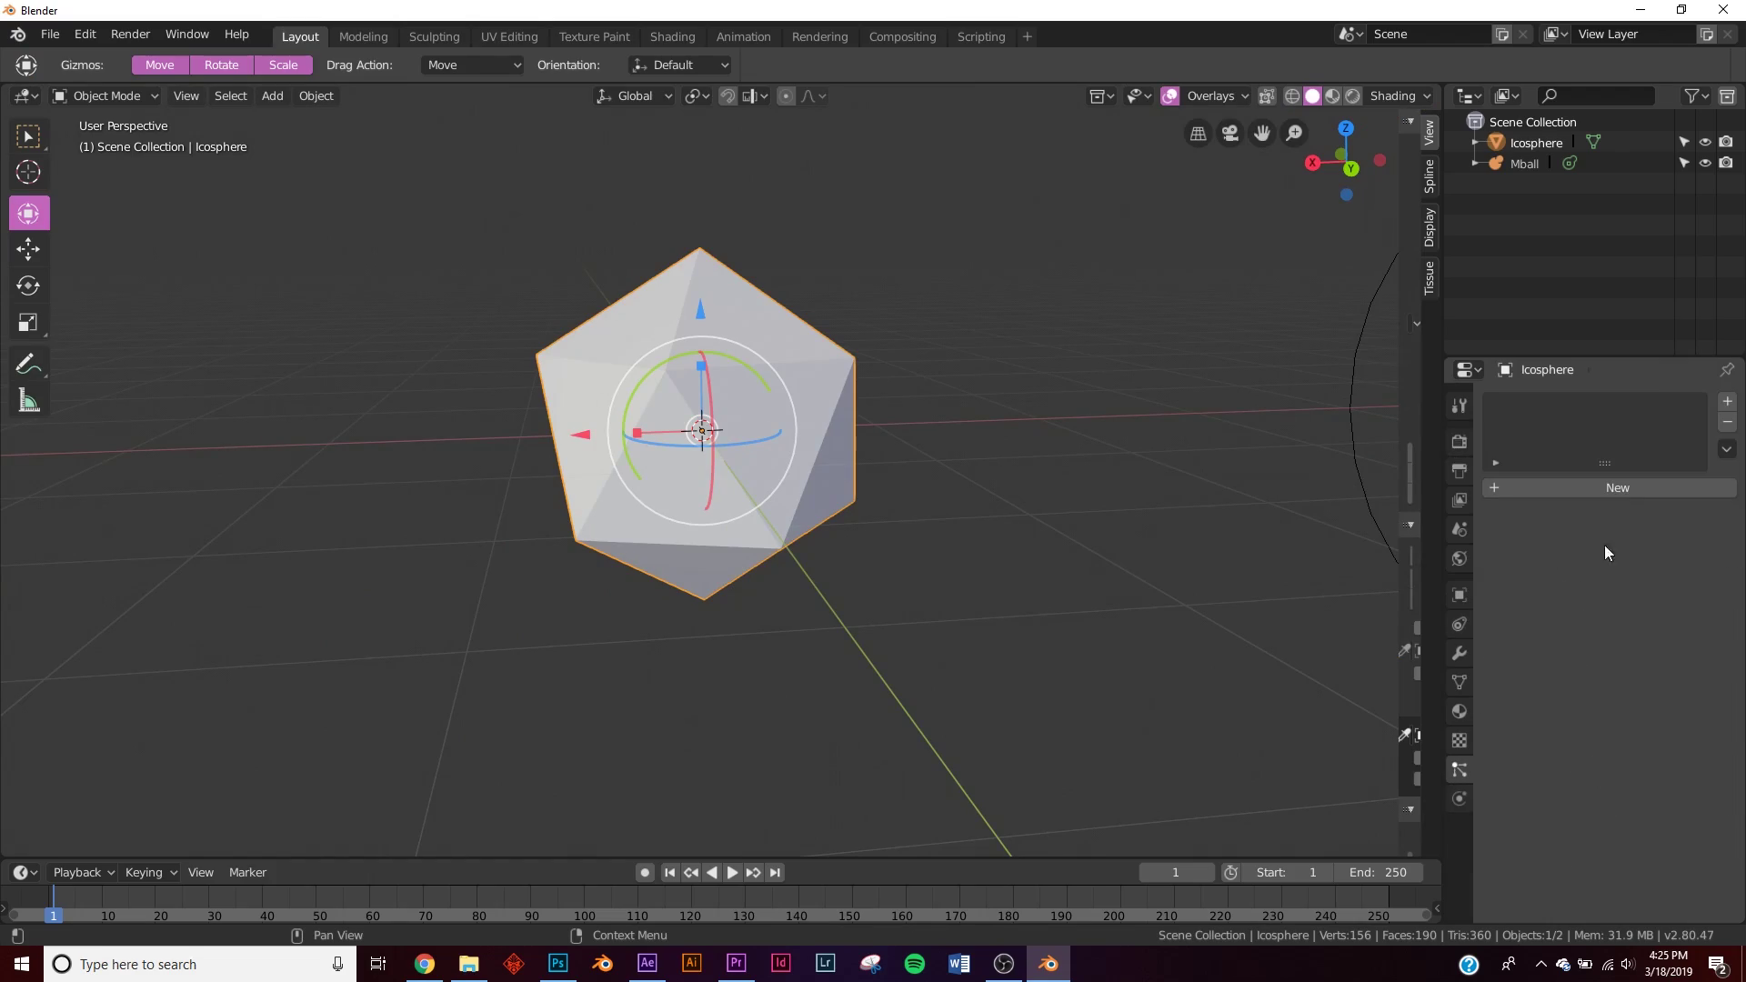
left_click(1628, 491)
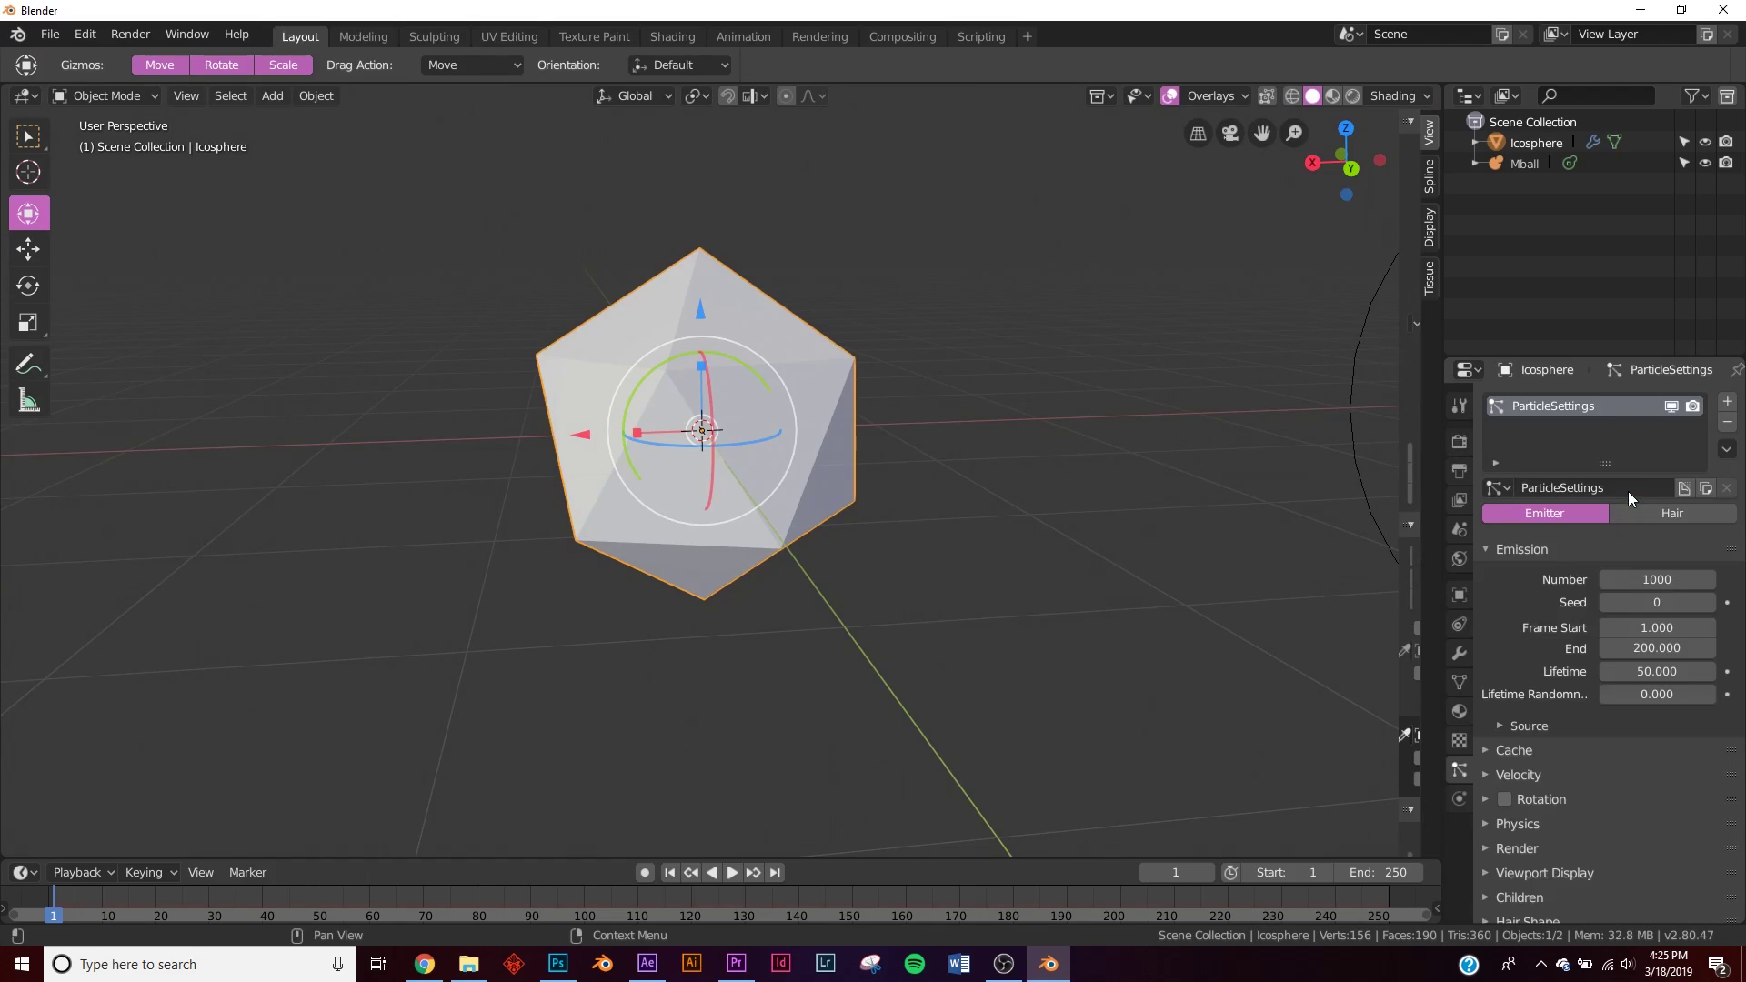
left_click(1673, 514)
middle_click_drag(800, 546, 727, 494)
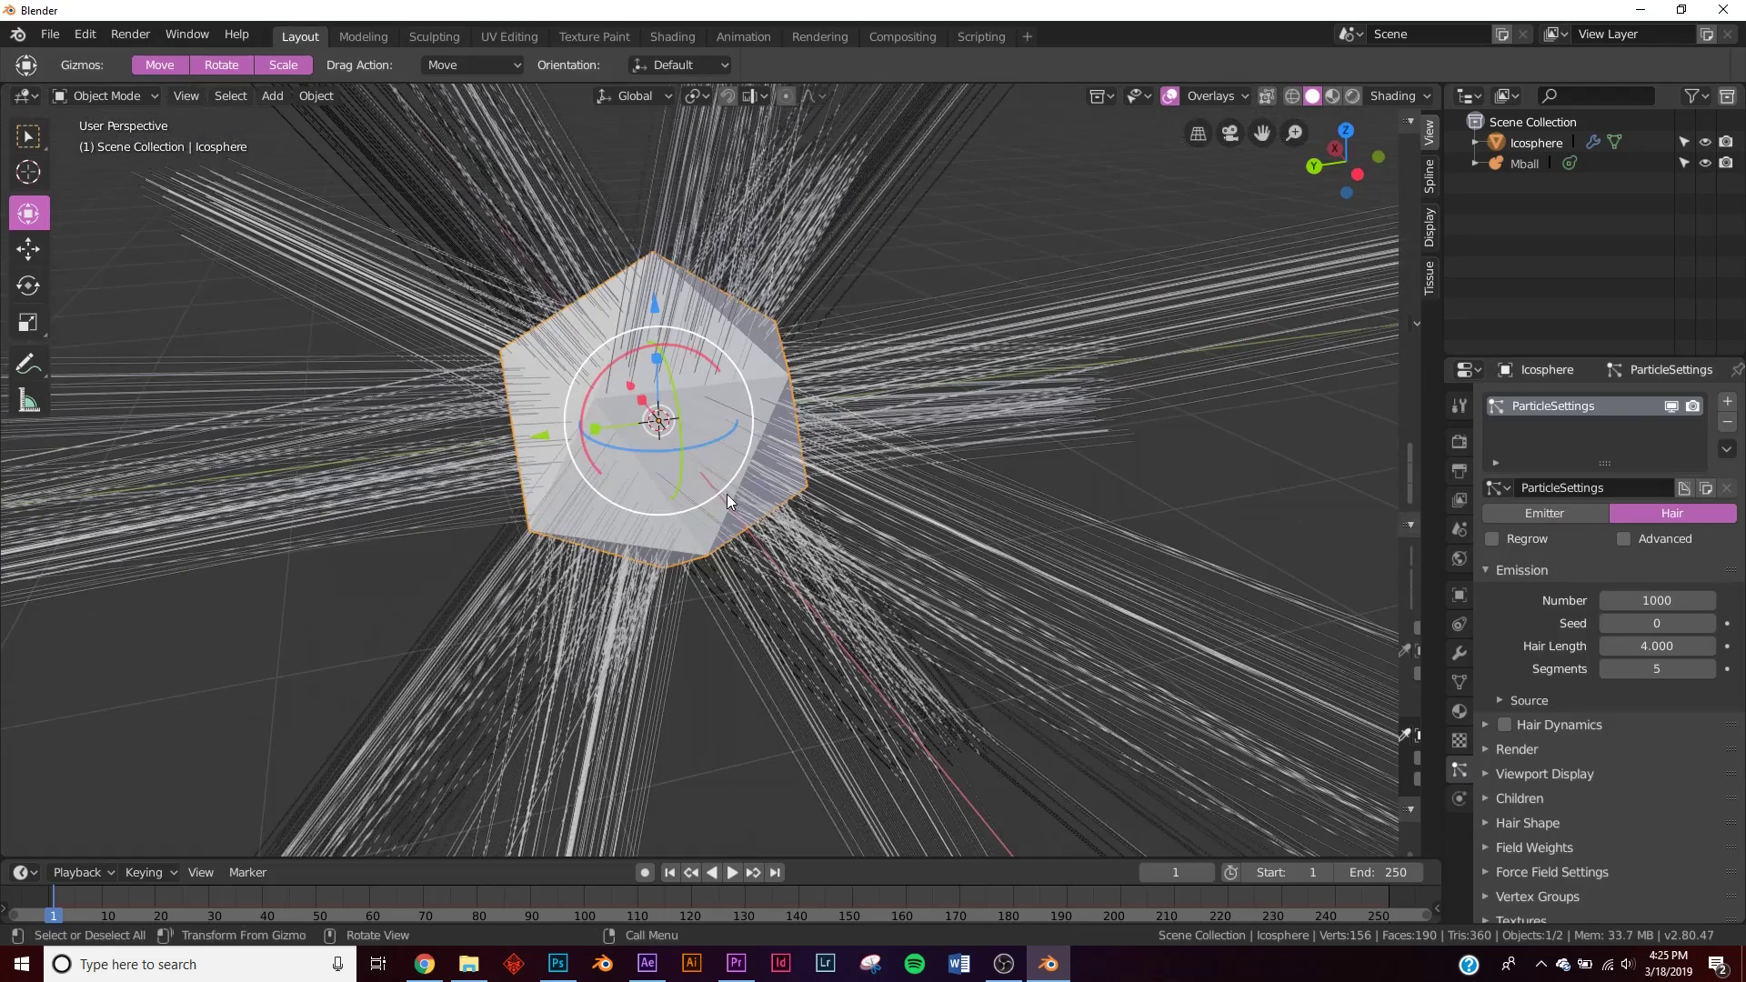
- Set the hair particles' Emit From source to Verts
left_click(1535, 702)
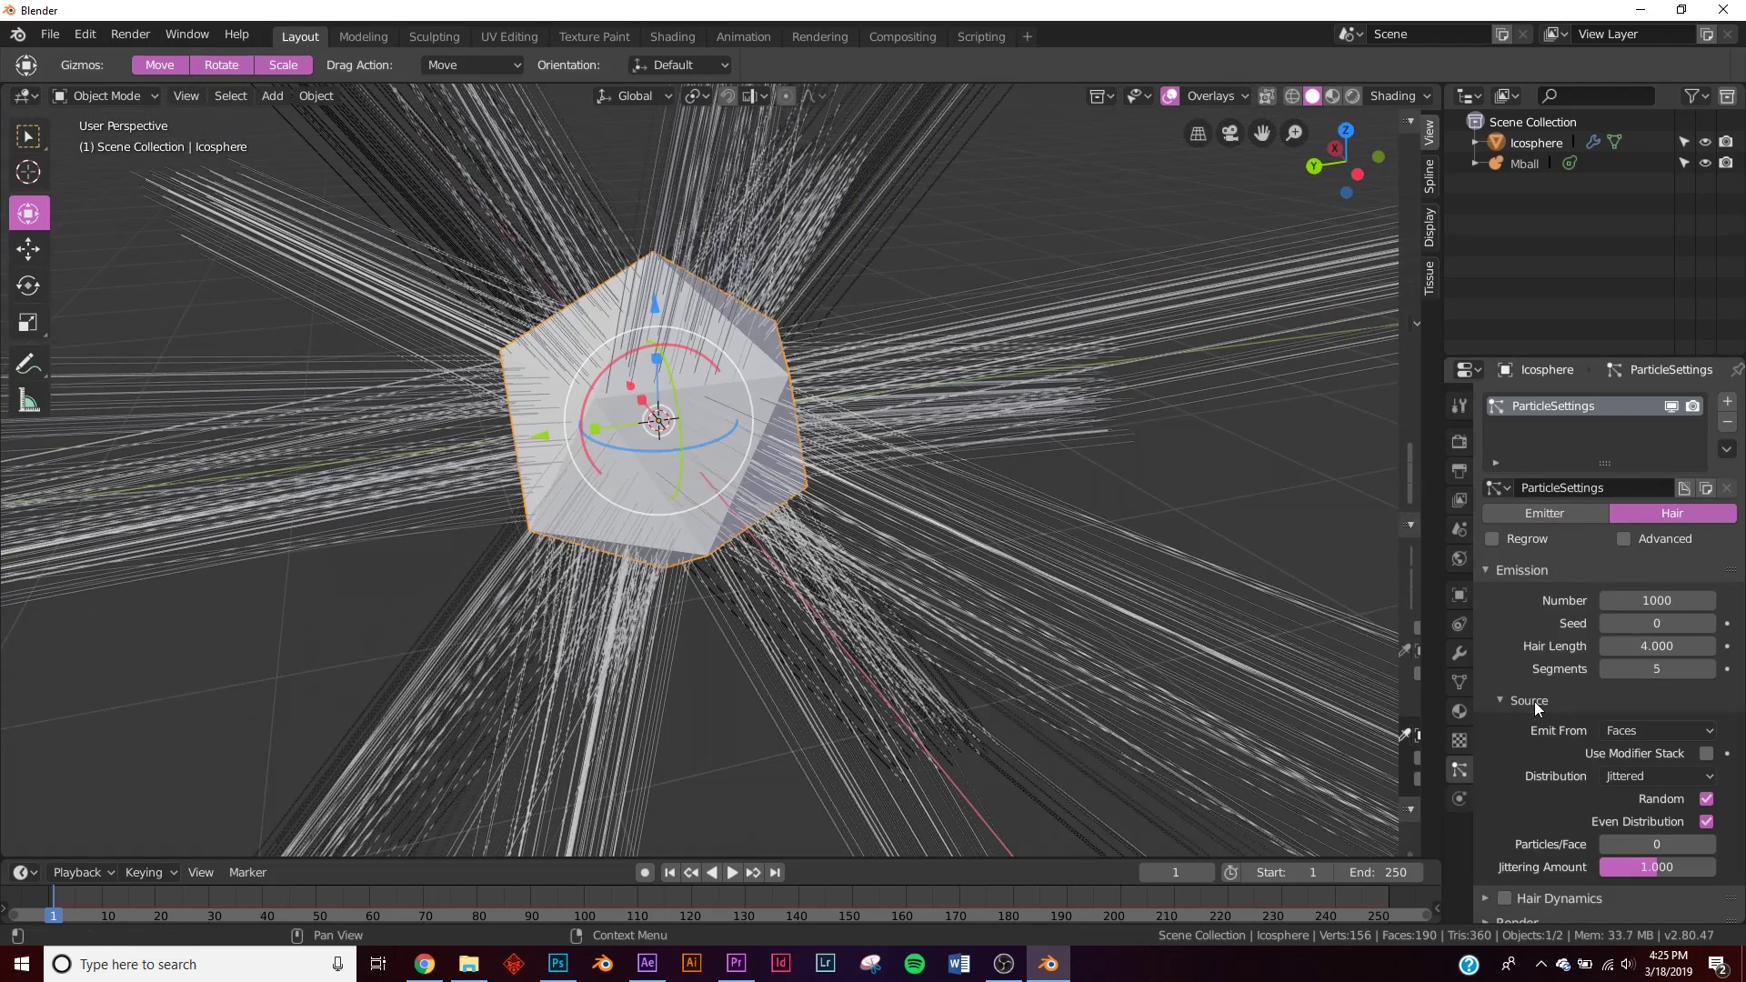
left_click(1632, 734)
left_click(1621, 756)
middle_click_drag(955, 545, 849, 510)
scroll(851, 517, "up", 5)
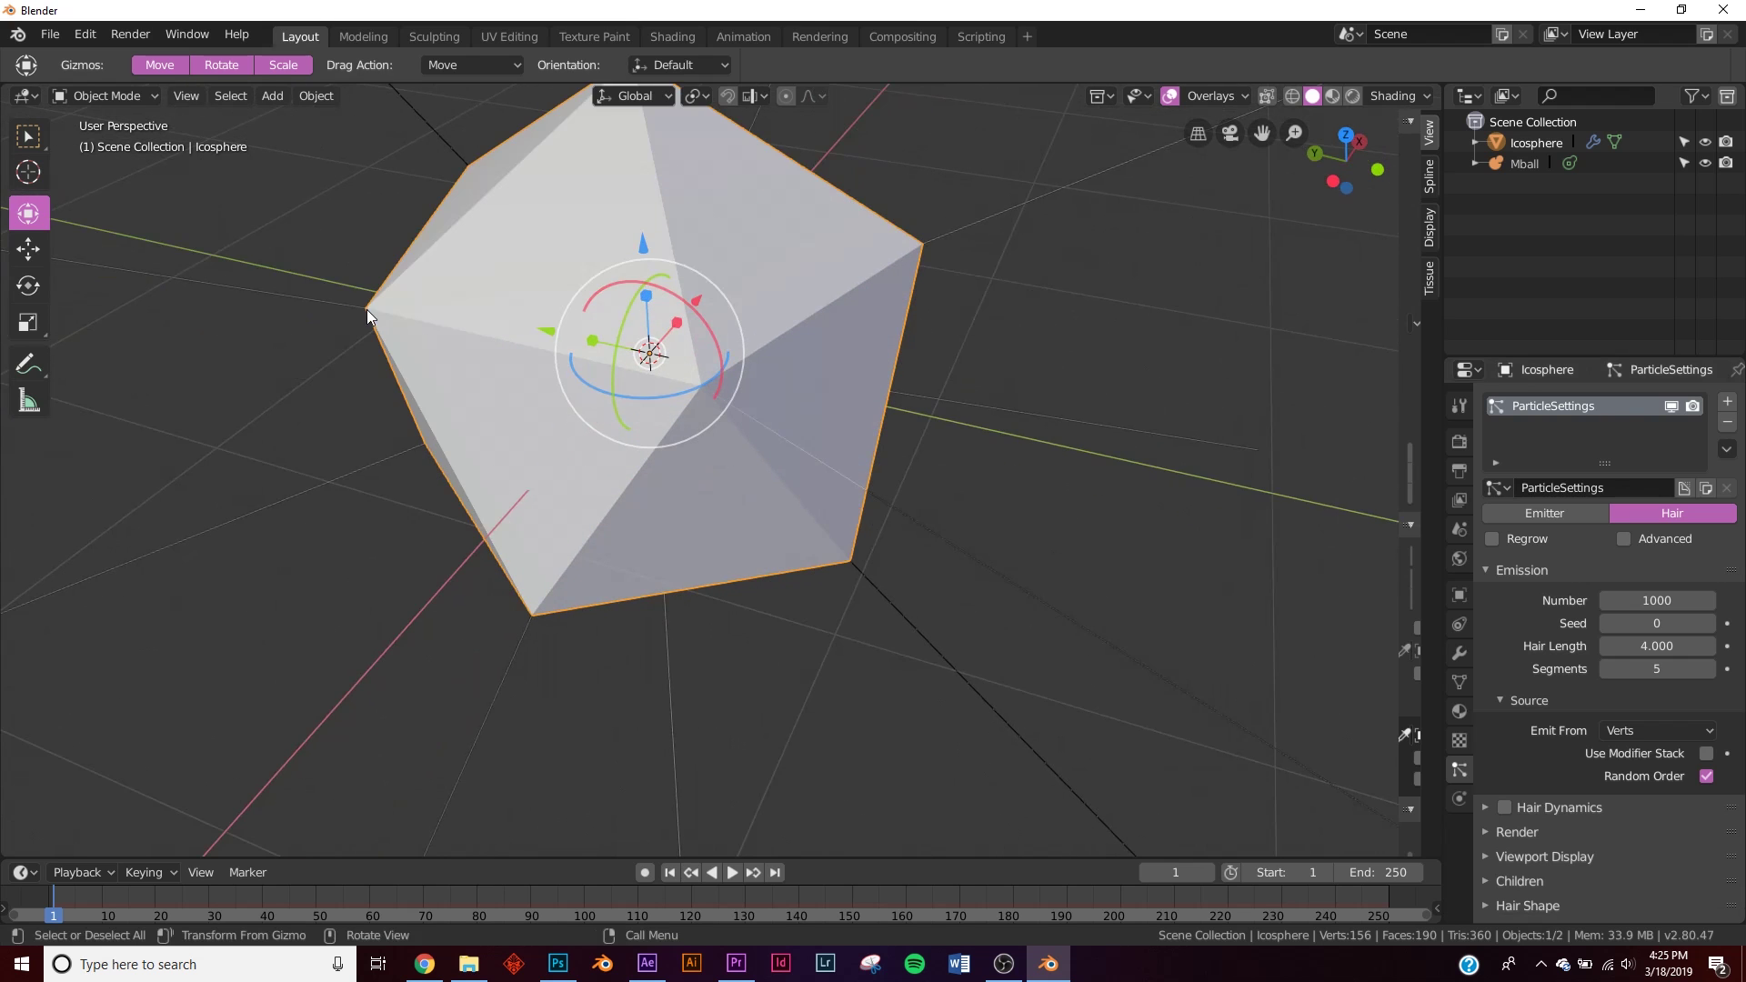
middle_click_drag(367, 311, 577, 299)
scroll(637, 364, "down", 5)
middle_click_drag(659, 385, 592, 368)
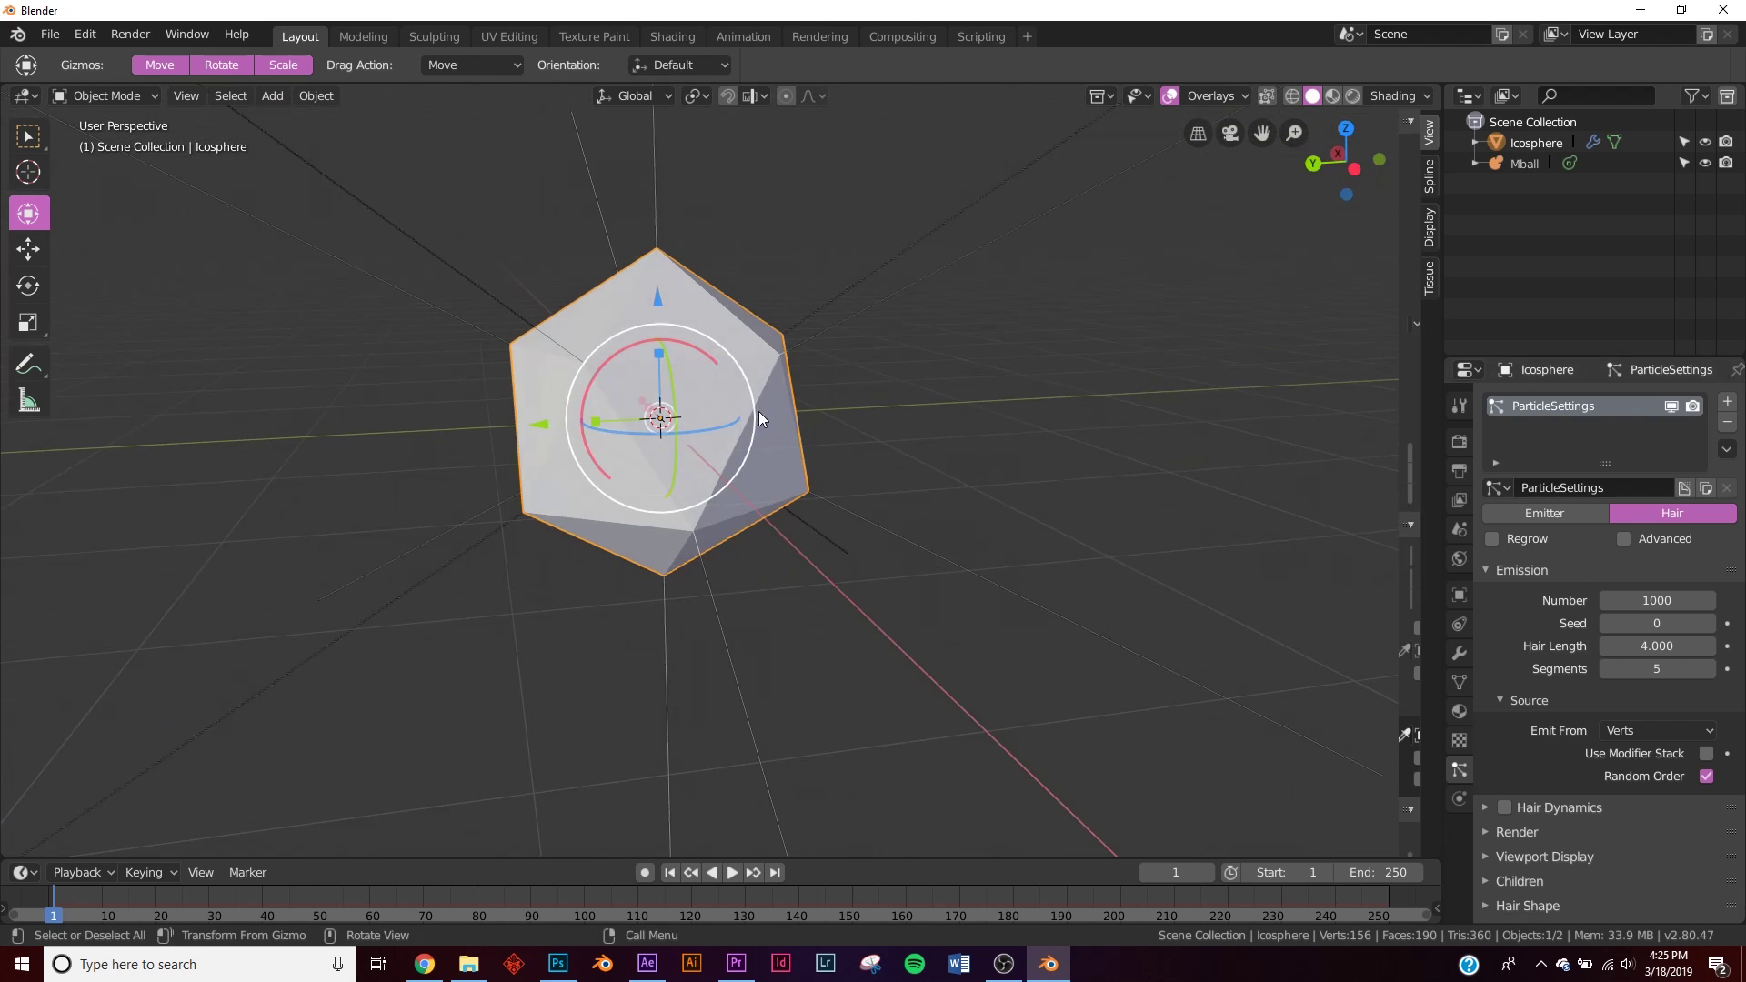
middle_click_drag(758, 419, 869, 431)
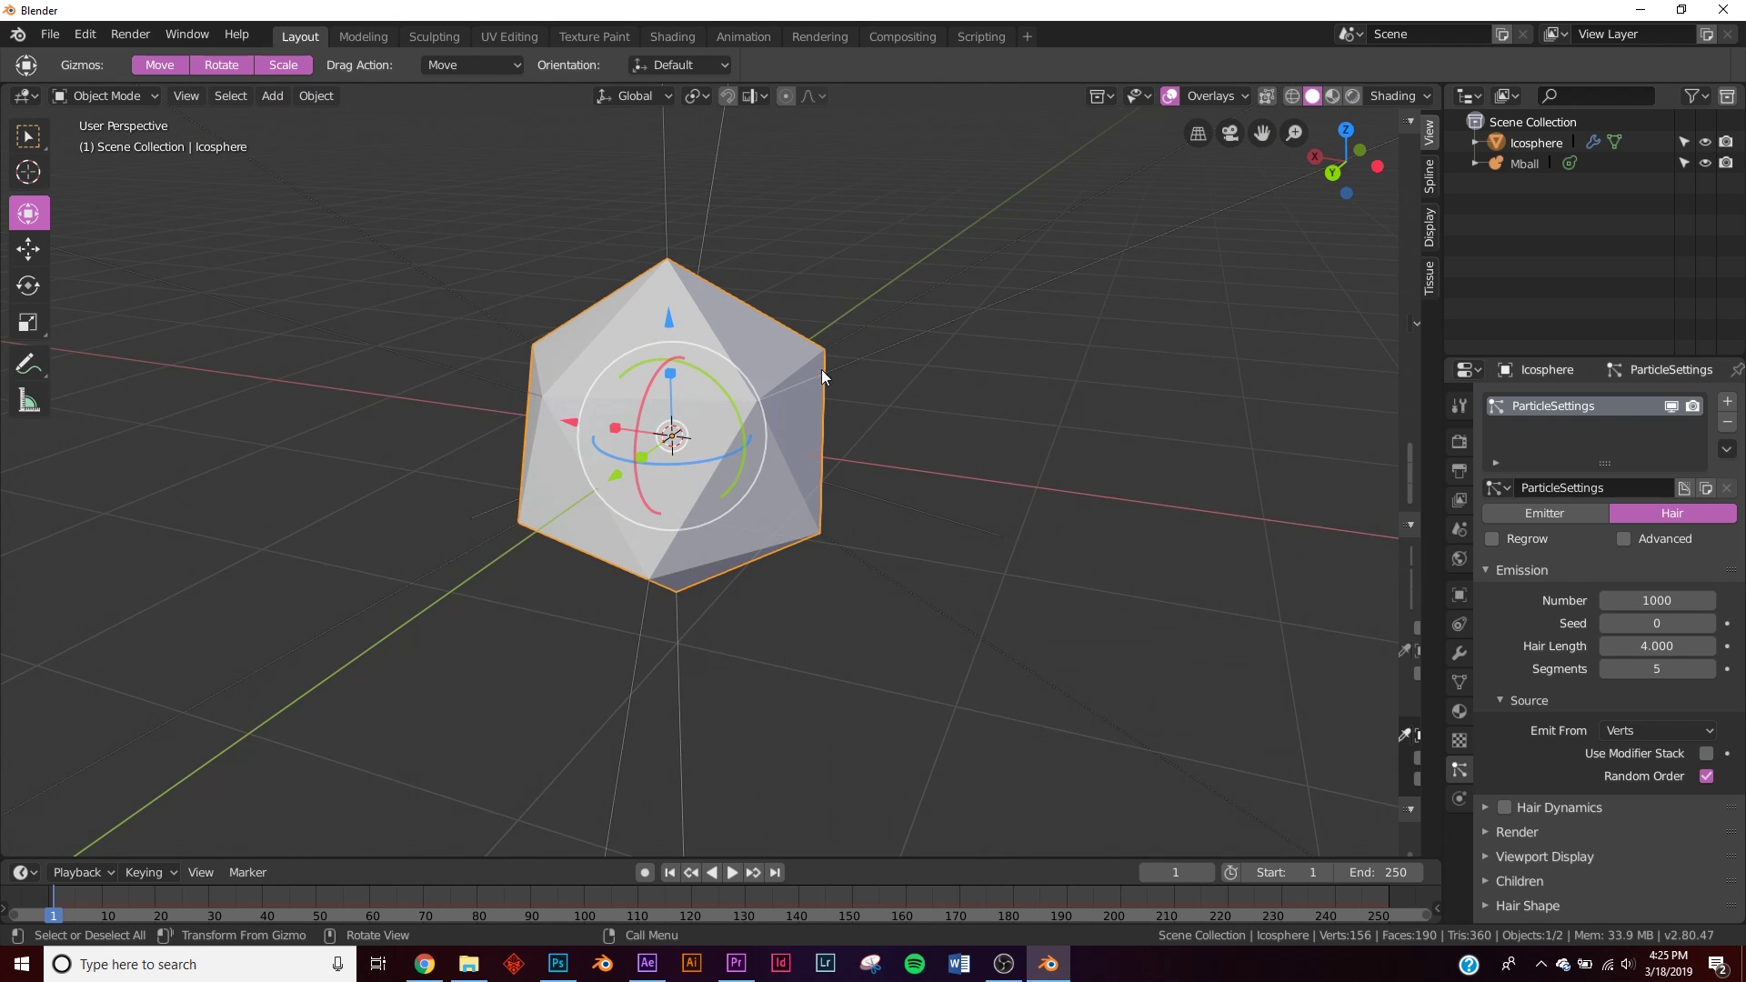
- Render the icosphere's particles as Object, using Mball as the instance object
left_click(1537, 830)
scroll(1530, 818, "down", 5)
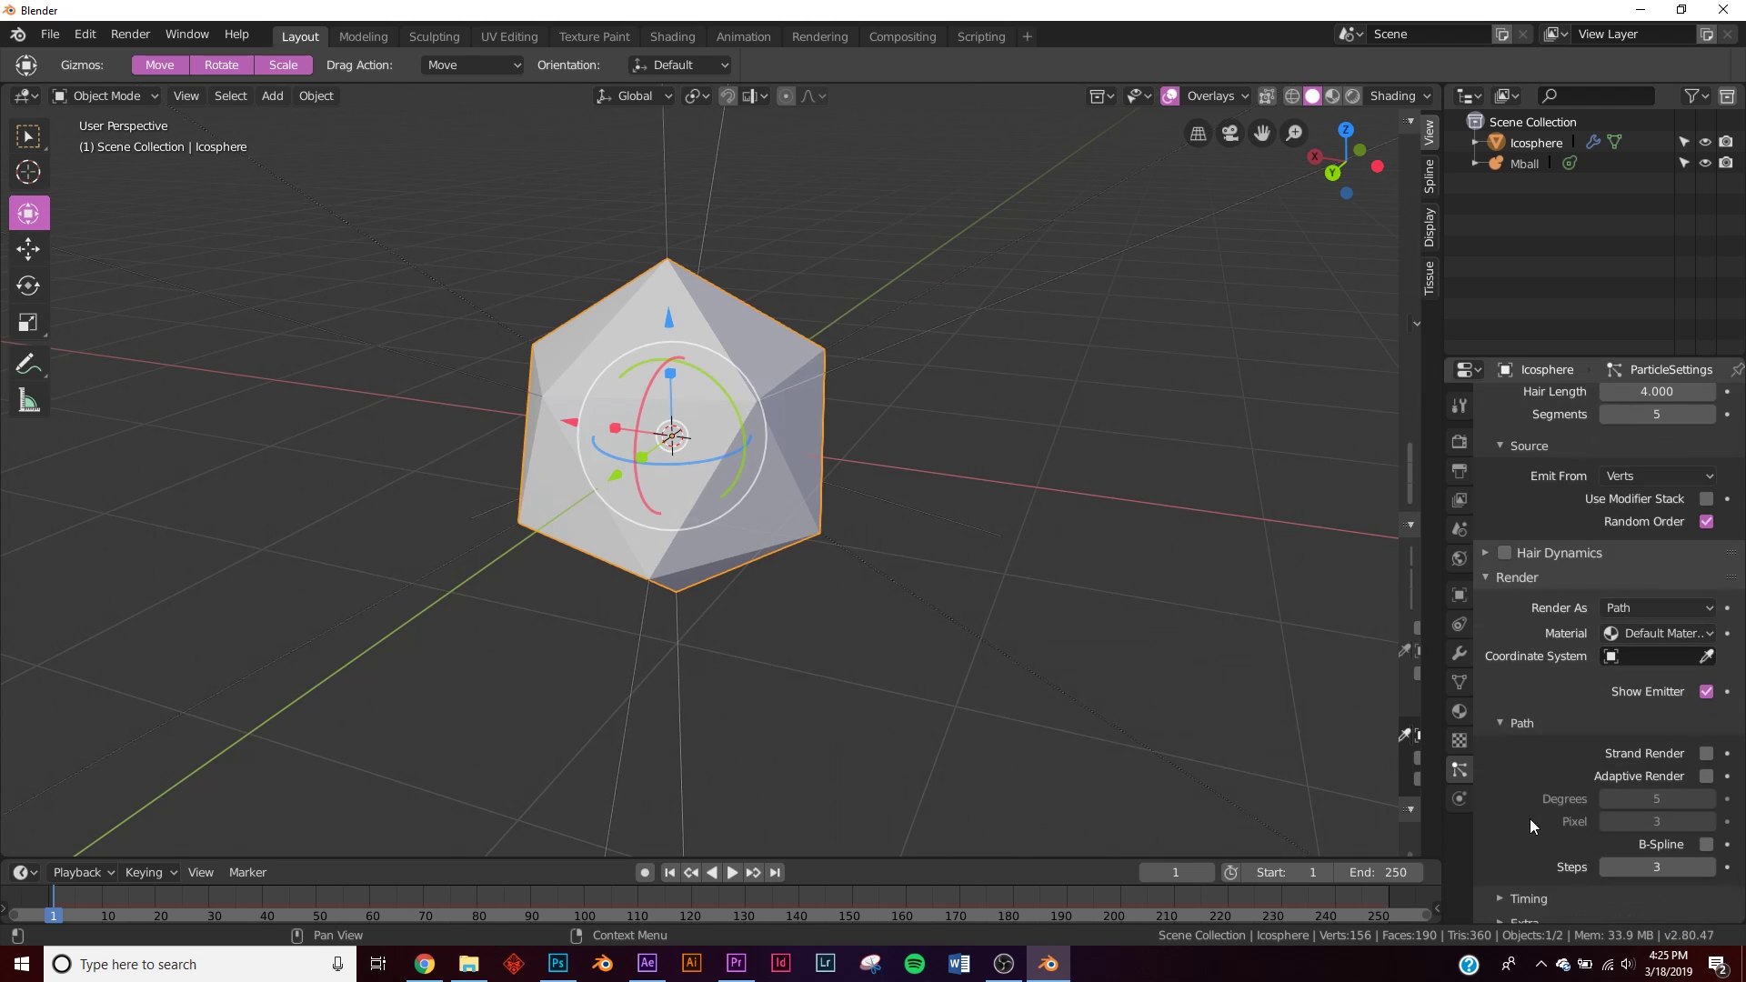
left_click(1629, 605)
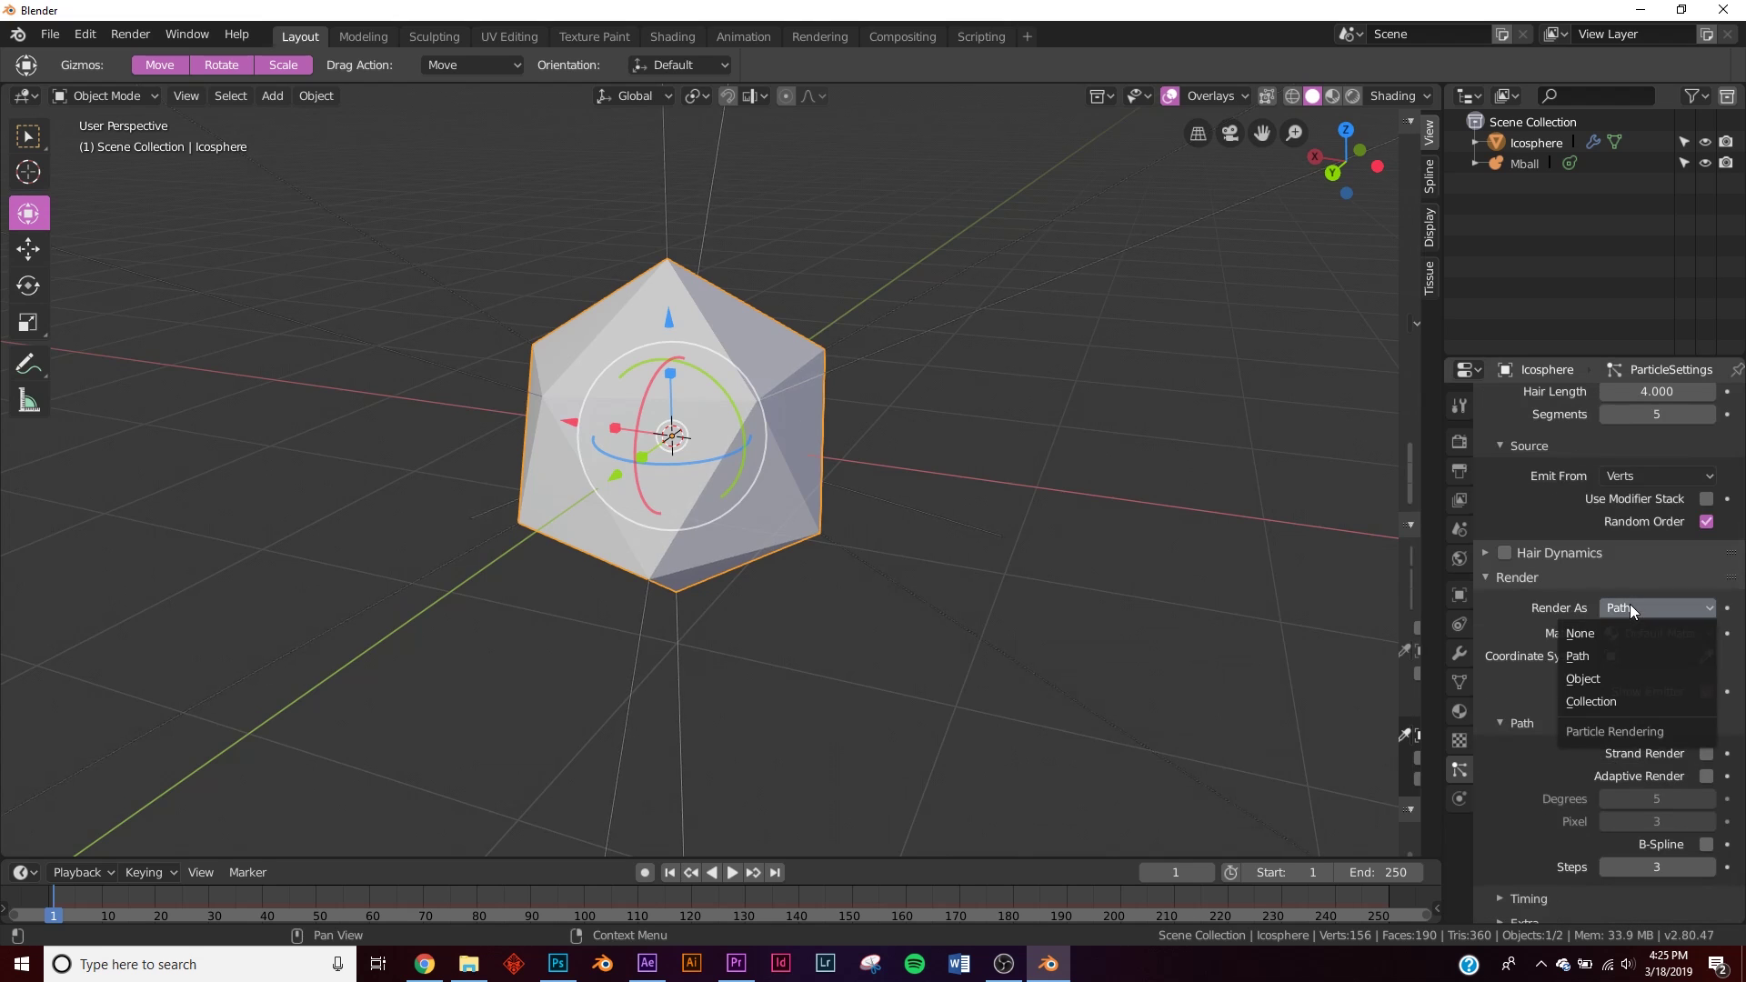
left_click(1596, 687)
left_click(1547, 728)
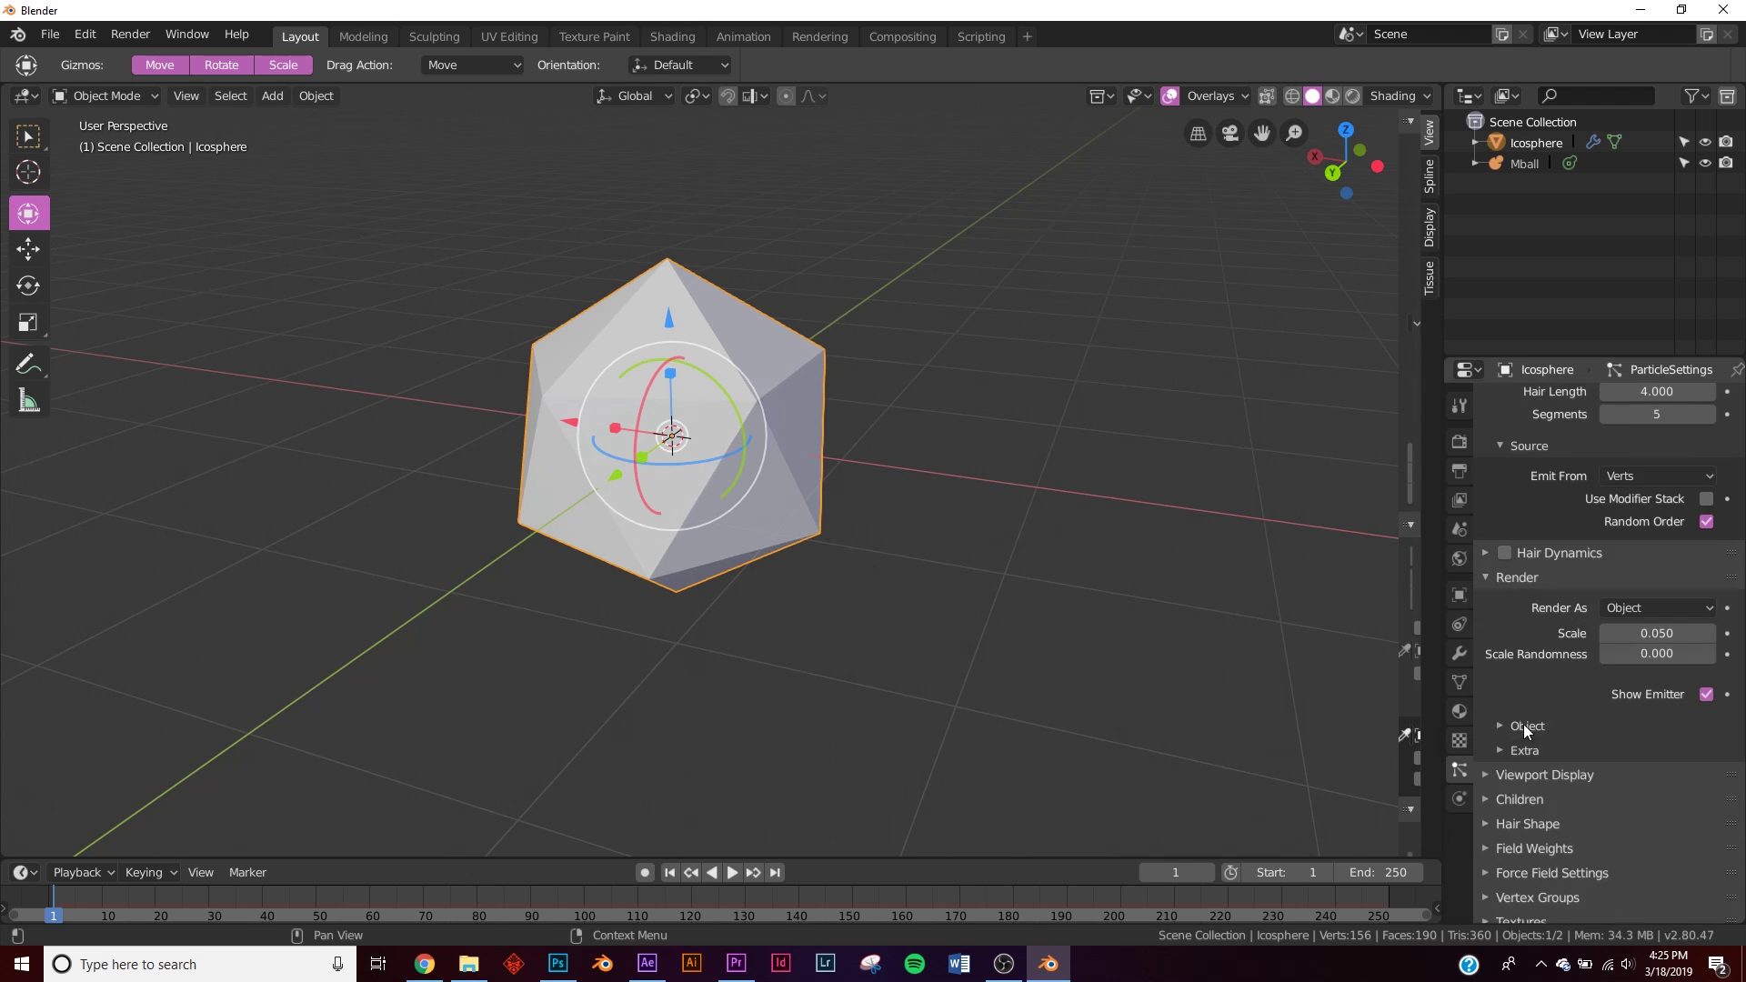
left_click(1524, 724)
left_click(1615, 756)
left_click(1574, 557)
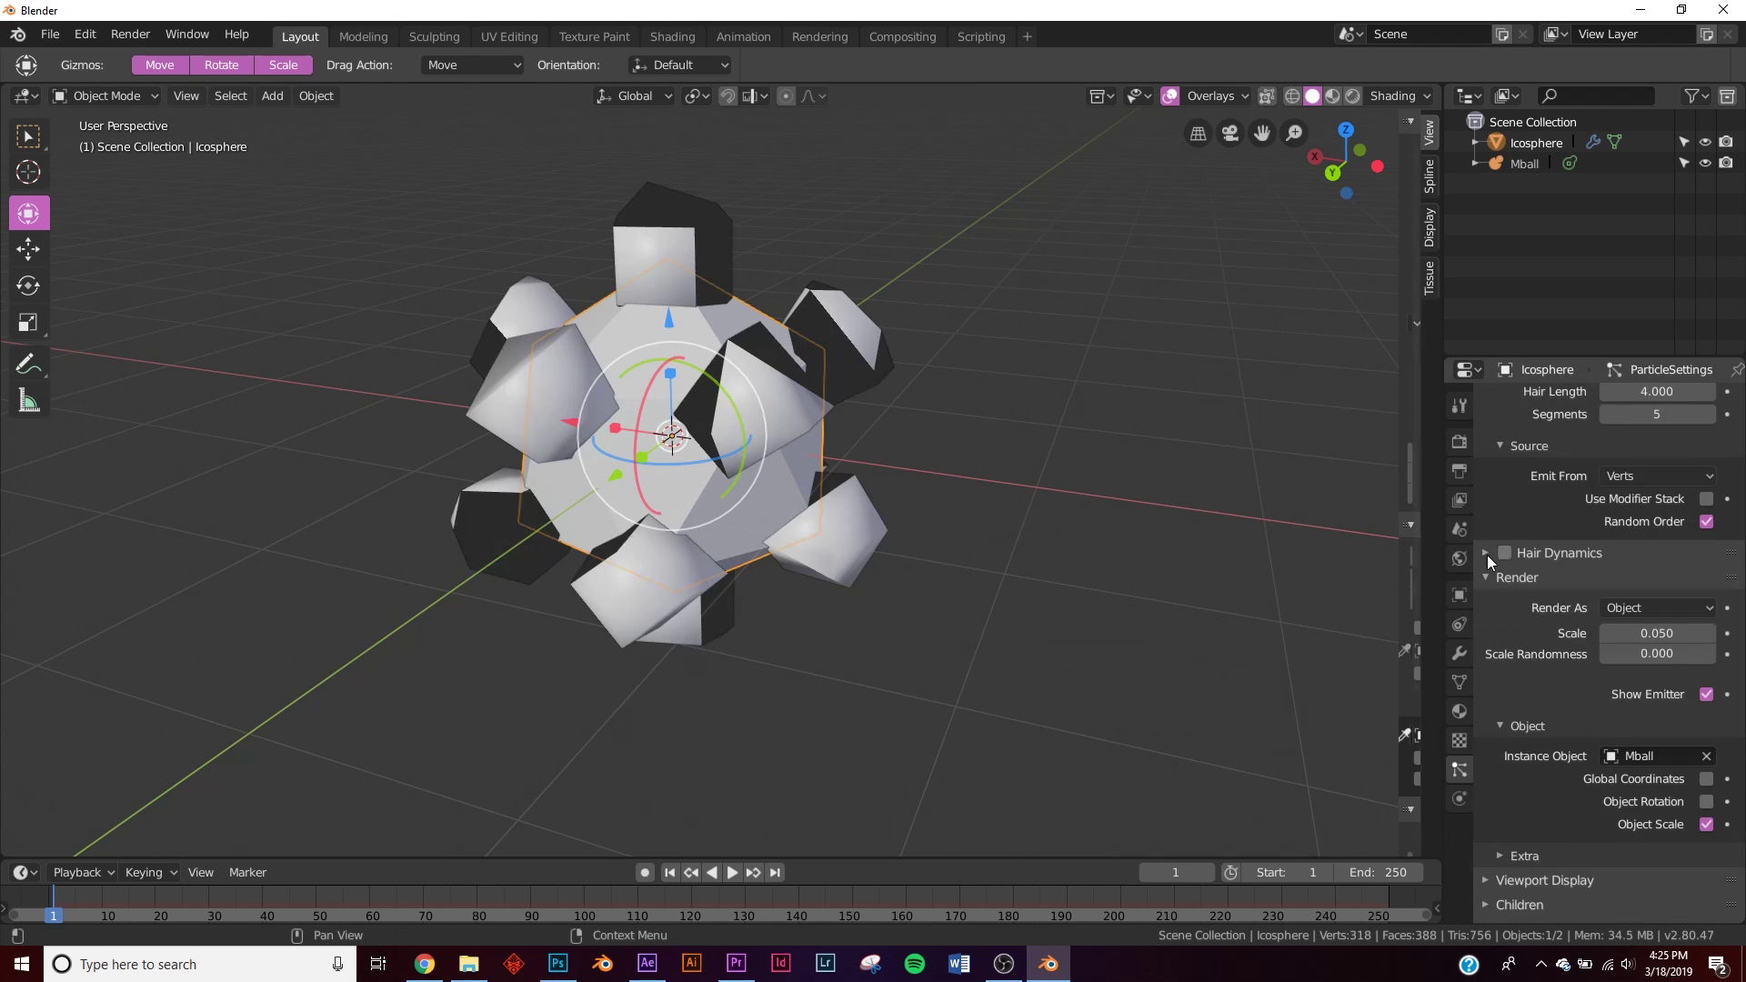
middle_click_drag(801, 482, 773, 455)
scroll(808, 450, "up", 2)
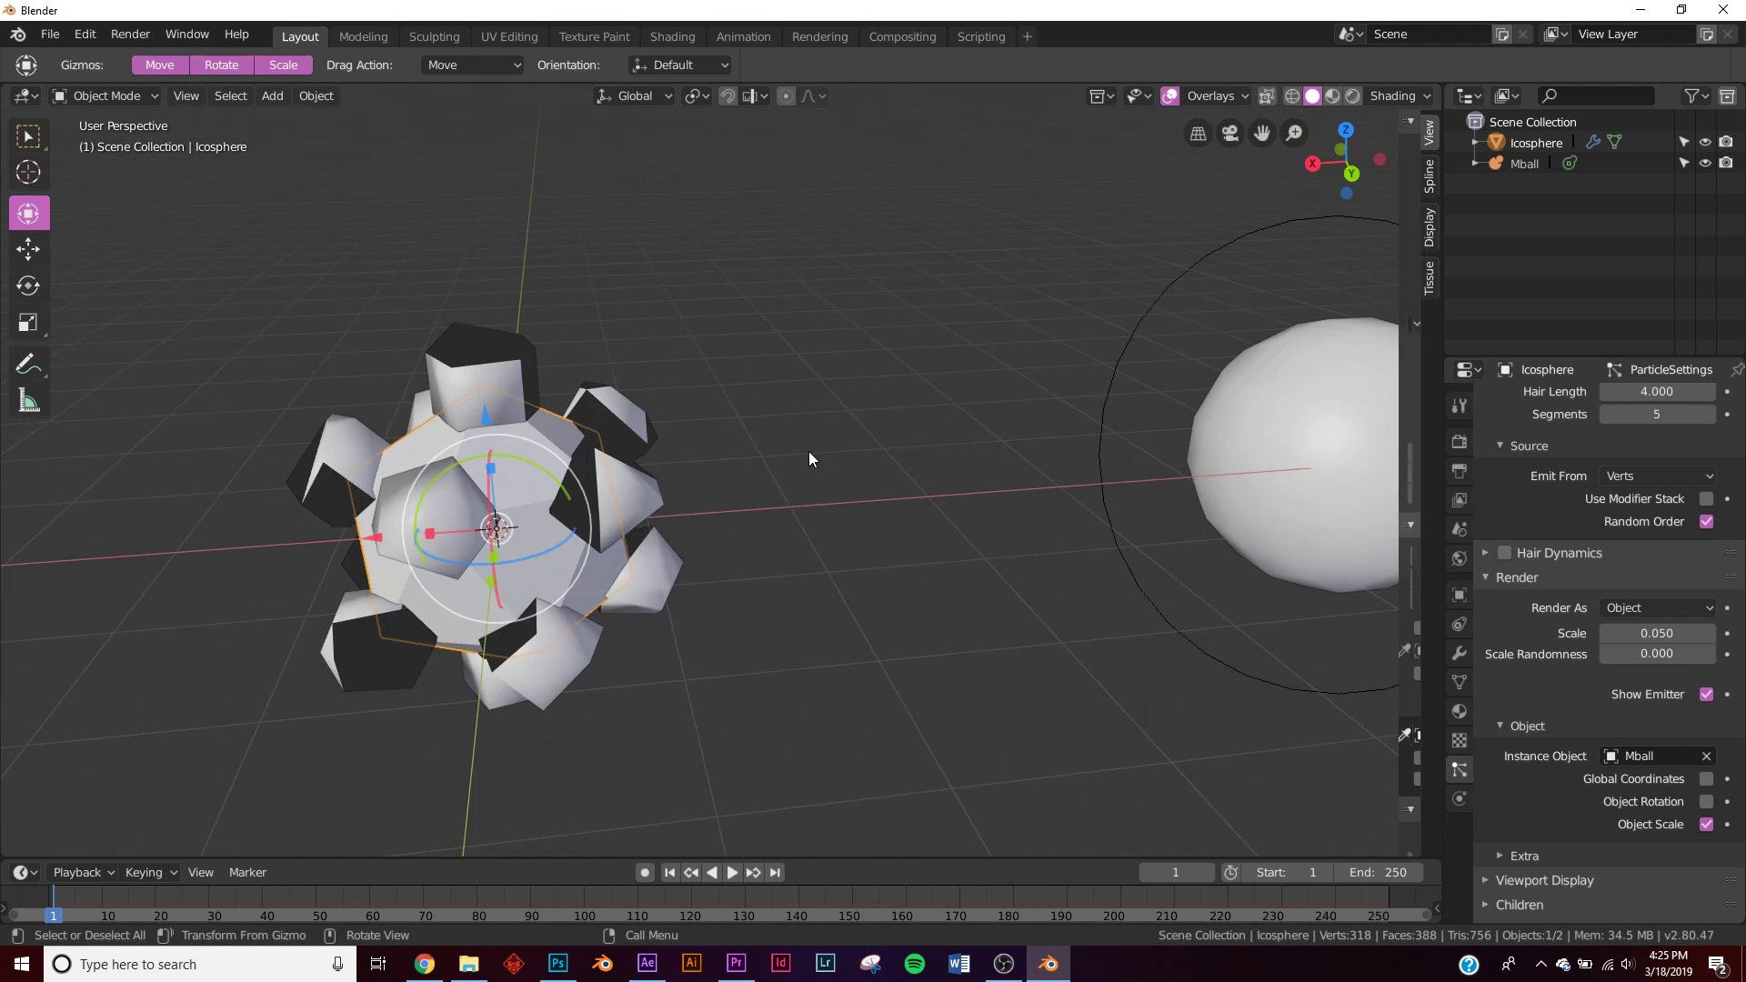
left_click(1282, 382)
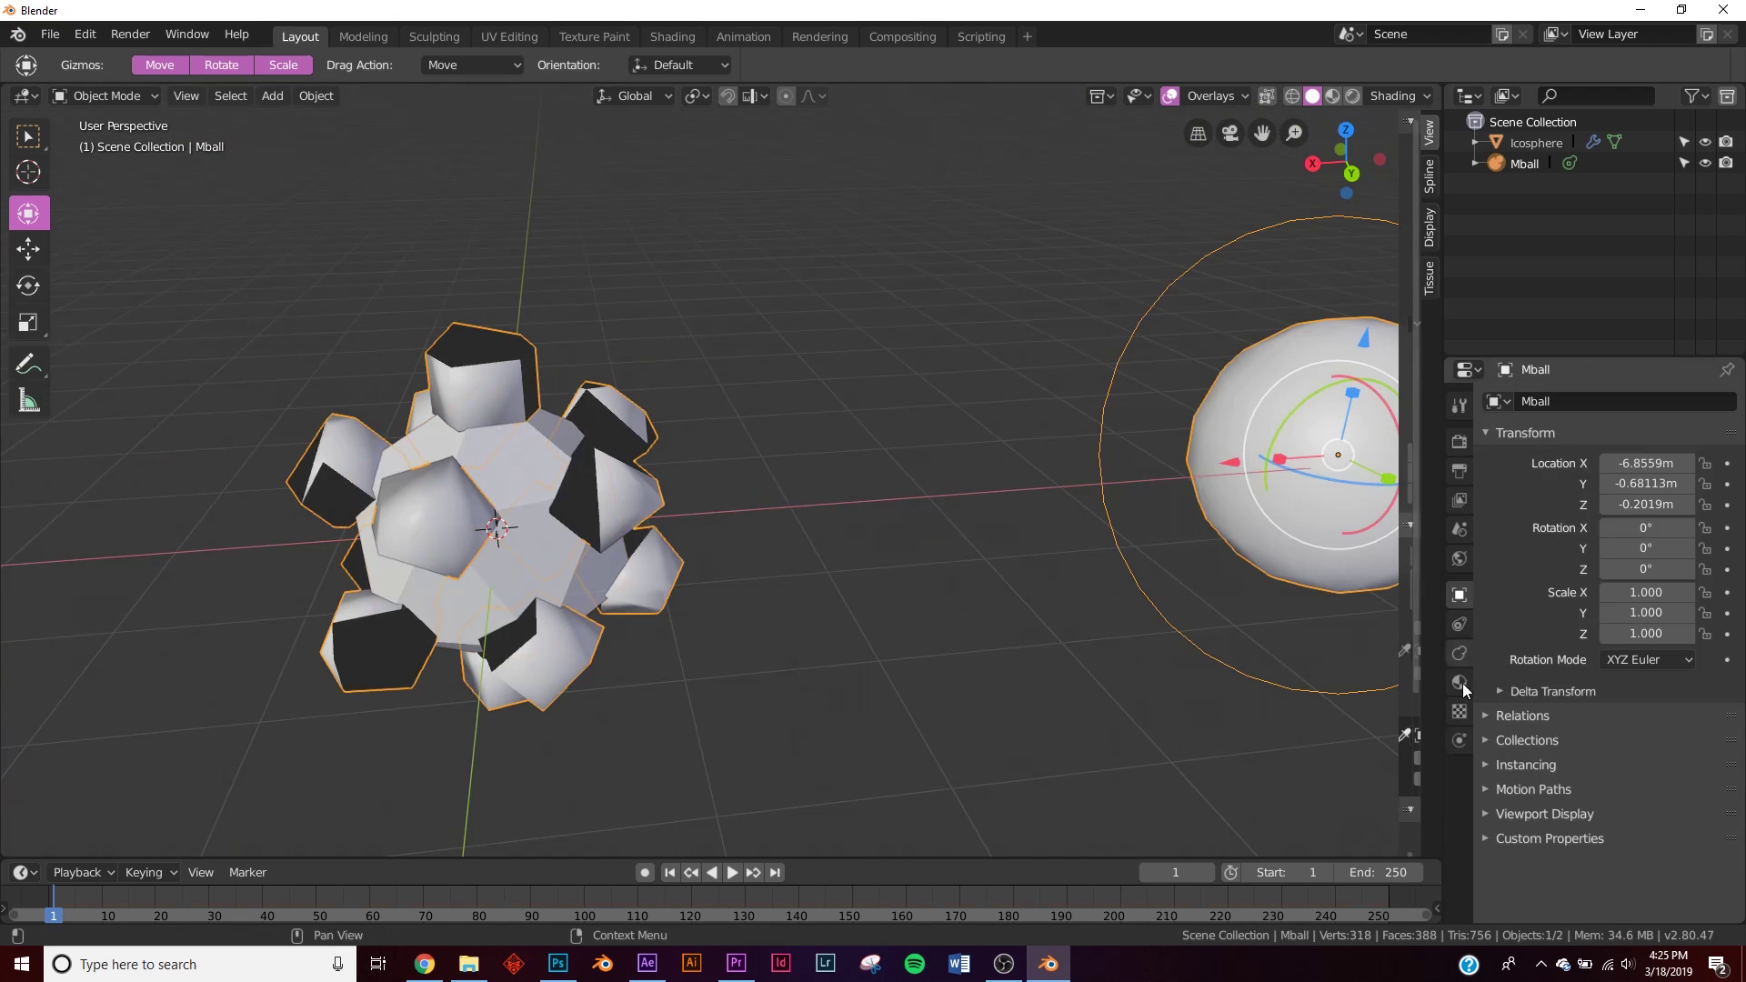
- Set the Mball's metaball viewport resolution to 0.2m
left_click(1459, 653)
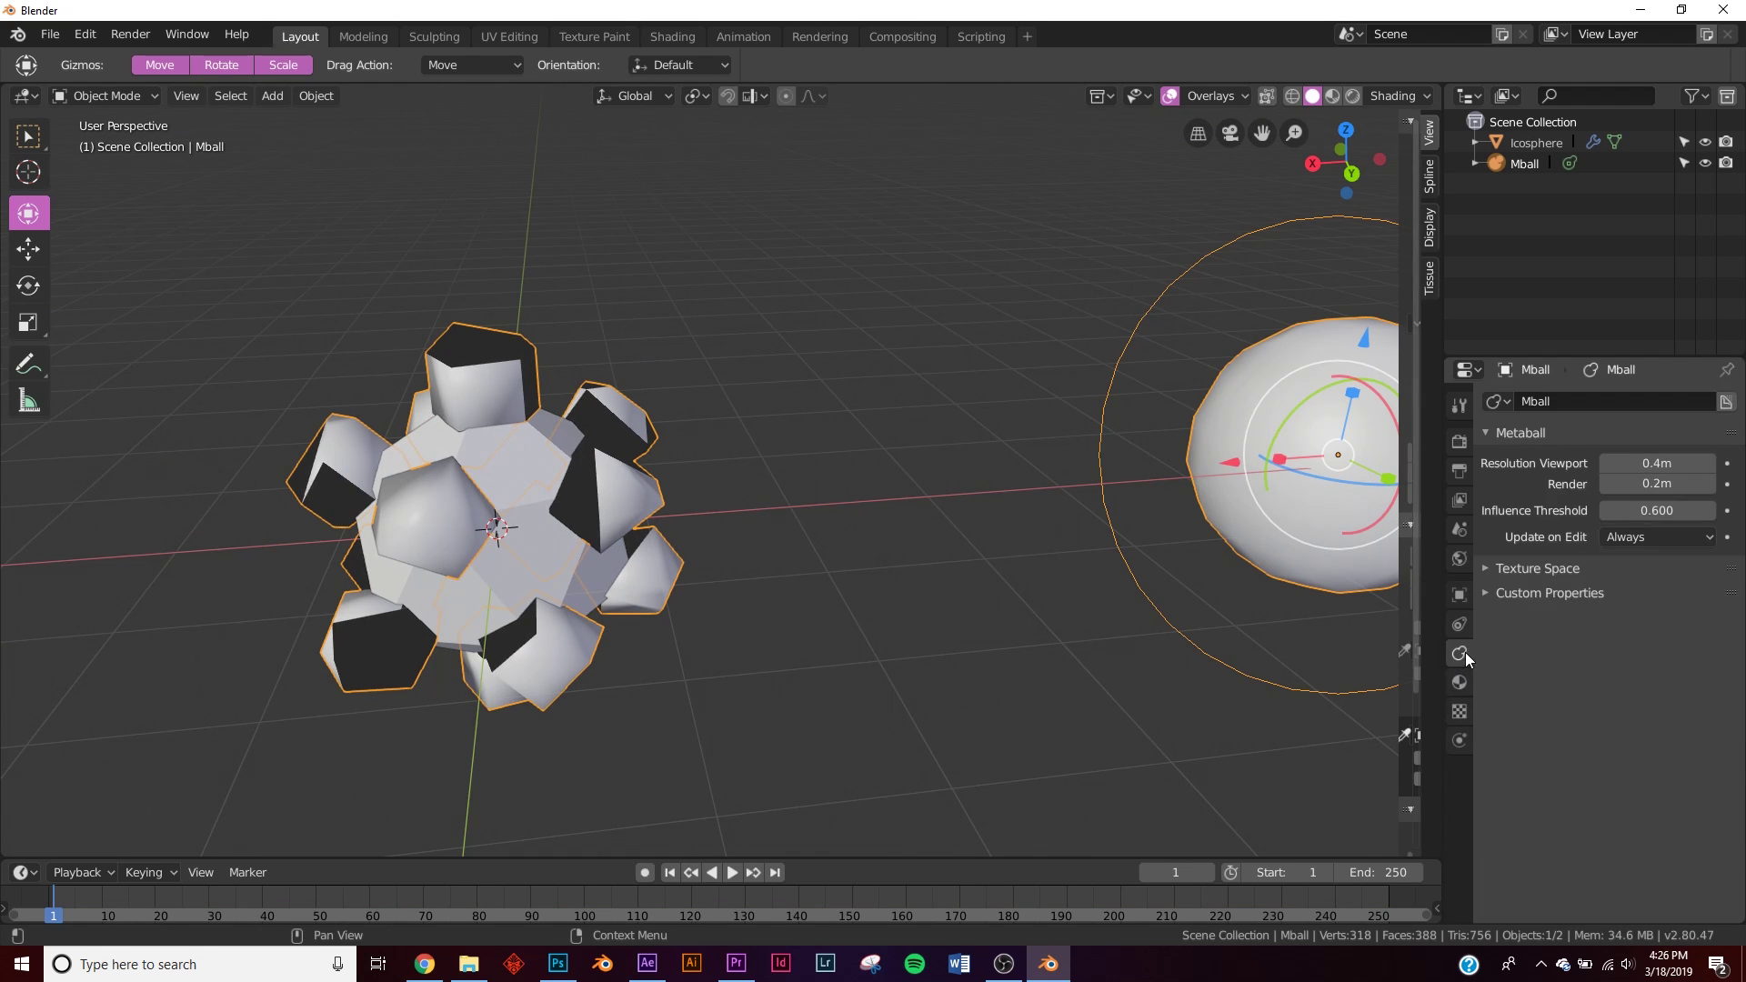
mouse_move(1657, 463)
left_mouse_down()
mouse_move(1537, 460)
mouse_move(1646, 463)
left_mouse_up()
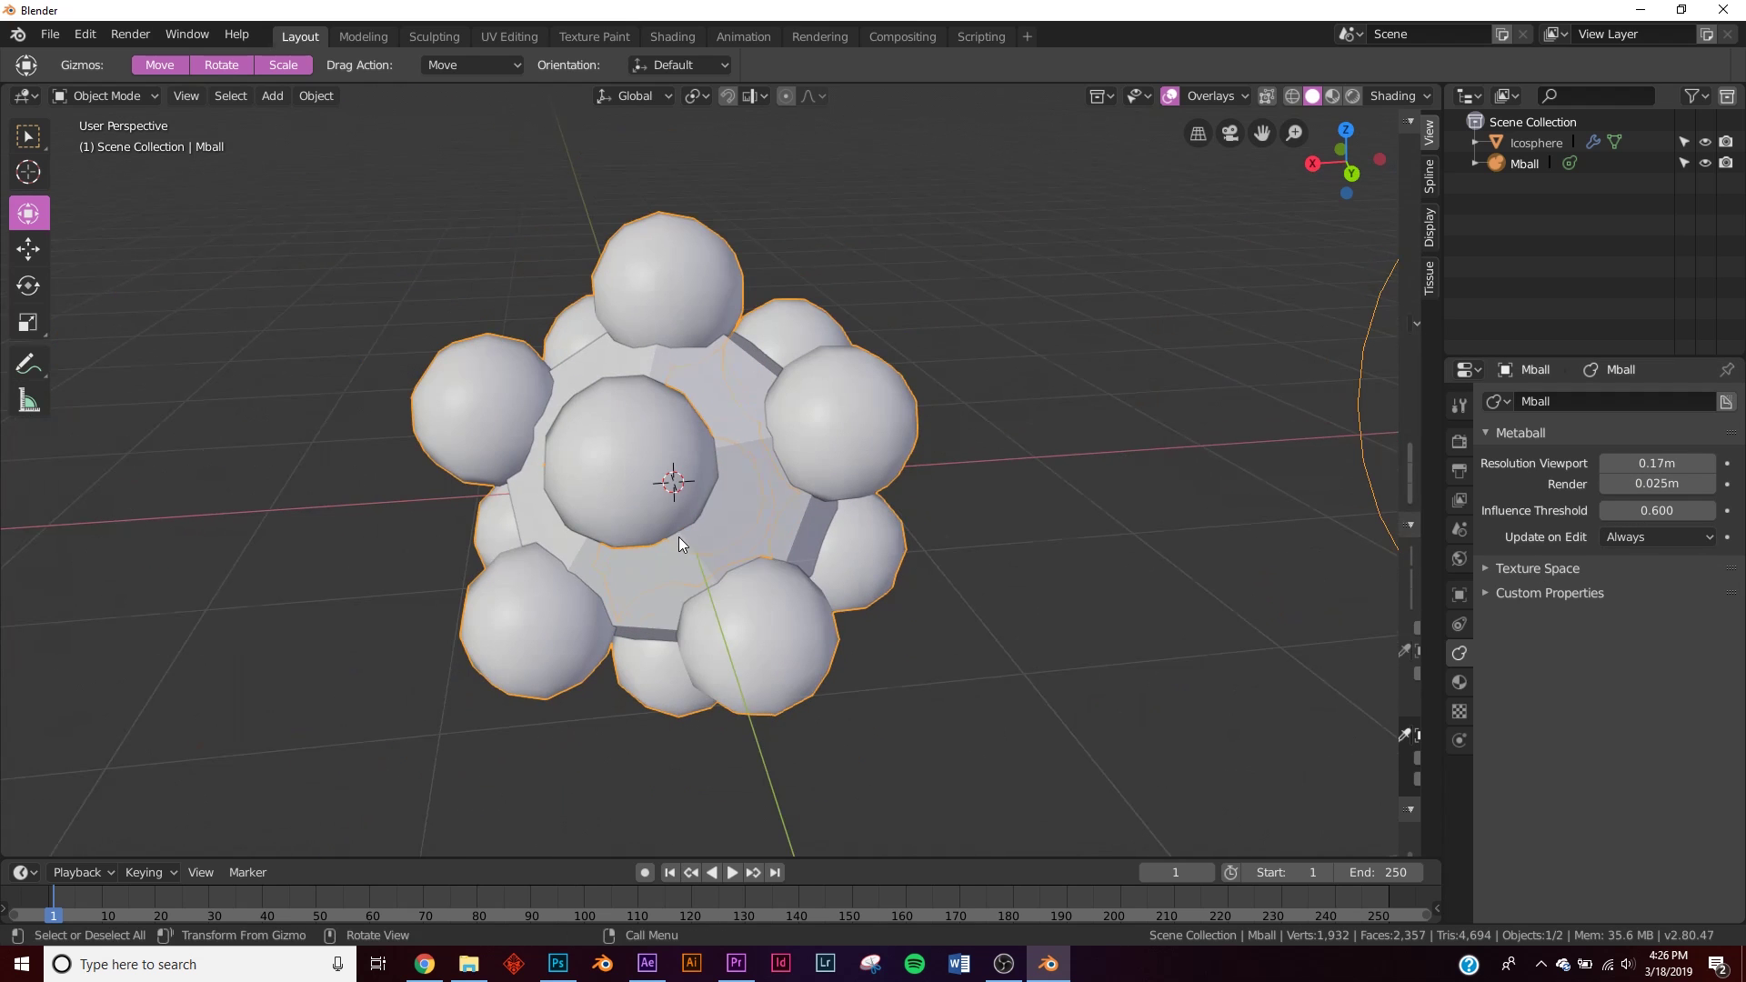
mouse_move(1657, 470)
left_mouse_down()
mouse_move(1628, 471)
mouse_move(1665, 471)
left_mouse_up()
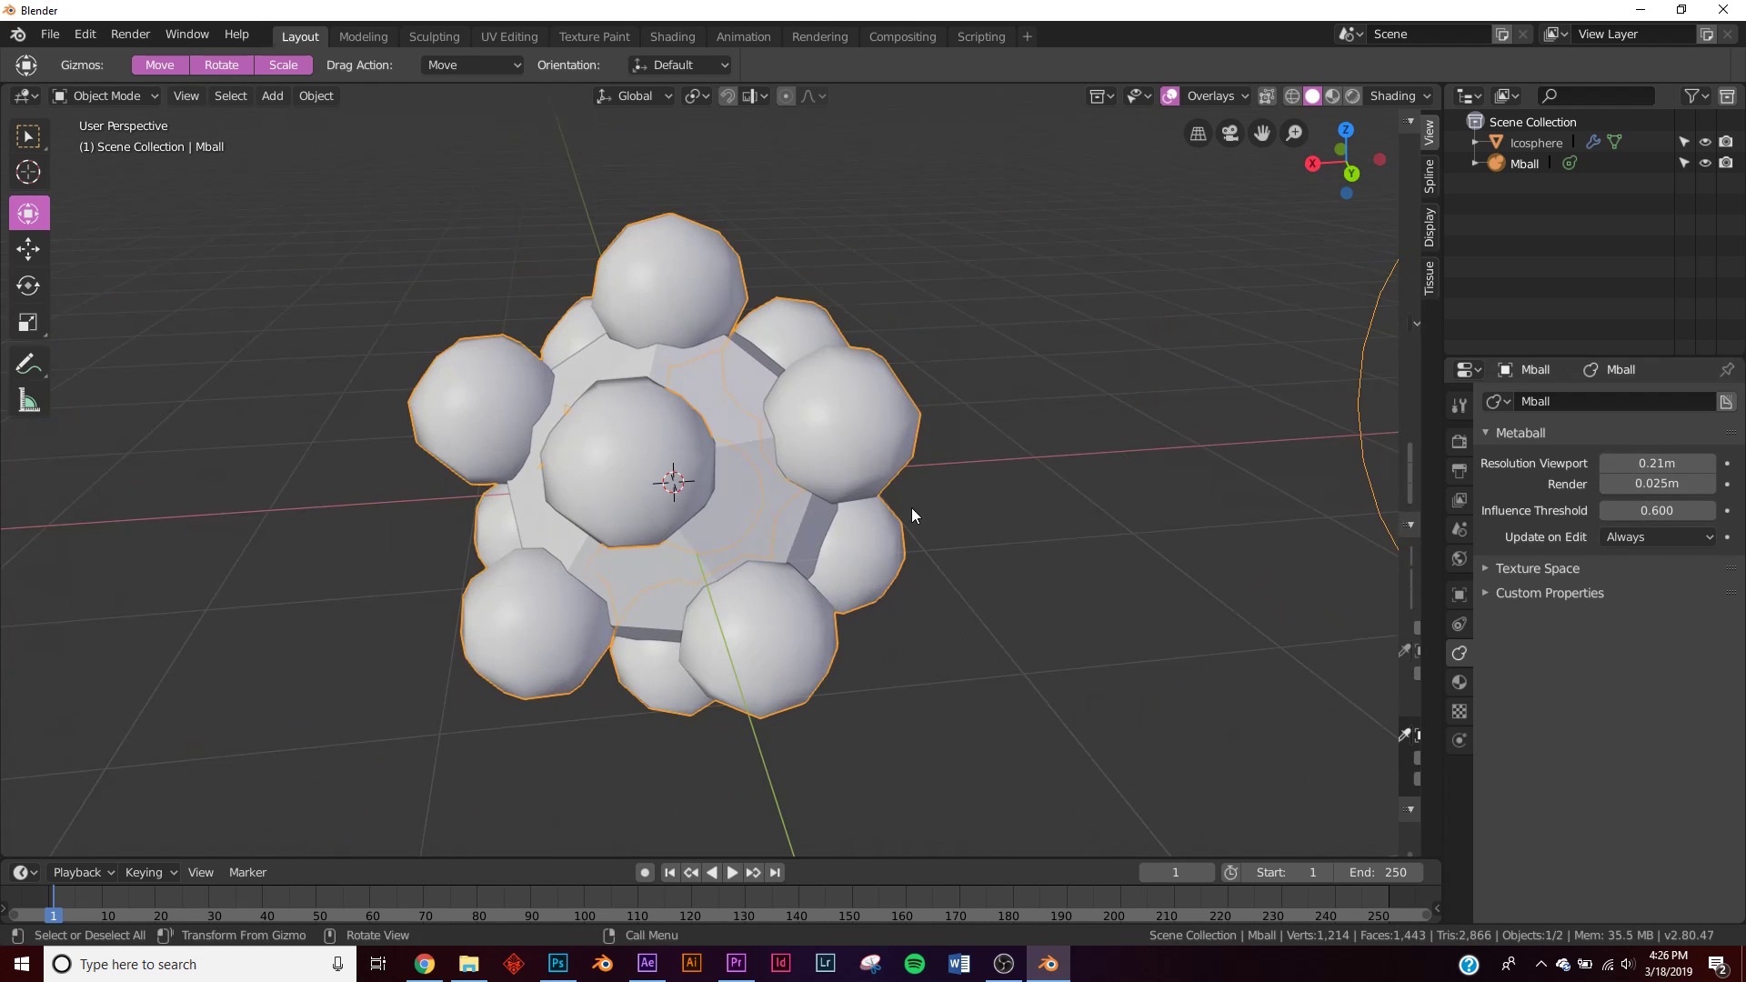
middle_click_drag(915, 508, 866, 476)
left_click_drag(1633, 464, 1648, 464)
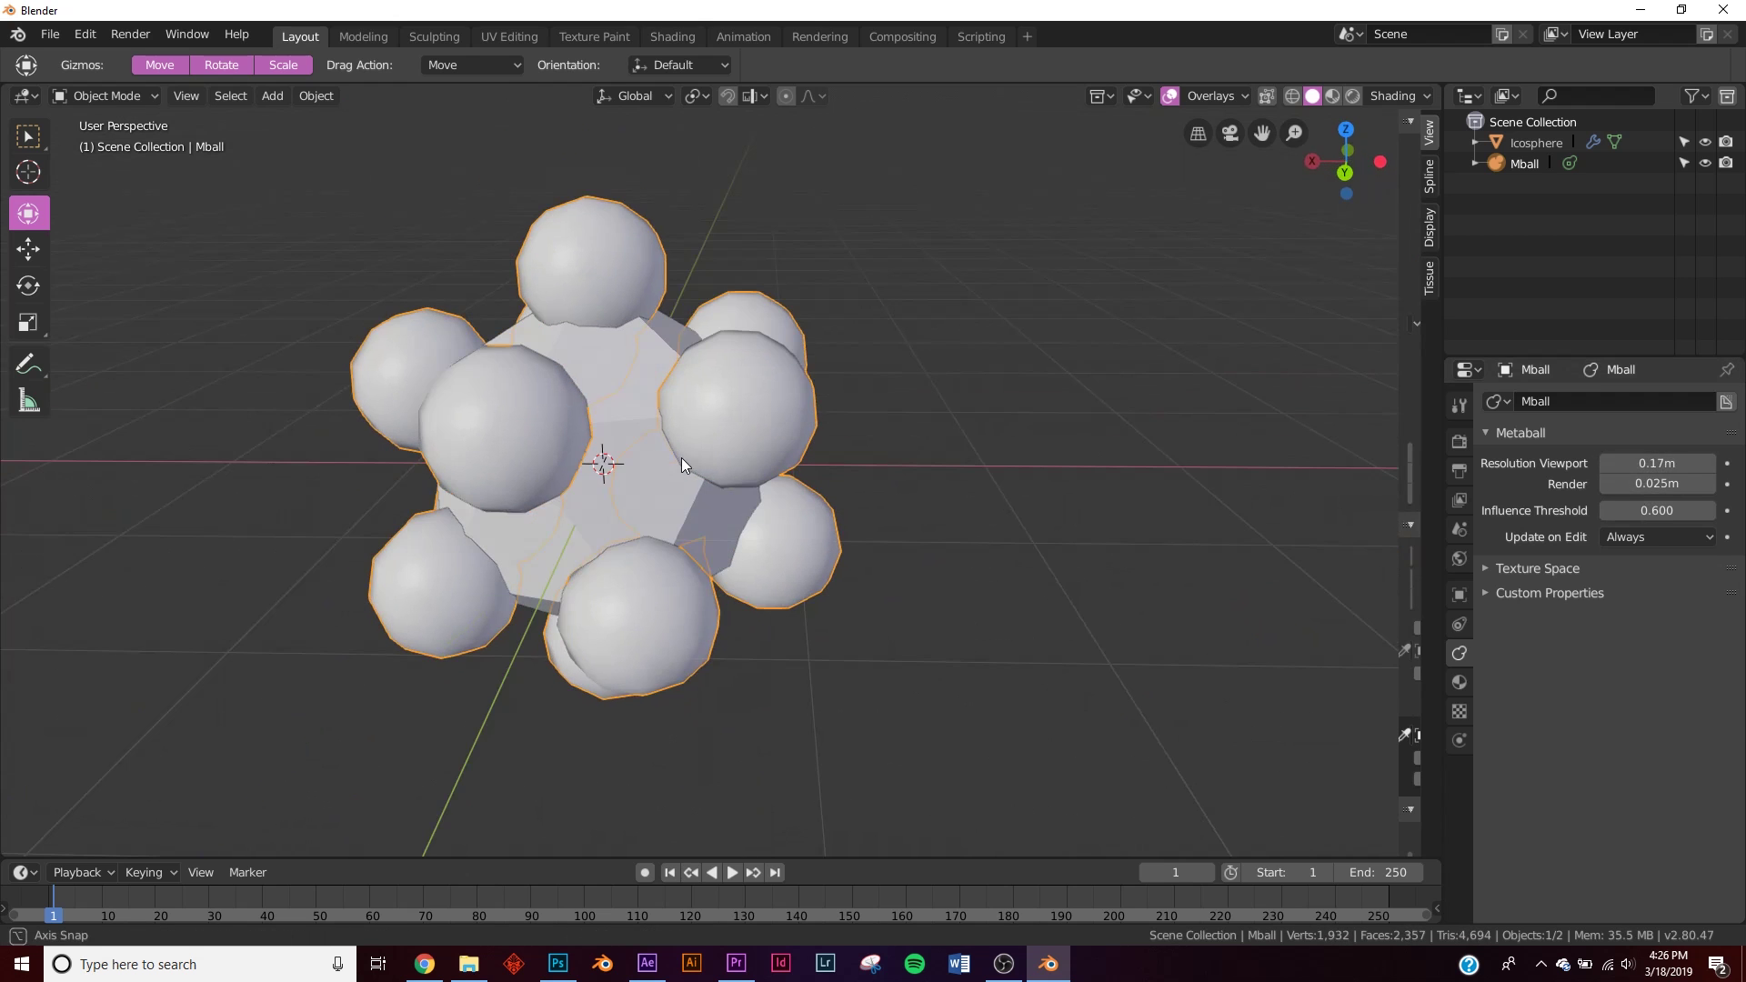
left_click(708, 486)
- Add a Wireframe modifier to the icosphere, trying thicknesses before leaving it at 0m
mouse_move(710, 487)
middle_mouse_down()
mouse_move(909, 461)
mouse_move(706, 487)
middle_mouse_up()
middle_click_drag(679, 393, 673, 424)
left_click(1459, 653)
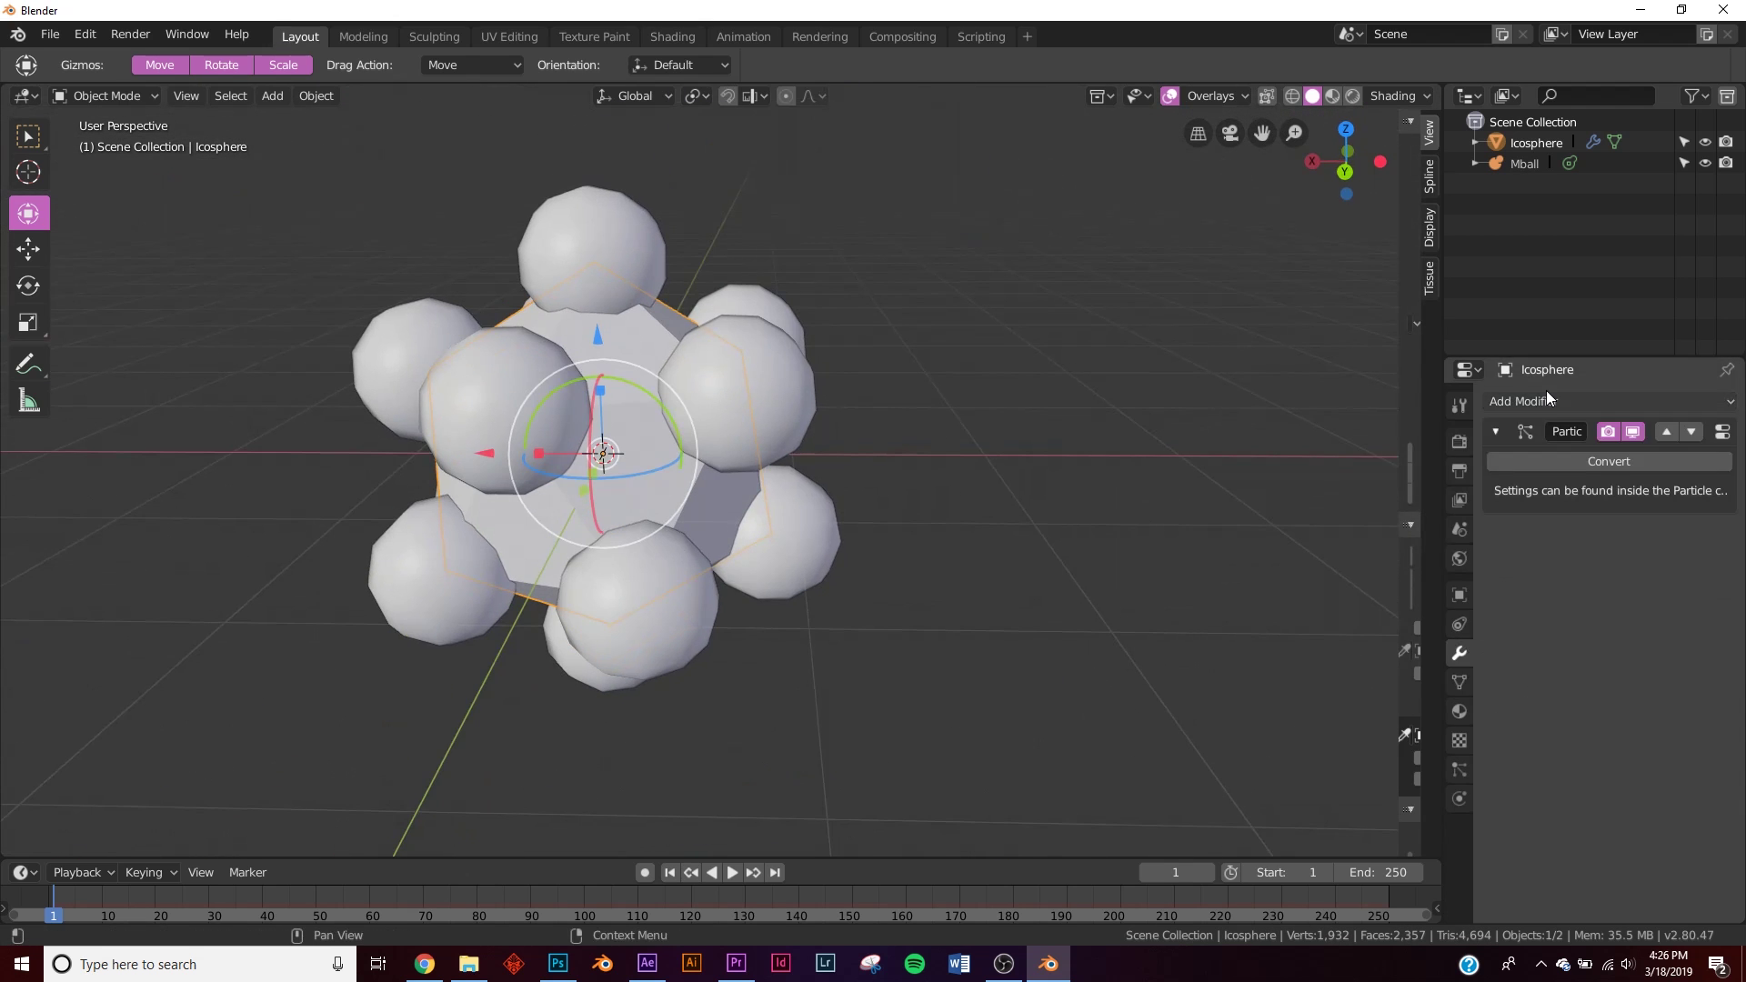
left_click(1552, 403)
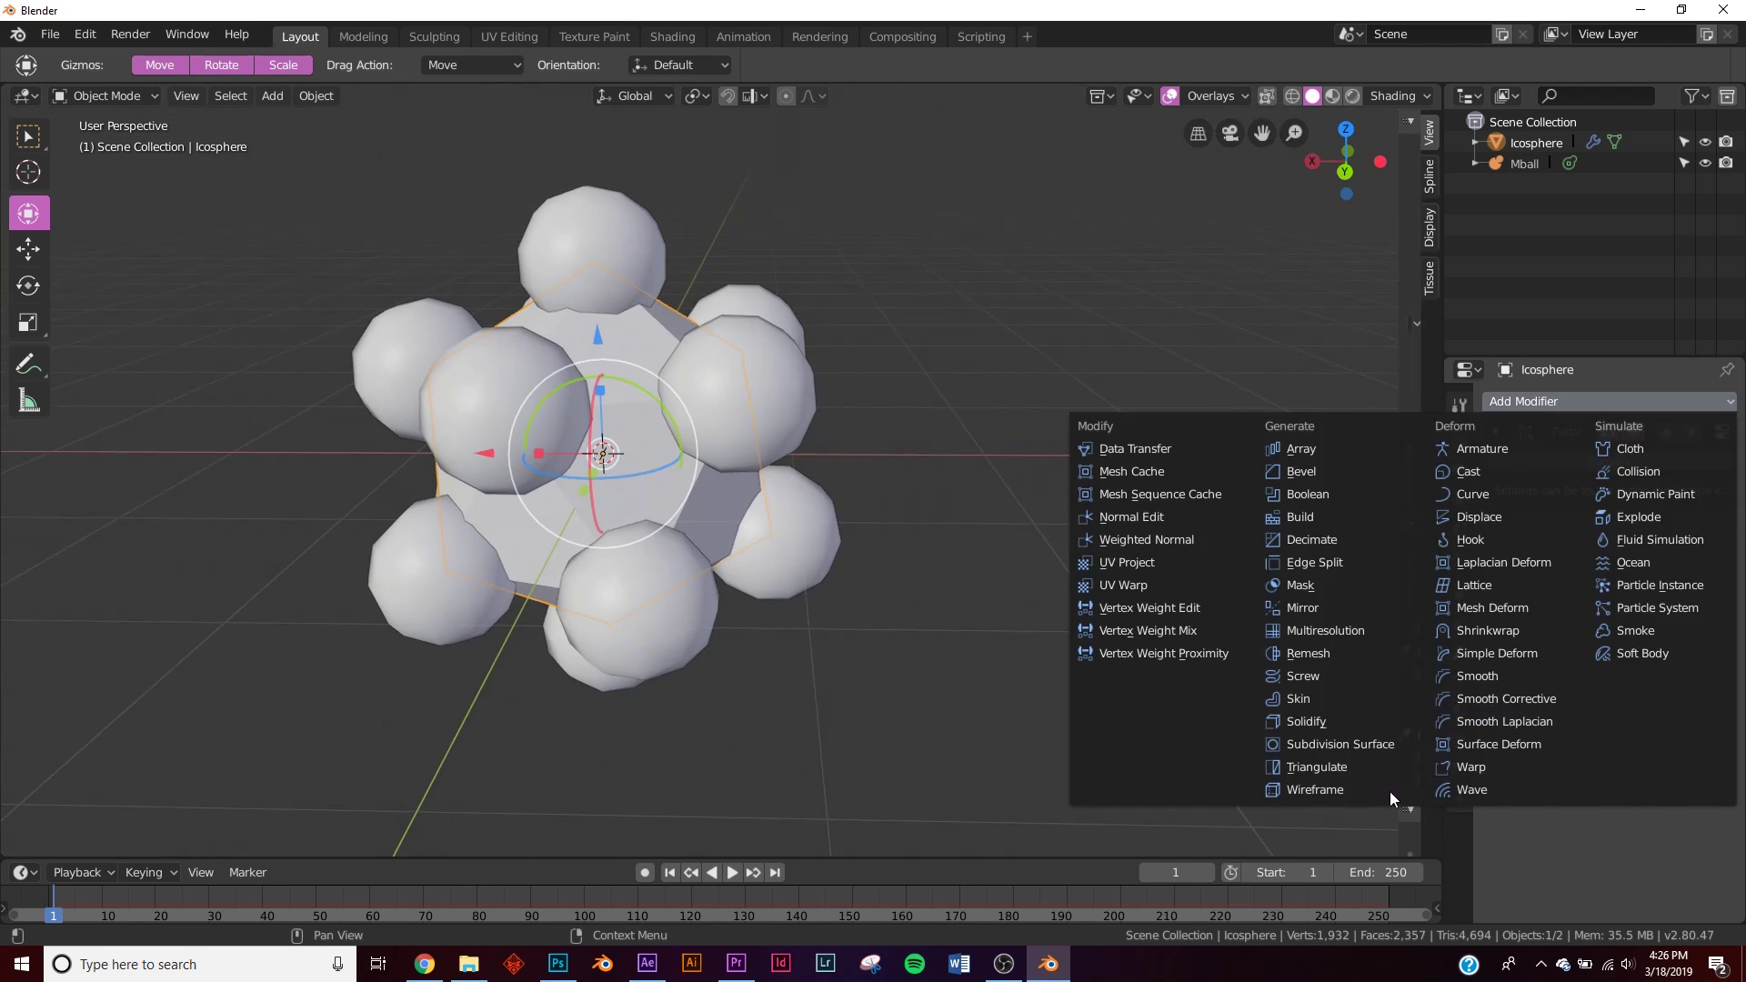
left_click(1332, 790)
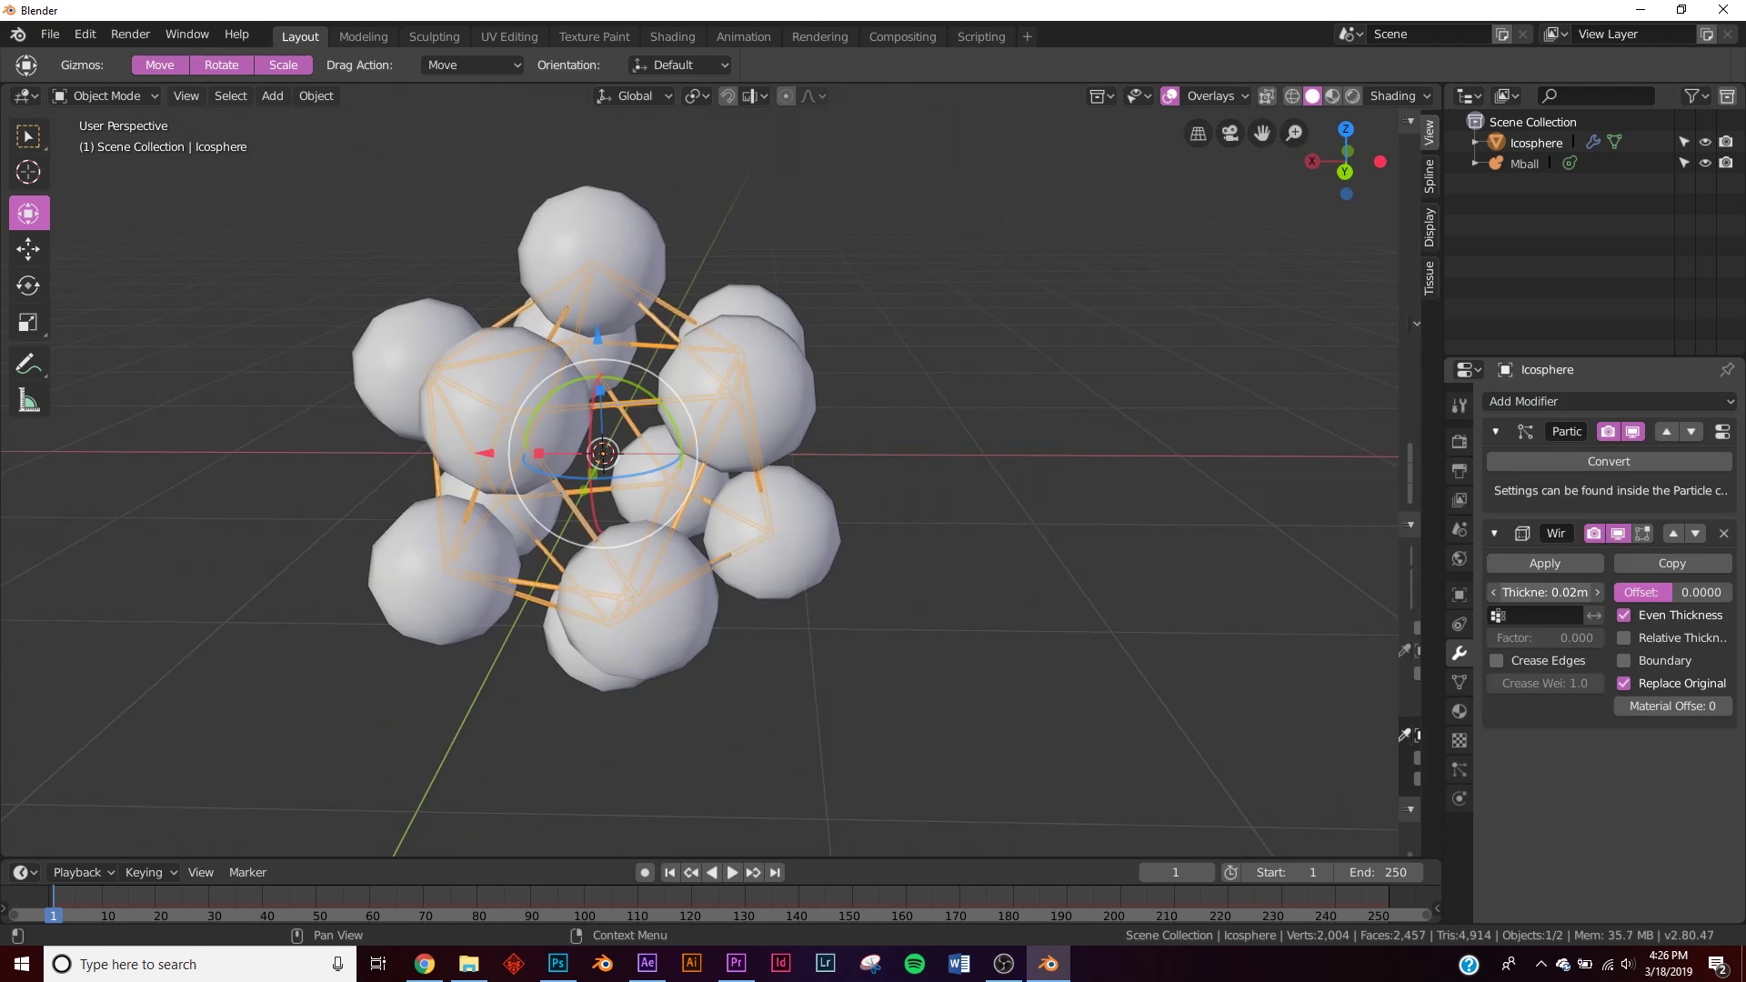
left_click_drag(1546, 593, 1568, 596)
scroll(1279, 557, "up", 3)
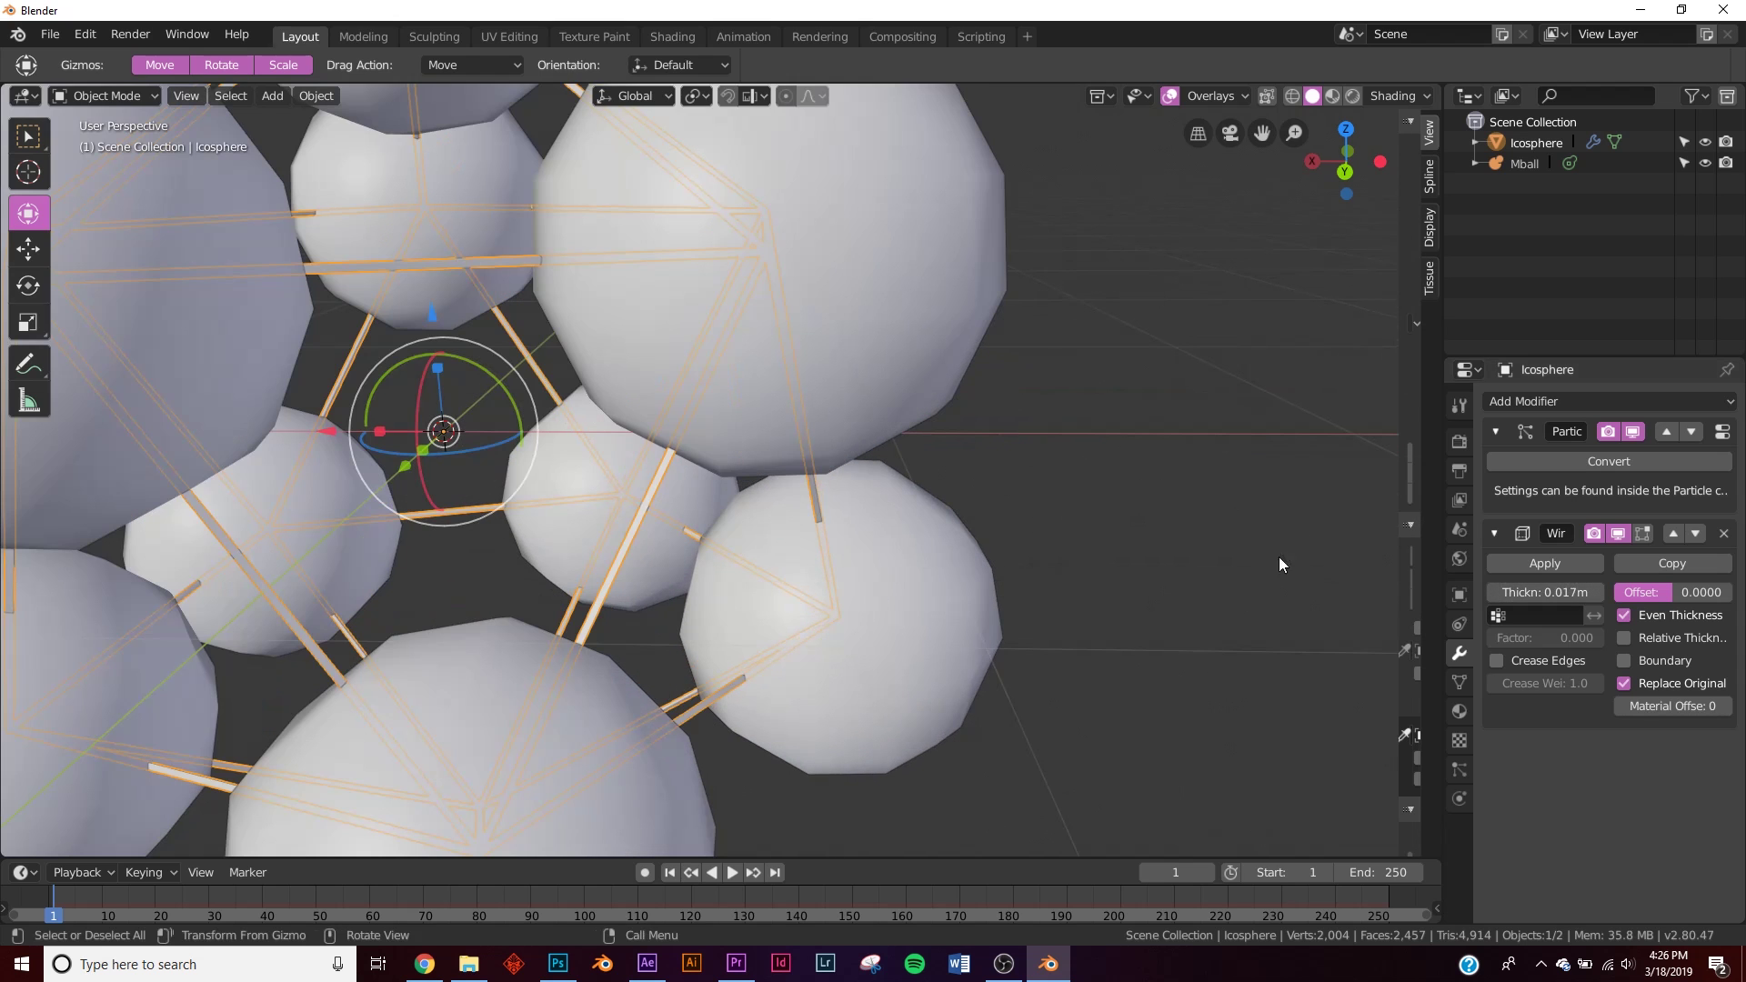
scroll(1278, 556, "down", 1)
left_click_drag(1559, 592, 1500, 592)
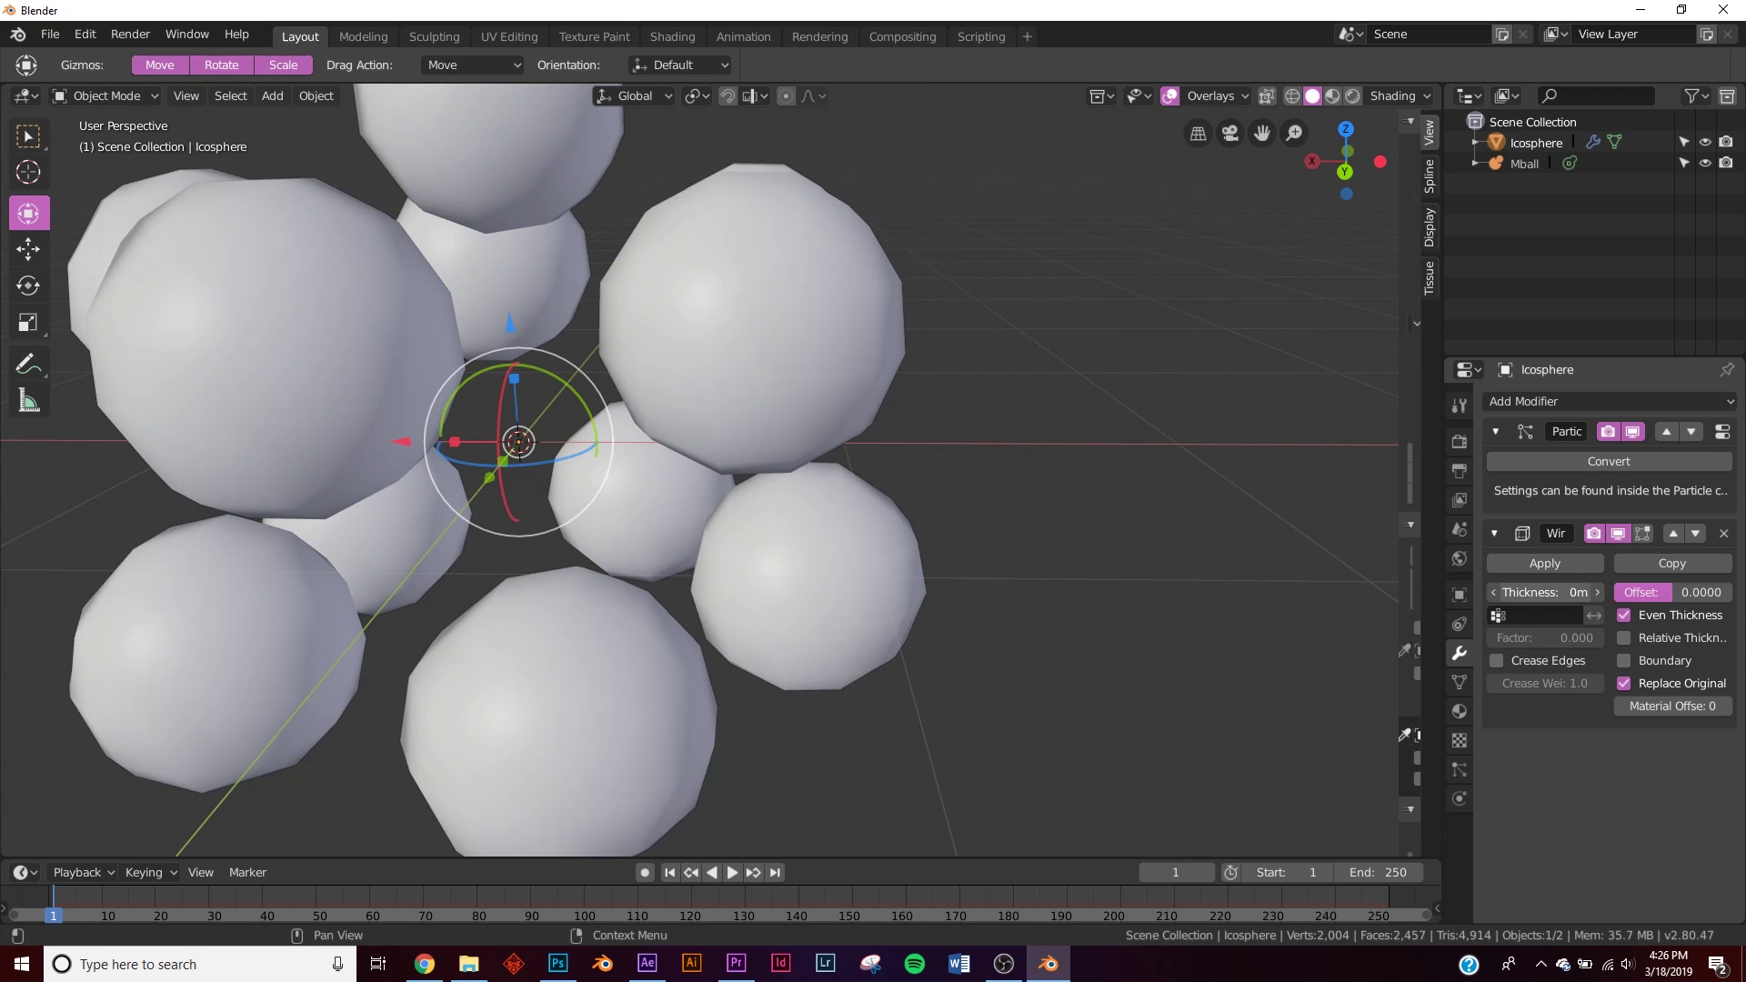
scroll(837, 461, "down", 5)
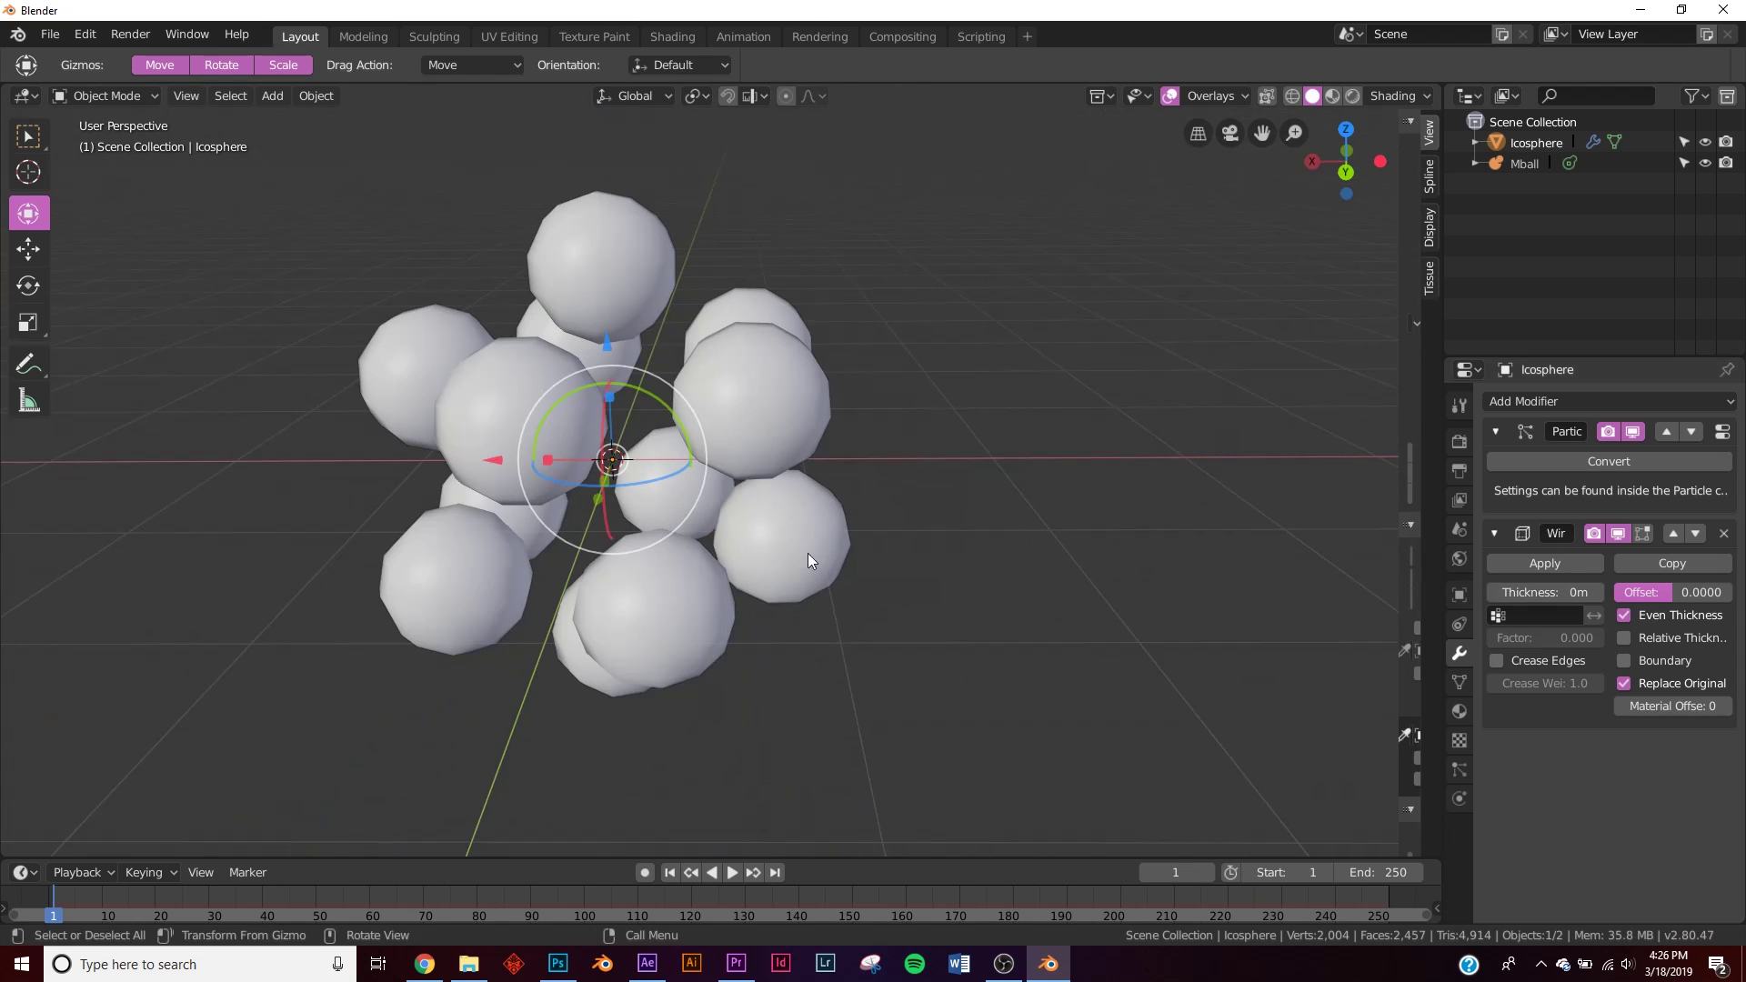
- Add a Bezier circle and a Plain Axes empty to the scene
middle_click_drag(808, 553, 698, 422)
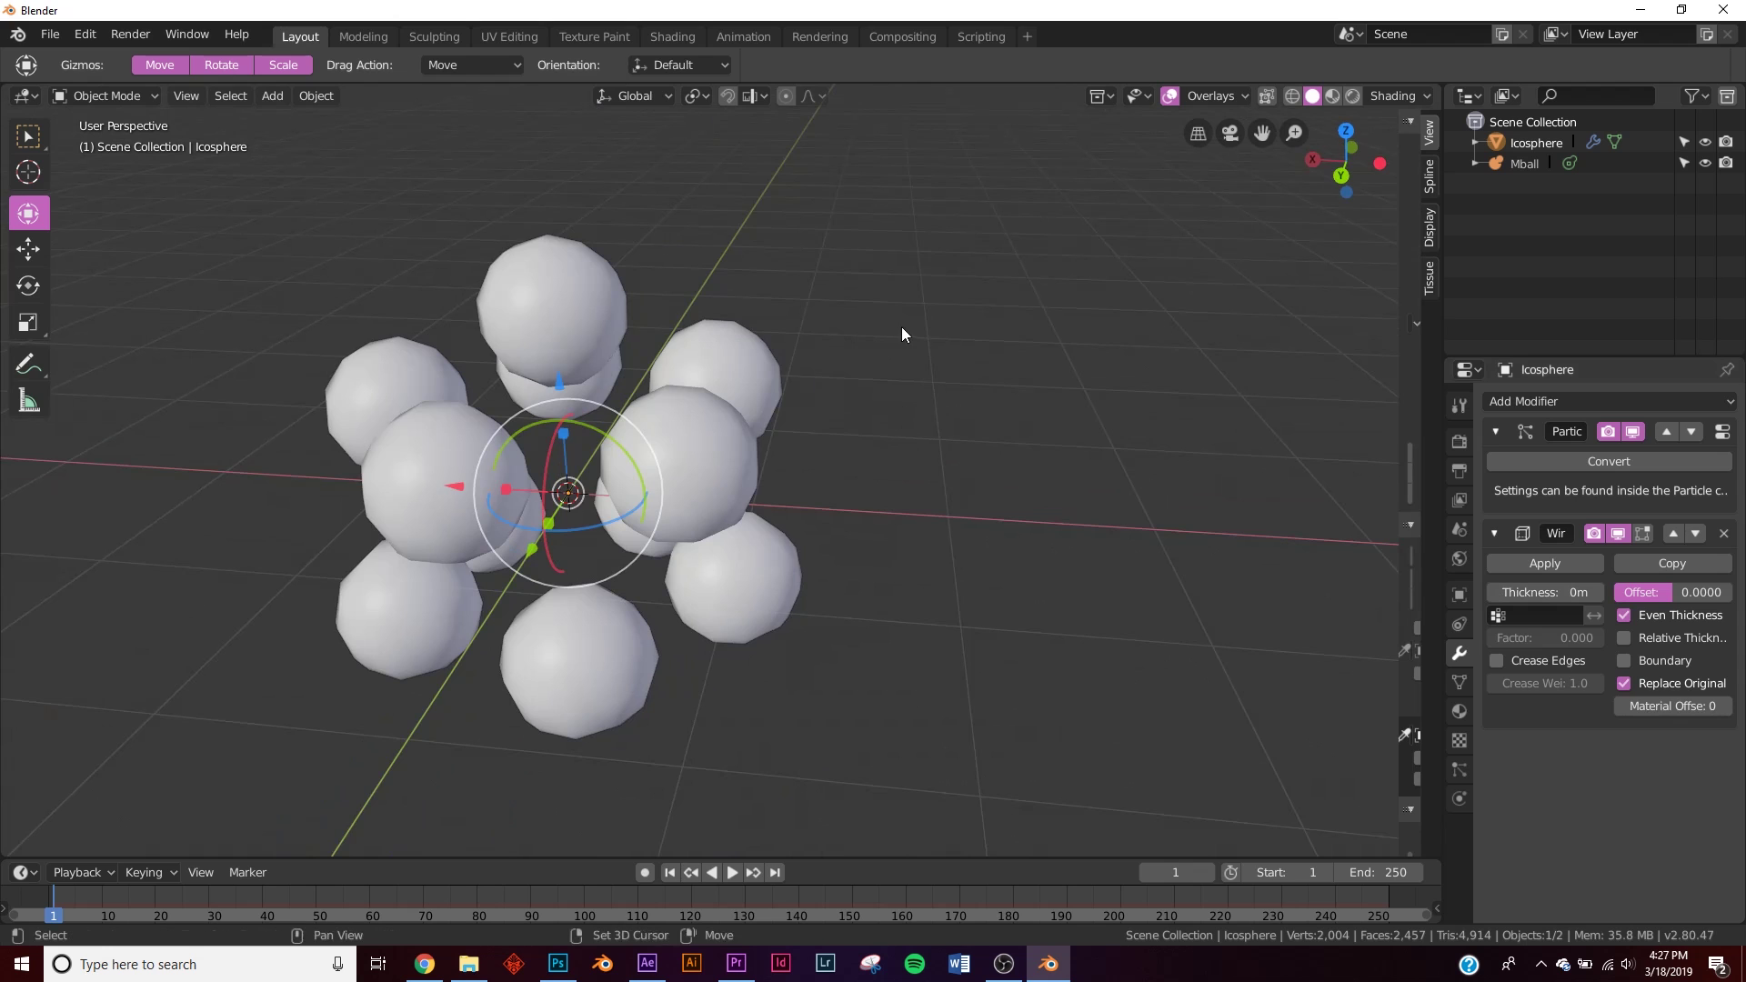
key("shift+a")
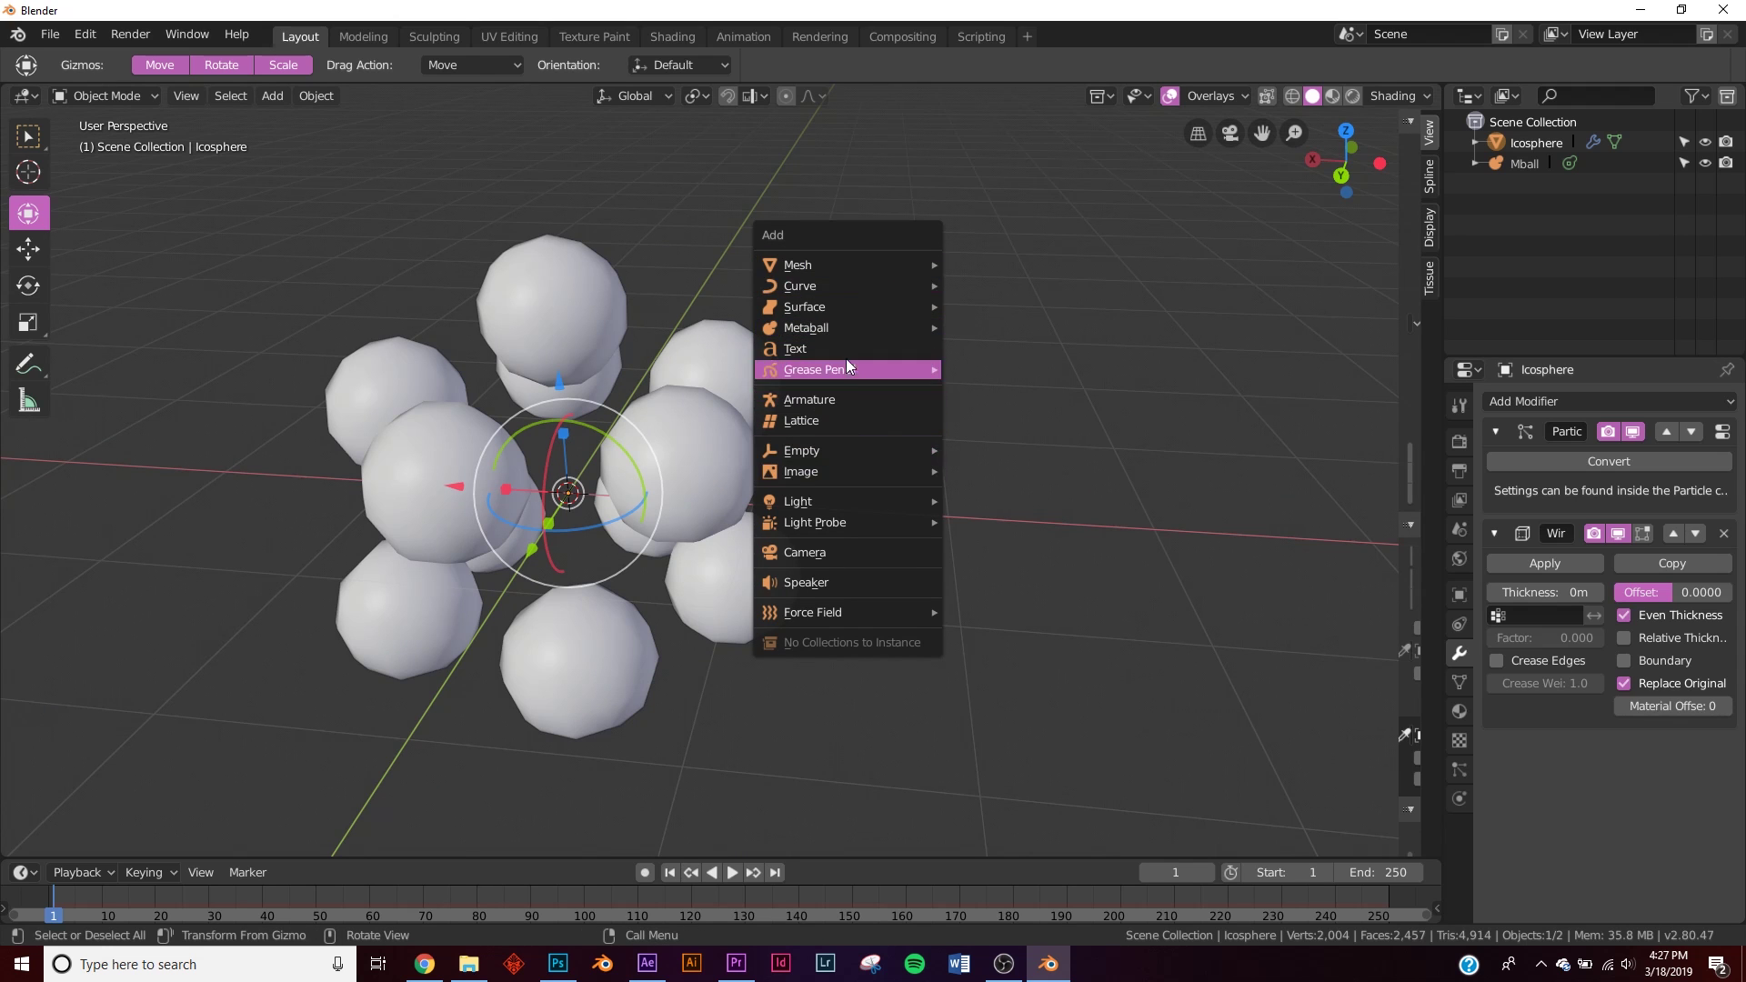
mouse_move(822, 285)
left_click(1026, 310)
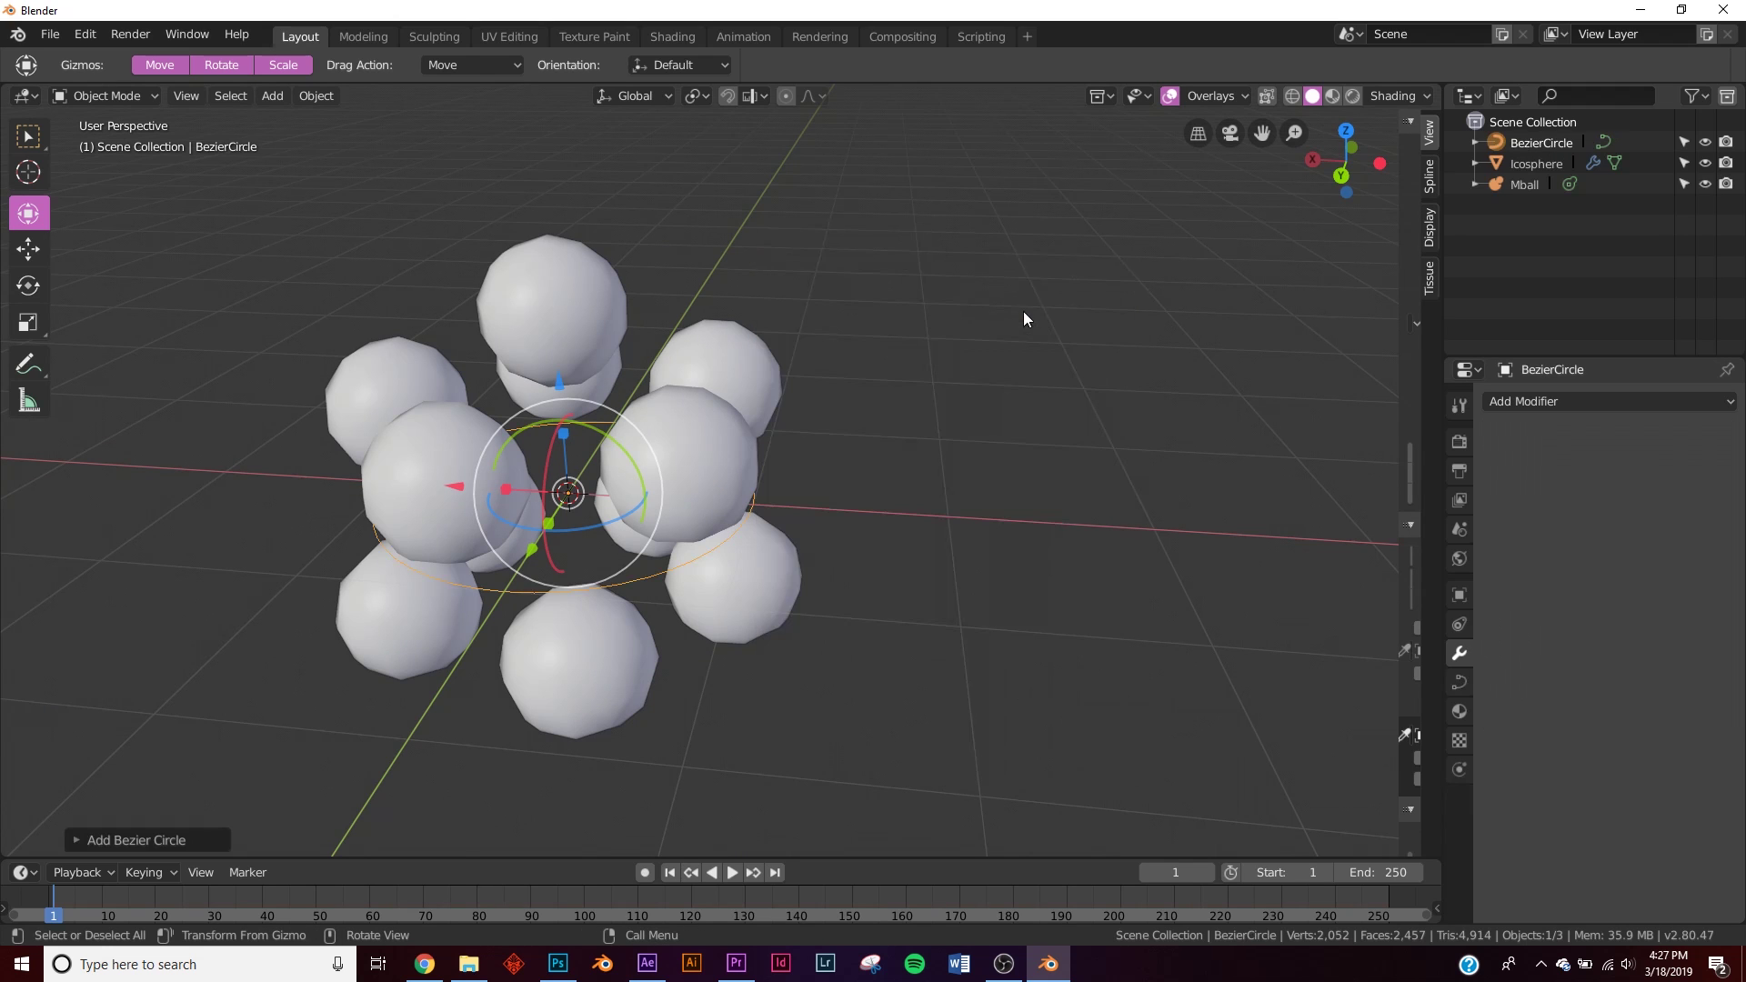
key("shift+a")
mouse_move(866, 571)
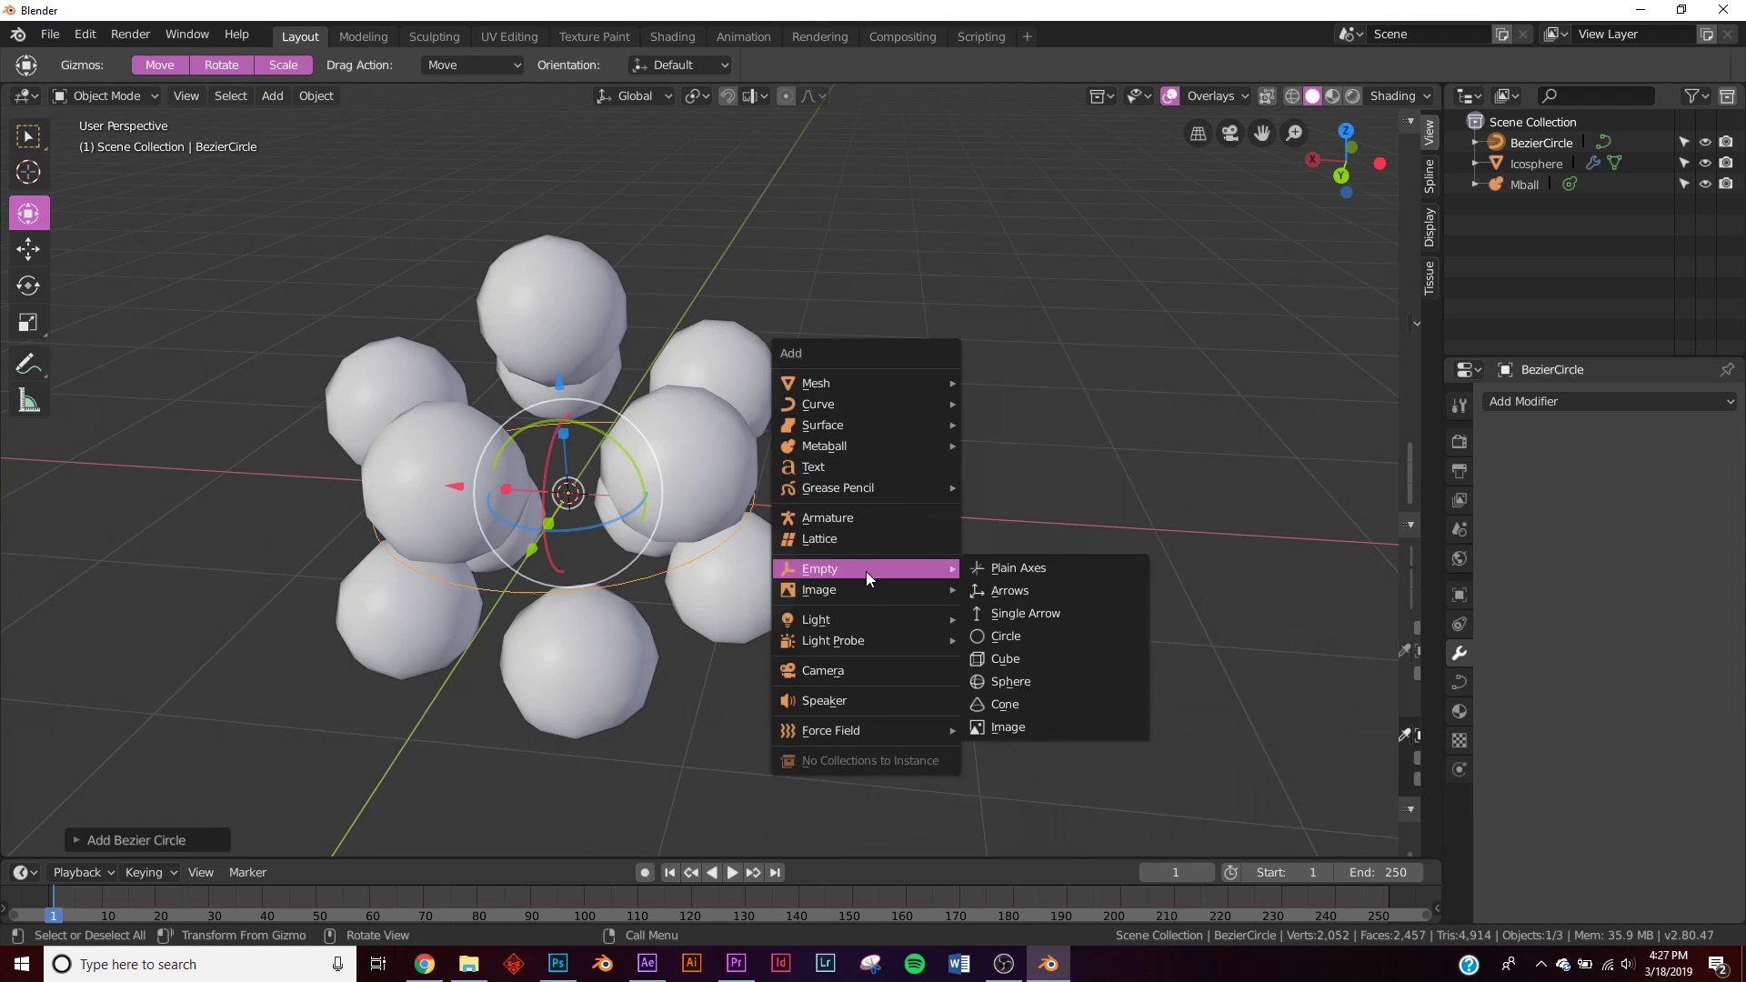
left_click(1059, 571)
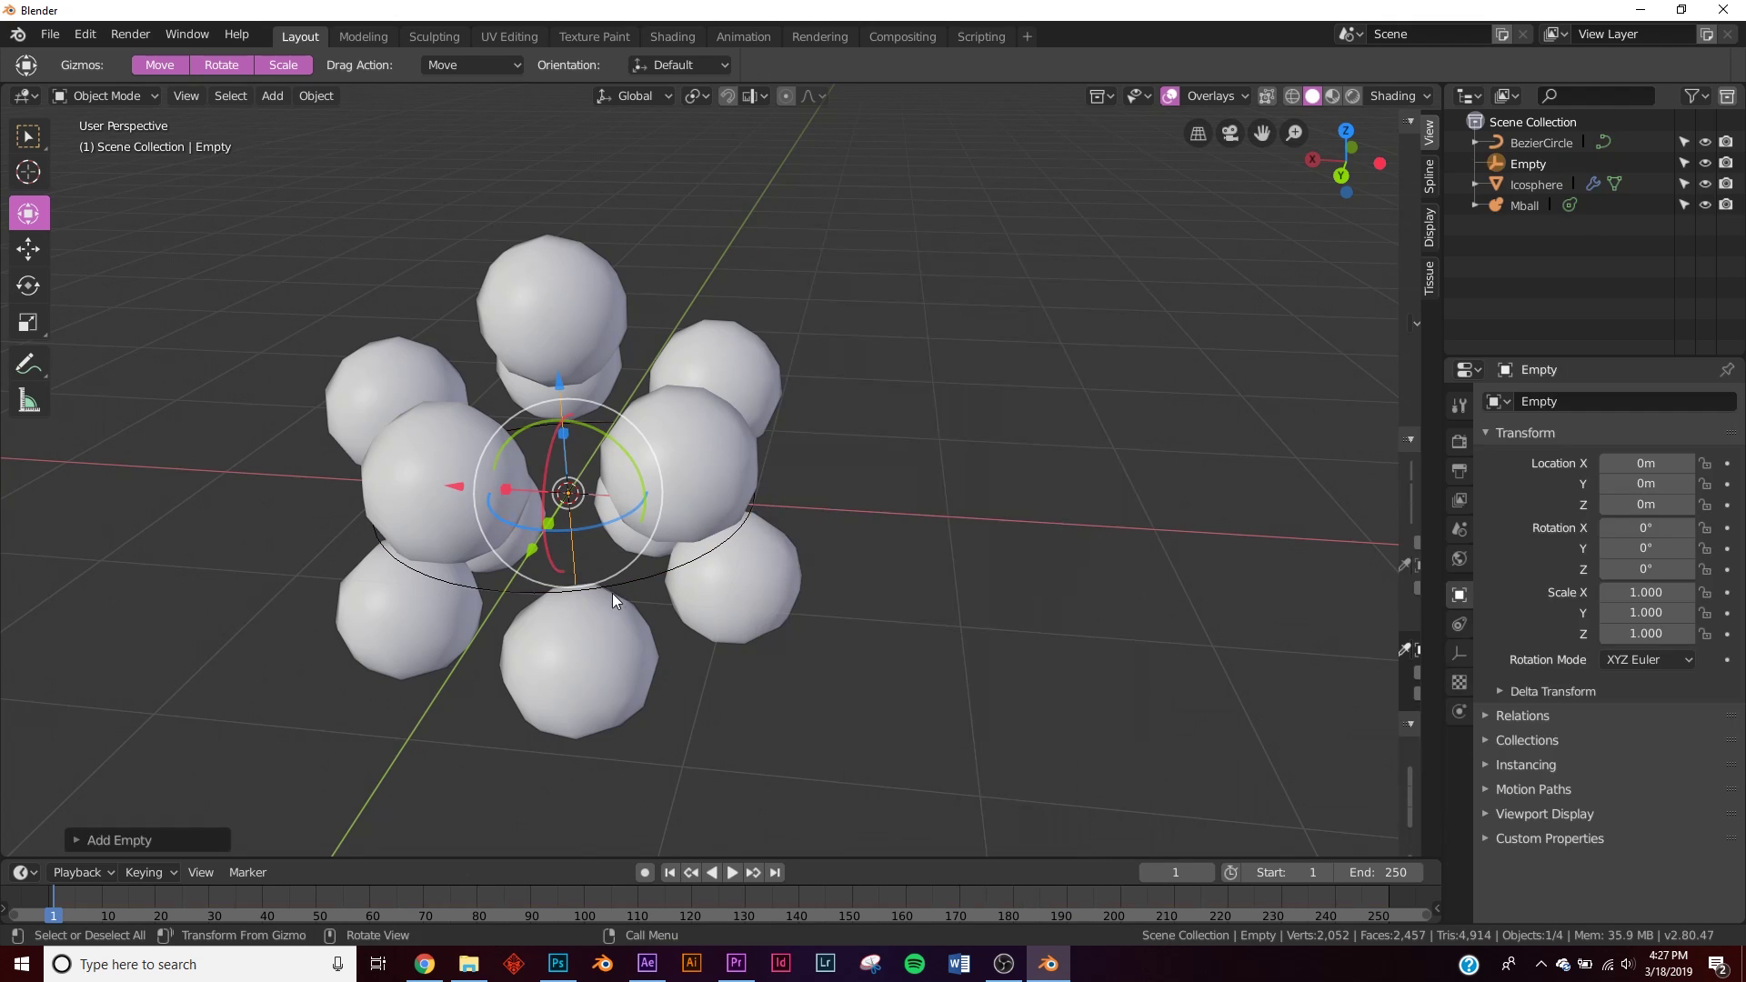
- Give the empty a Follow Path constraint targeting BezierCircle with Offset 0
left_click(1458, 624)
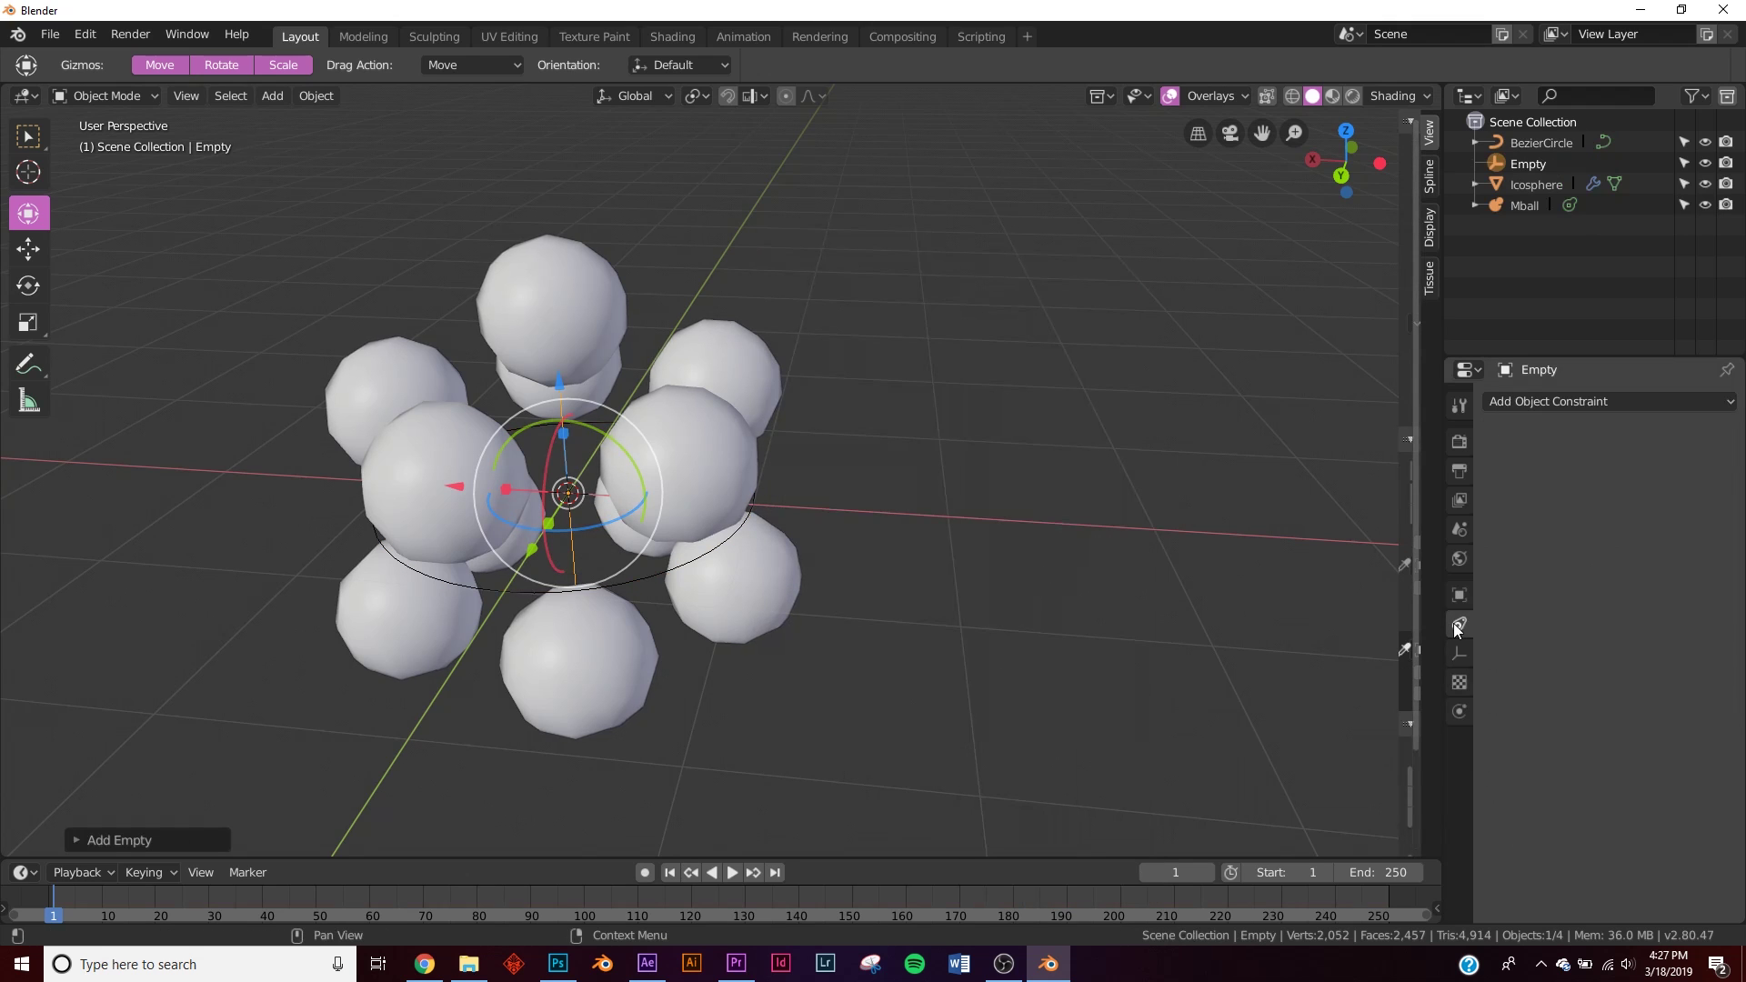
left_click(1570, 406)
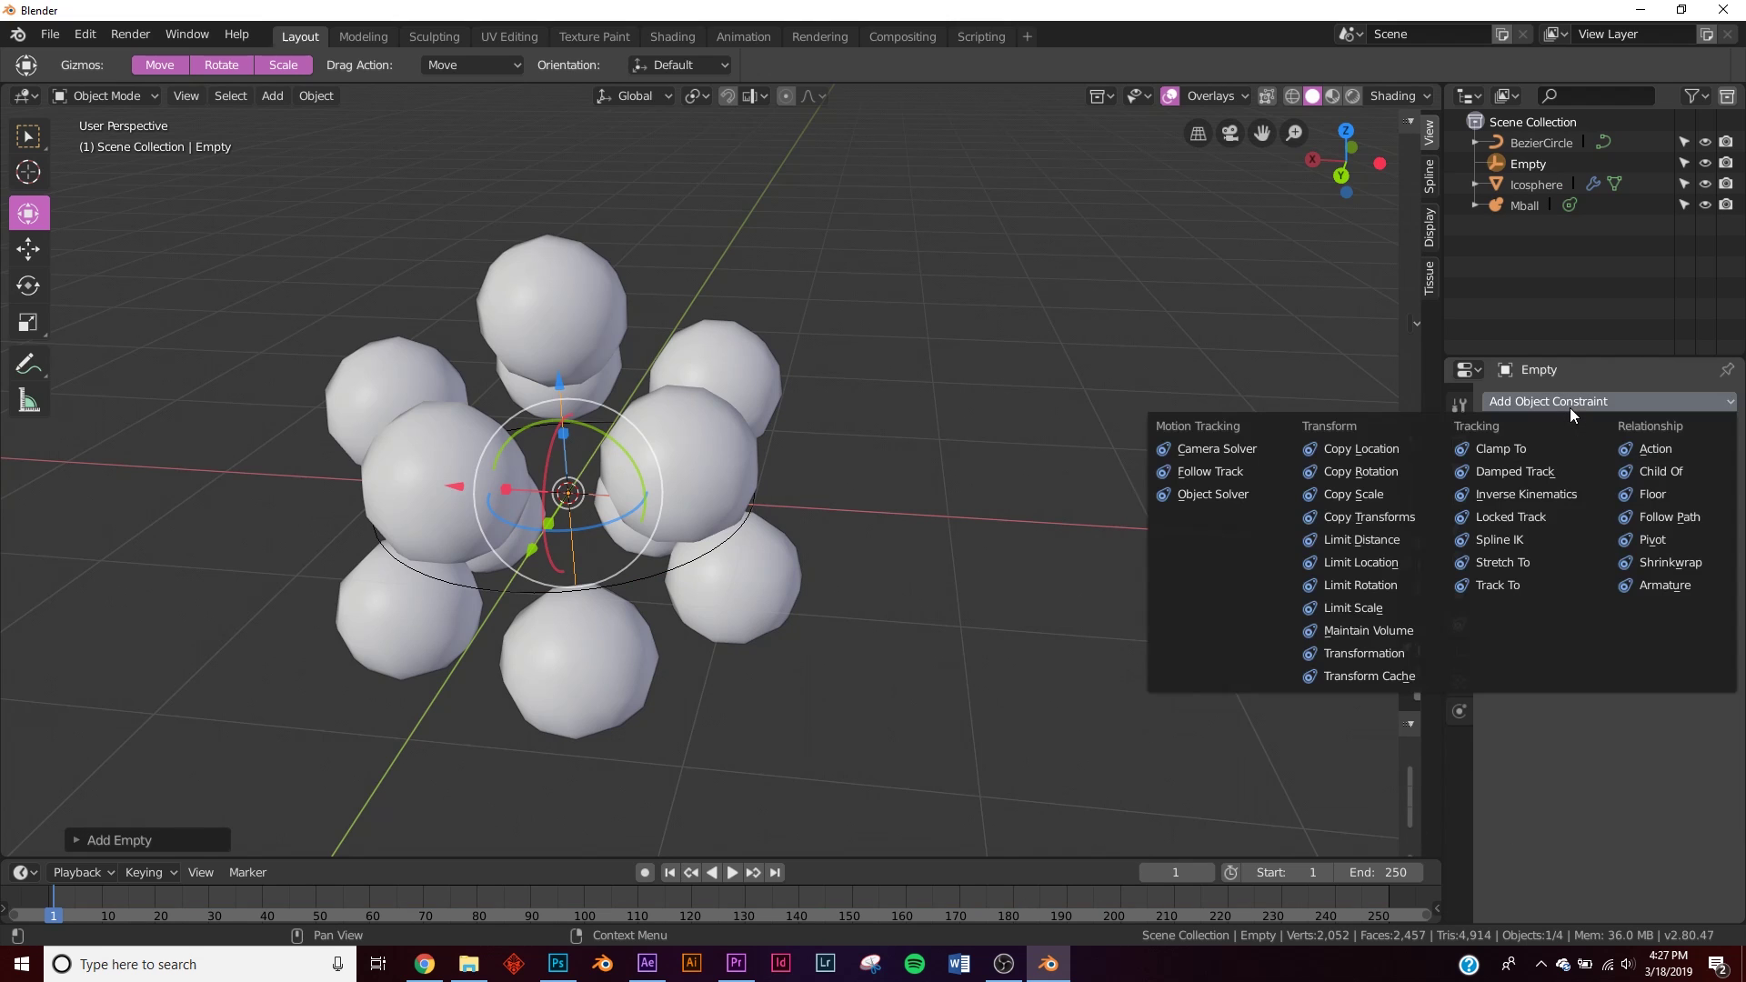
left_click(1664, 517)
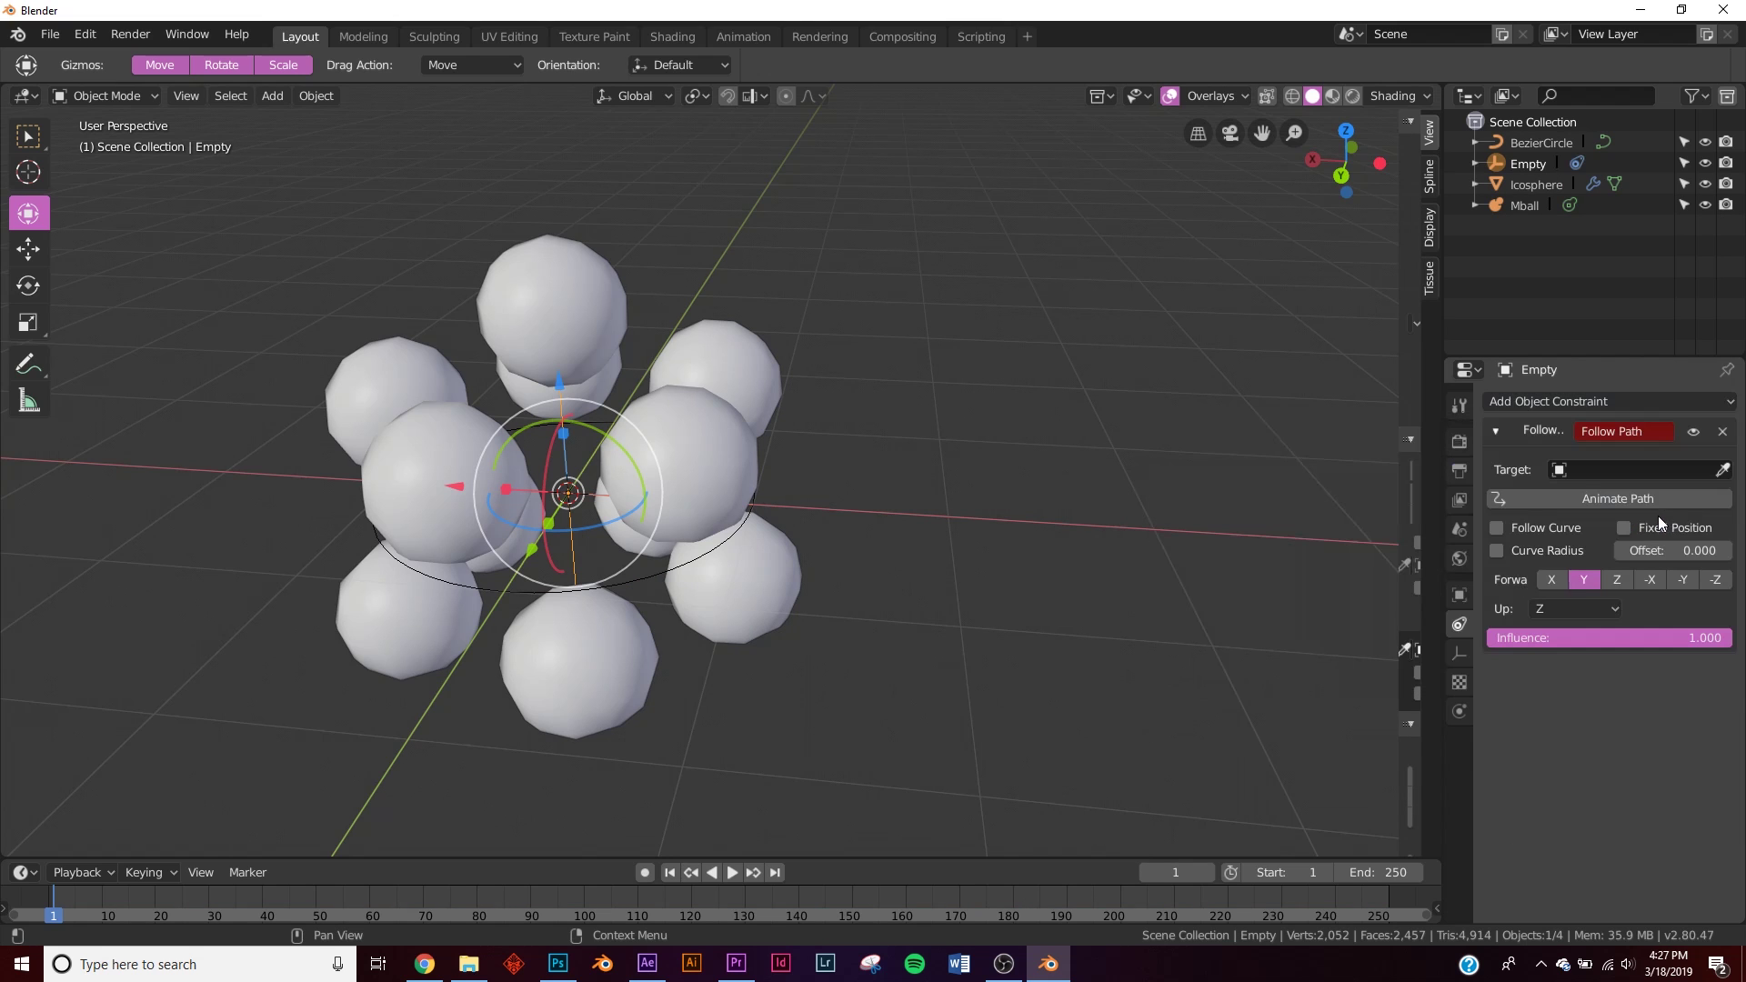
left_click(1583, 469)
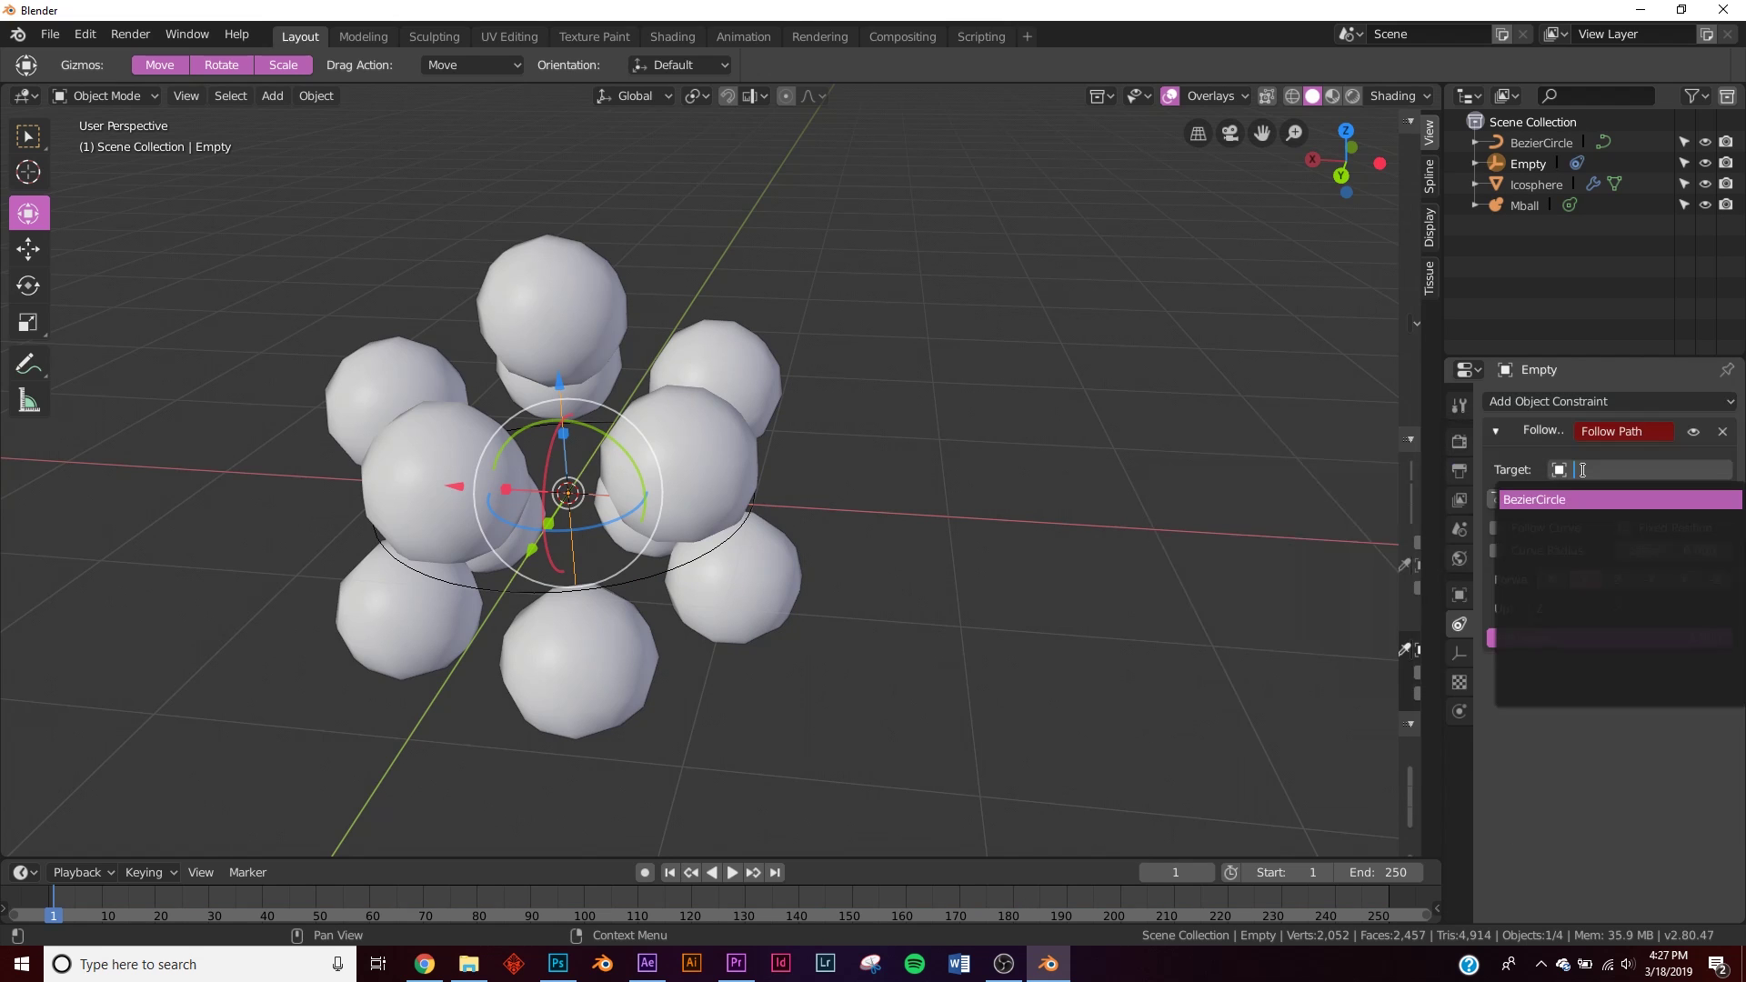
left_click(1540, 500)
mouse_move(1674, 551)
left_mouse_down()
mouse_move(1732, 551)
mouse_move(1692, 551)
left_mouse_up()
left_click(1674, 551)
type("0")
key("Return")
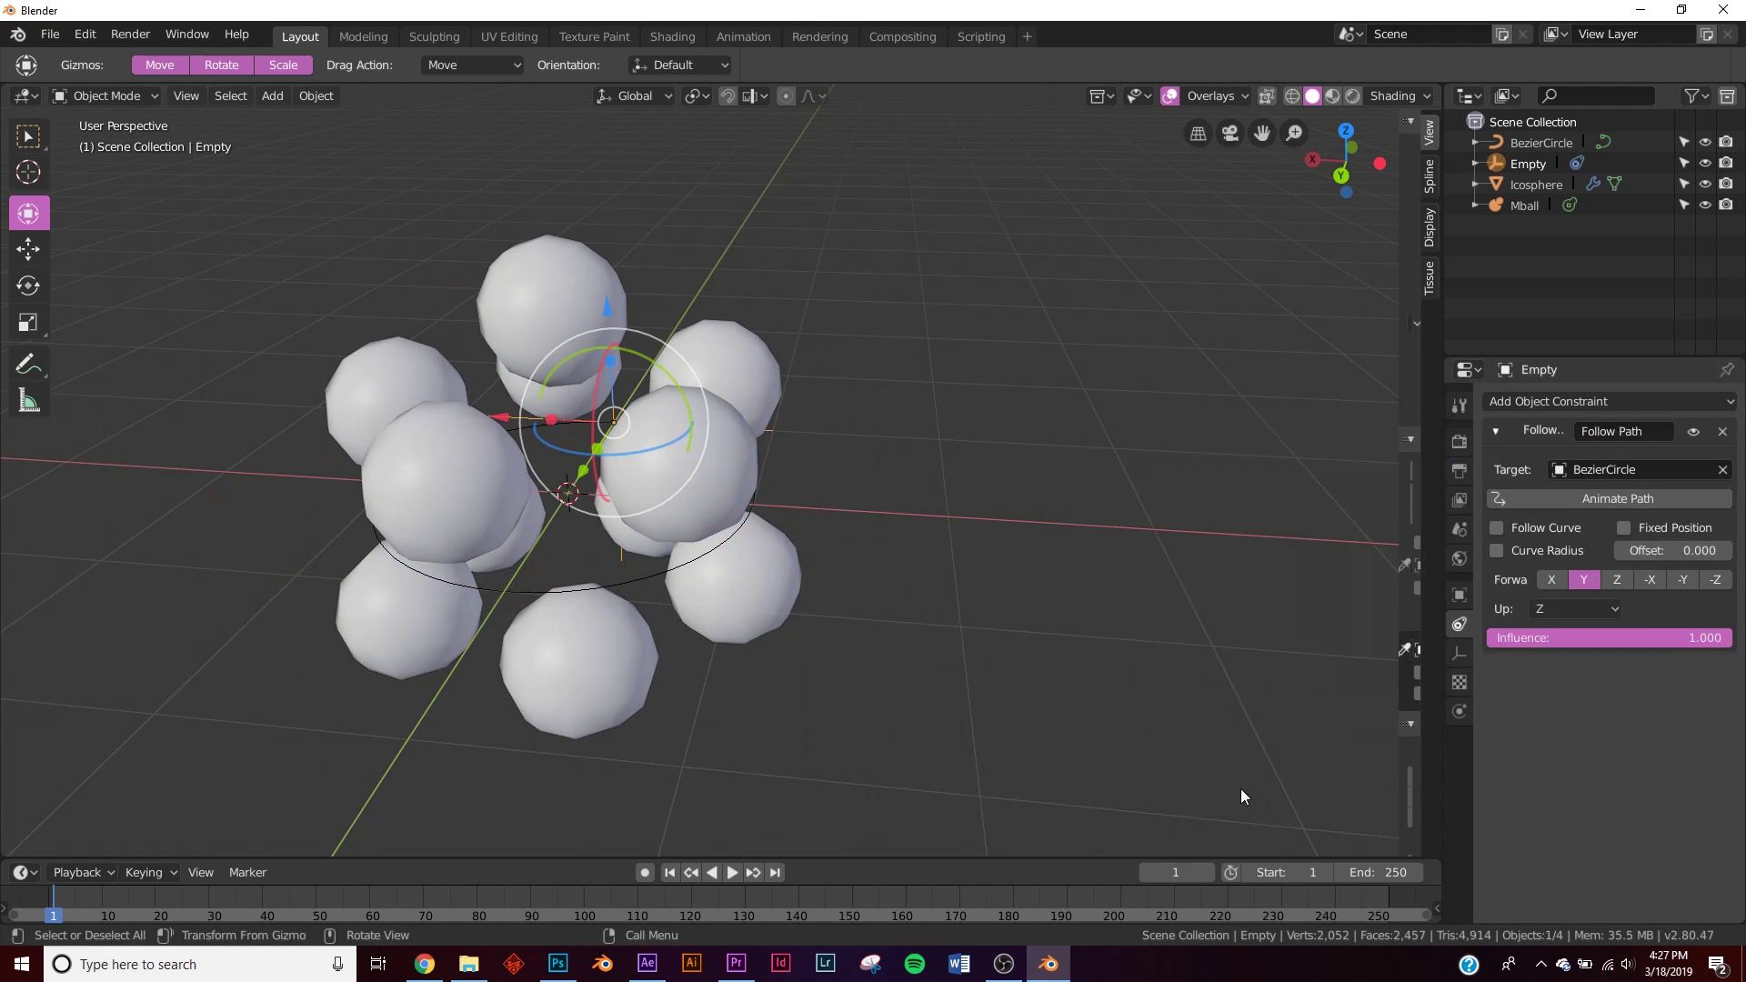
- Set the animation's end frame to 120
left_click(1380, 874)
type("120")
key("Return")
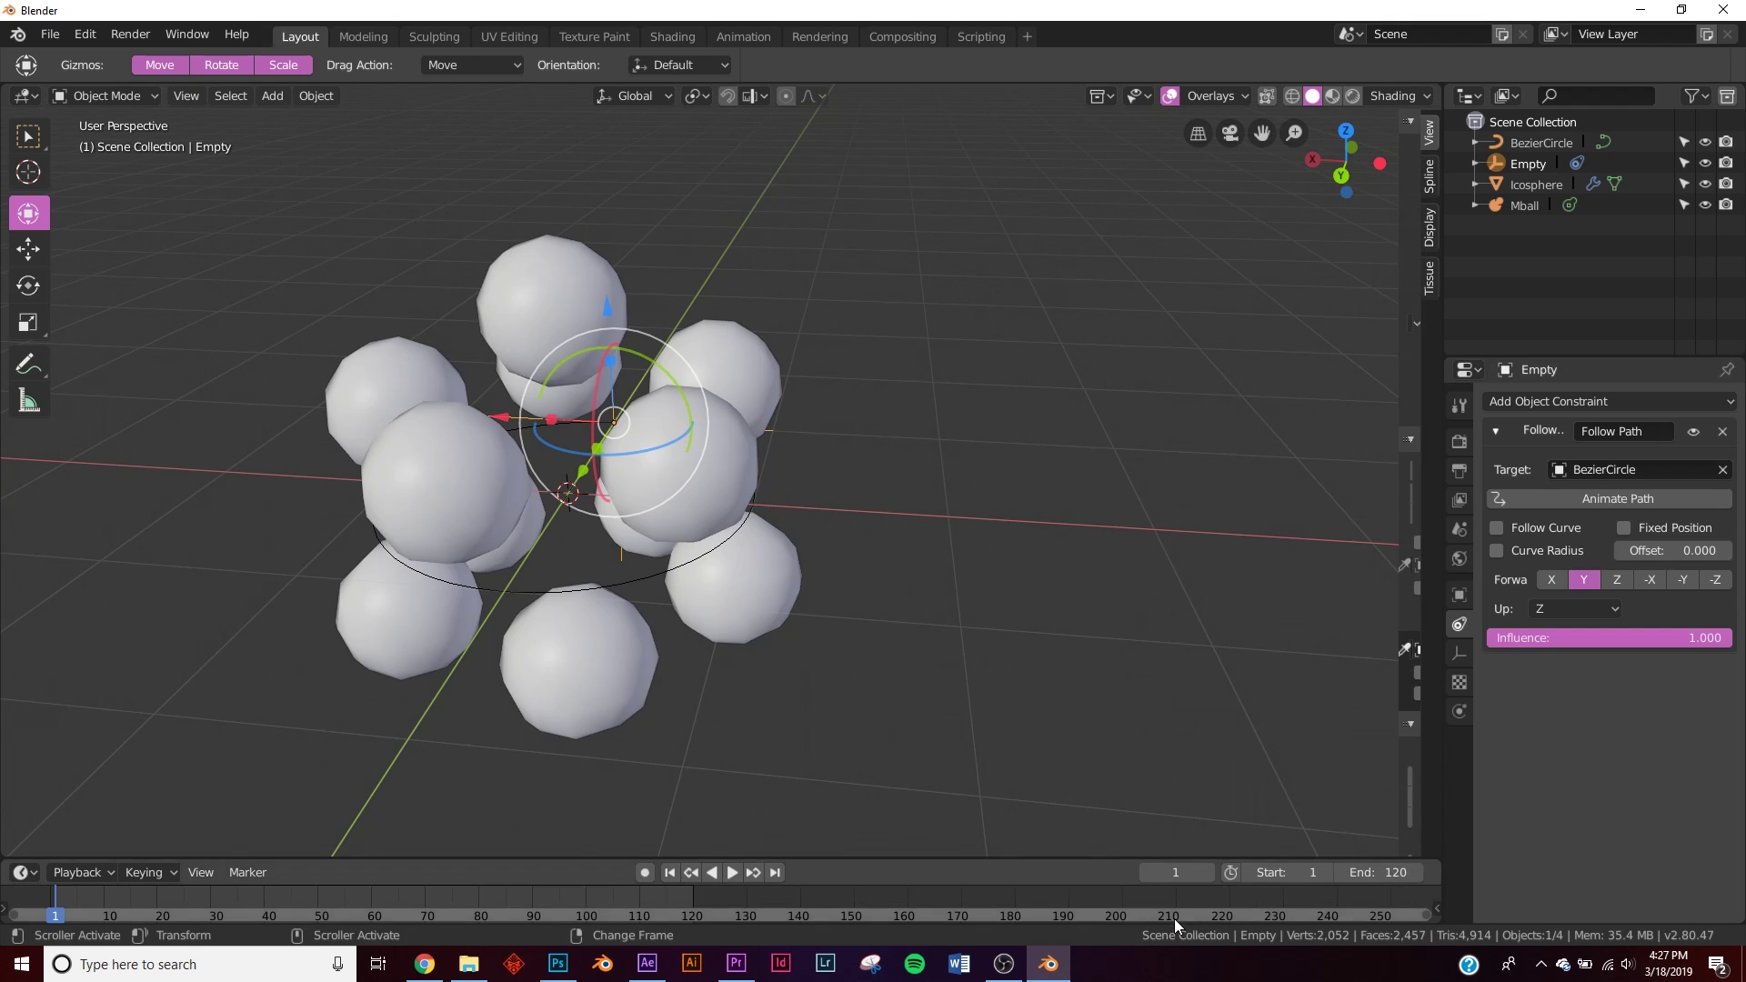
left_click_drag(1175, 919, 936, 906)
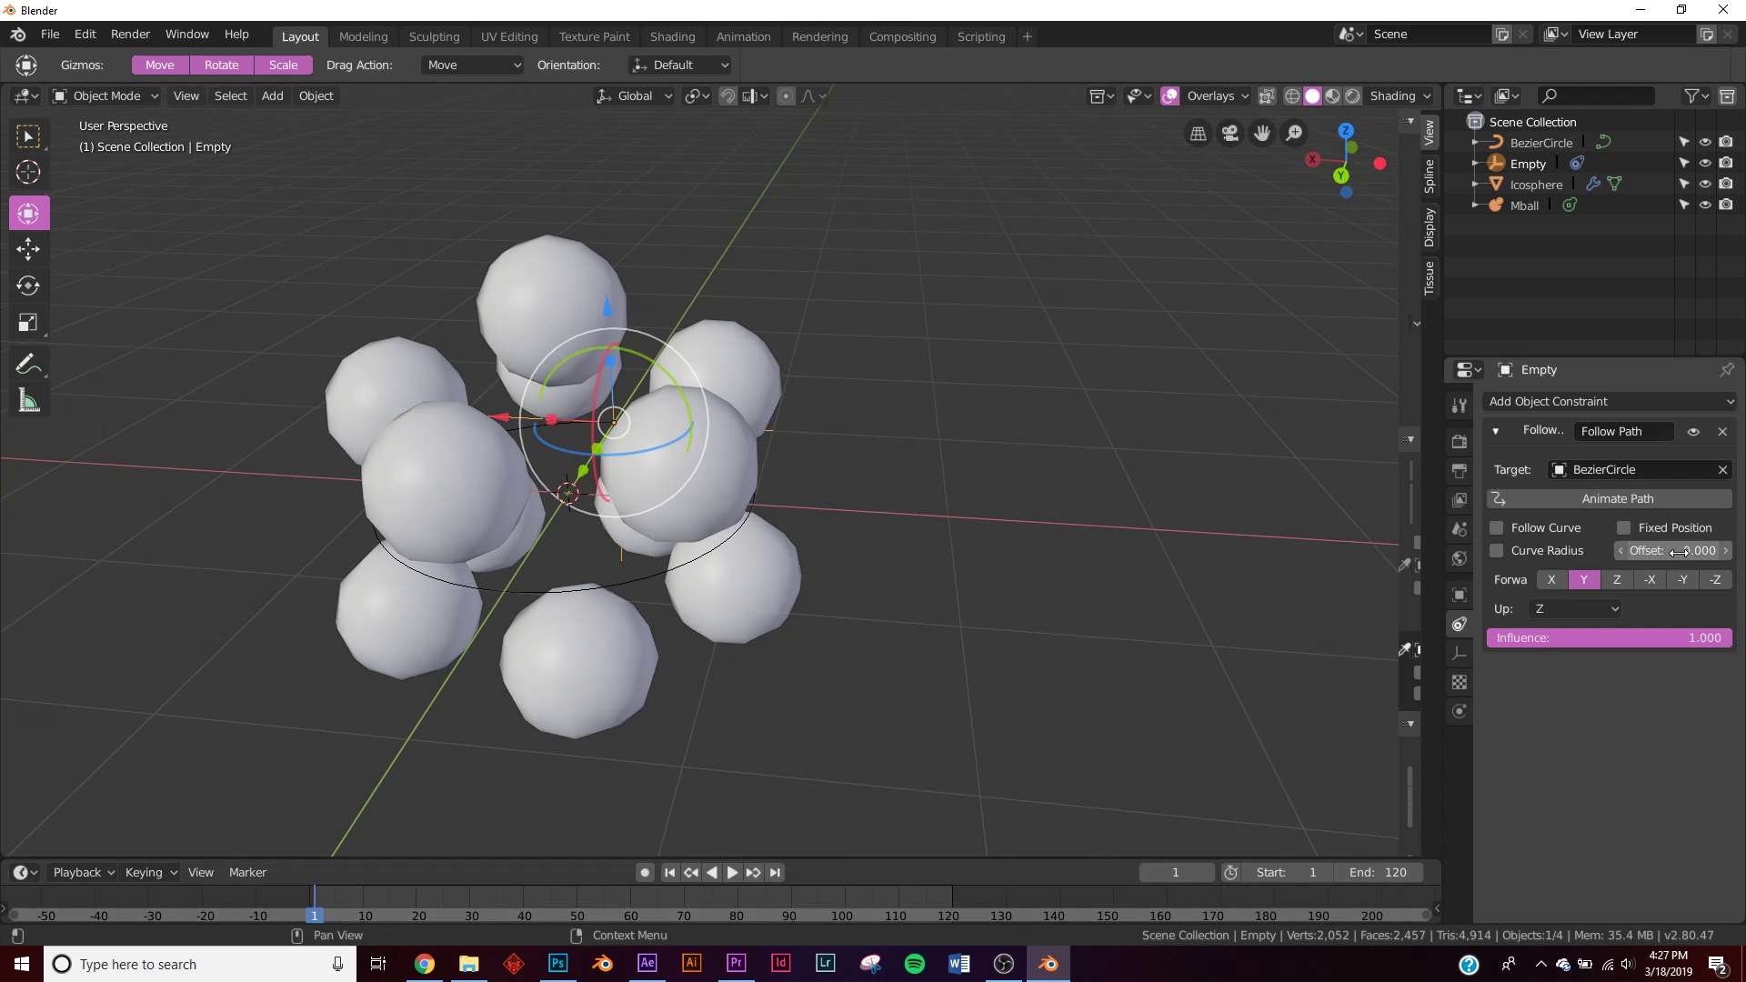
- Set the default keyframe interpolation to Linear in Animation preferences
left_click(85, 36)
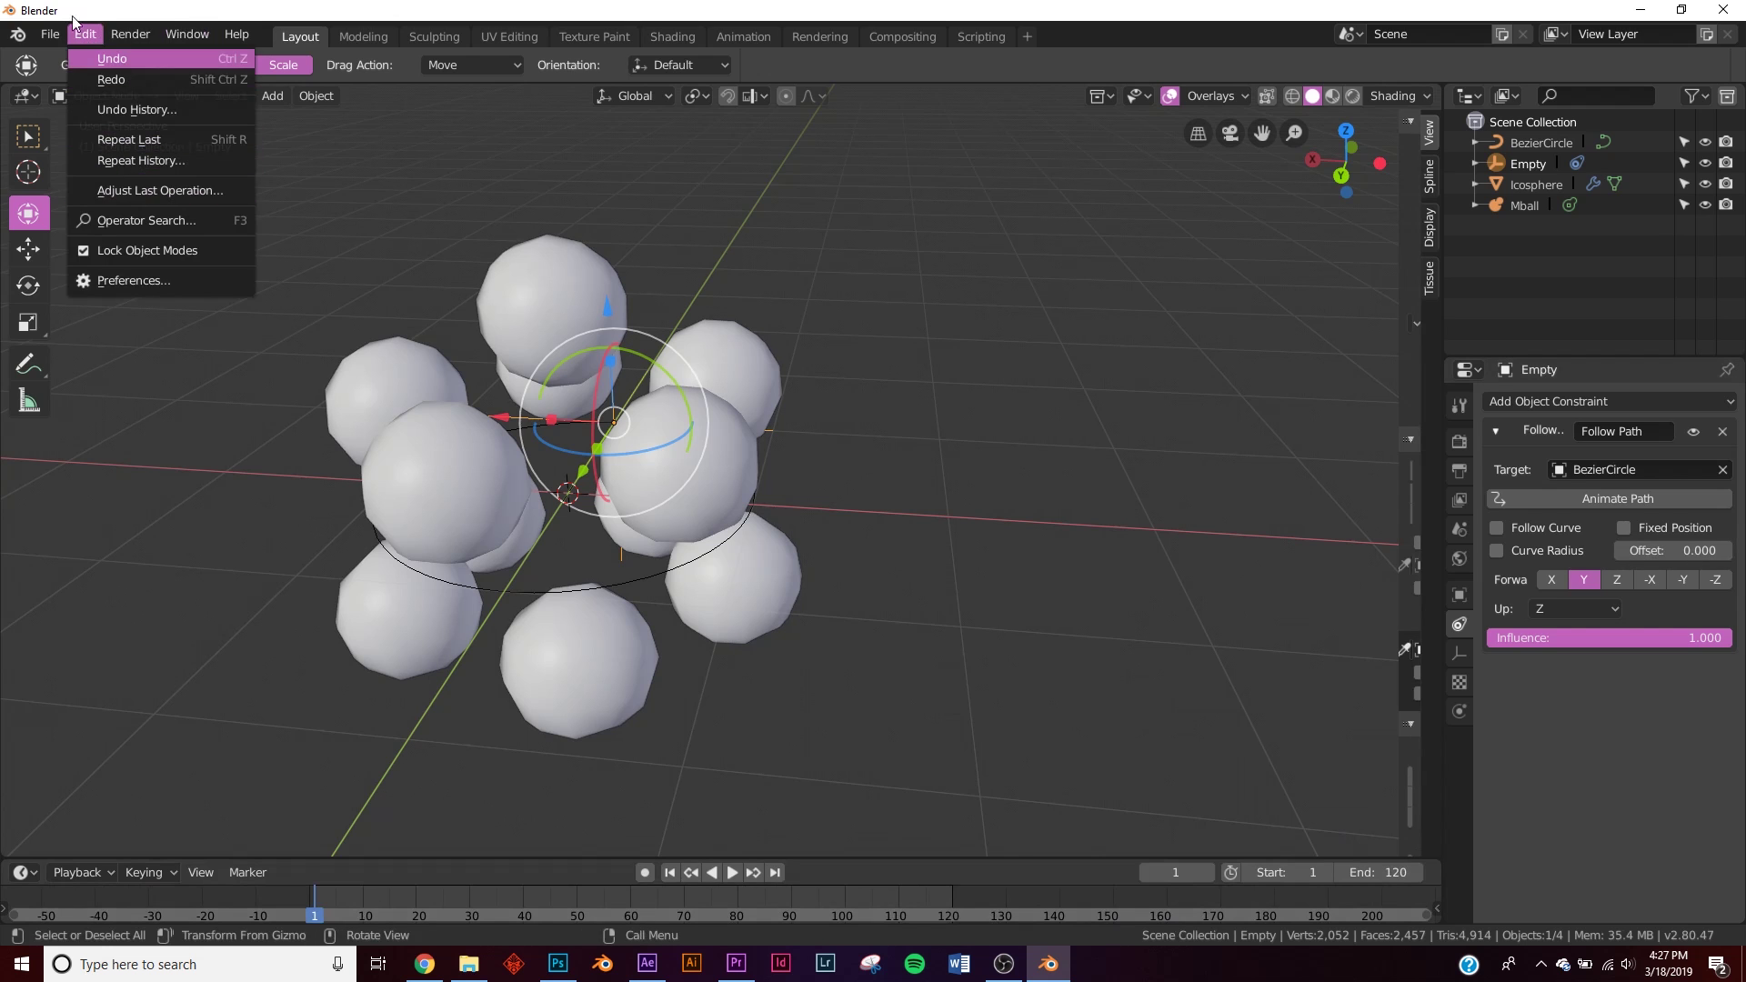
left_click(137, 280)
left_click(62, 180)
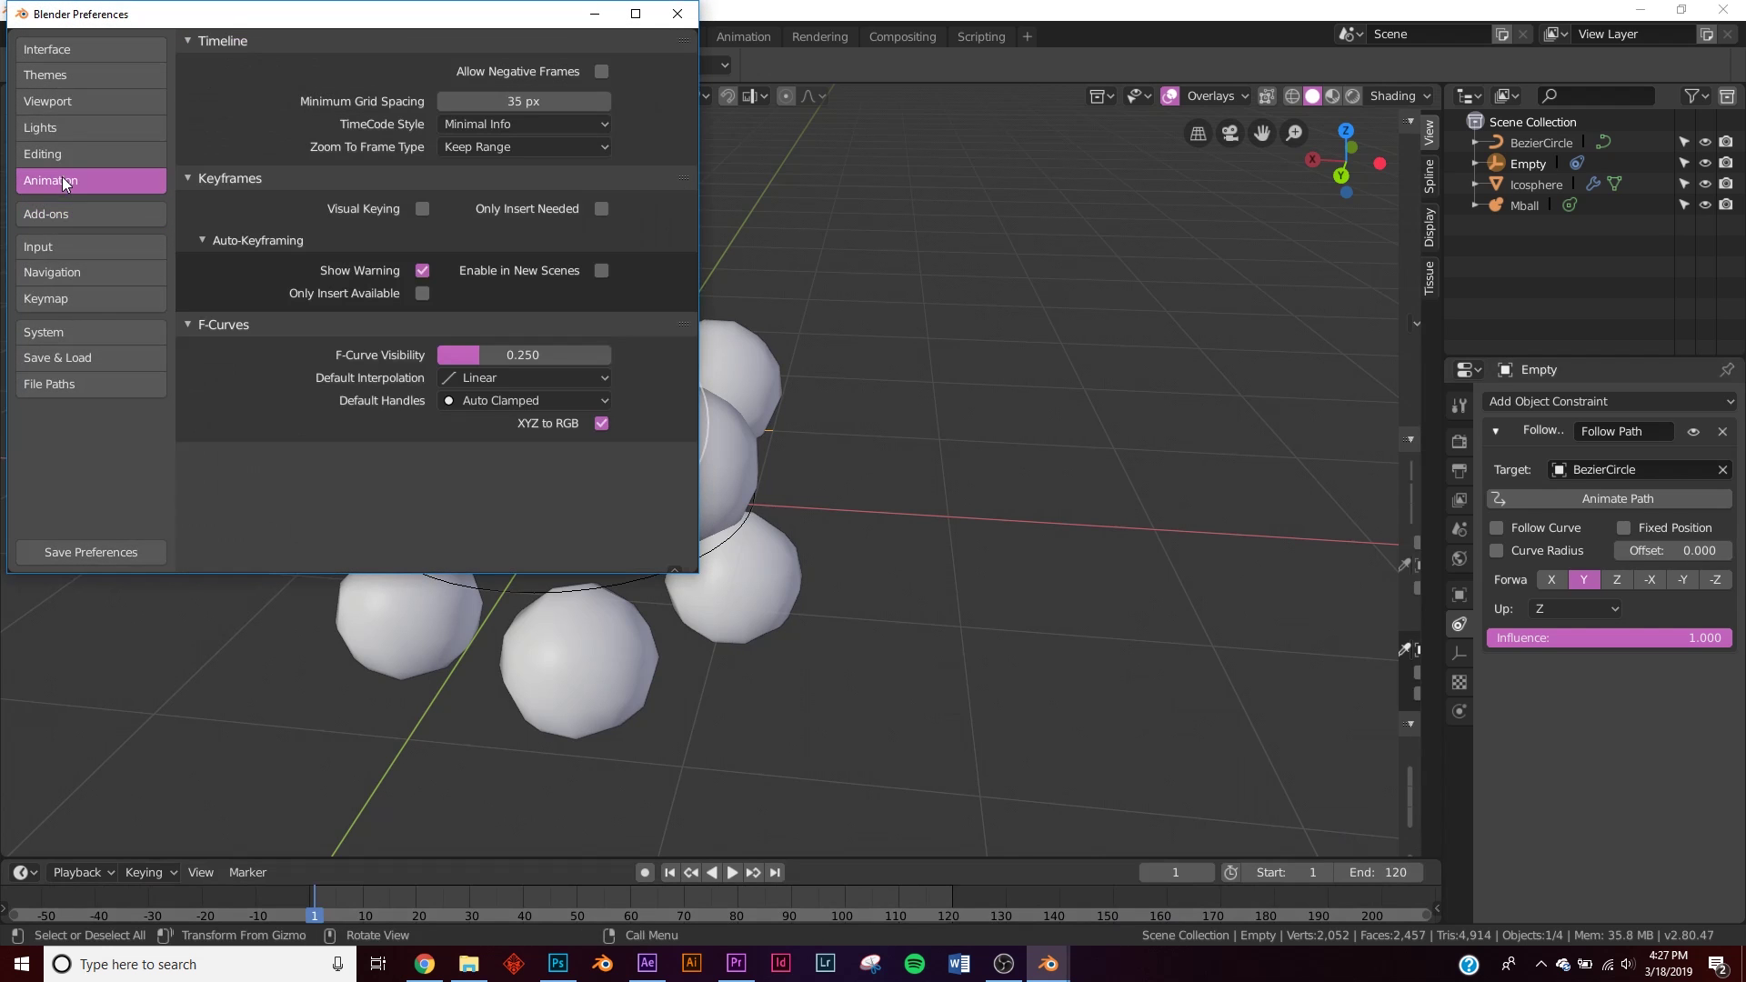
left_click(498, 379)
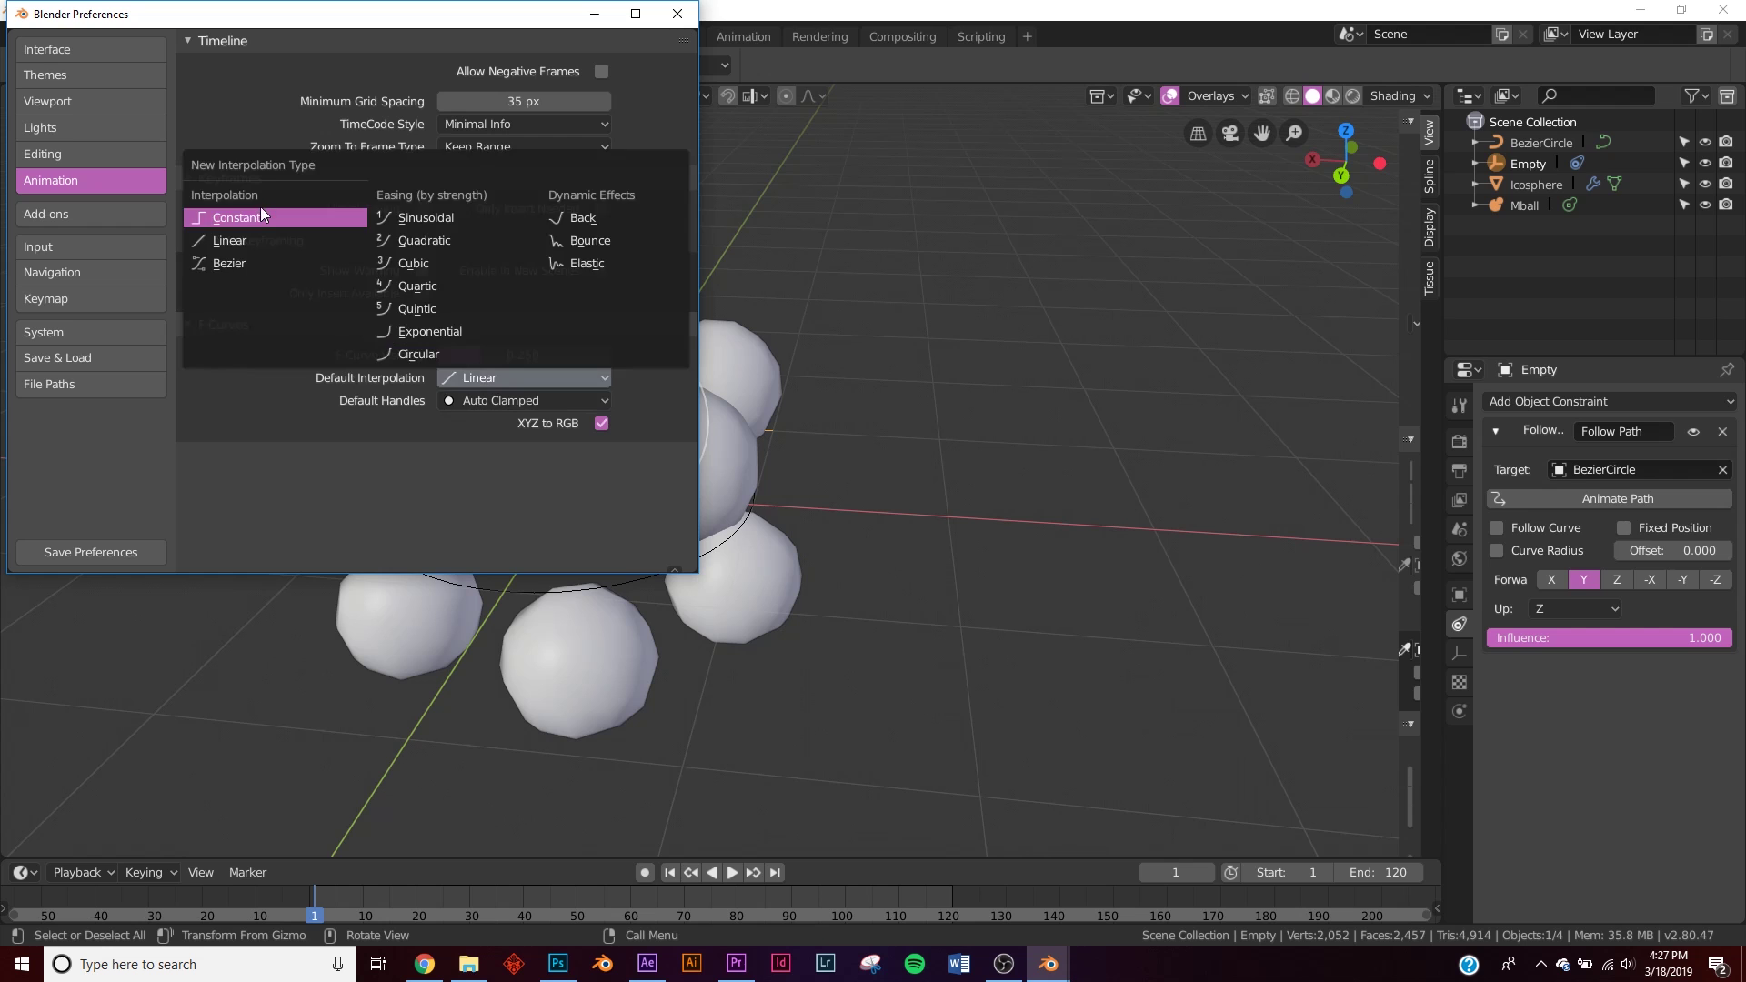
left_click(242, 241)
left_click(681, 14)
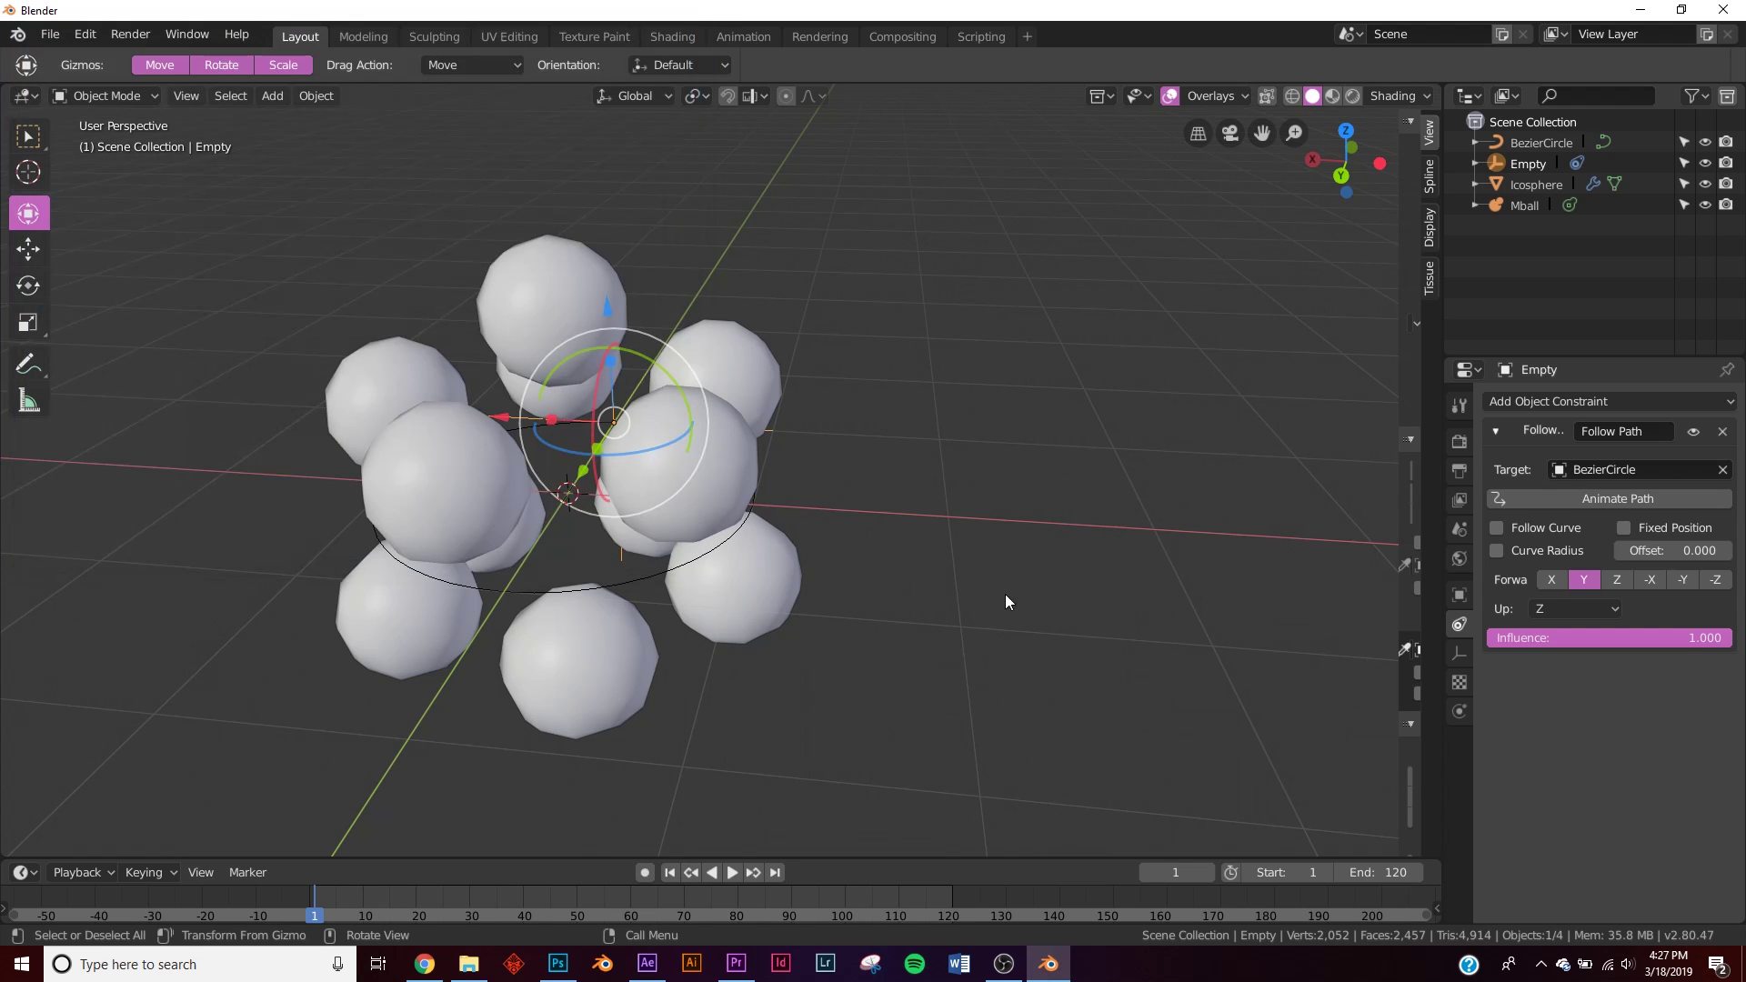
- Keyframe the path Offset at 0 on frame 1 and 100 on frame 120, then play
right_click(1685, 552)
left_click(1683, 551)
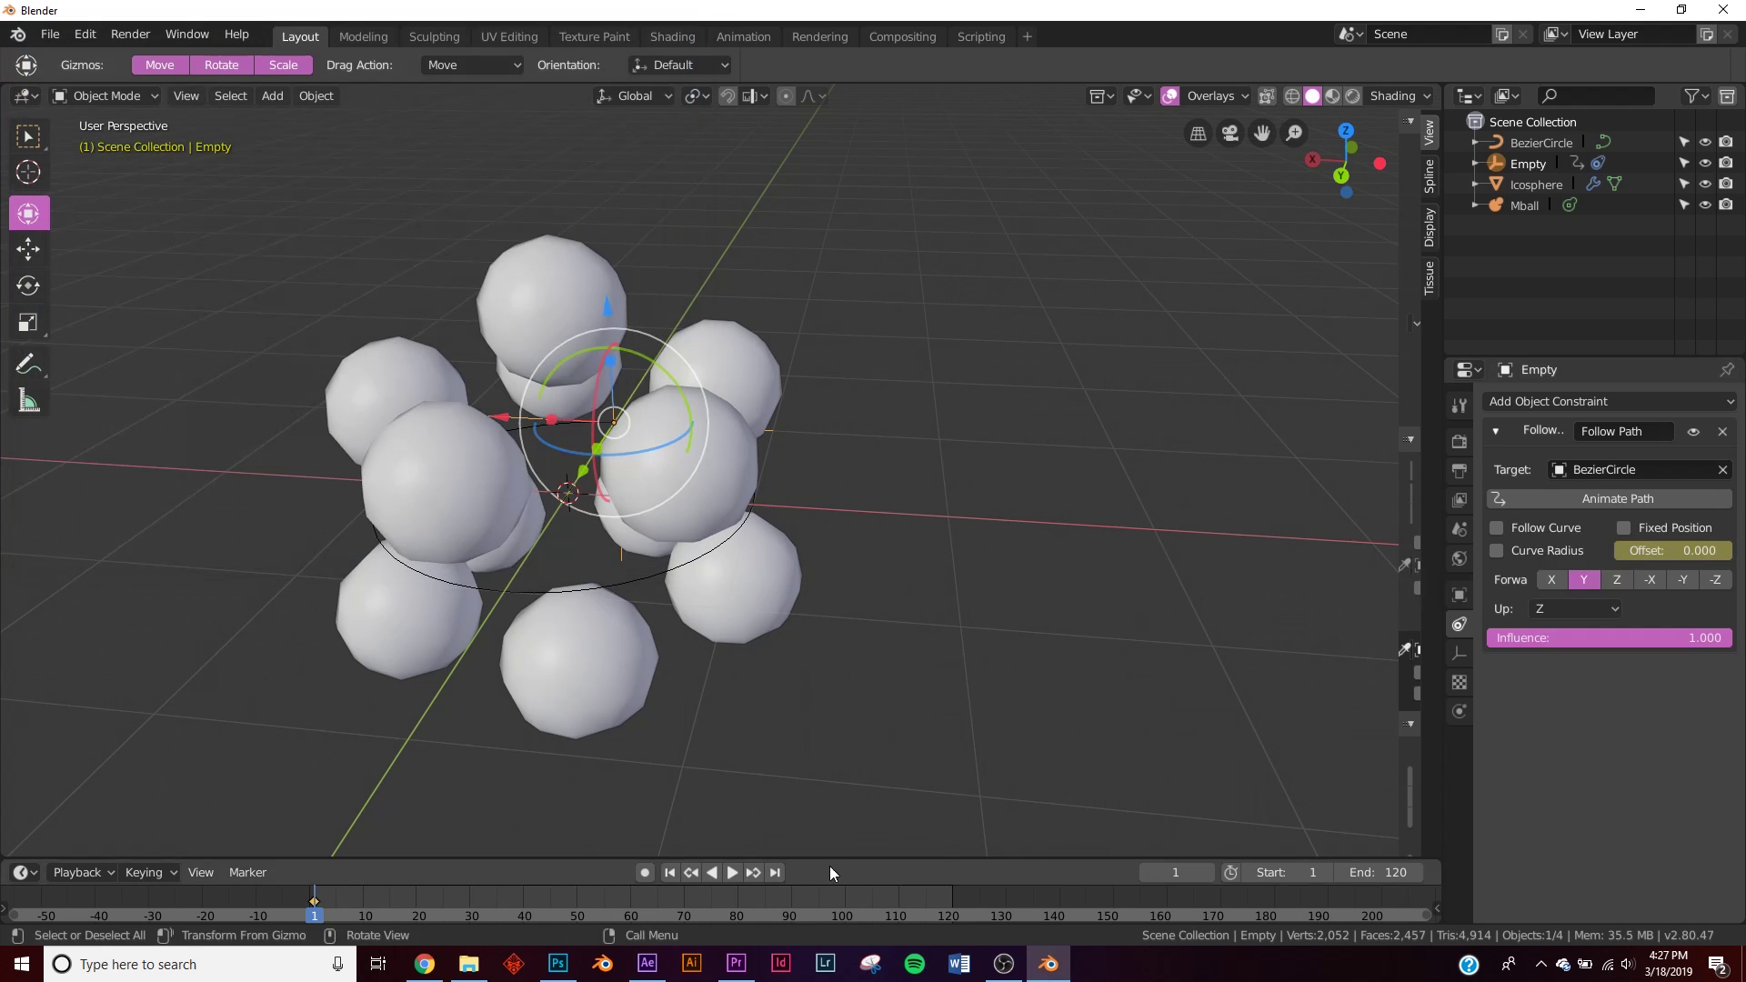
left_click(777, 875)
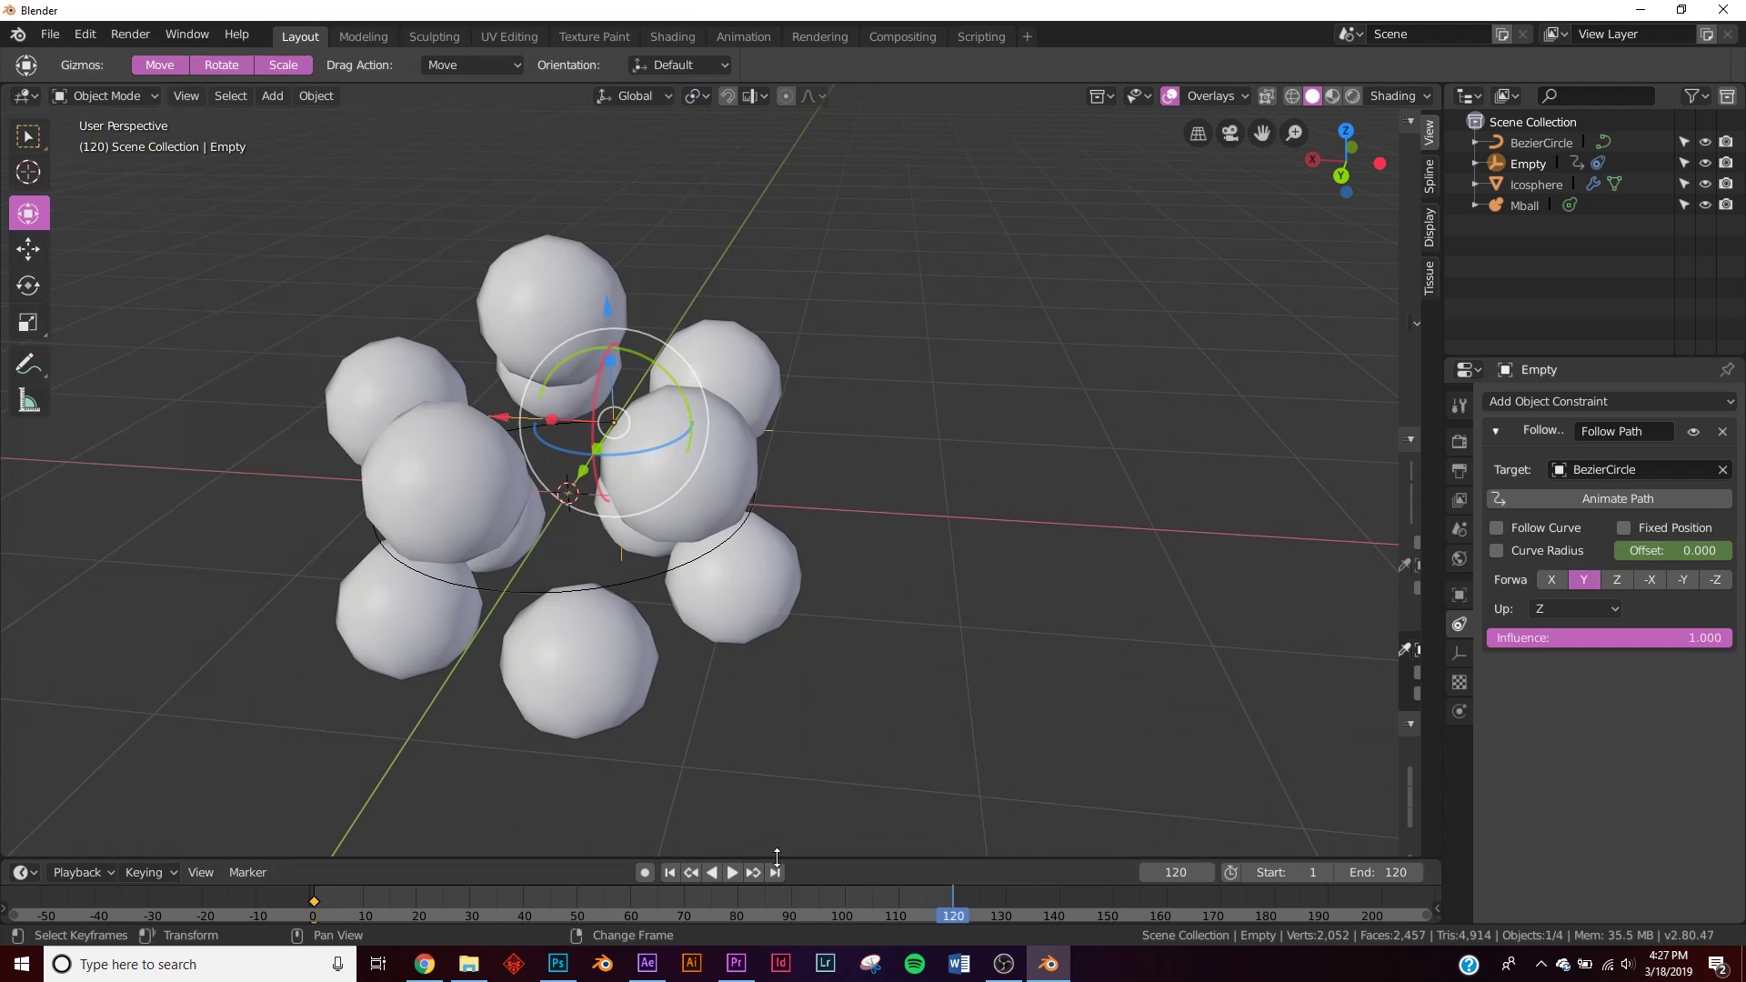
key("Return")
right_click(1688, 540)
left_click(1683, 543)
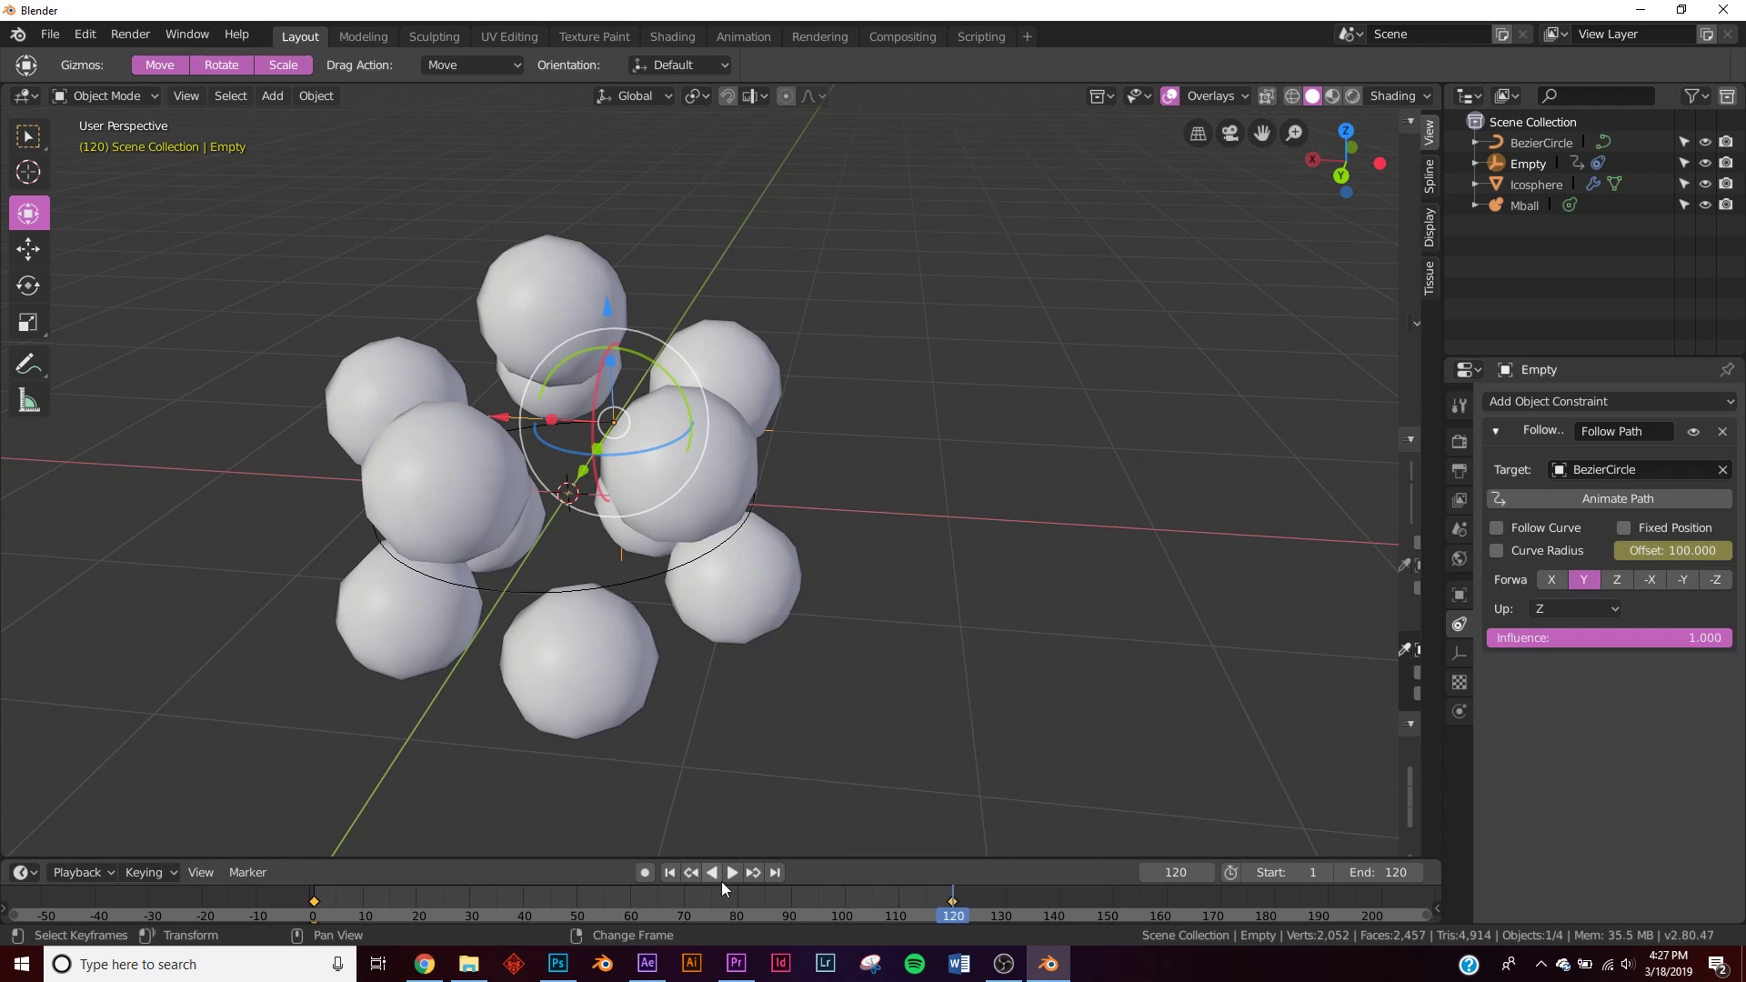
left_click(672, 873)
left_click(729, 873)
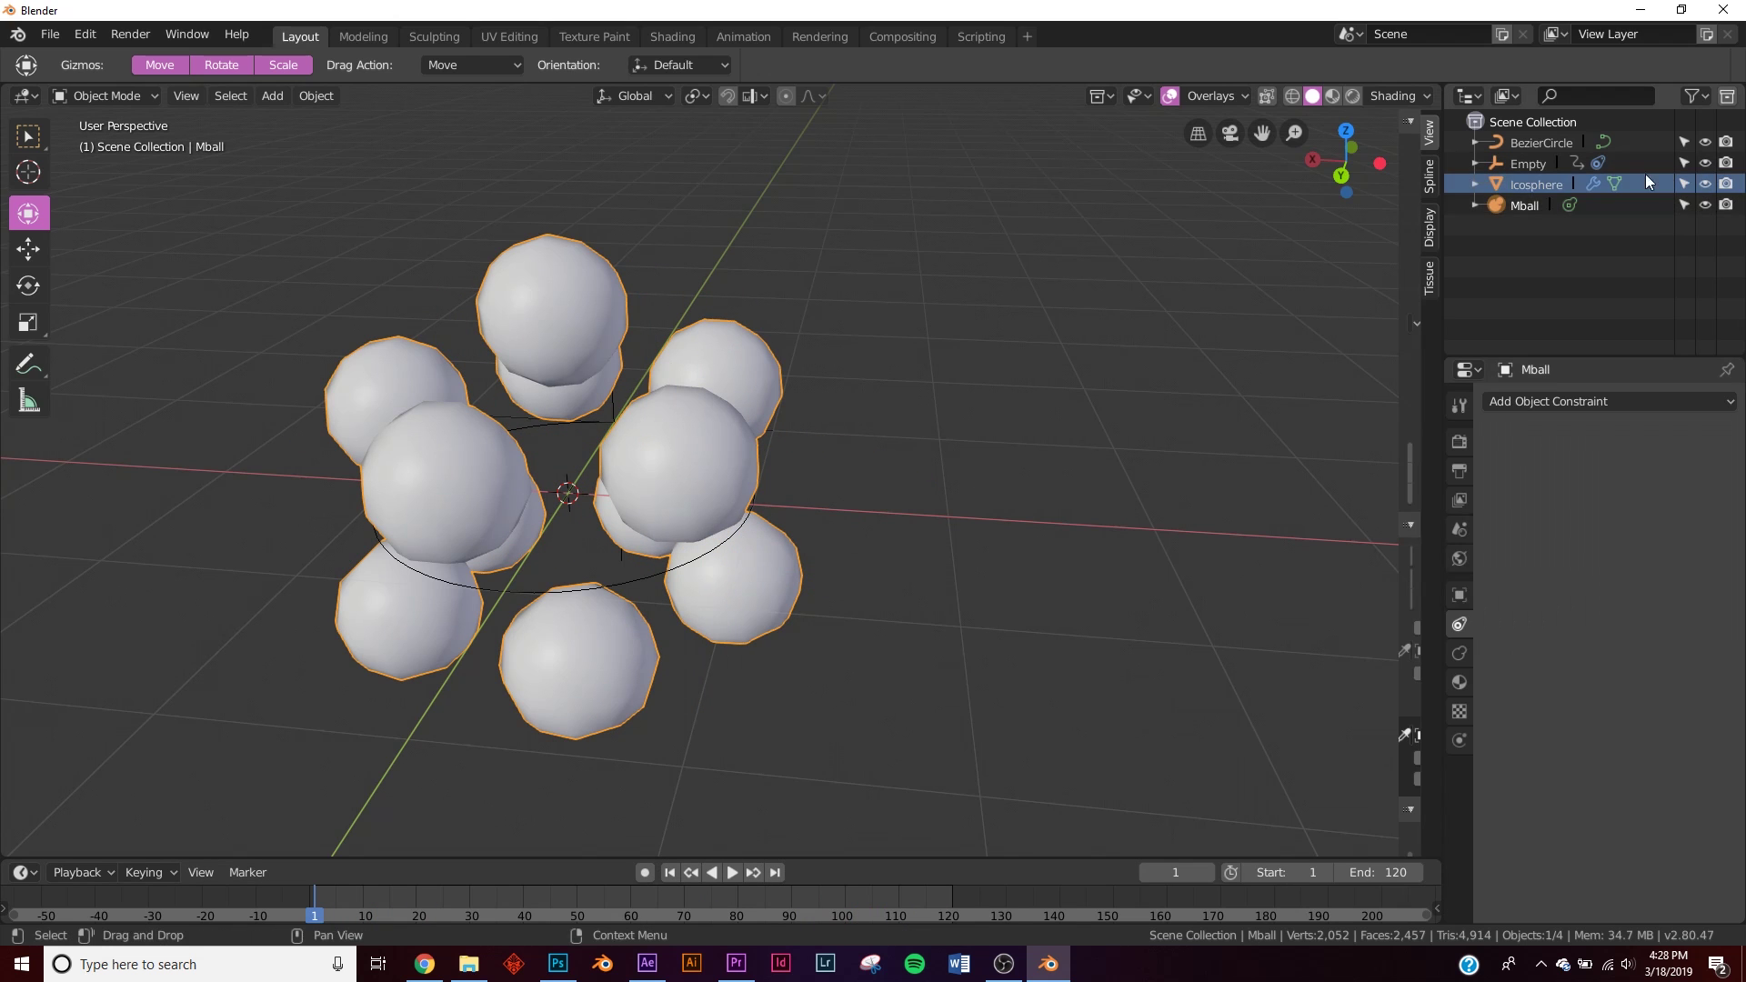
- Remove the Wireframe modifier from the icosphere
left_click(1532, 186)
left_click(1460, 654)
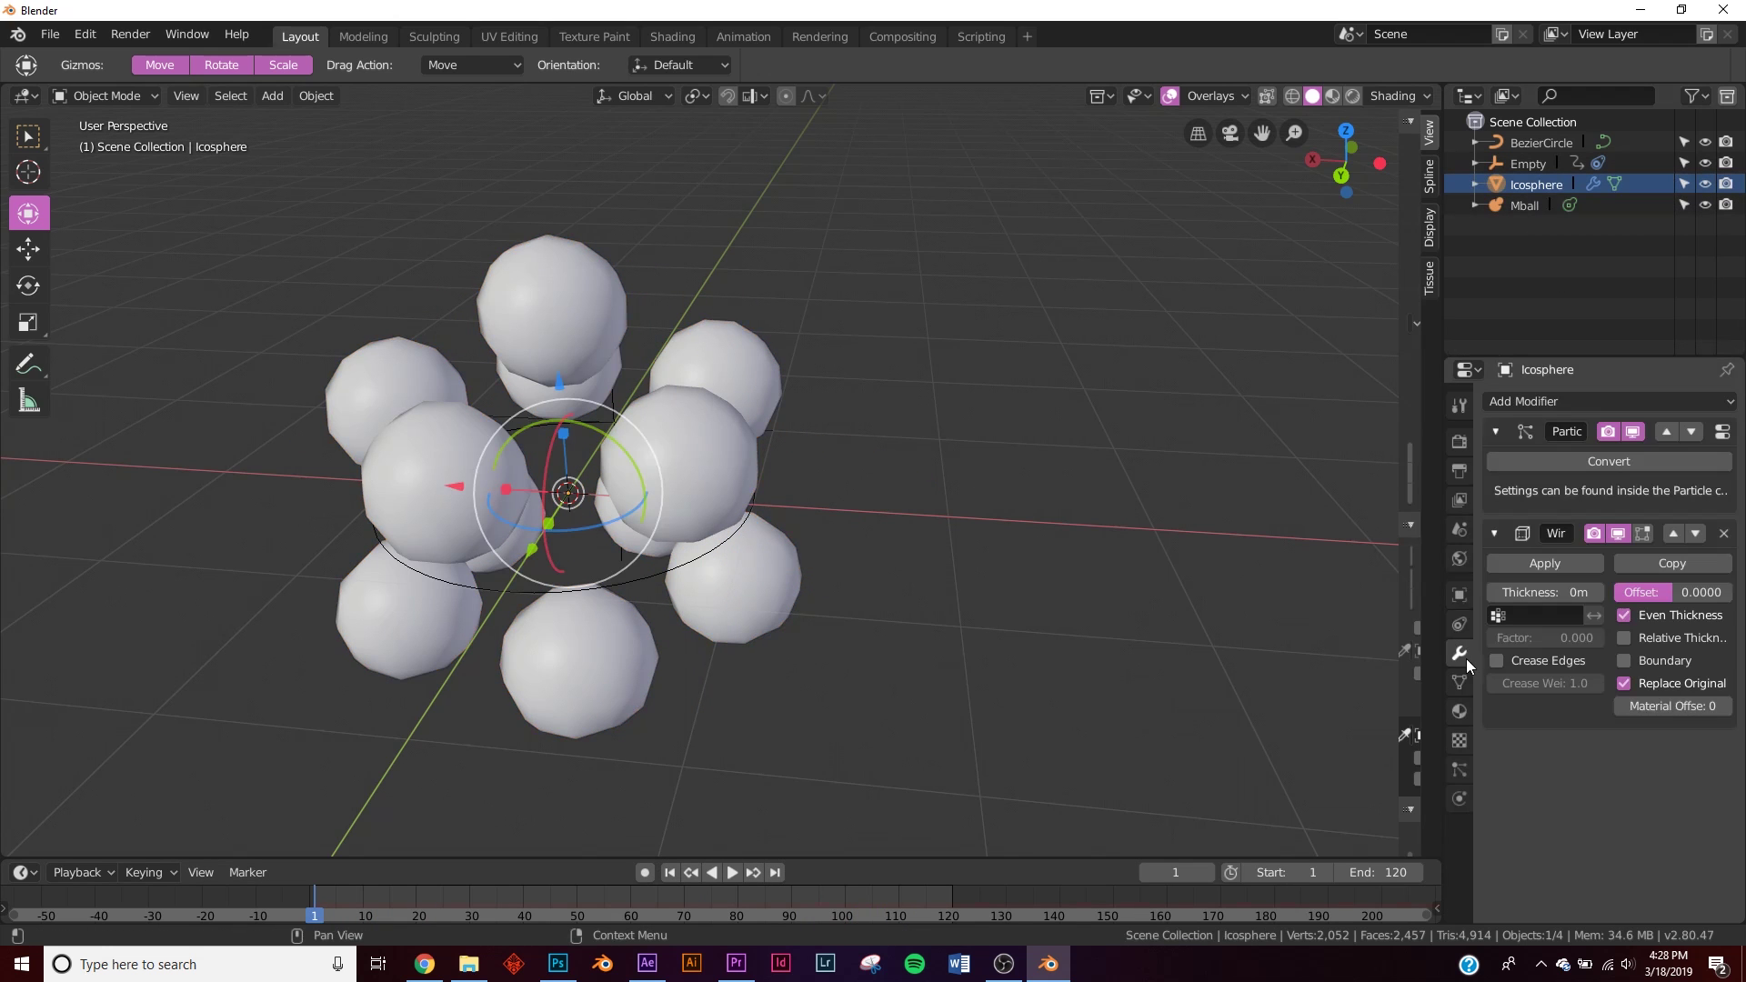
left_click(1566, 398)
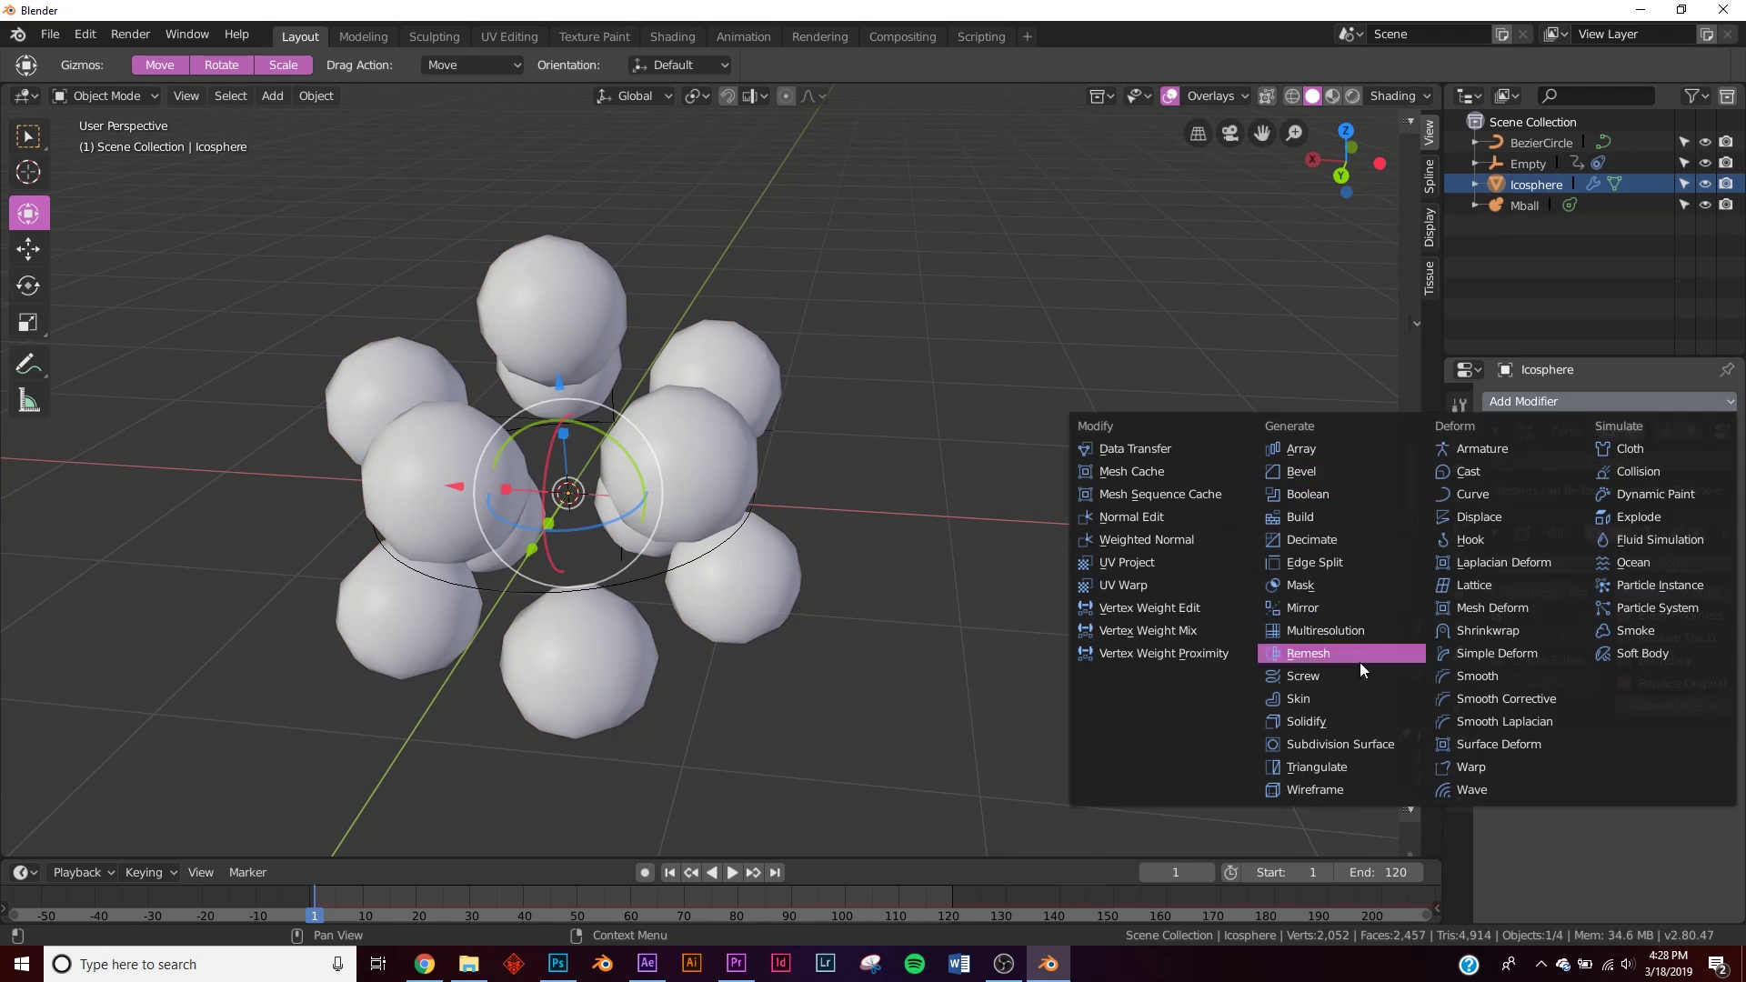
key("Escape")
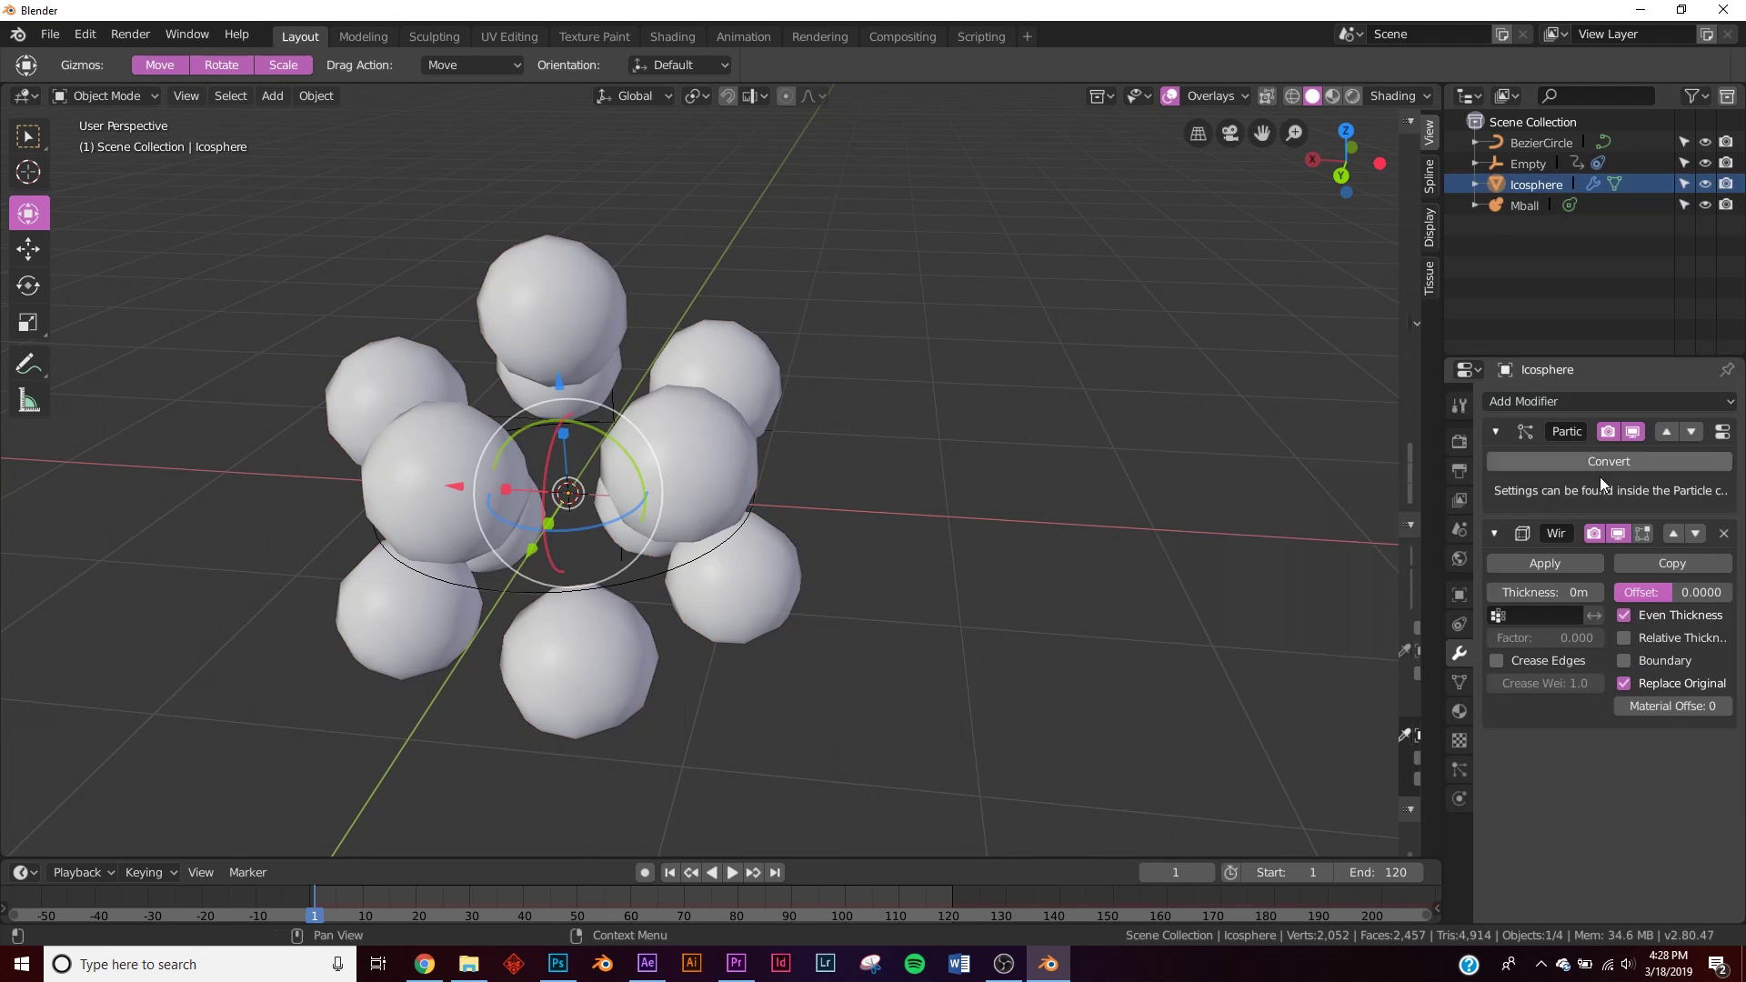
left_click(1725, 534)
middle_click_drag(846, 504, 1071, 475)
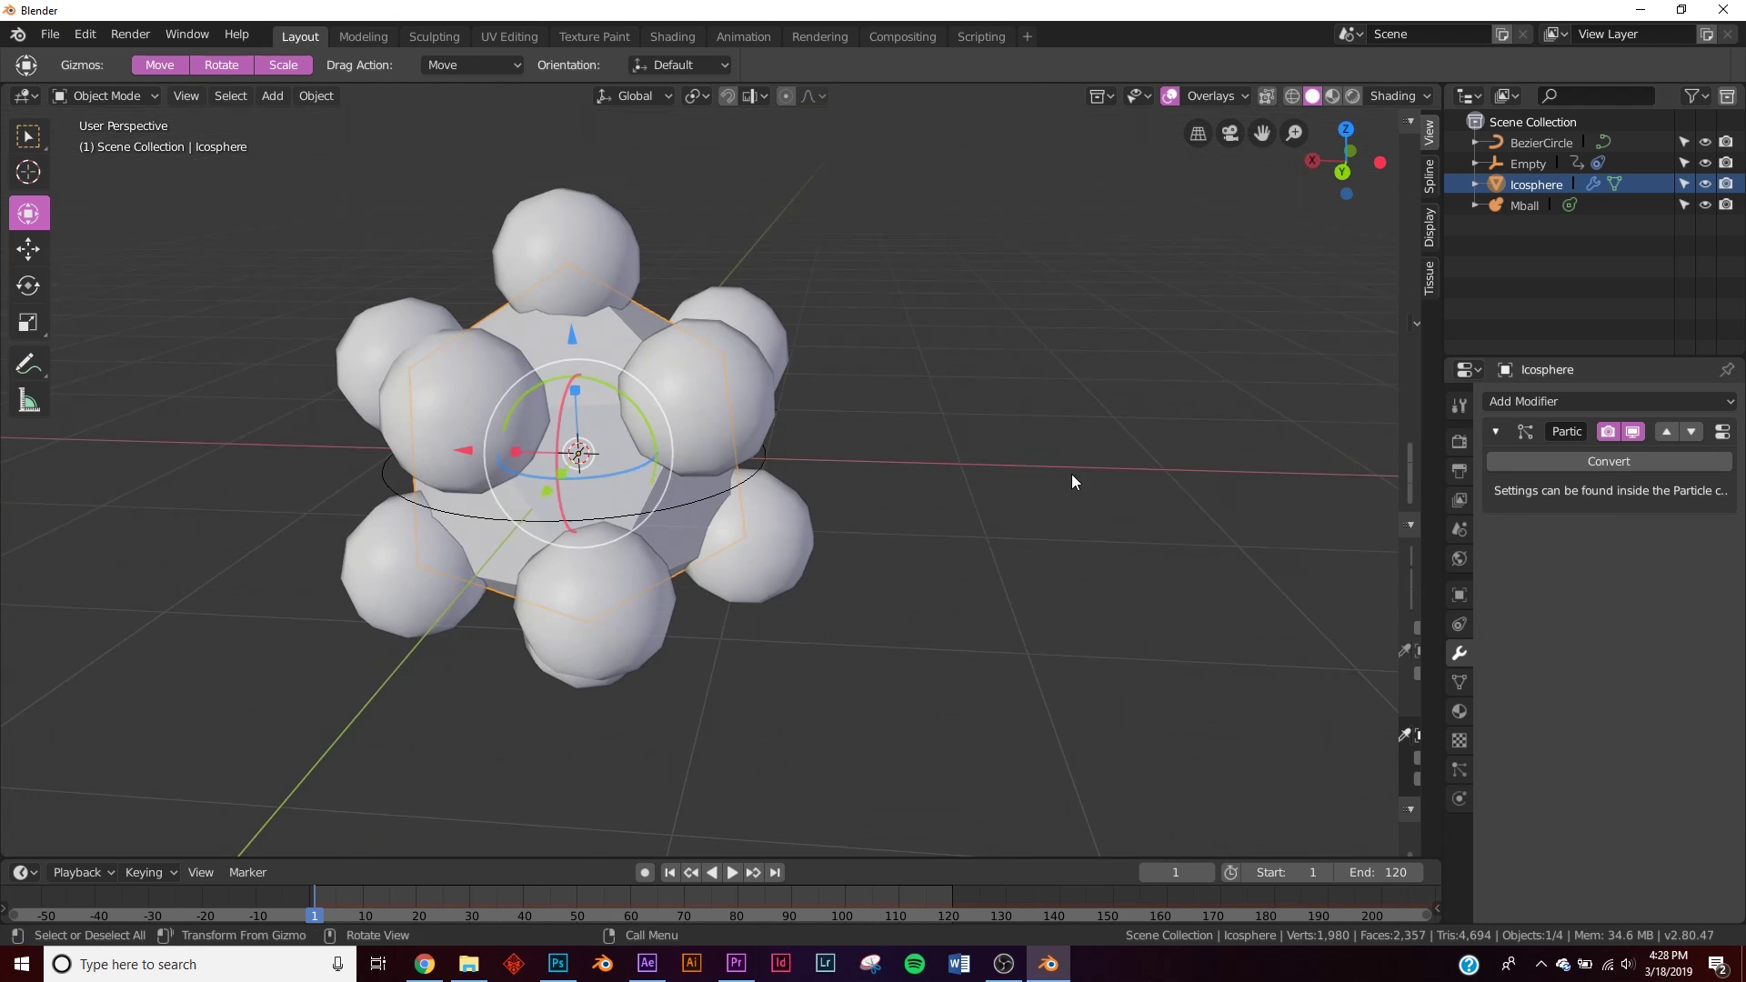
- Add a Displace modifier with a new Clouds texture at depth 0
left_click(1551, 401)
left_click(1499, 518)
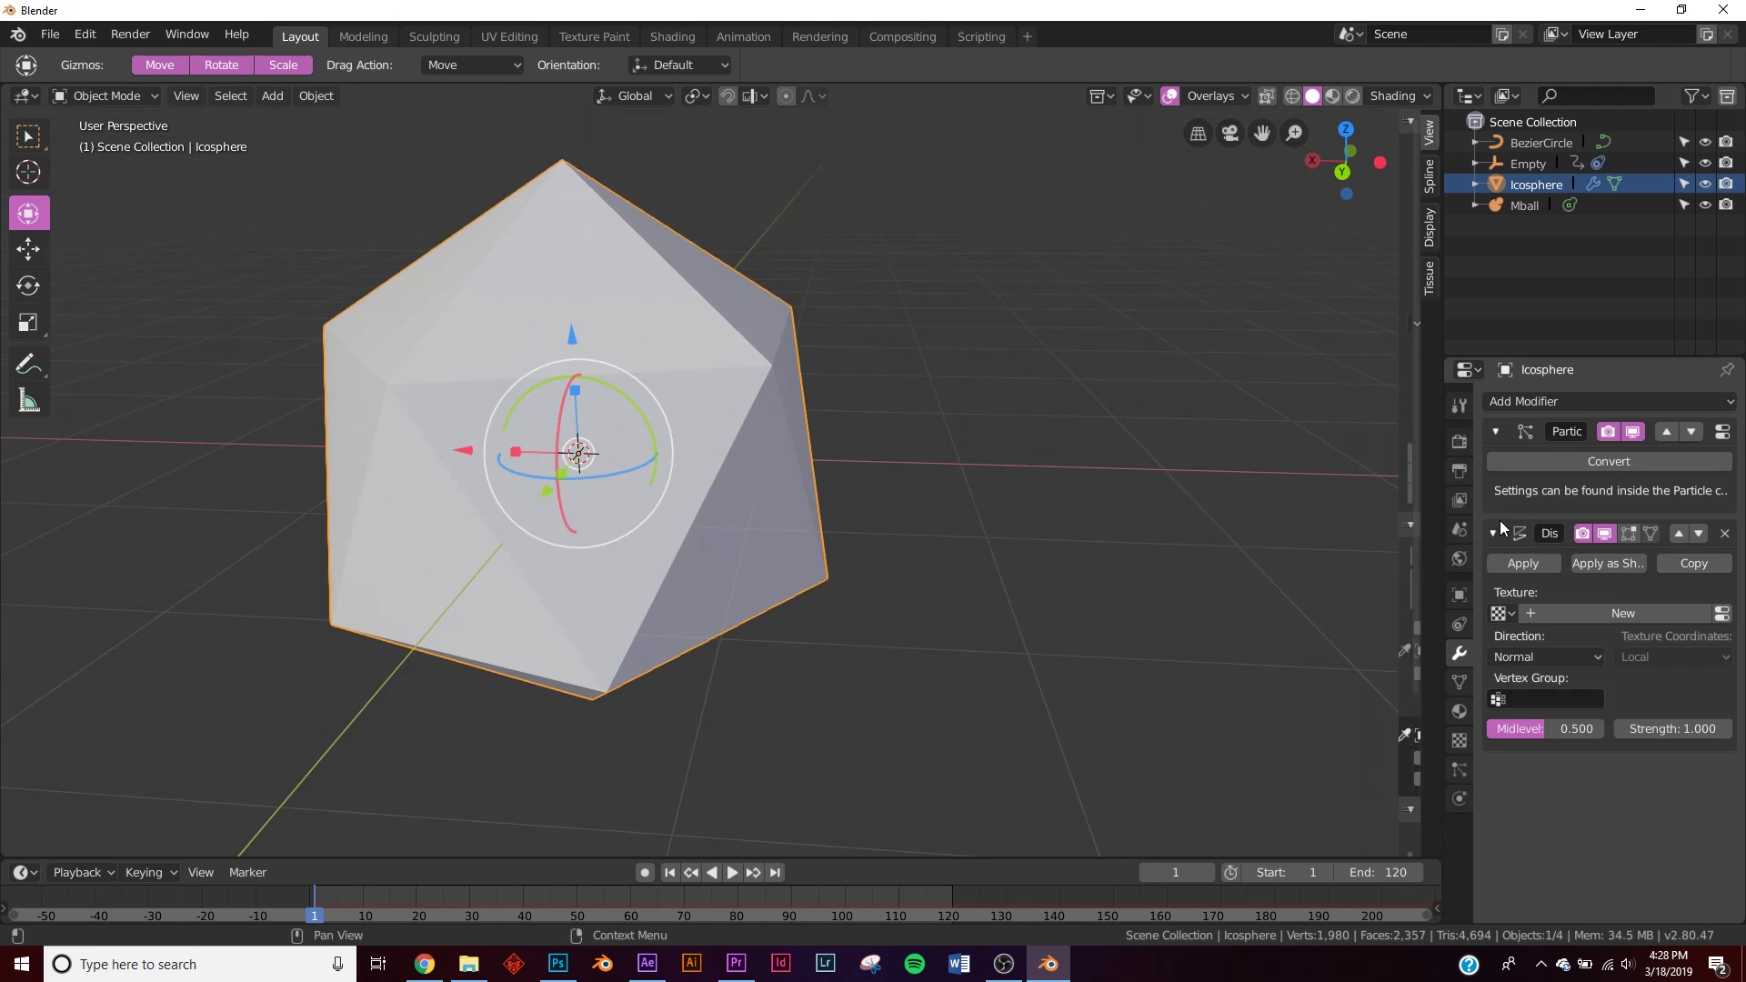
left_click(1665, 613)
left_click(1728, 620)
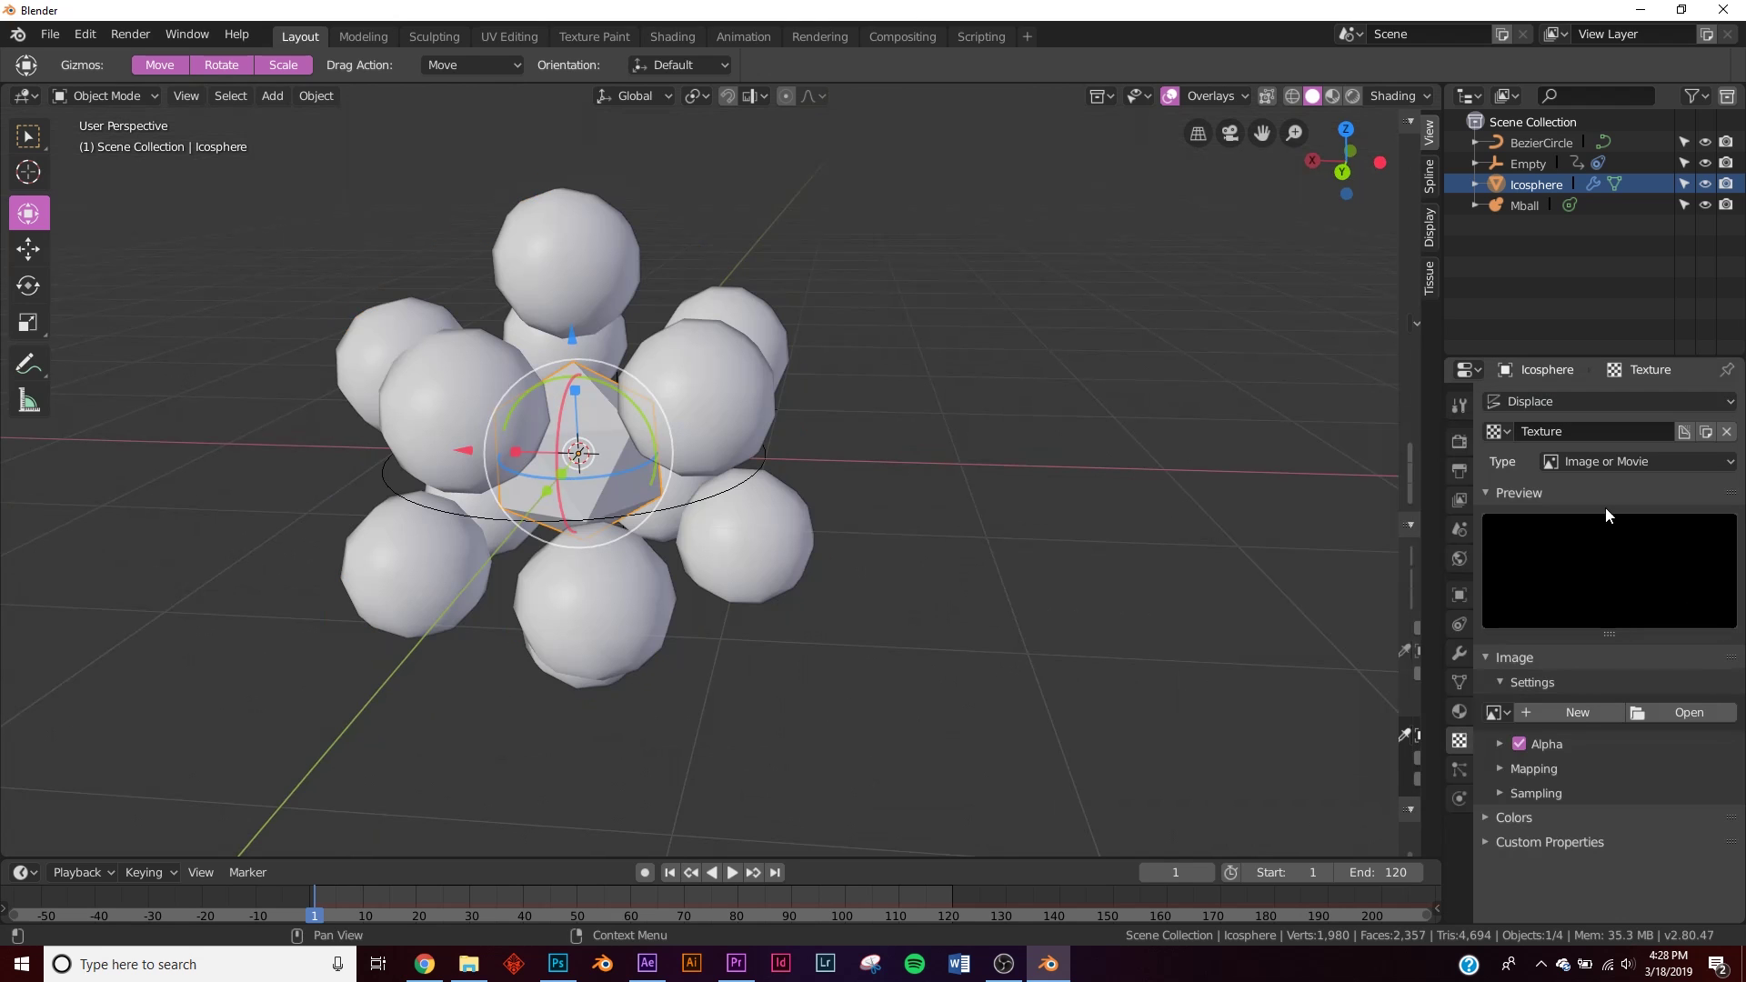
left_click(1602, 464)
left_click(1617, 533)
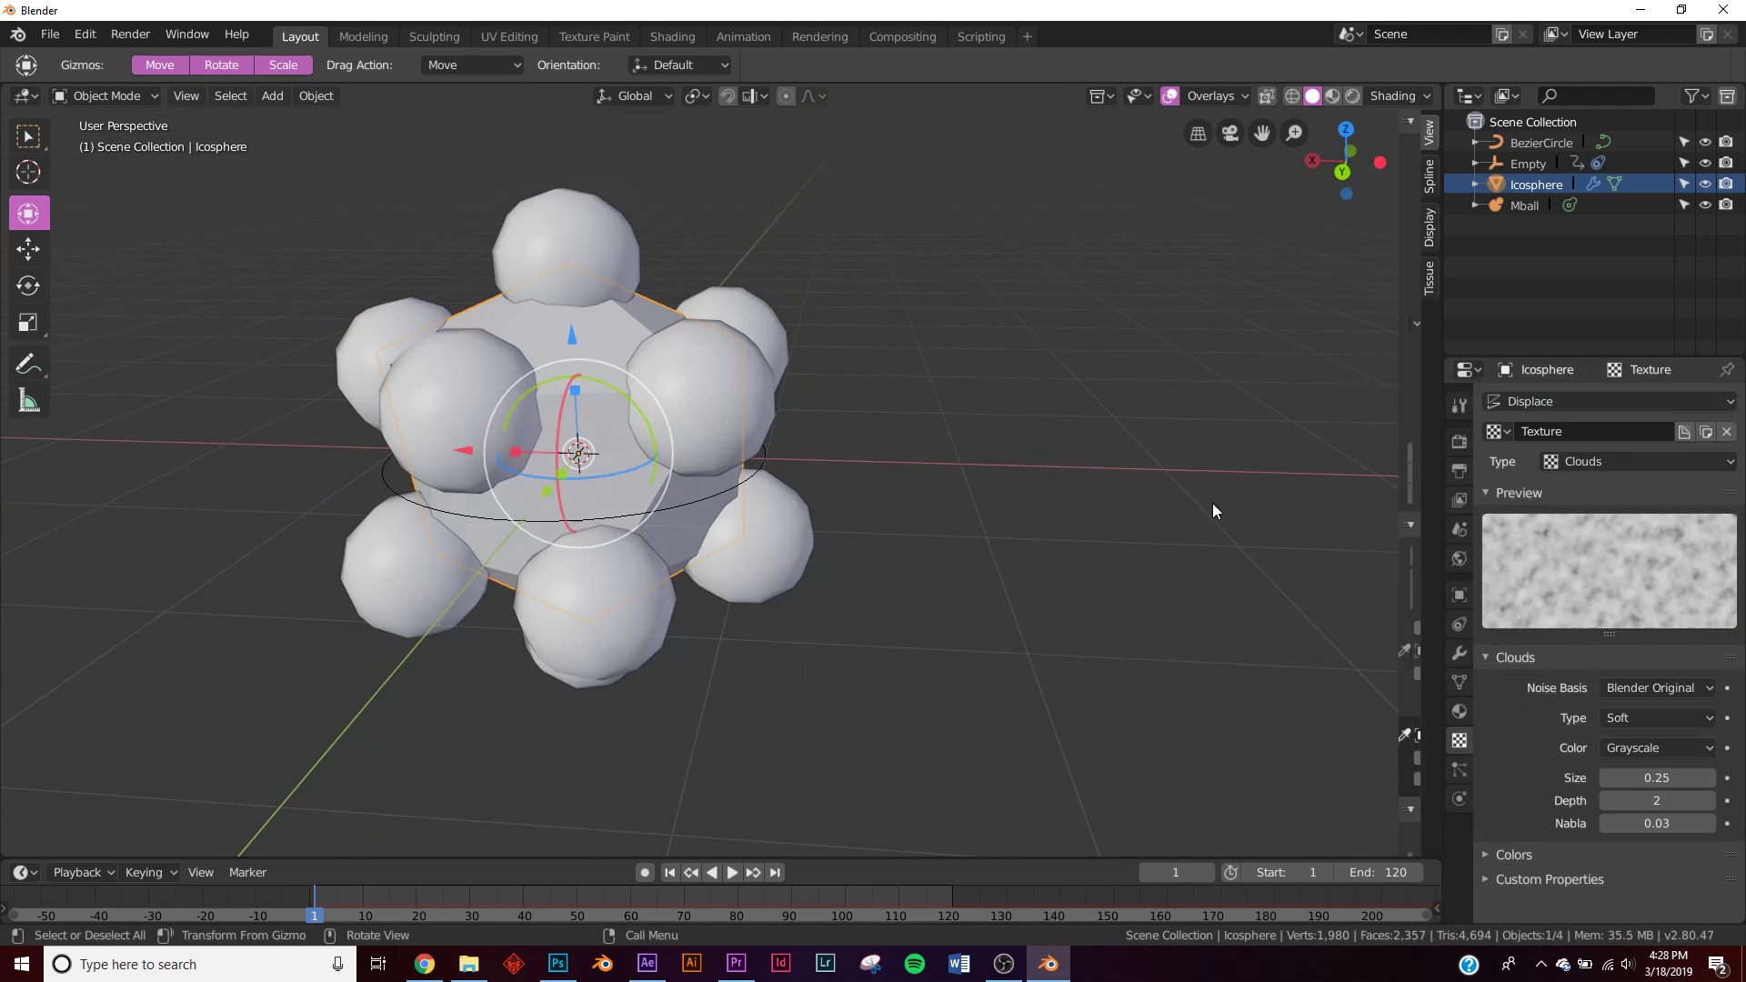
left_click_drag(1664, 792, 1628, 793)
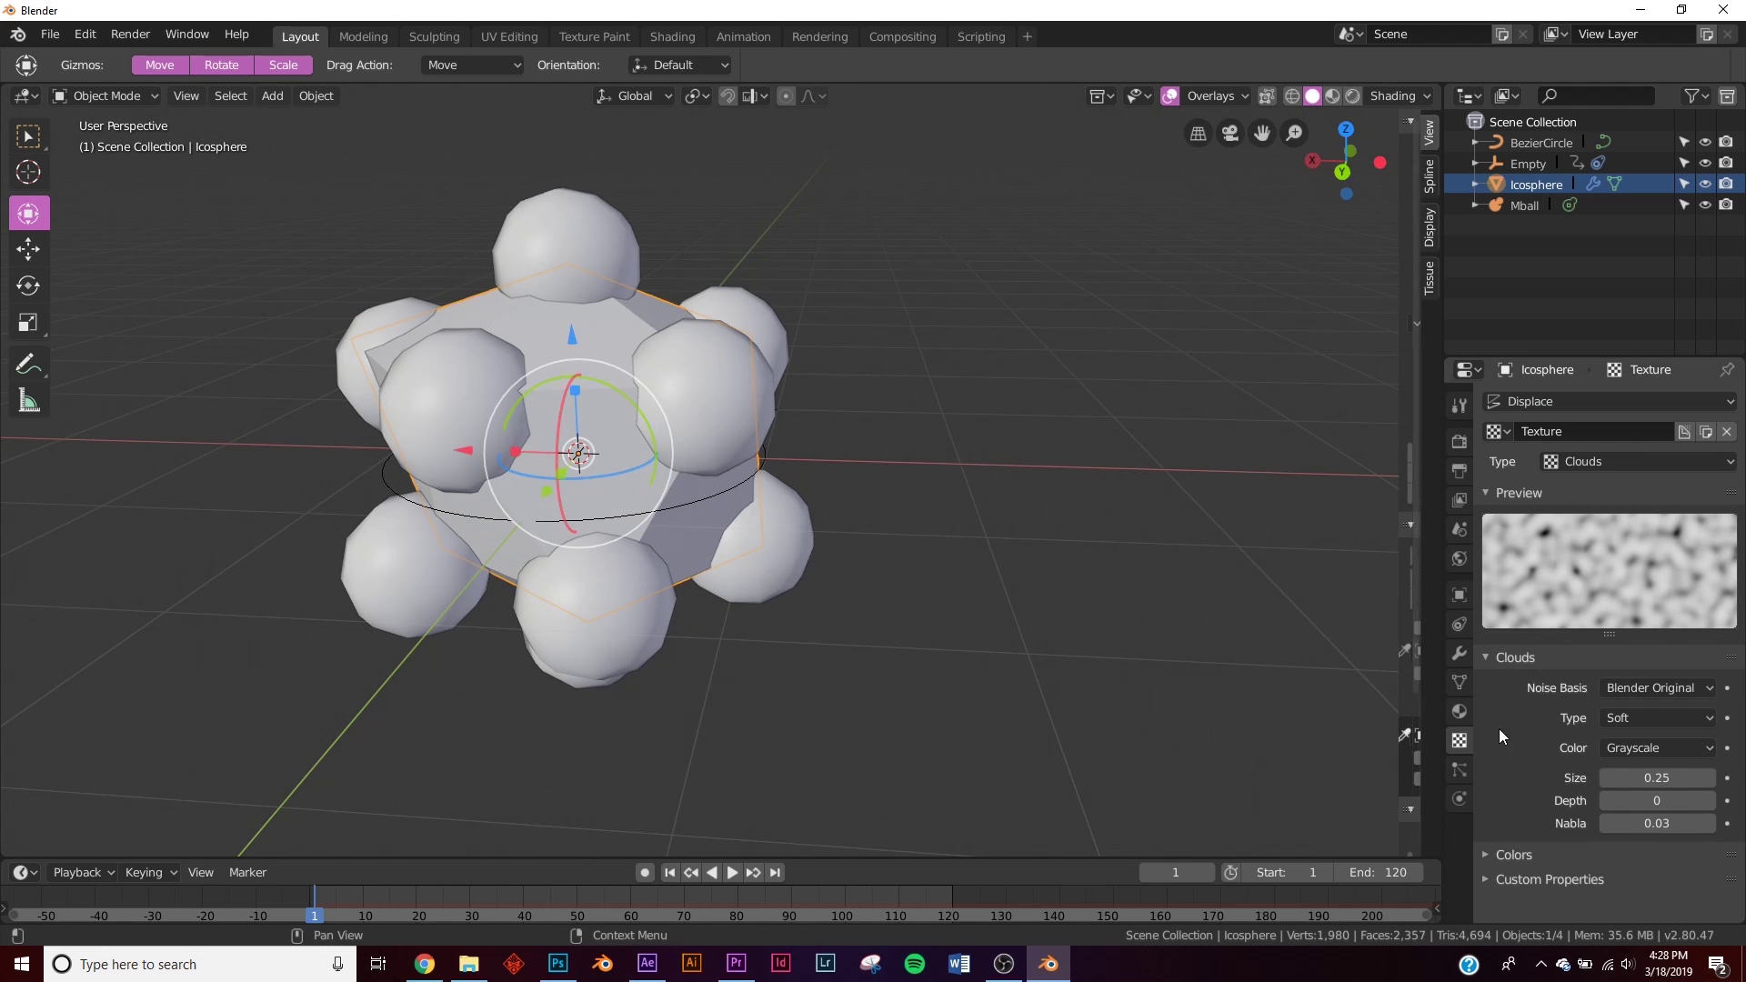
- Move Displace above the particle modifier and set its strength to 1.600
left_click(1460, 653)
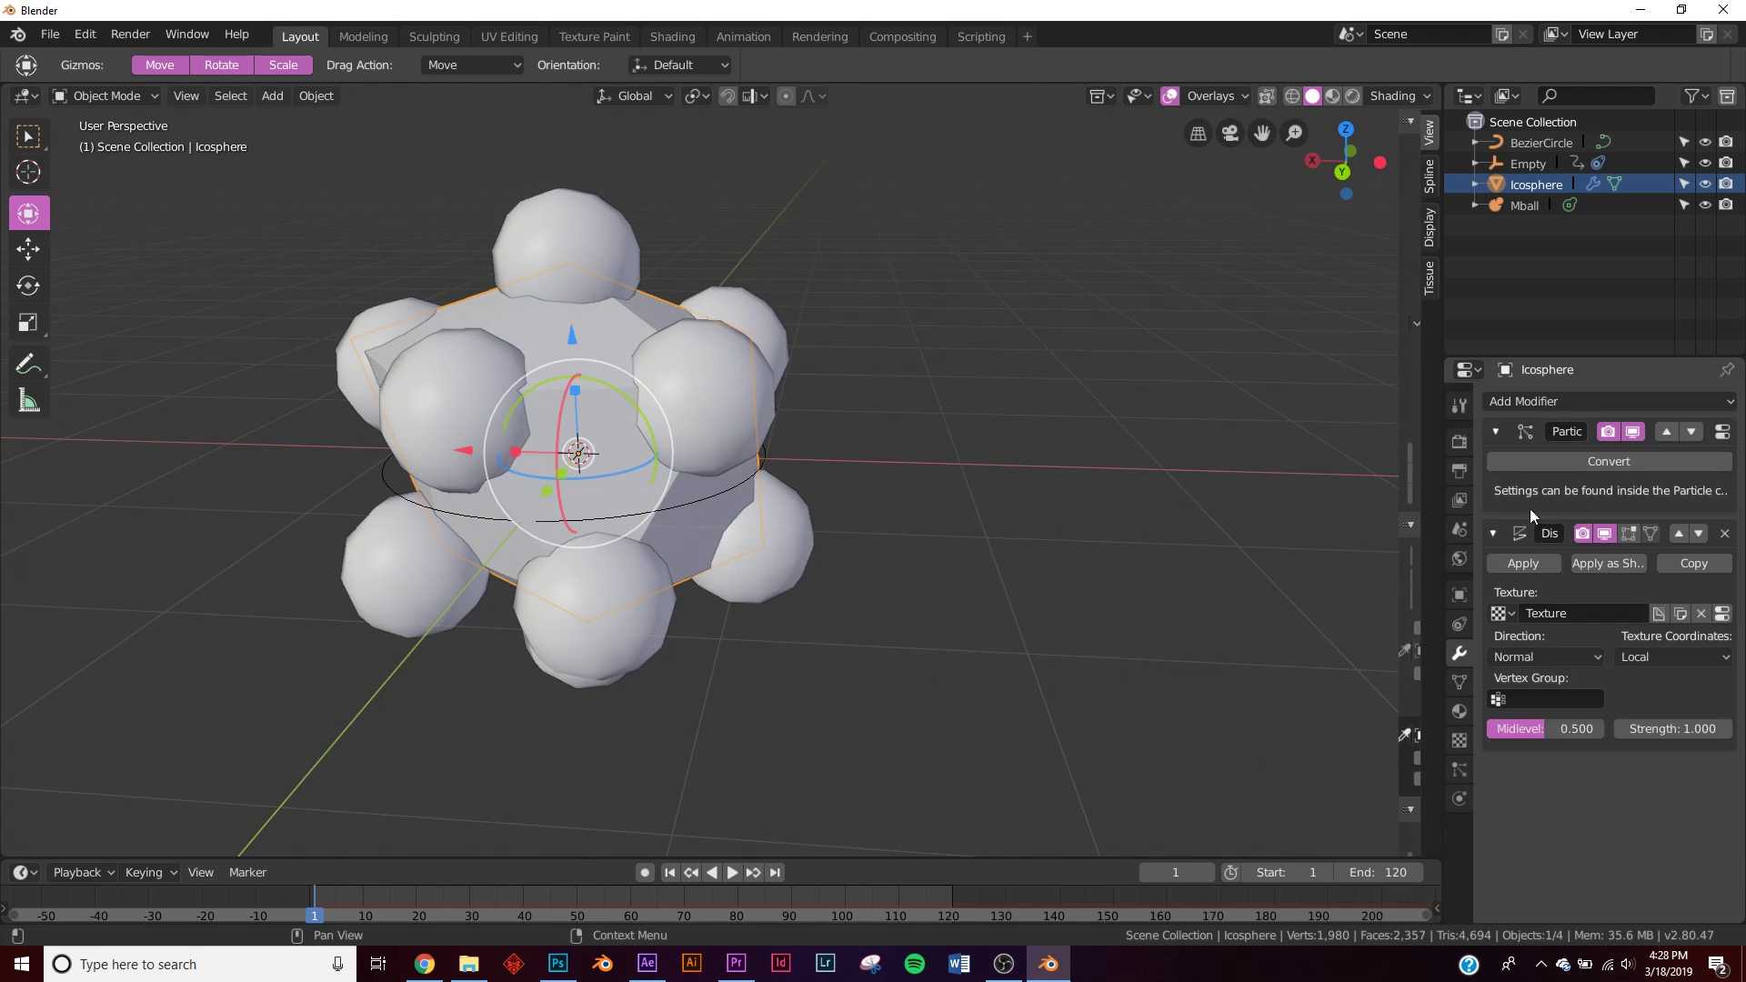
left_click(1678, 534)
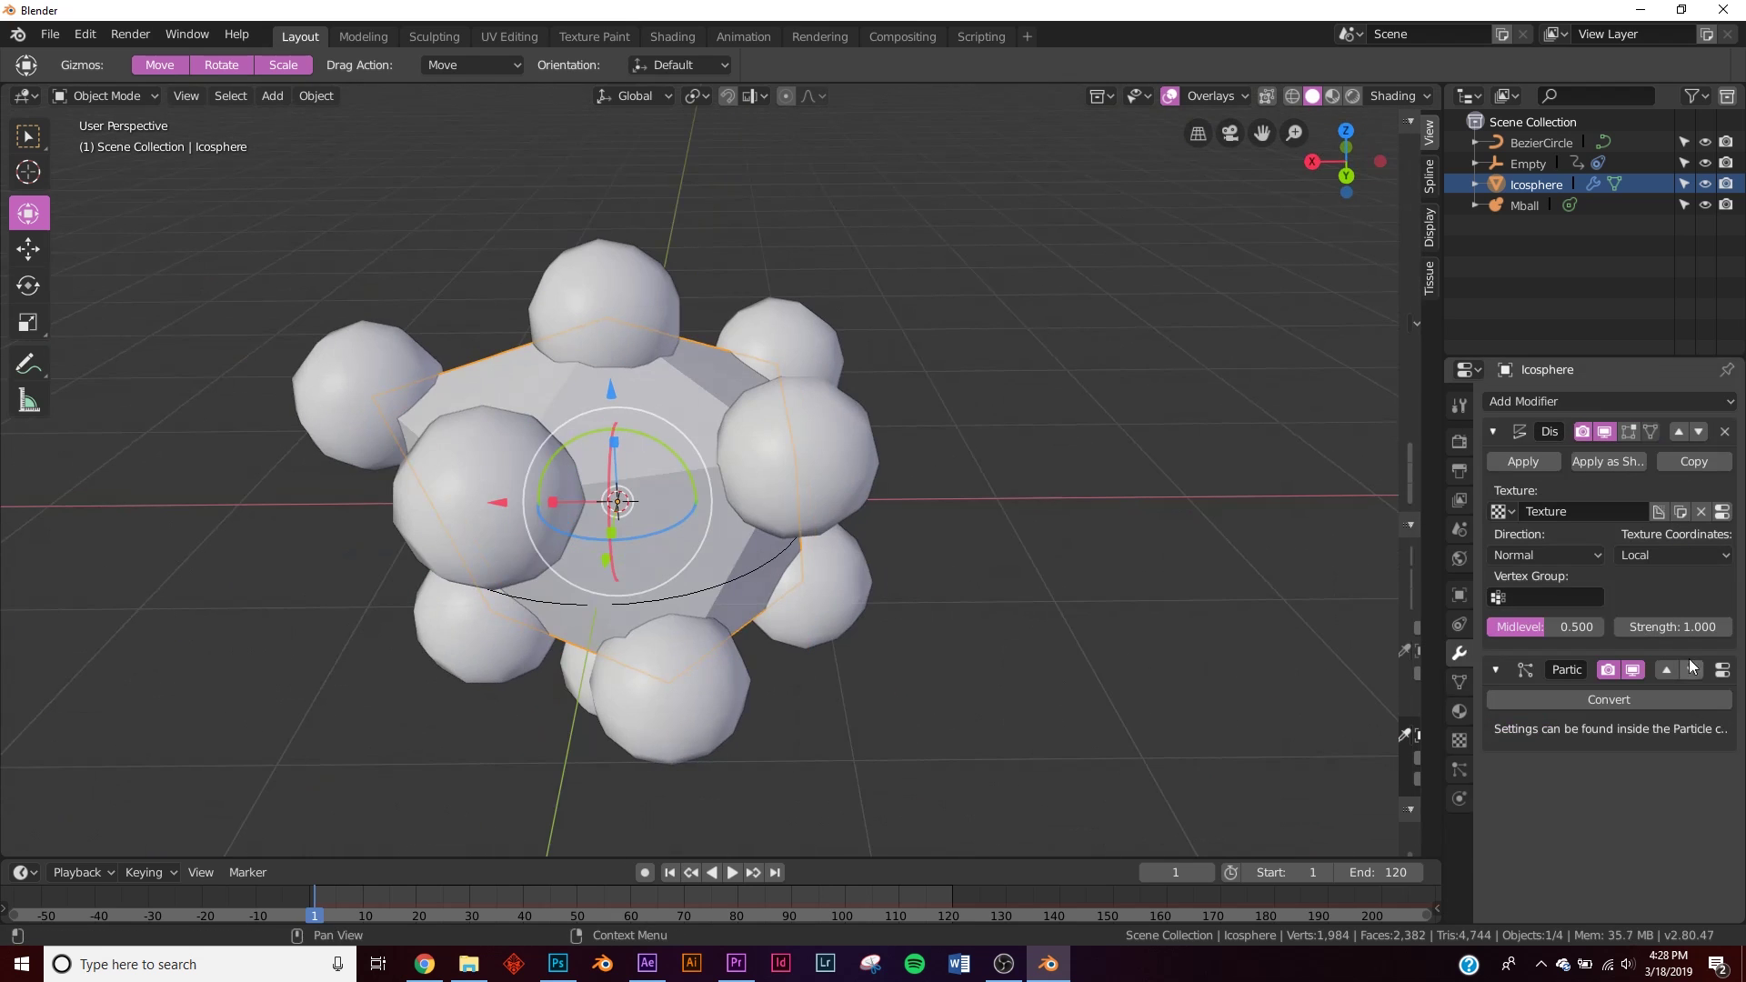
left_click_drag(1681, 632, 1723, 632)
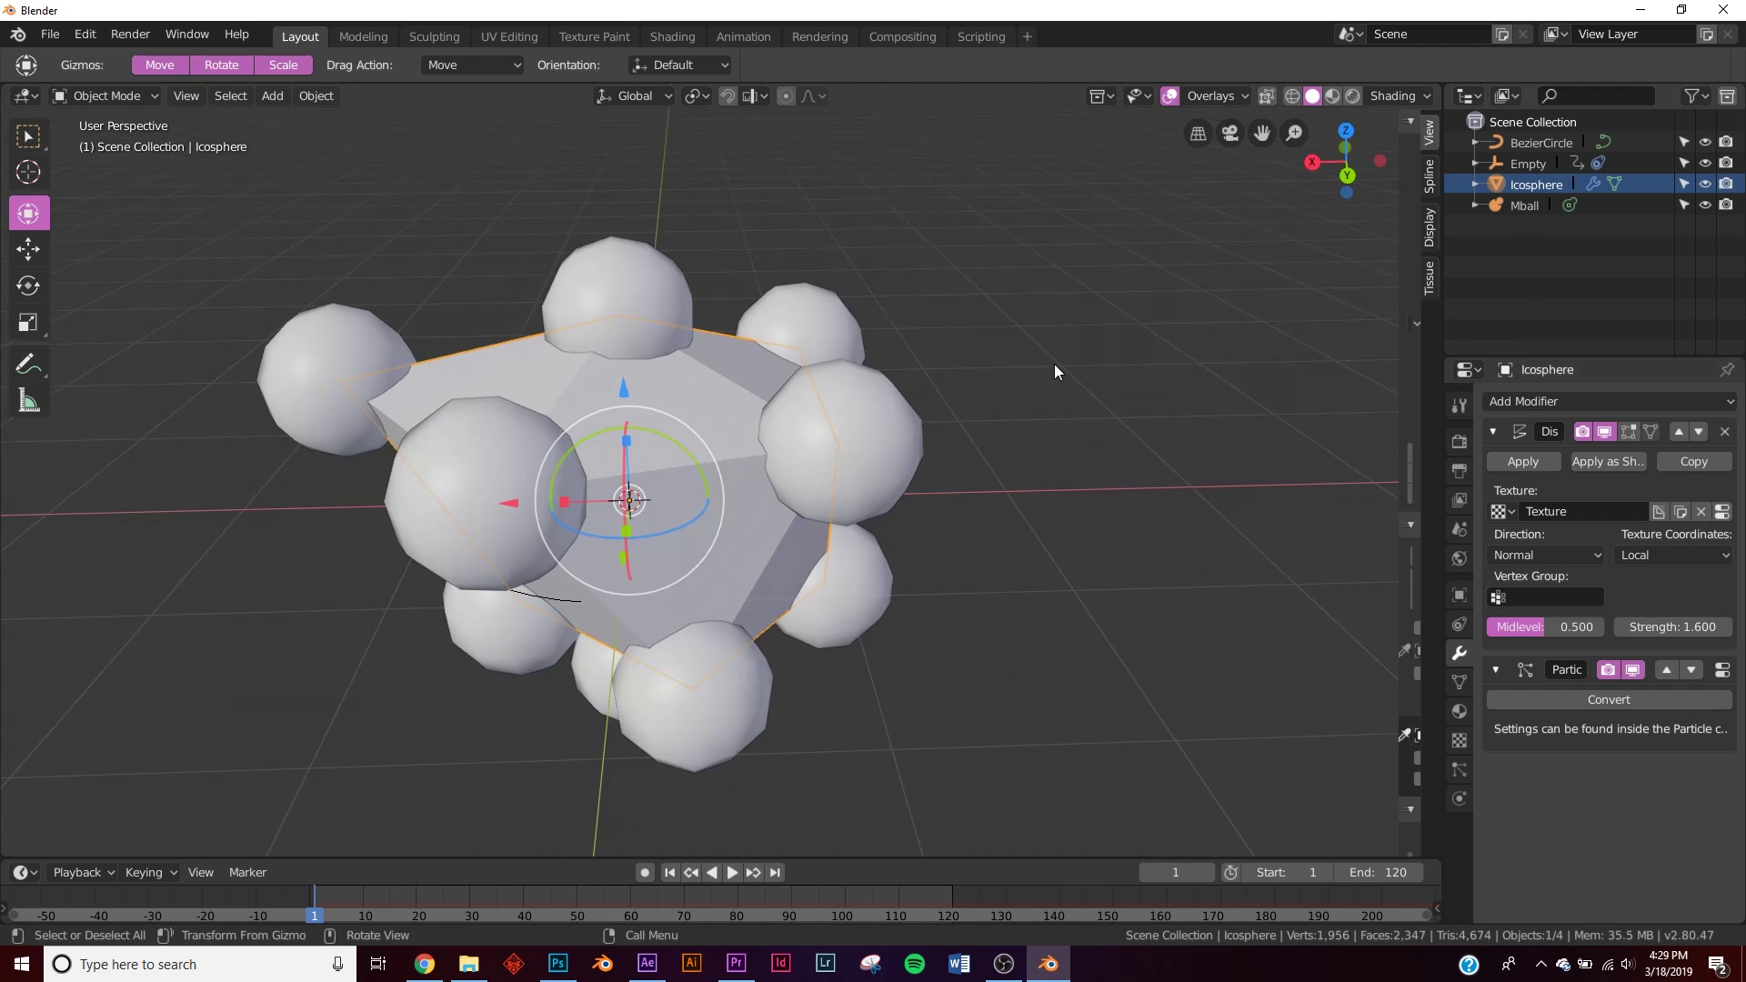
- Set the Displace texture coordinates to Object using the Empty, then start playback
middle_click_drag(613, 798, 738, 474)
middle_click_drag(752, 733, 745, 413)
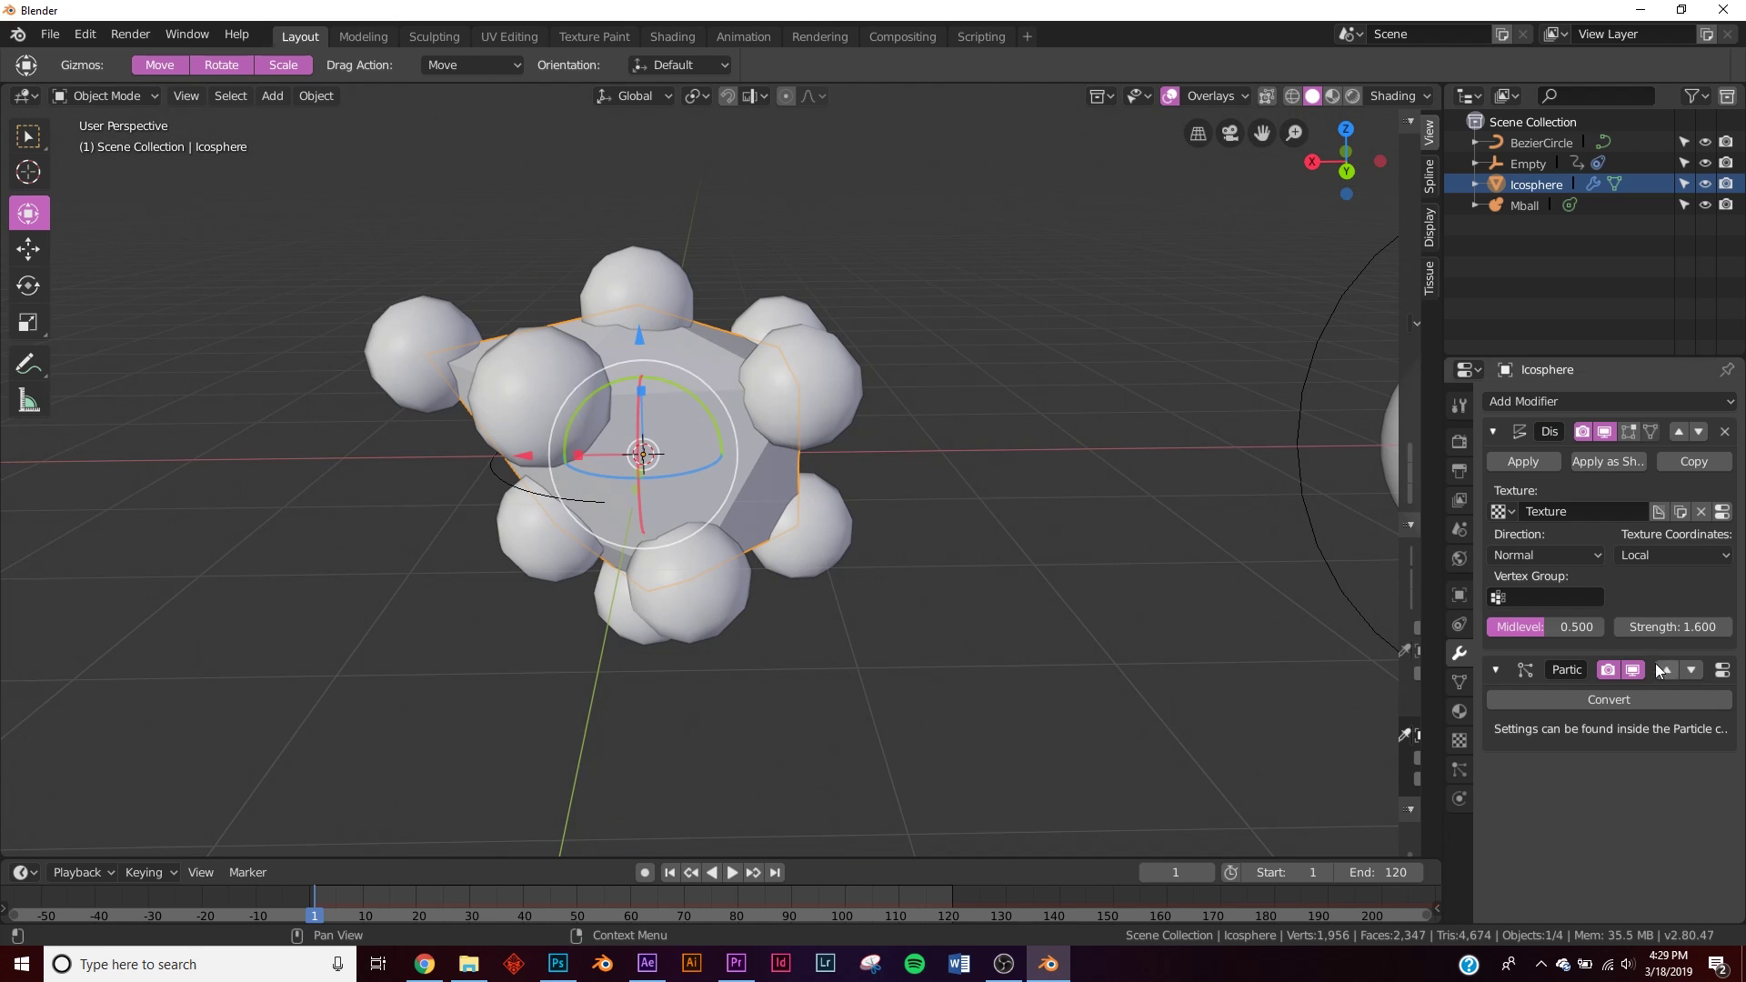
left_click(1681, 559)
left_click(1618, 623)
left_click(1663, 596)
left_click(1574, 647)
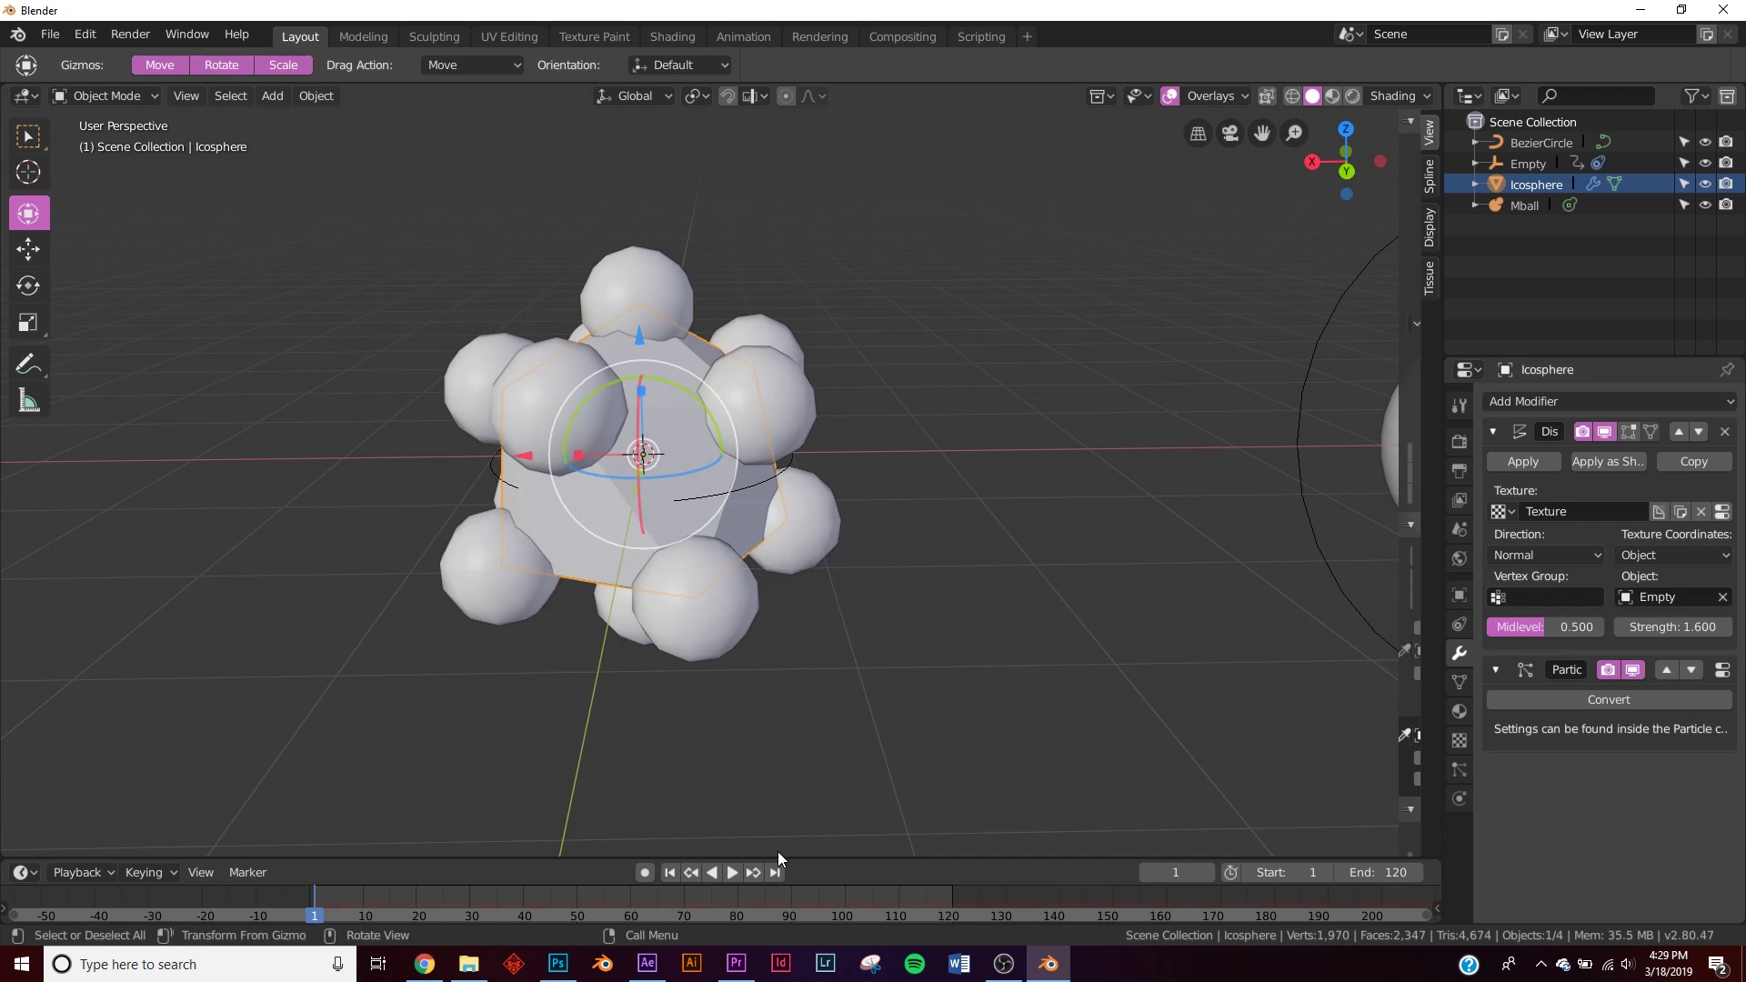
left_click(732, 873)
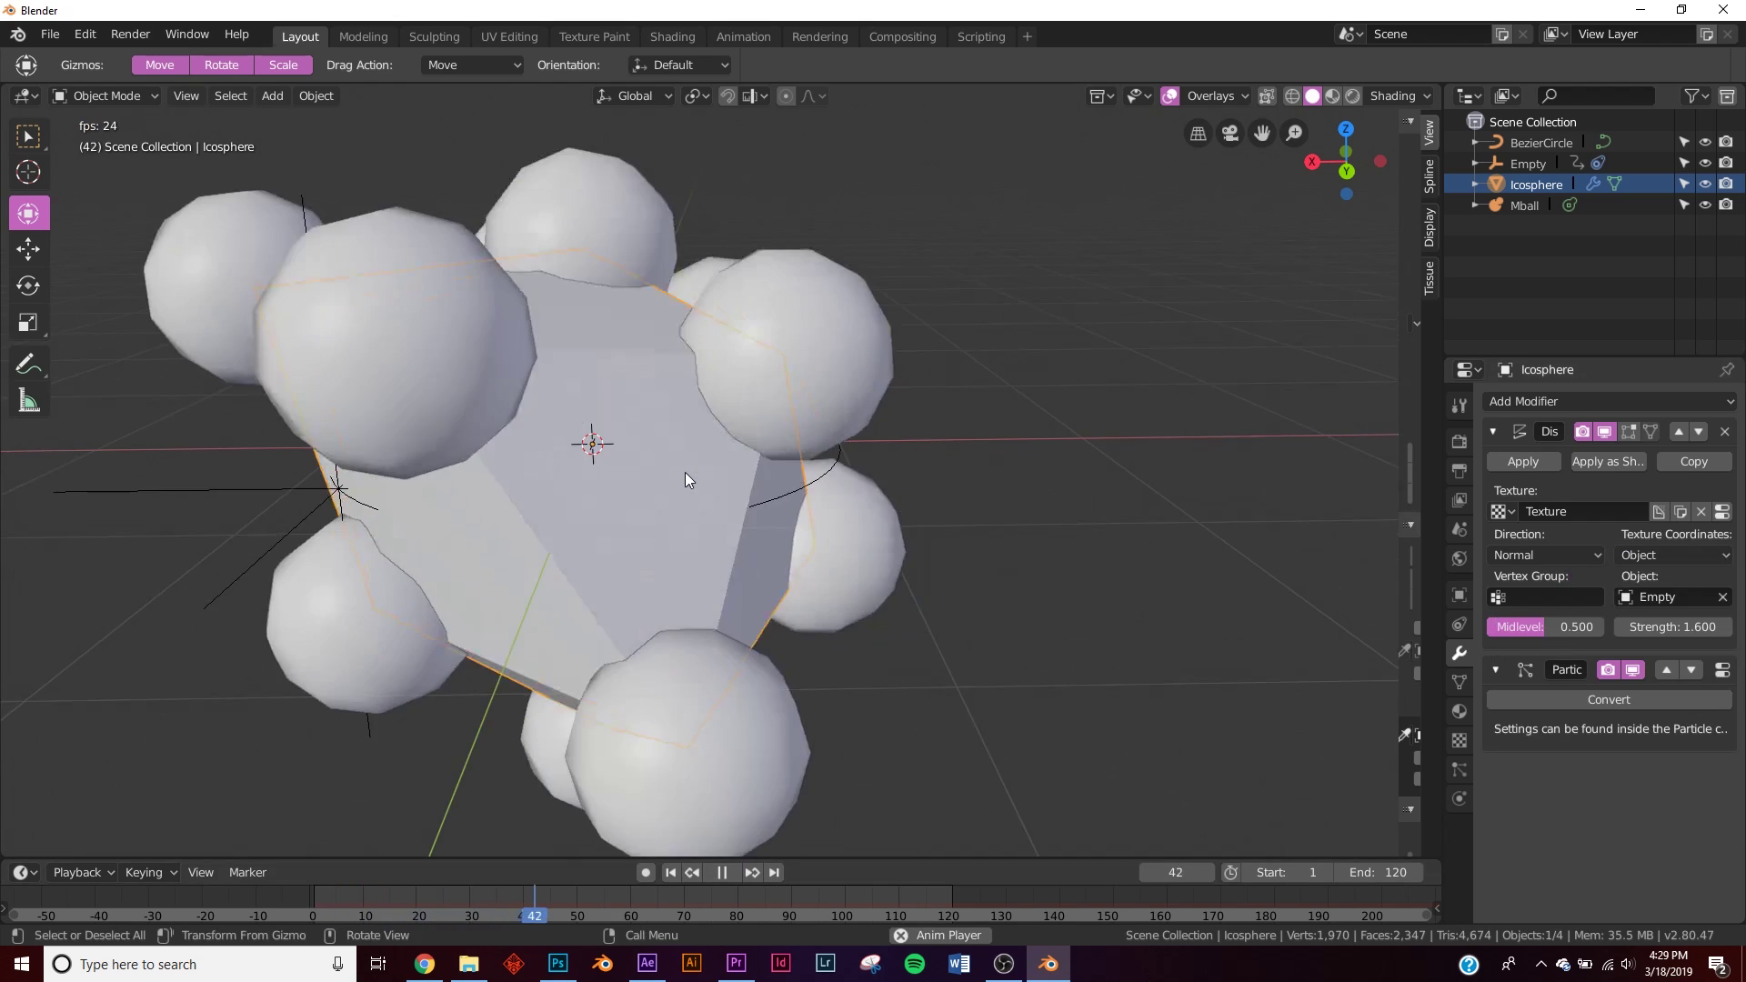
- Add a Wireframe modifier with 0m thickness and toggle the viewport overlays off and on
left_click(1585, 403)
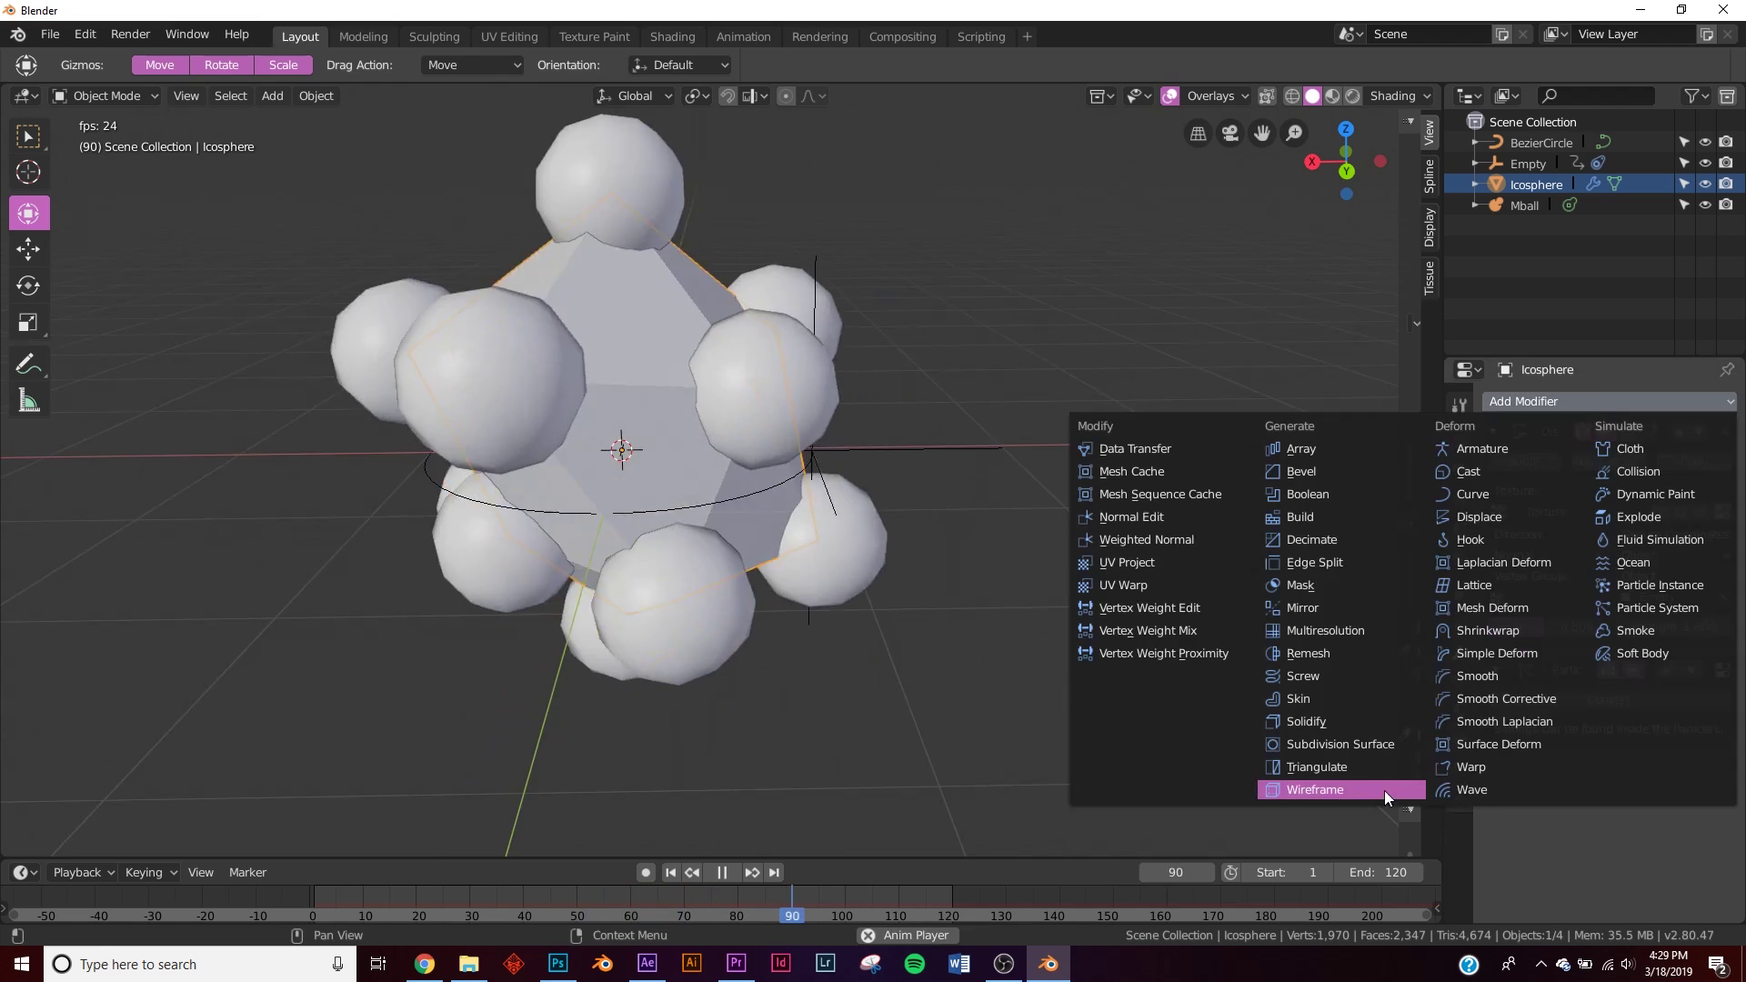
left_click(1361, 788)
scroll(1610, 823, "down", 2)
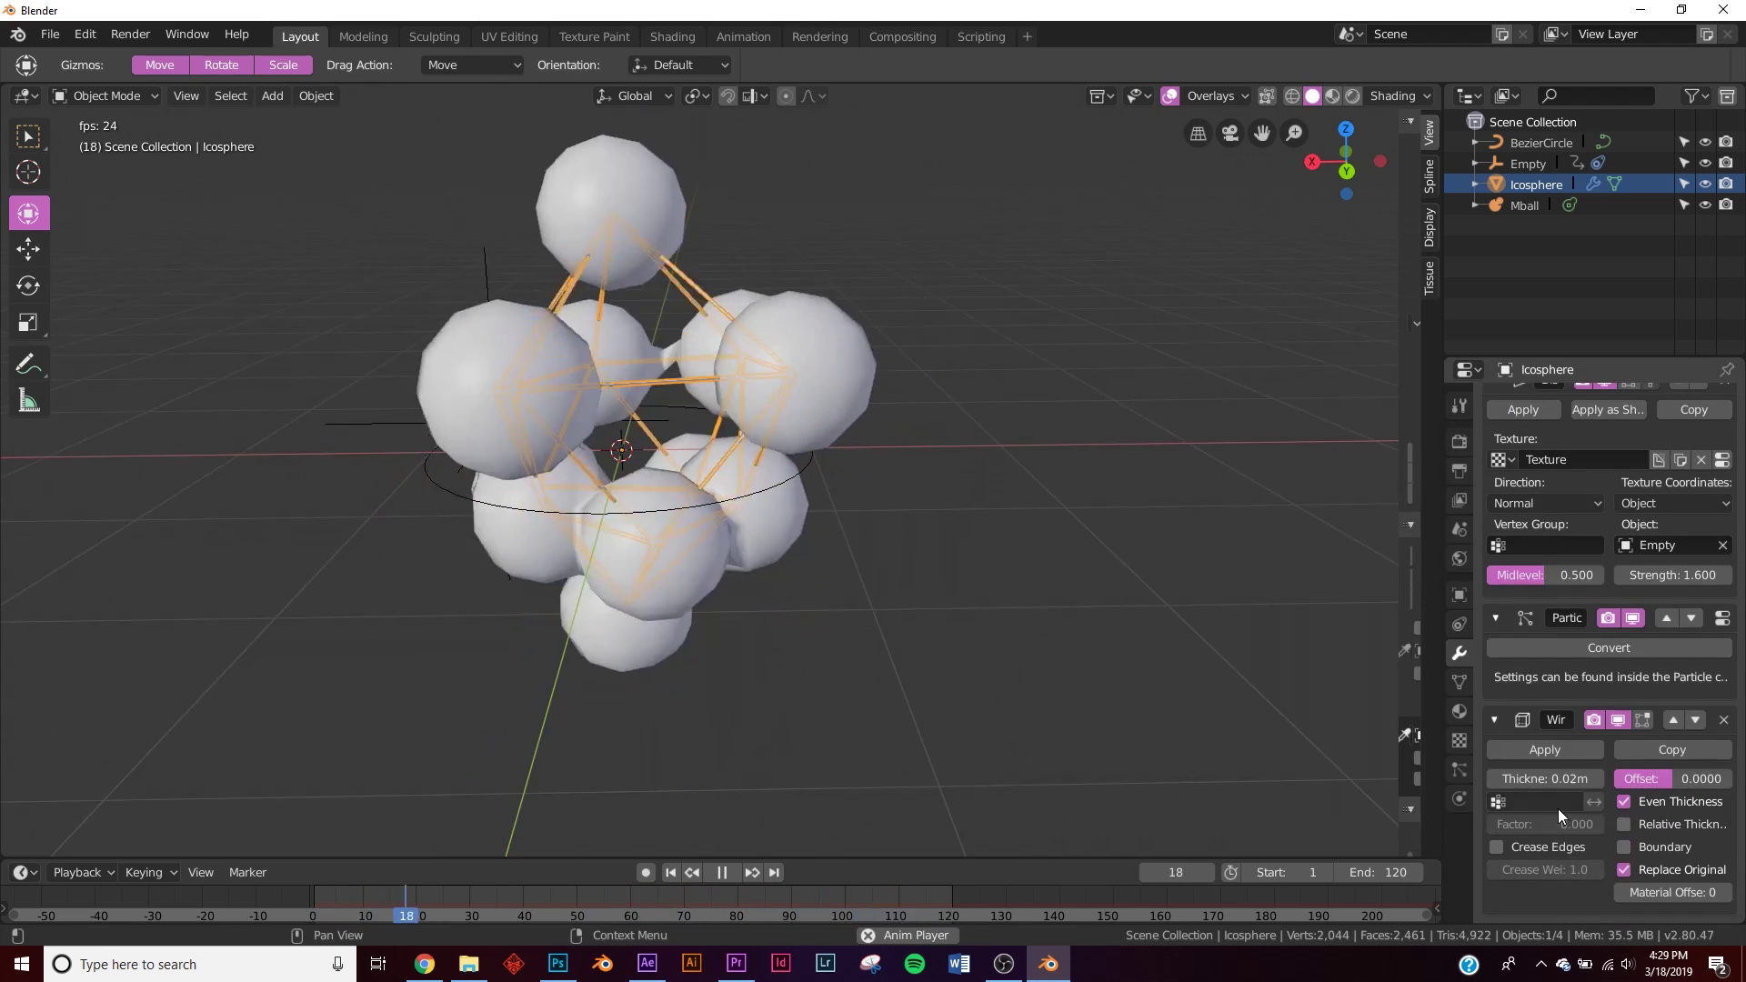
left_click_drag(1554, 779, 1492, 779)
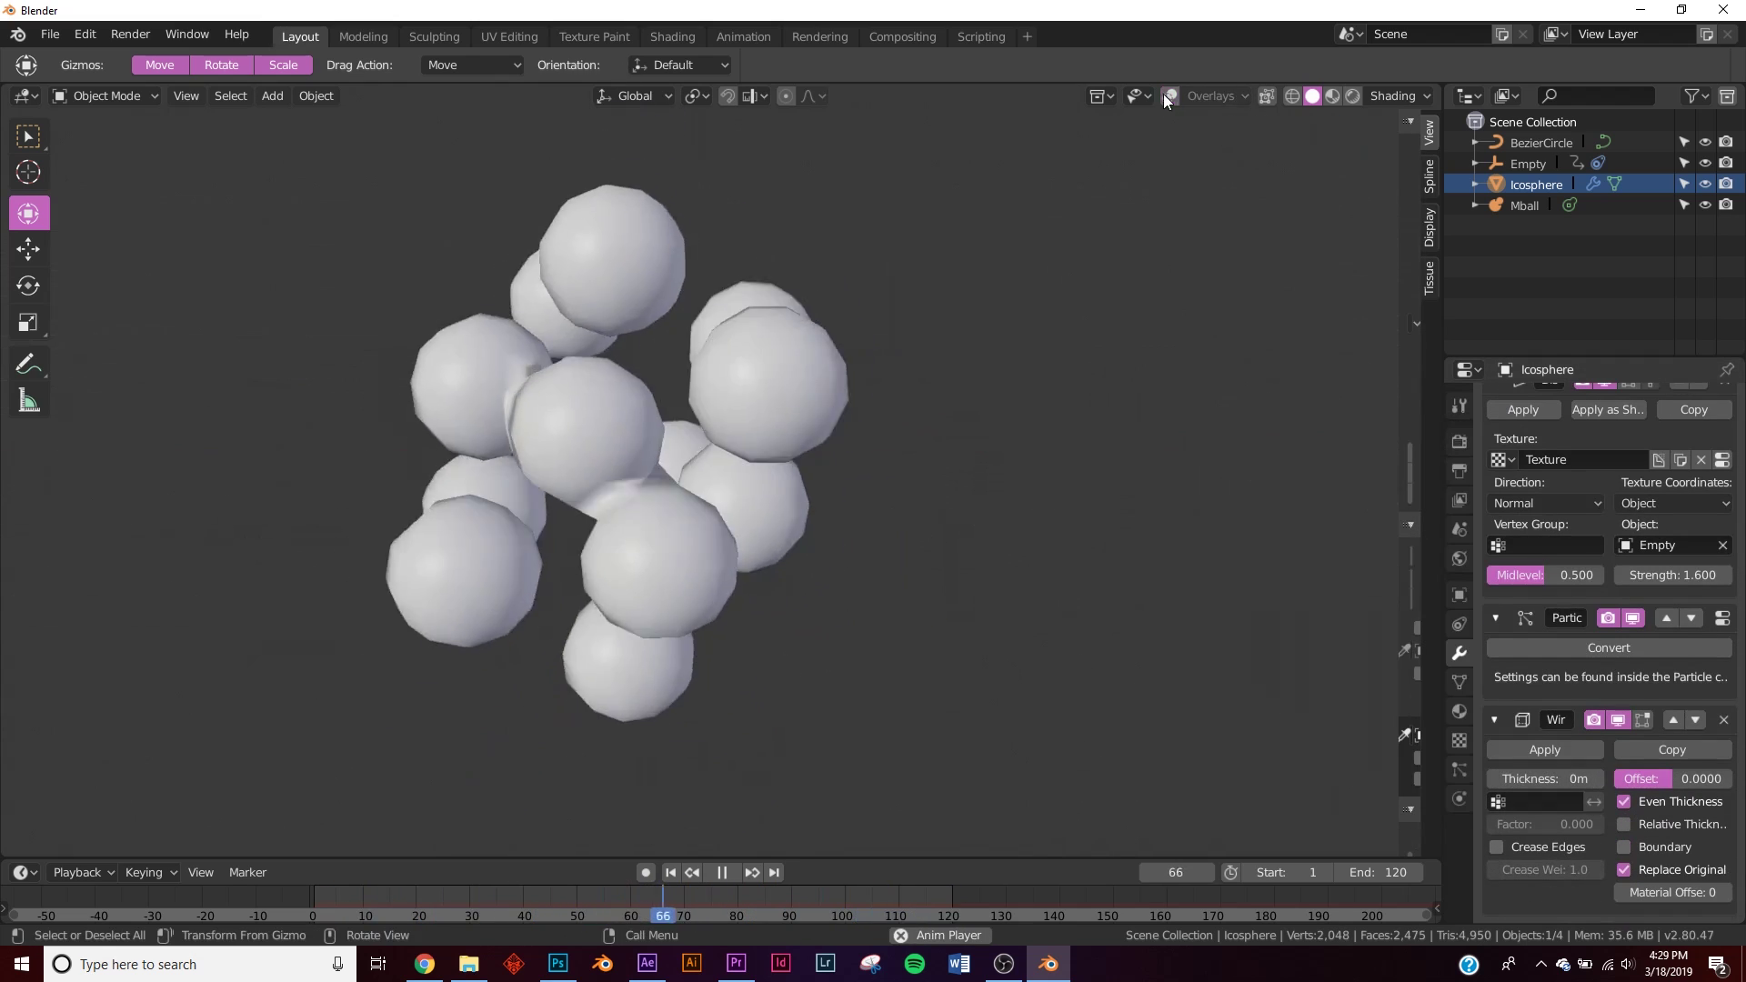
left_click(1171, 96)
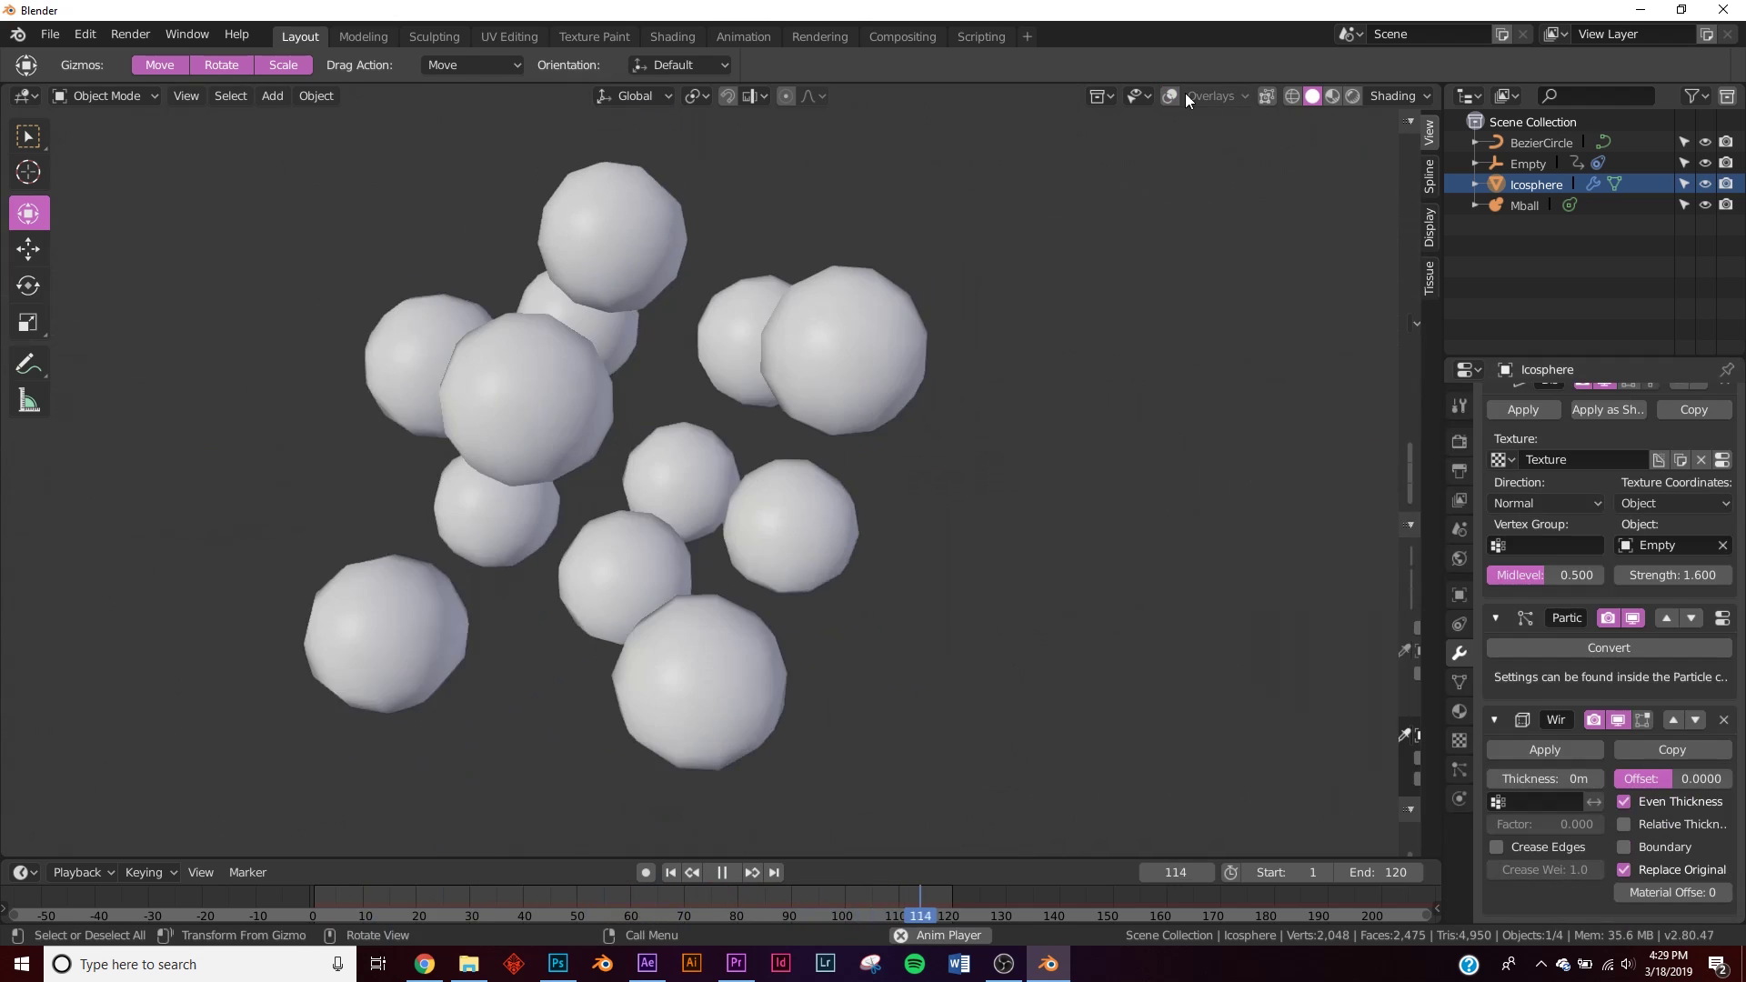
left_click(1171, 95)
- Scale the BezierCircle down to a smaller size
left_click(740, 493)
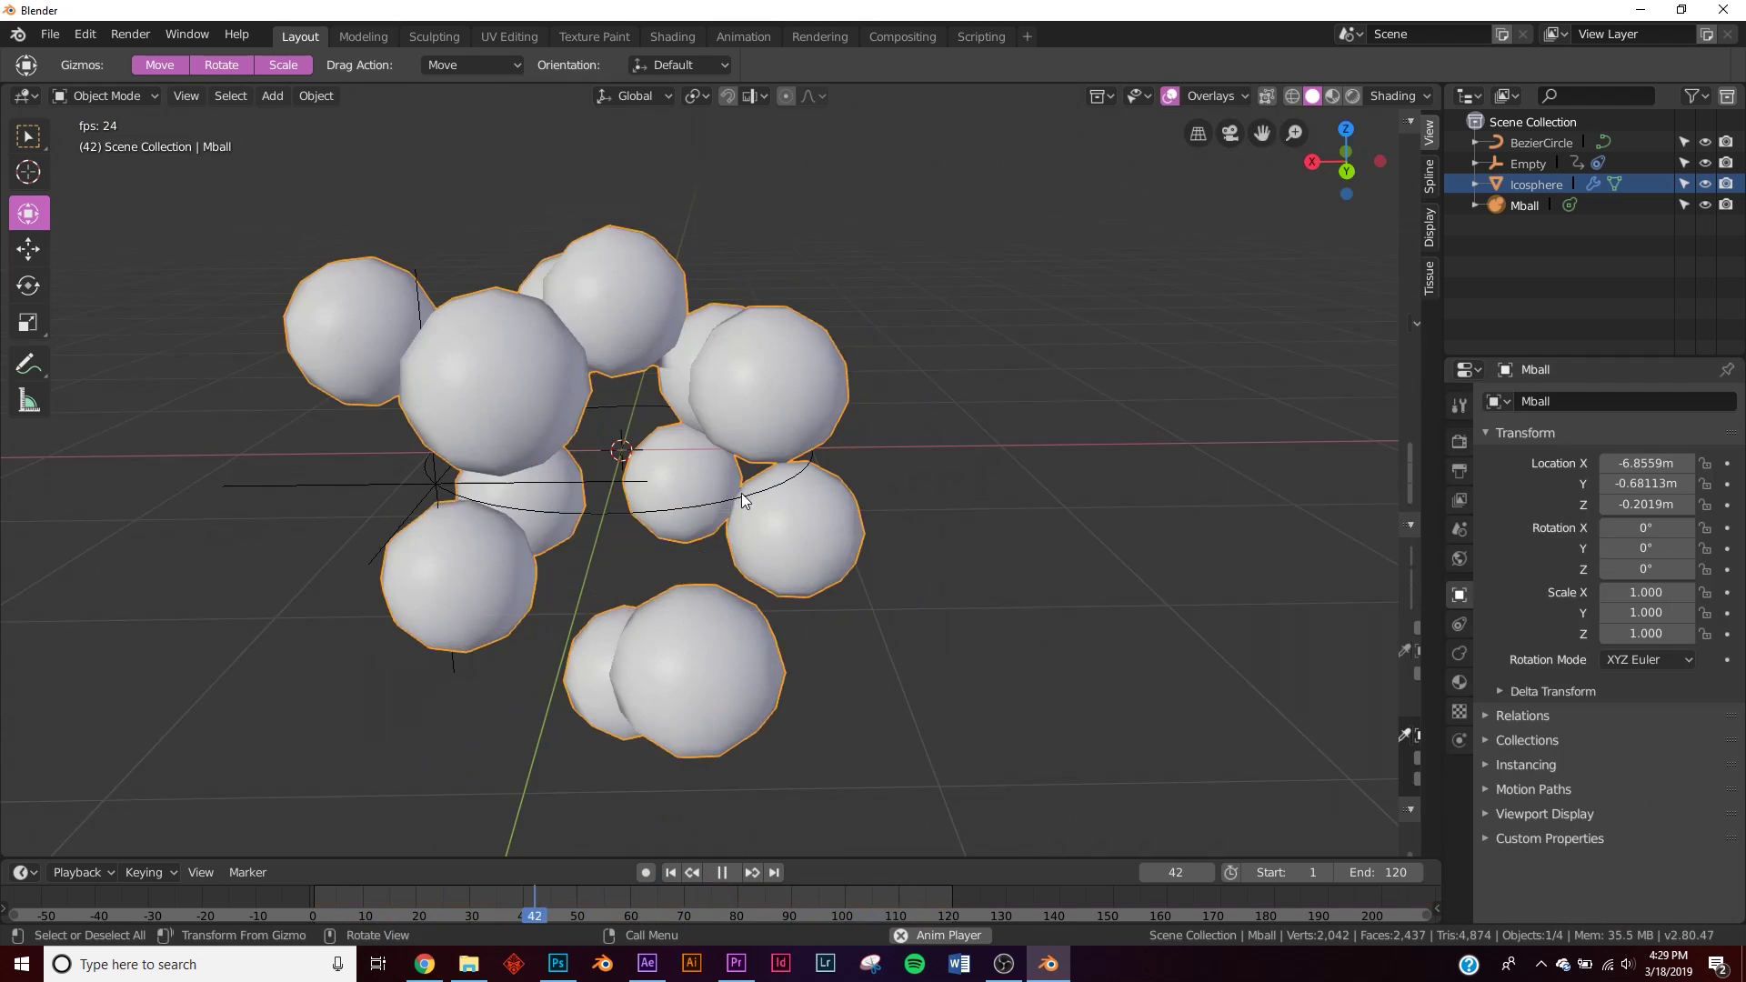
left_click(741, 493)
key("s")
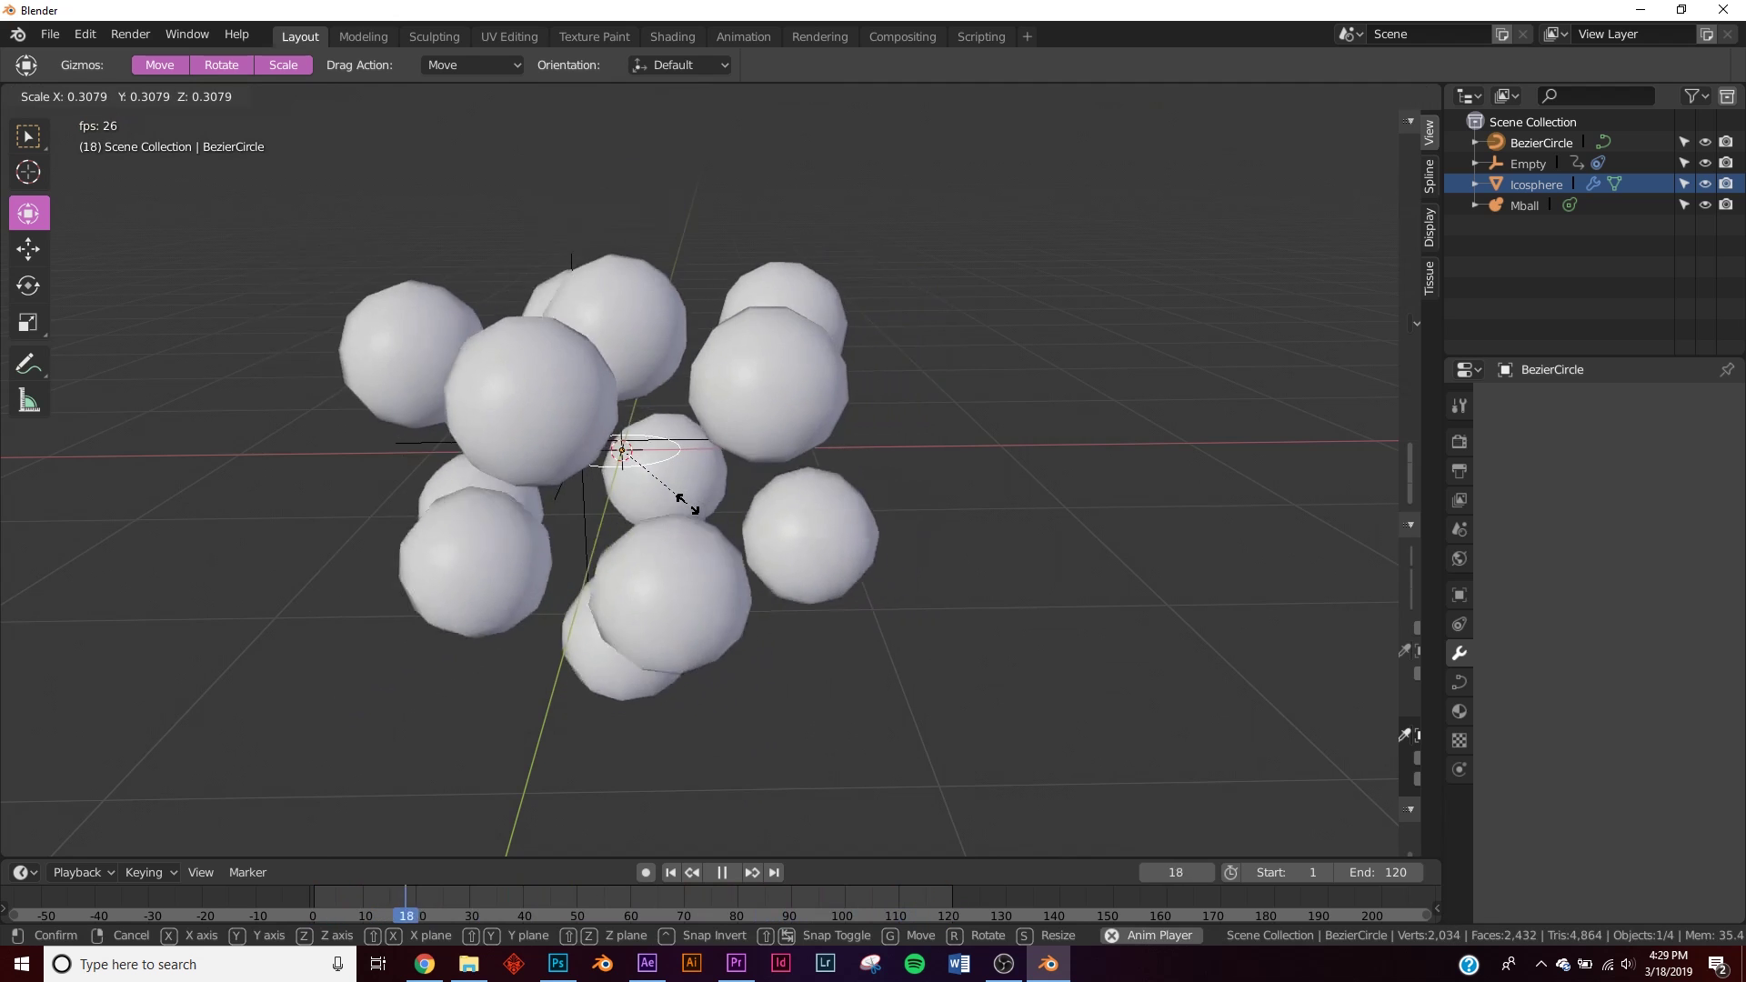
left_click(687, 502)
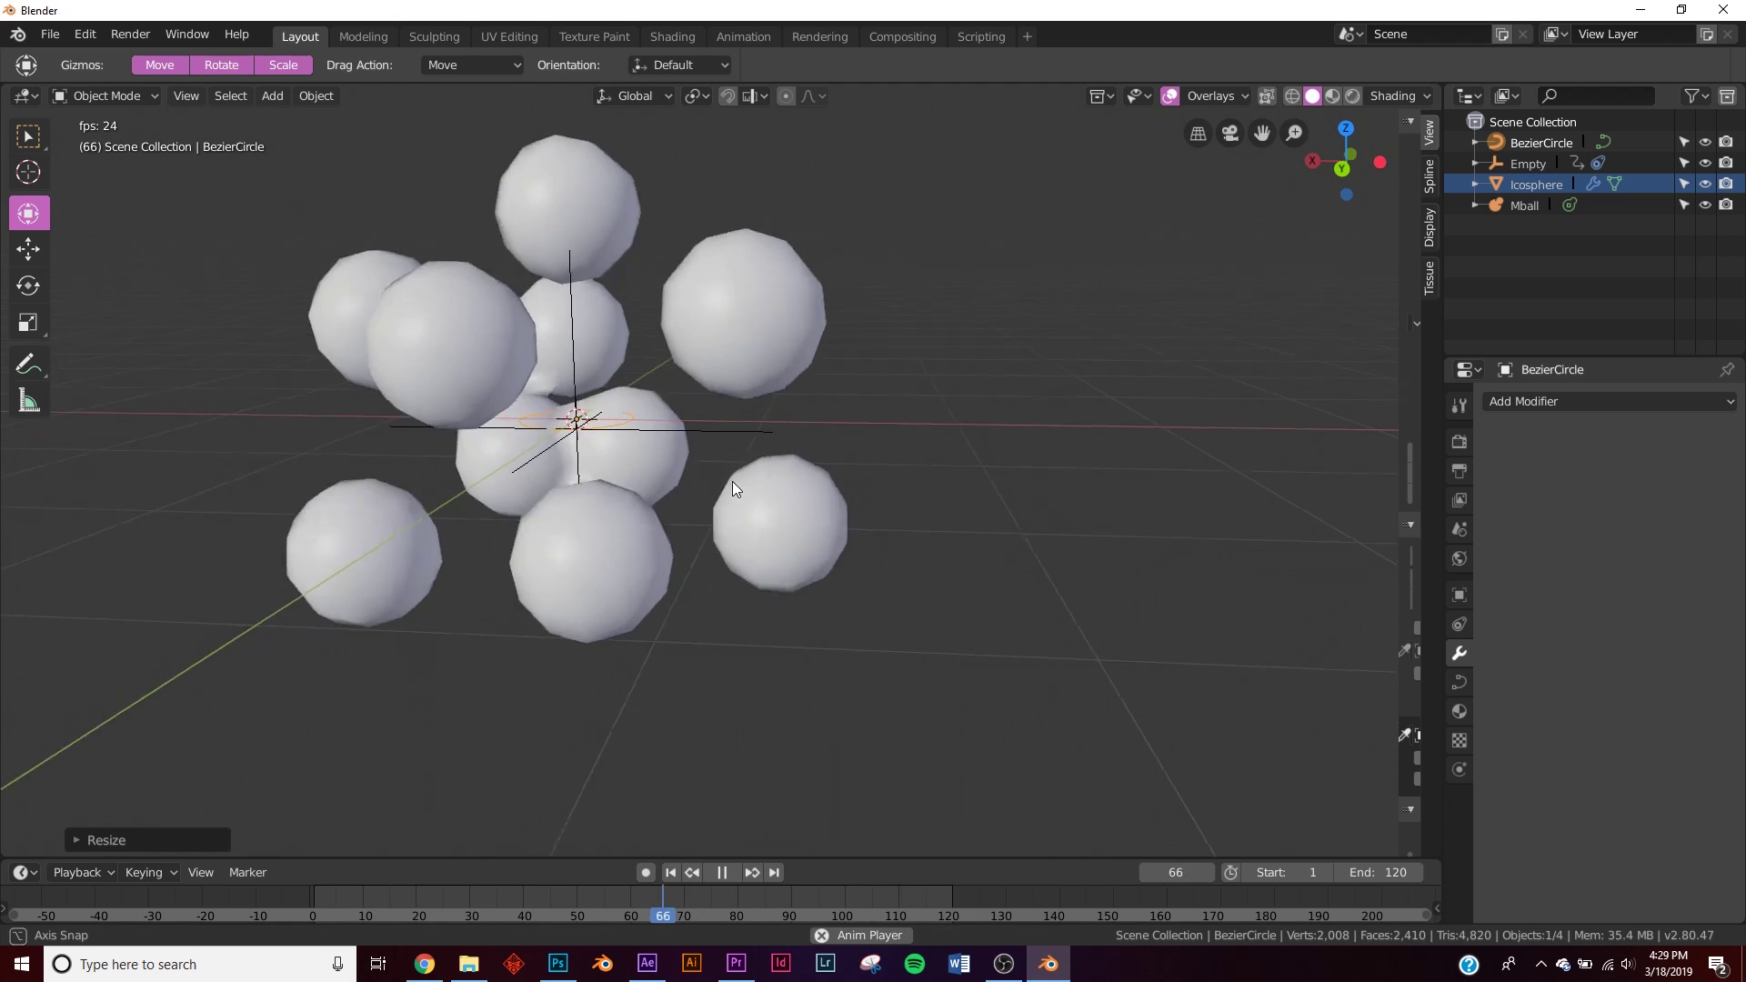
middle_click_drag(733, 483, 727, 482)
- Set the icosphere's Displace strength to -1.900 and stop playback
left_click(753, 315)
left_click(1550, 184)
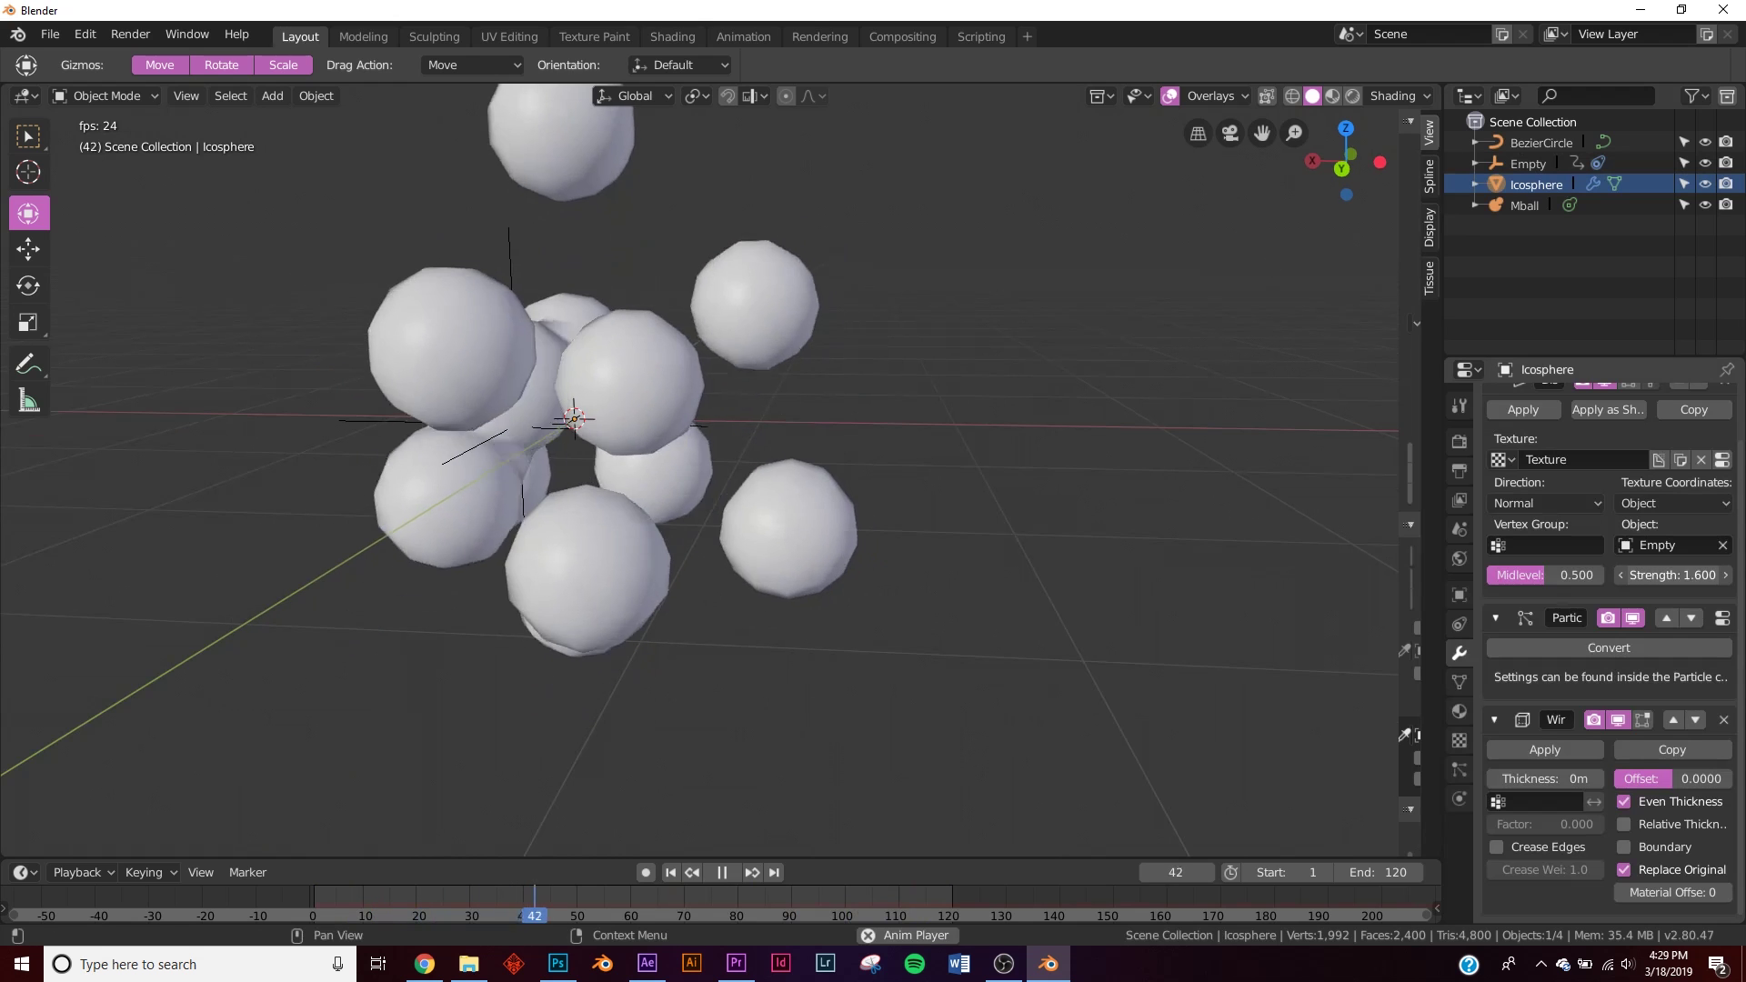
left_click_drag(1663, 575, 1605, 576)
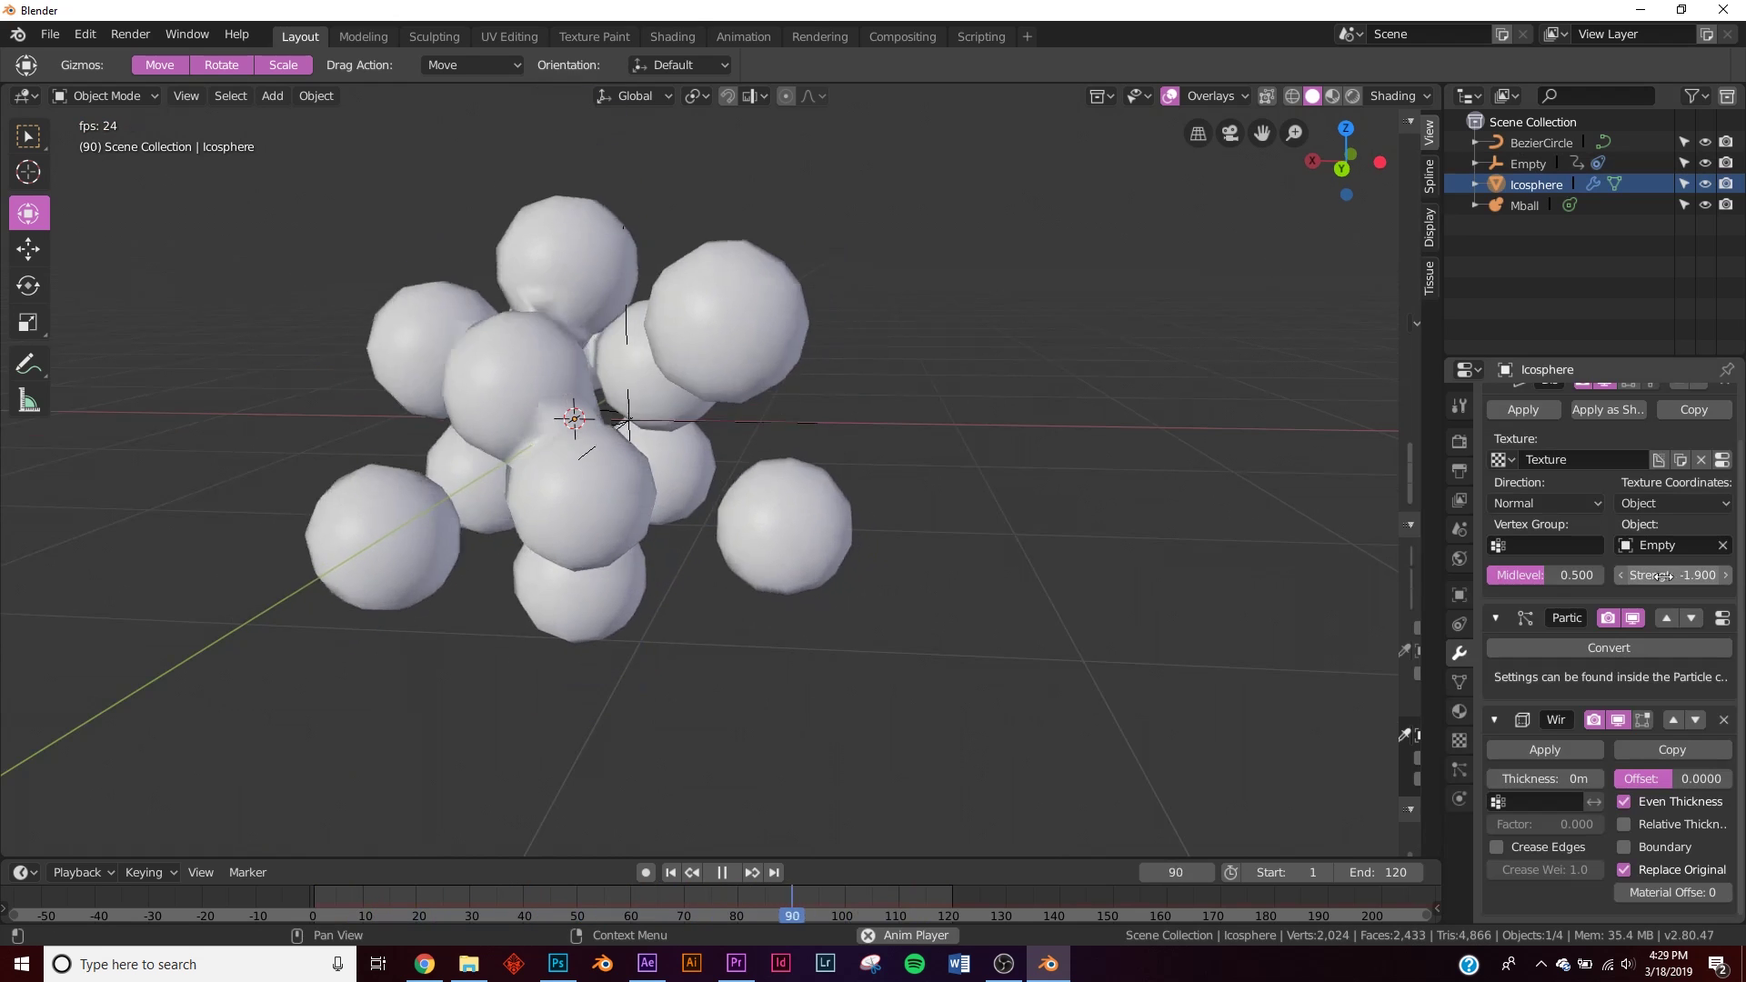
key("Escape")
scroll(924, 509, "down", 2)
middle_click_drag(644, 707, 657, 713)
- Add a plane, scale it up and lower it beneath the spheres as a floor
middle_click_drag(871, 505, 860, 512)
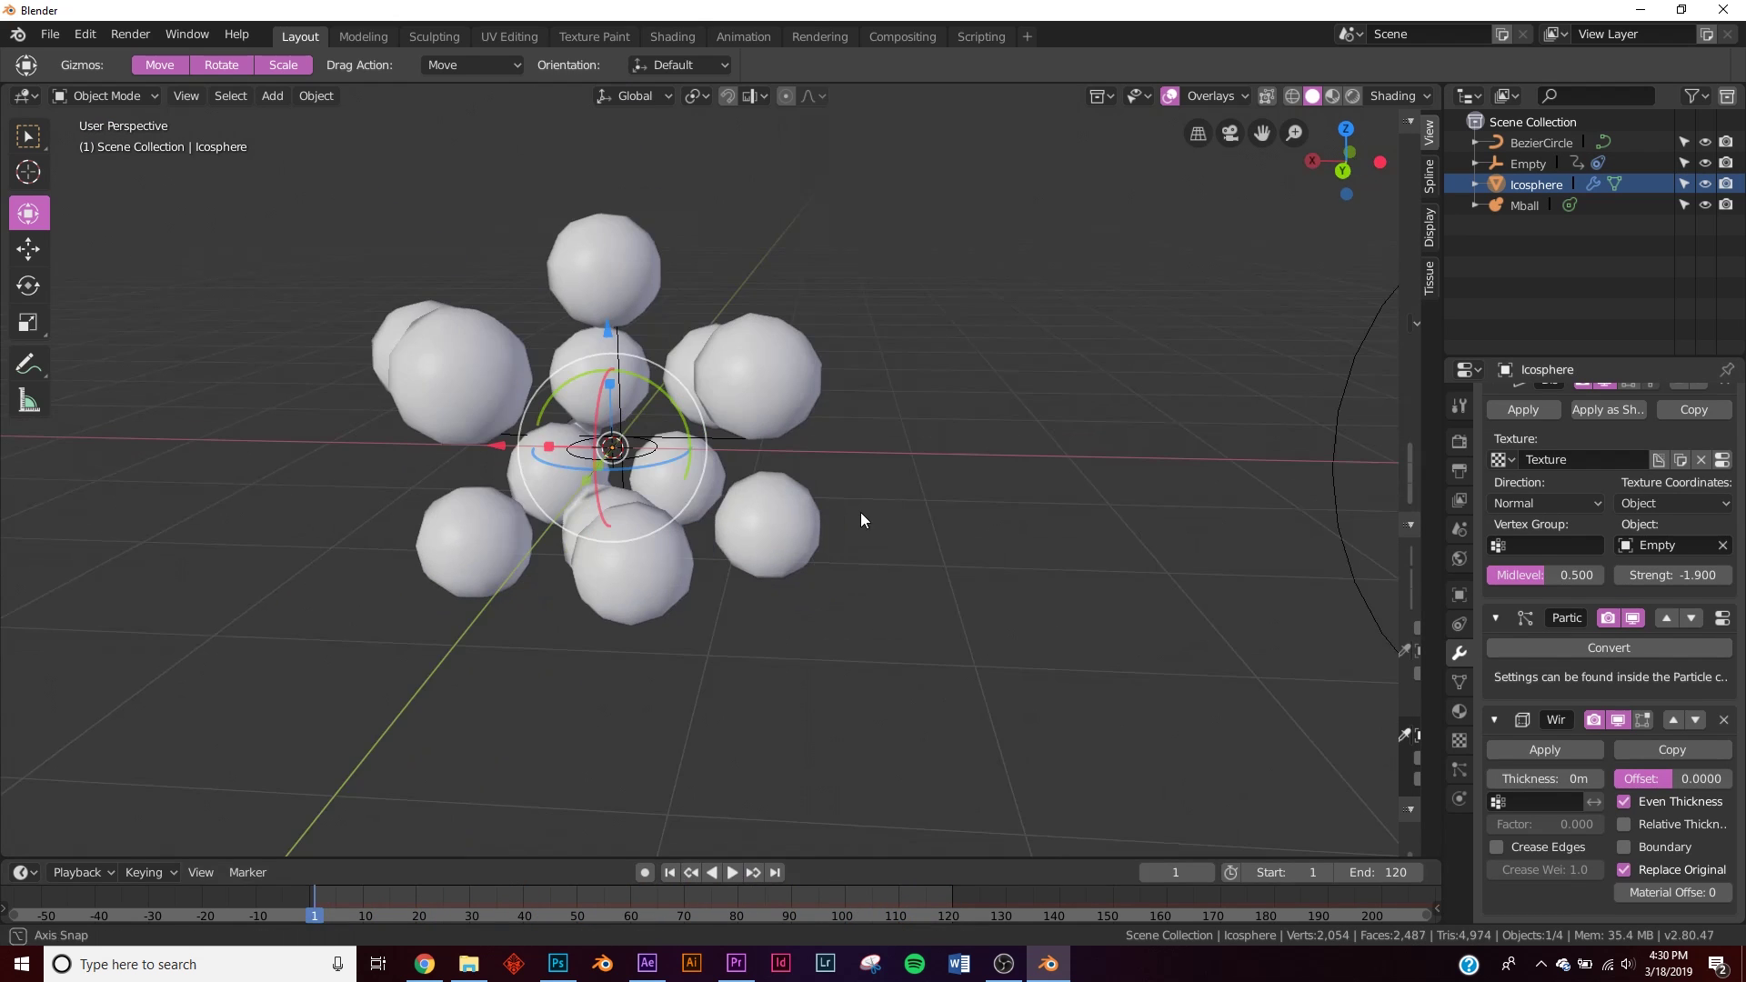
key("shift+a")
mouse_move(909, 84)
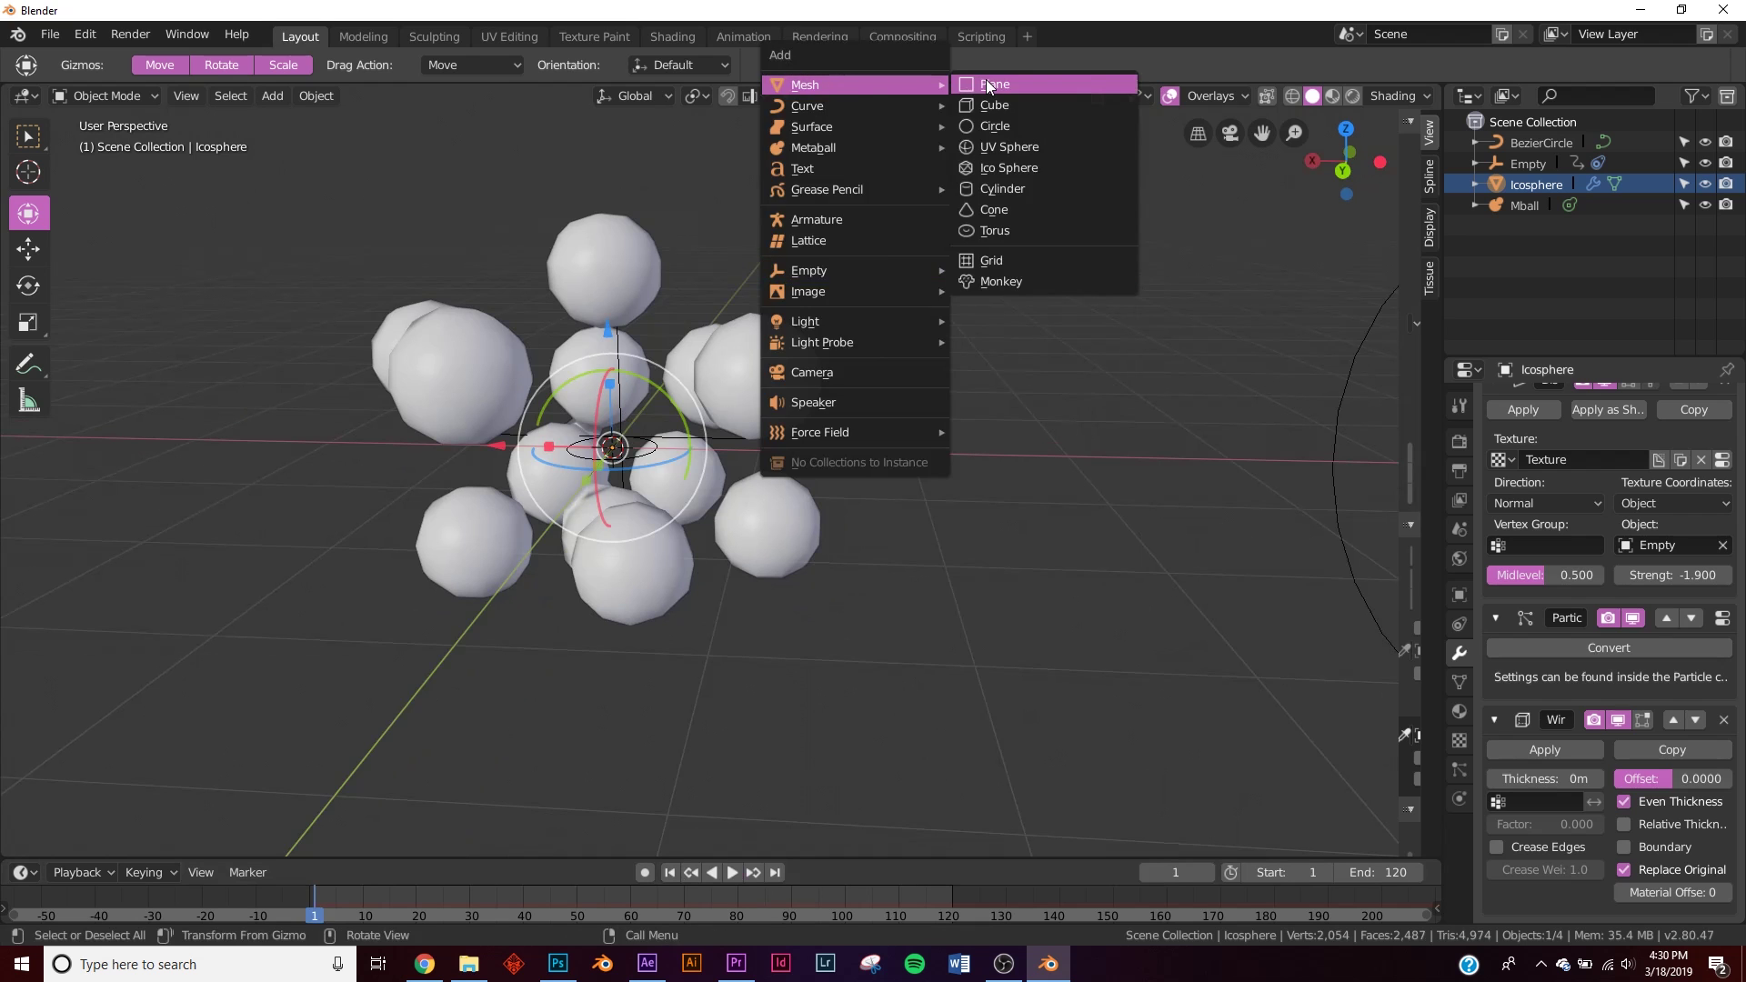
left_click(988, 84)
key("s")
left_click(613, 308)
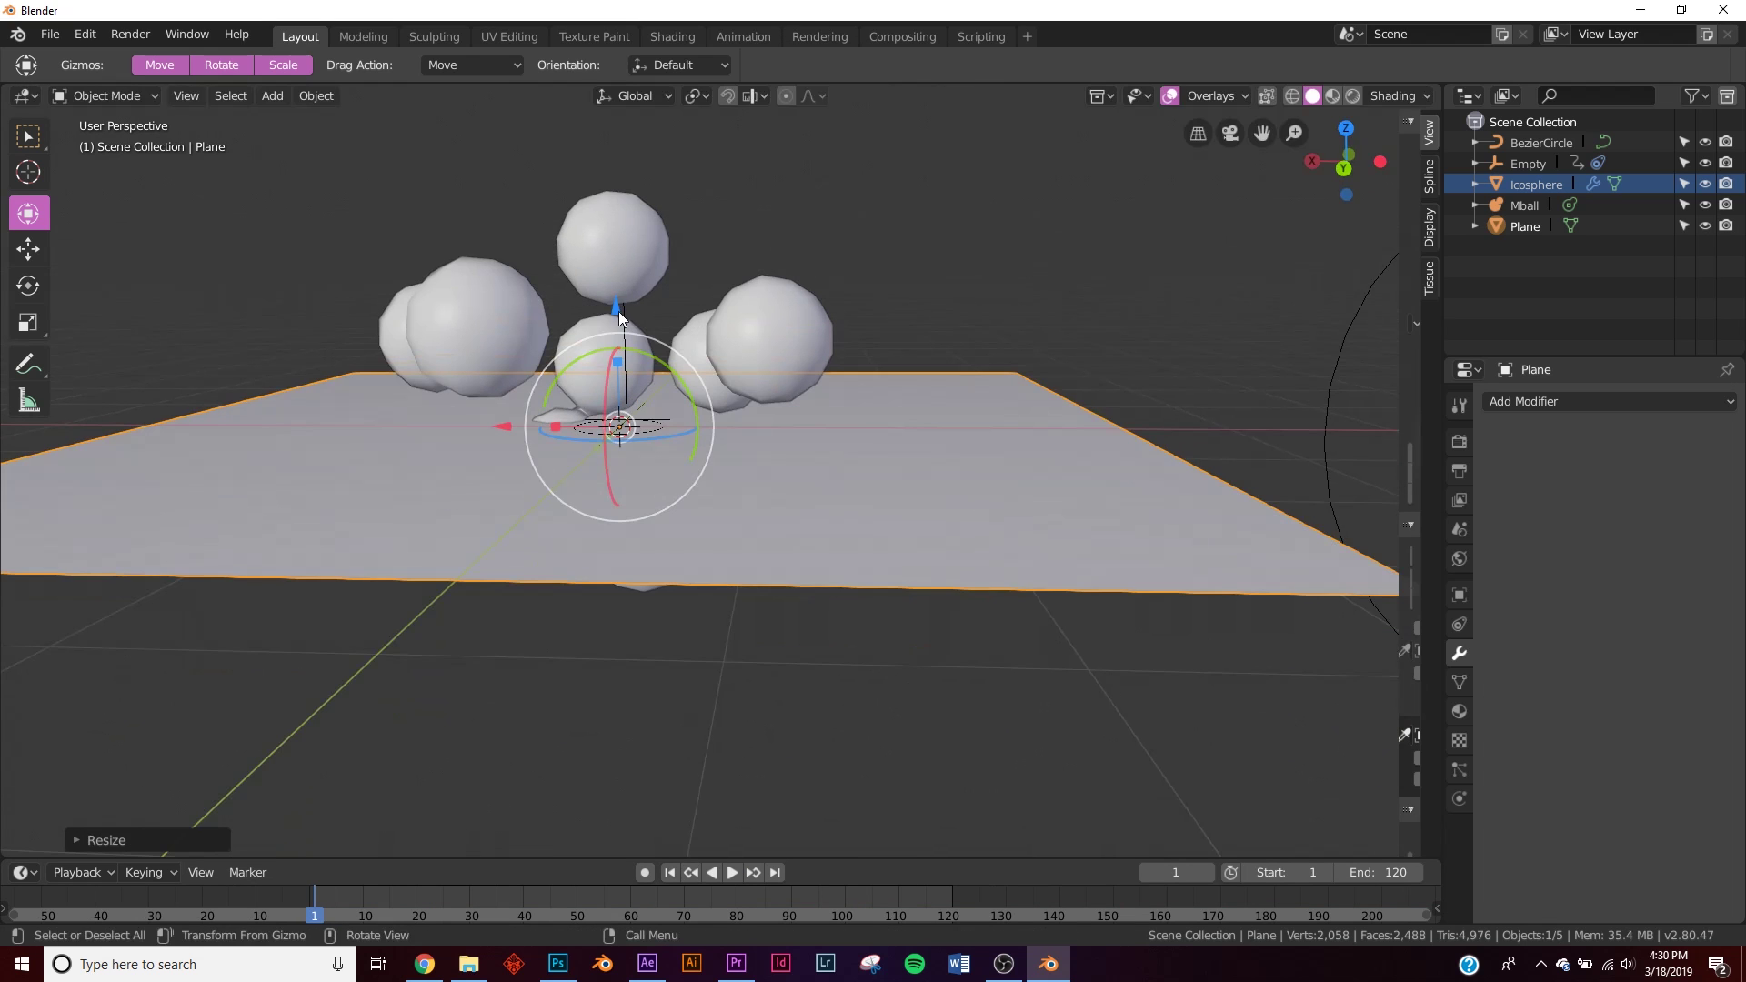
left_click_drag(618, 311, 647, 412)
- Duplicate the floor, rotate it 90° on X and push it behind the spheres as a backdrop
middle_click_drag(693, 439, 898, 487)
key("shift+d")
right_click(985, 426)
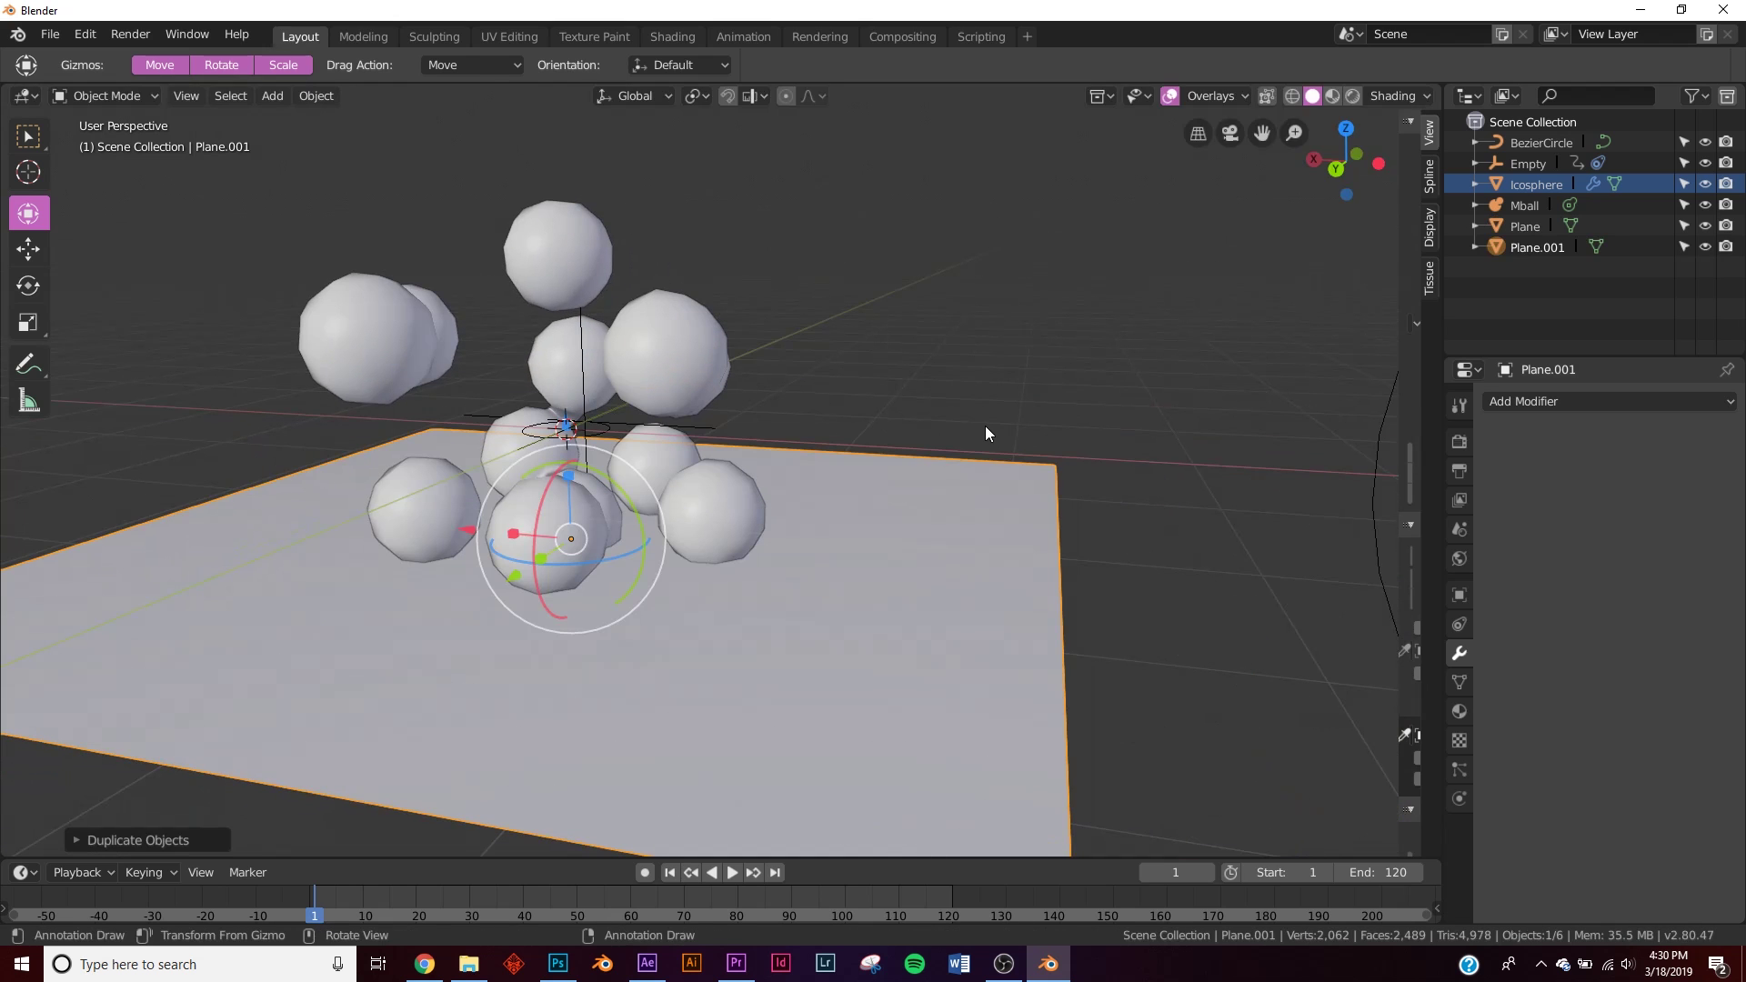
key("r")
key("x")
key("9")
key("0")
key("Return")
middle_click_drag(985, 426, 832, 482)
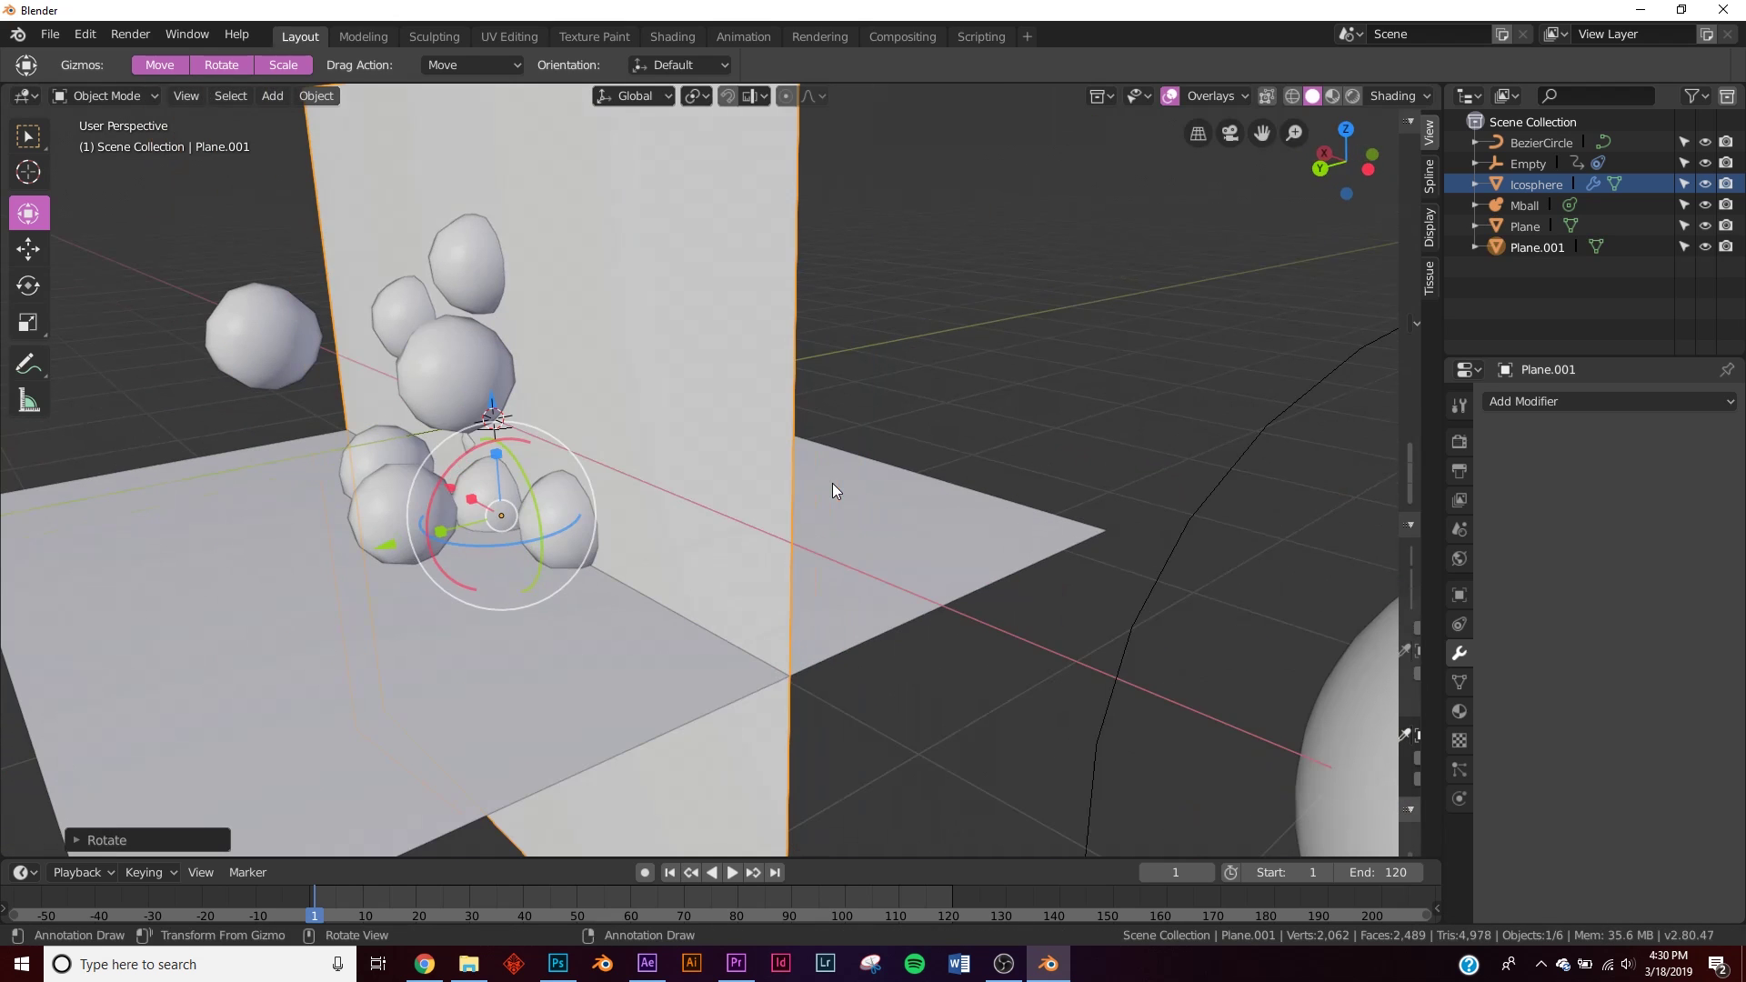
left_click_drag(388, 545, 618, 495)
middle_click_drag(618, 500, 696, 522)
middle_click_drag(776, 397, 716, 422)
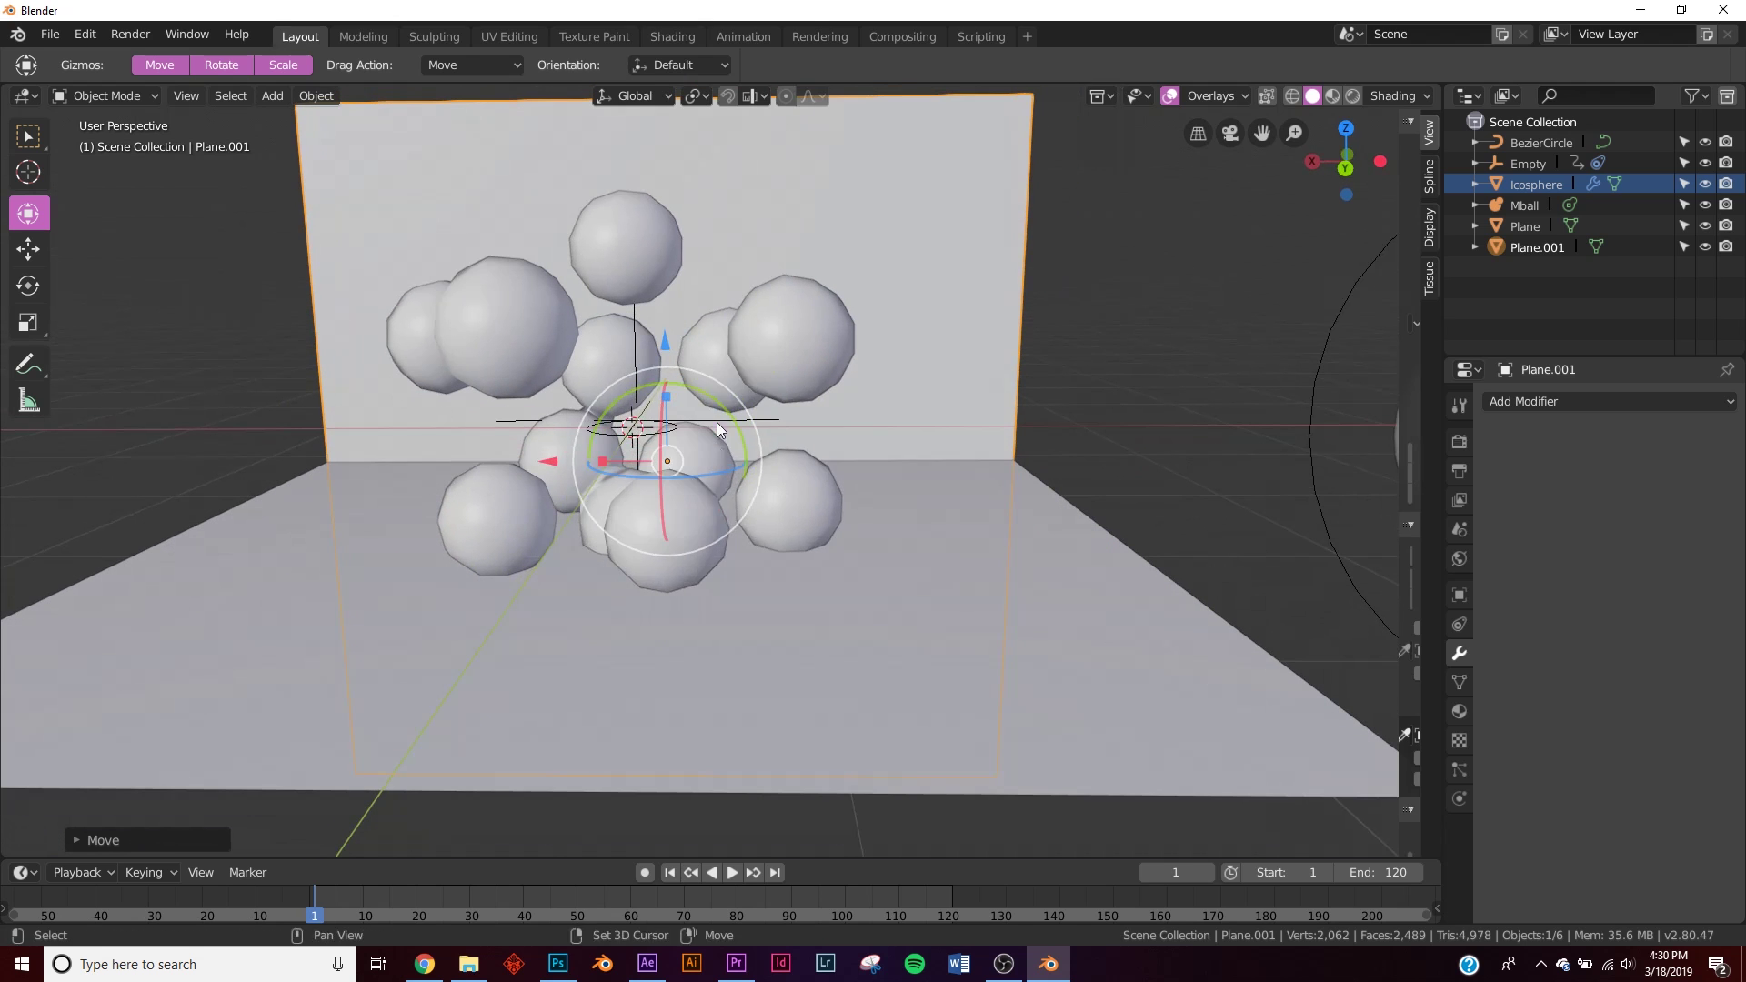
key("shift+a")
- Add a camera aligned to the view, framing the spheres at a 34mm focal length
left_click(656, 696)
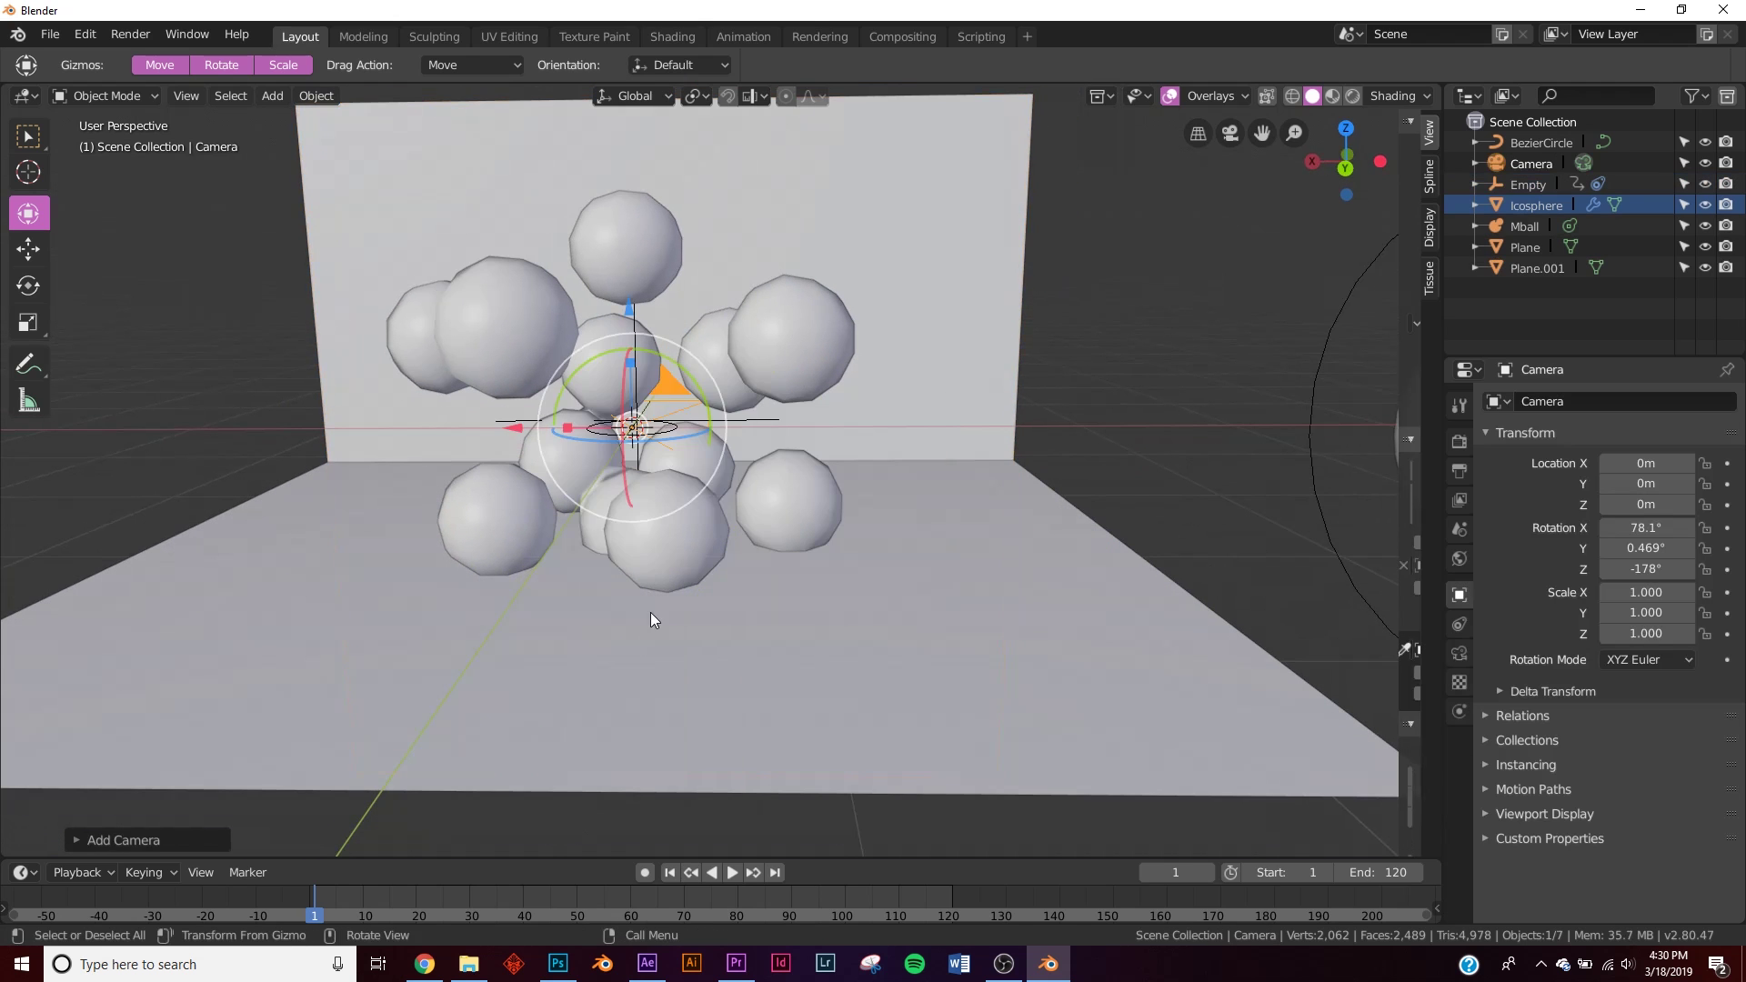
middle_click_drag(651, 613, 706, 644)
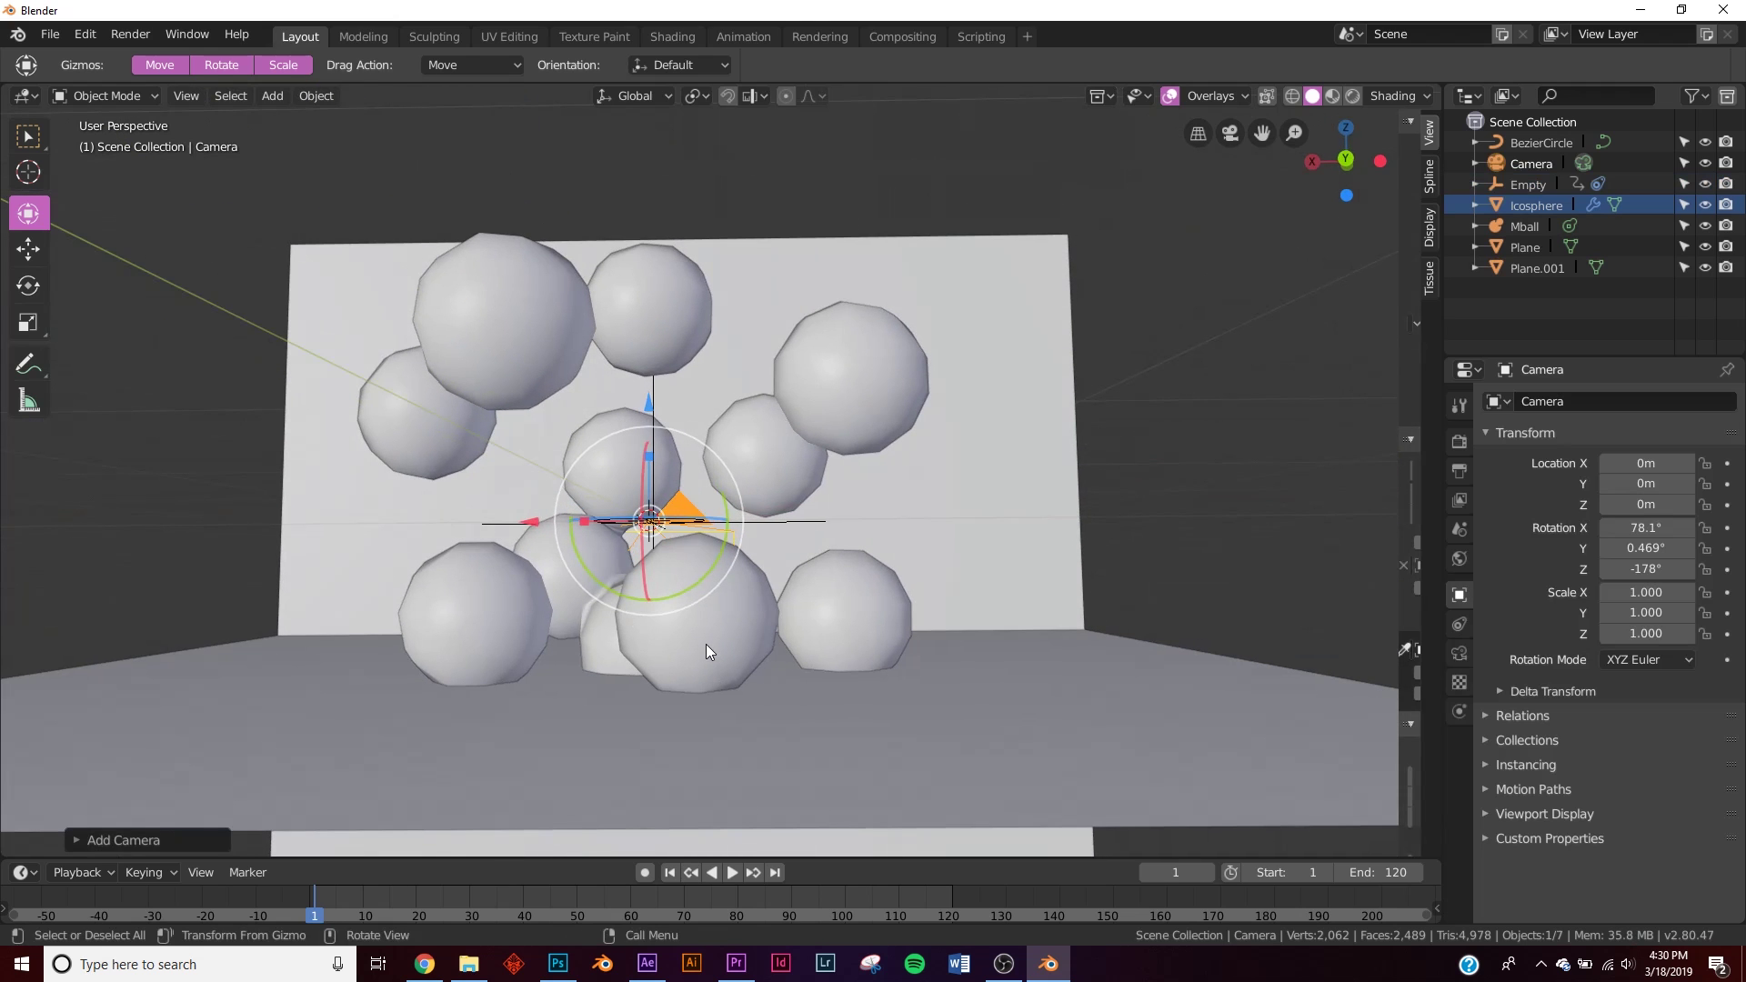
key("ctrl+alt+KP_0")
key("g")
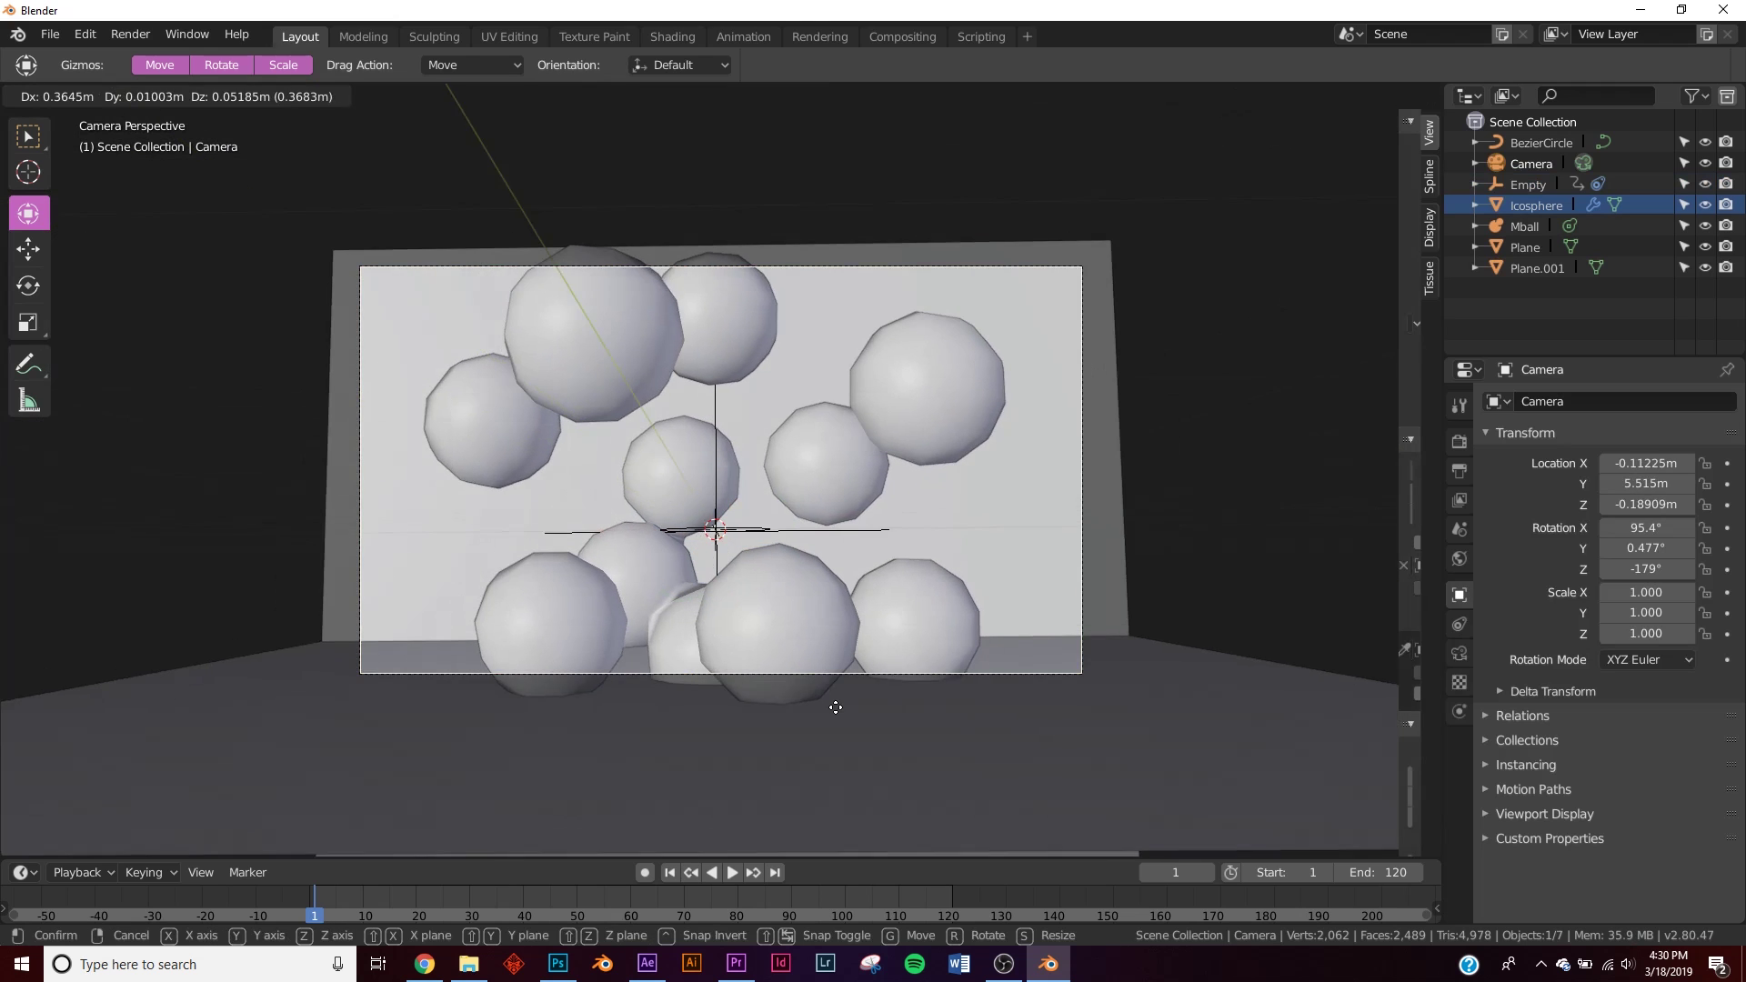
left_click(840, 726)
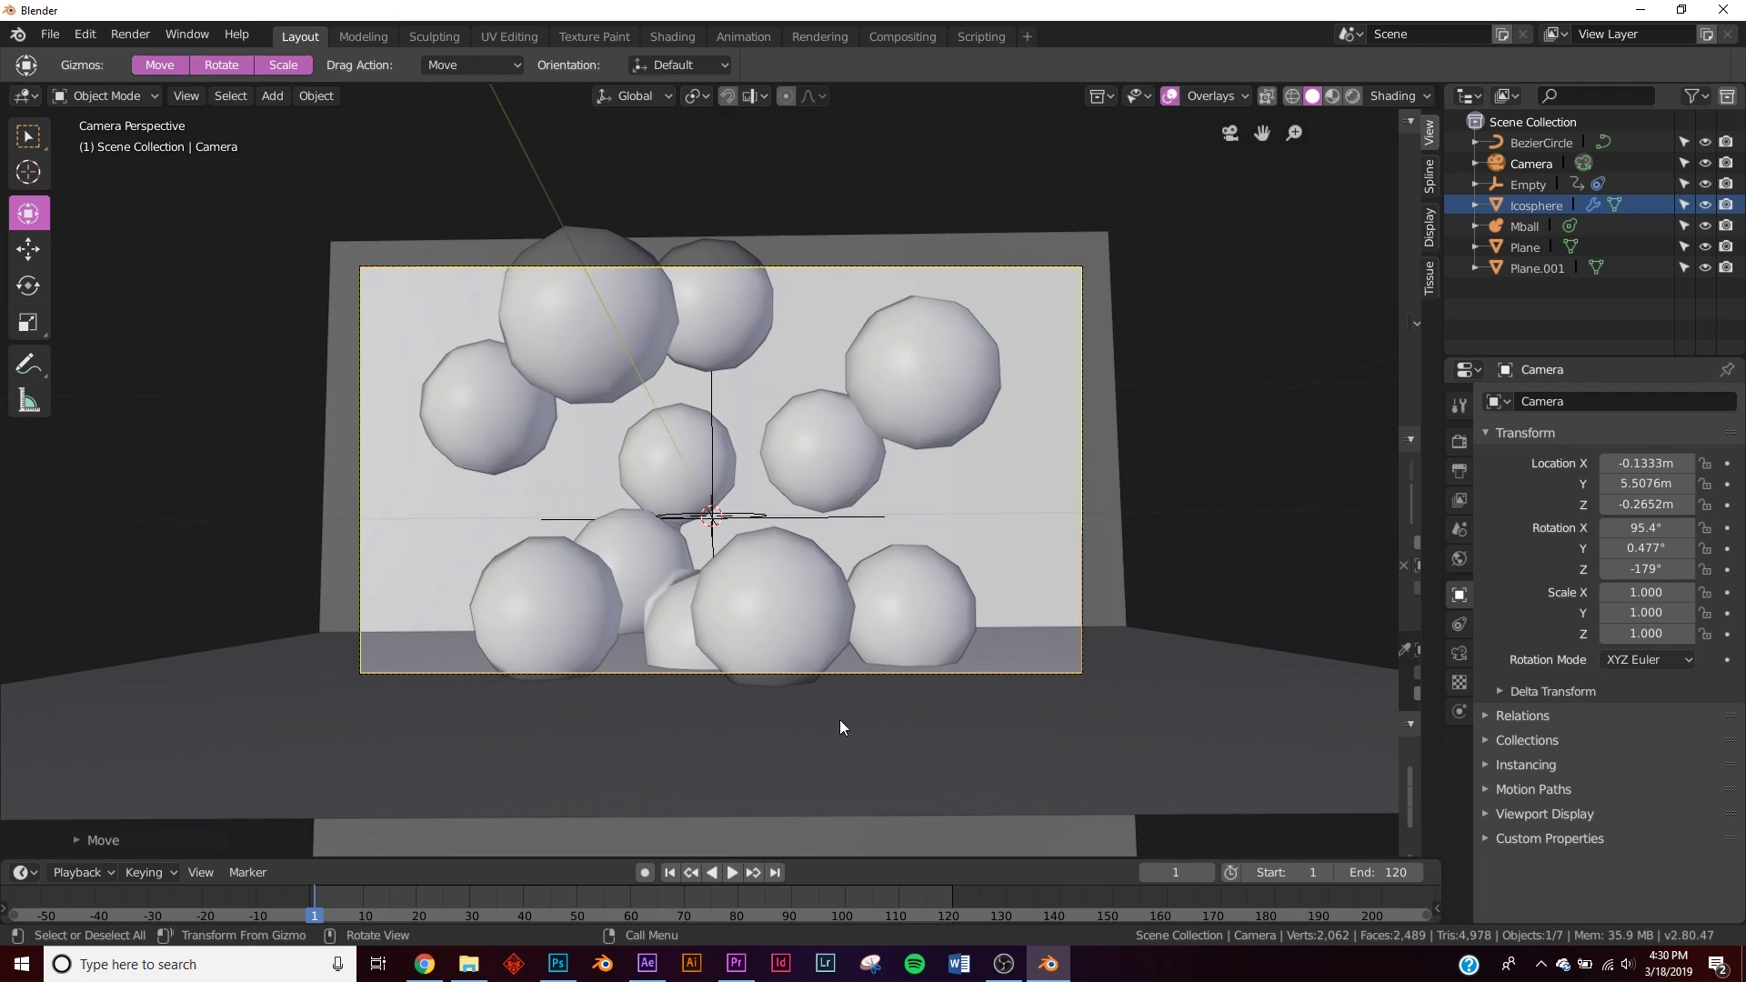
left_click(1530, 165)
left_click(1459, 653)
left_click_drag(1661, 498, 1615, 498)
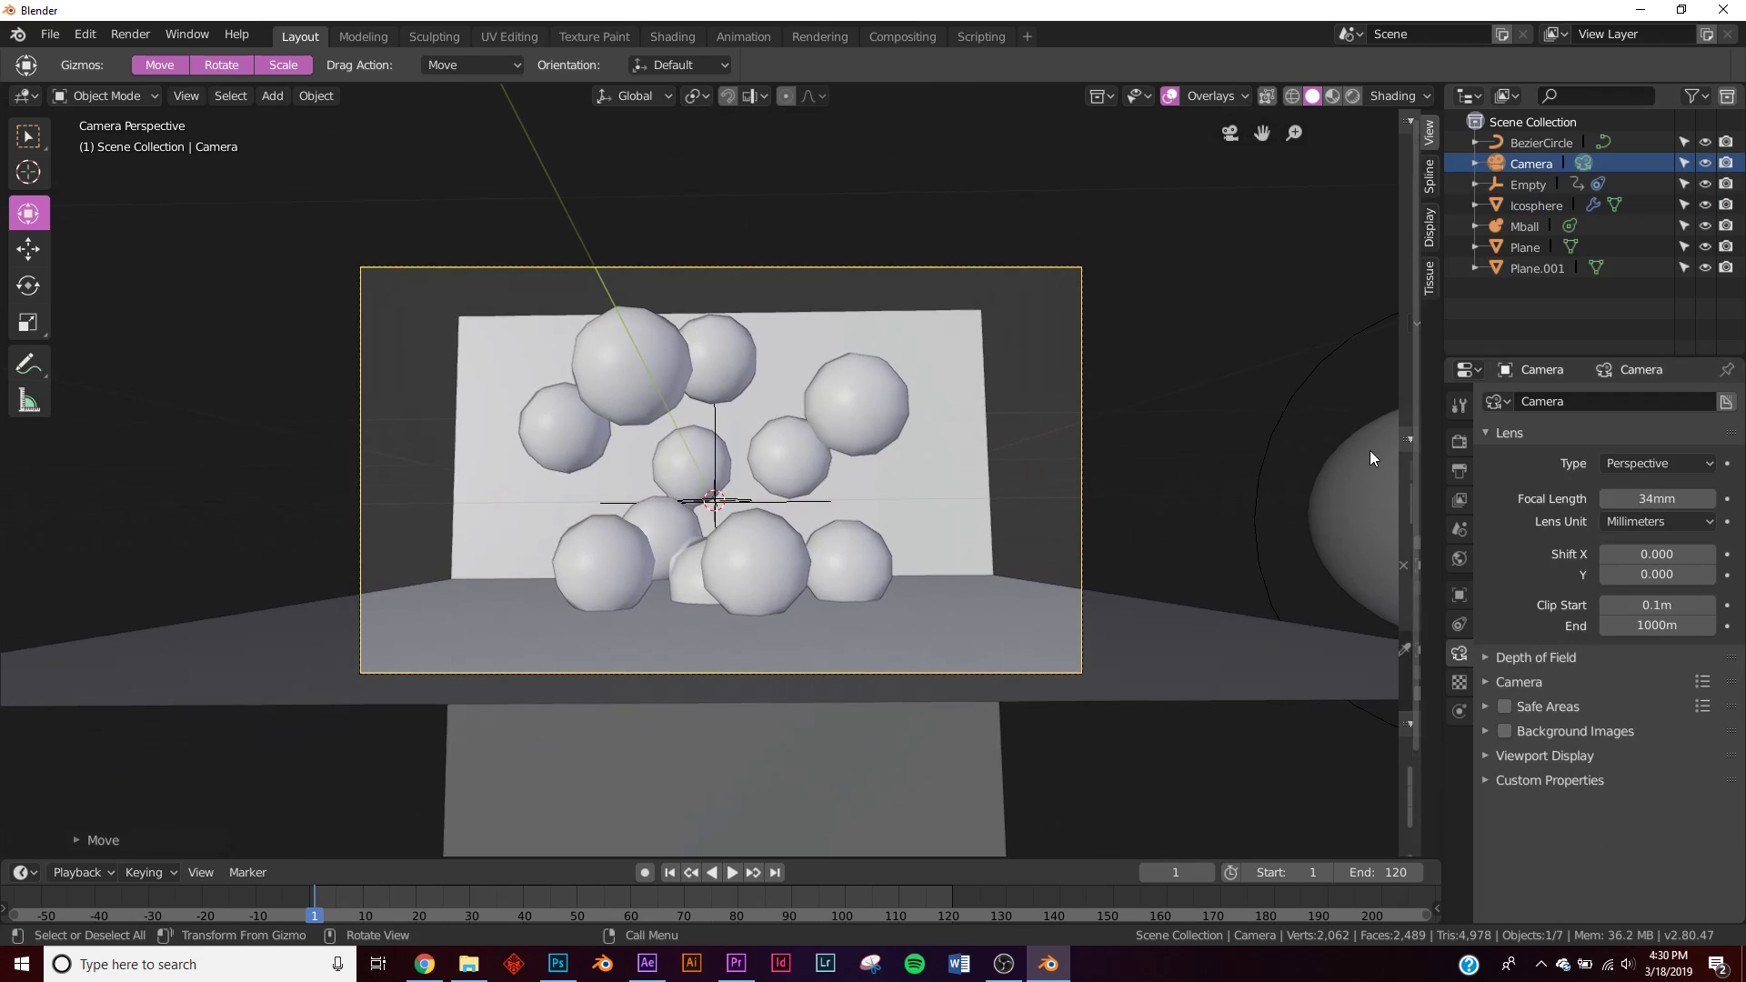
- Scale up both the backdrop and floor planes
left_click(928, 468)
key("s")
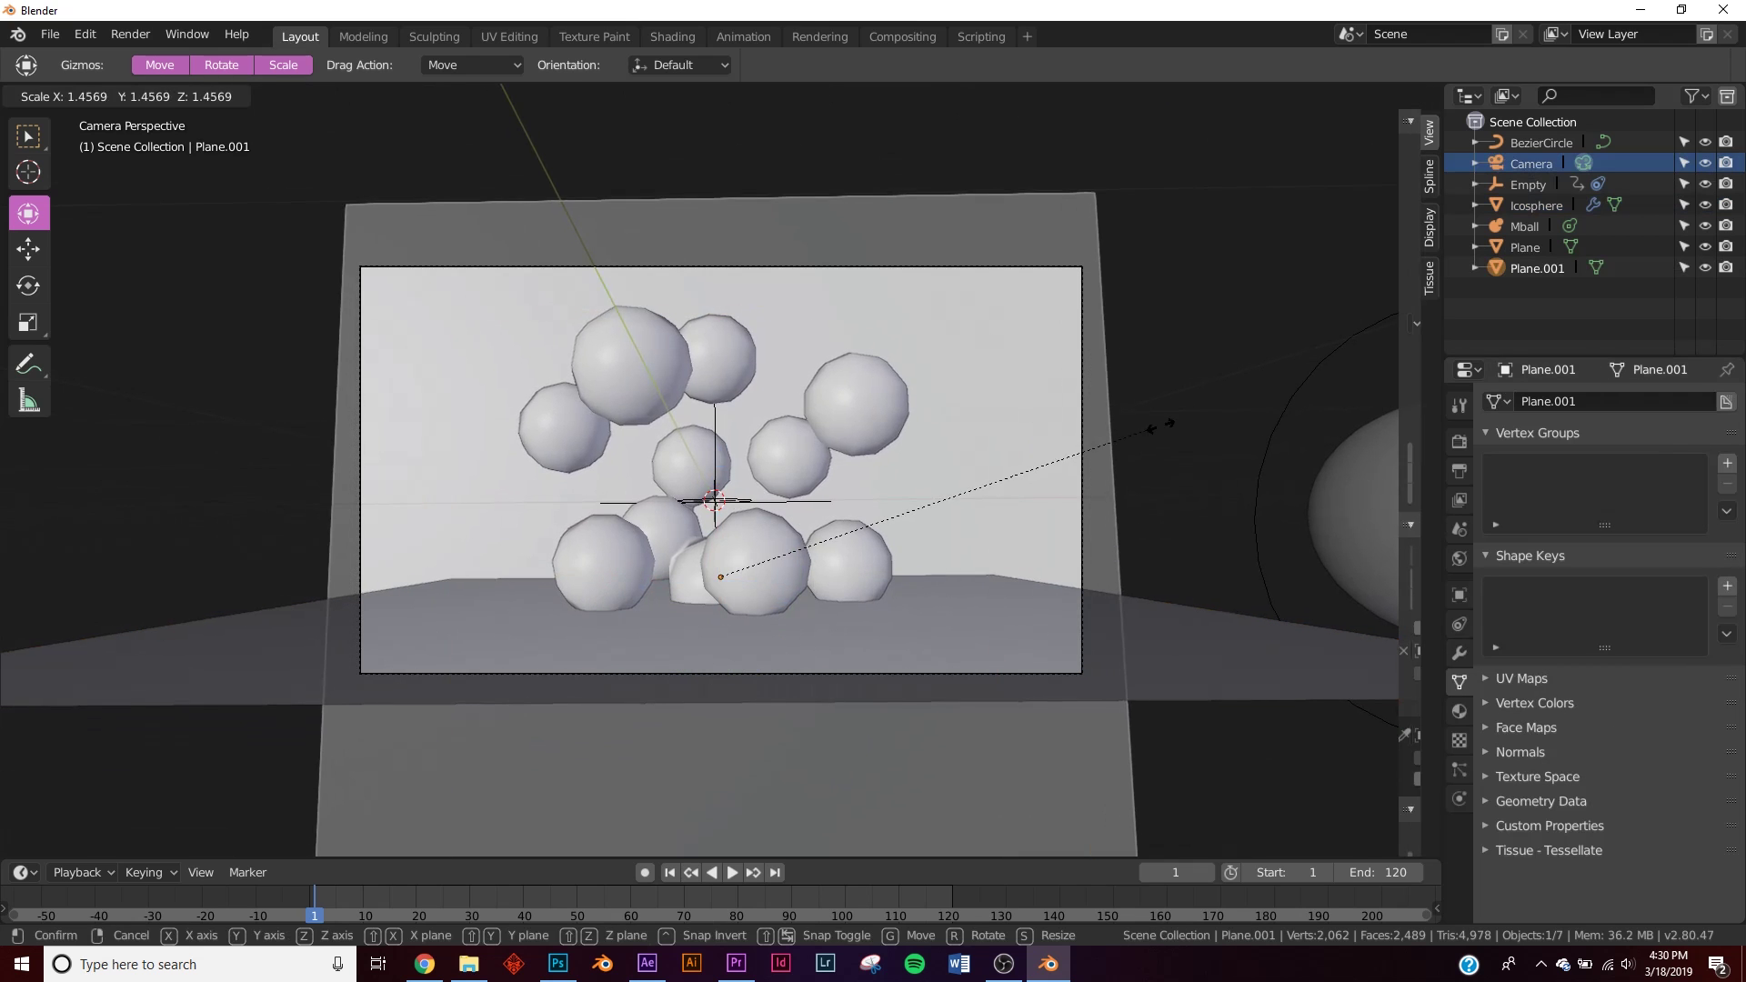
left_click(1191, 427)
left_click(1004, 651)
key("s")
left_click(1206, 577)
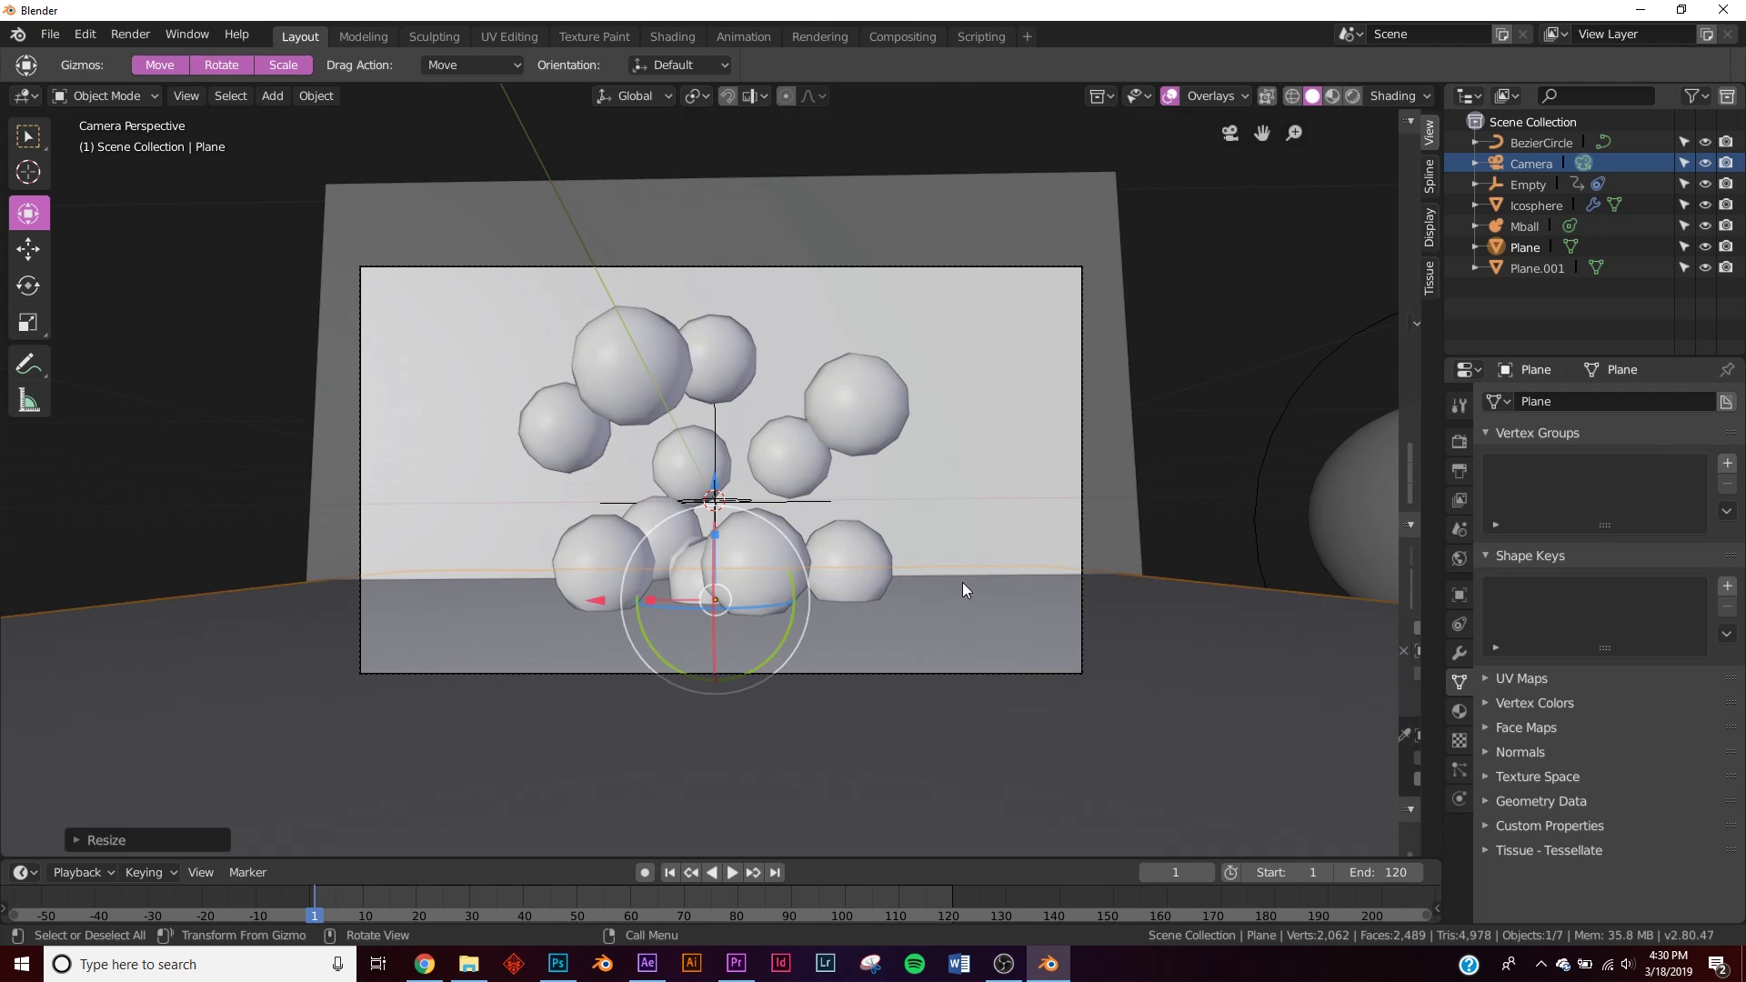
- Switch to Material Preview shading and lower the floor plane away from the spheres
key("z")
left_click(838, 690)
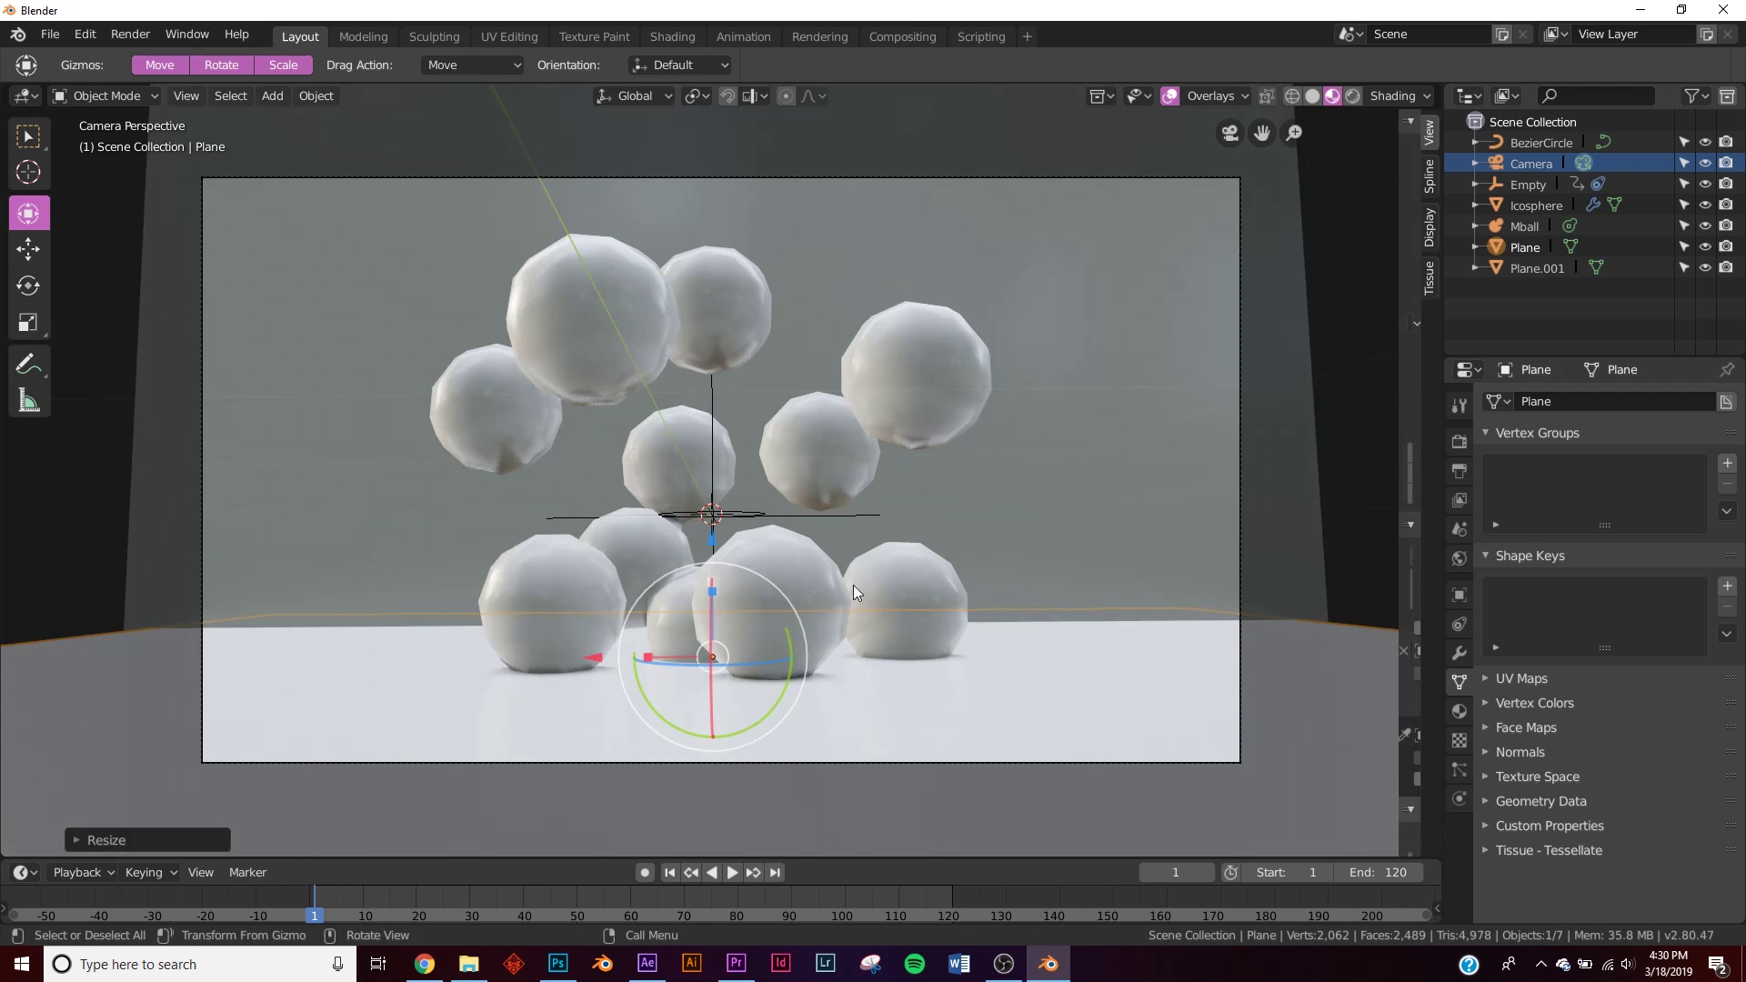
left_click_drag(713, 538, 729, 603)
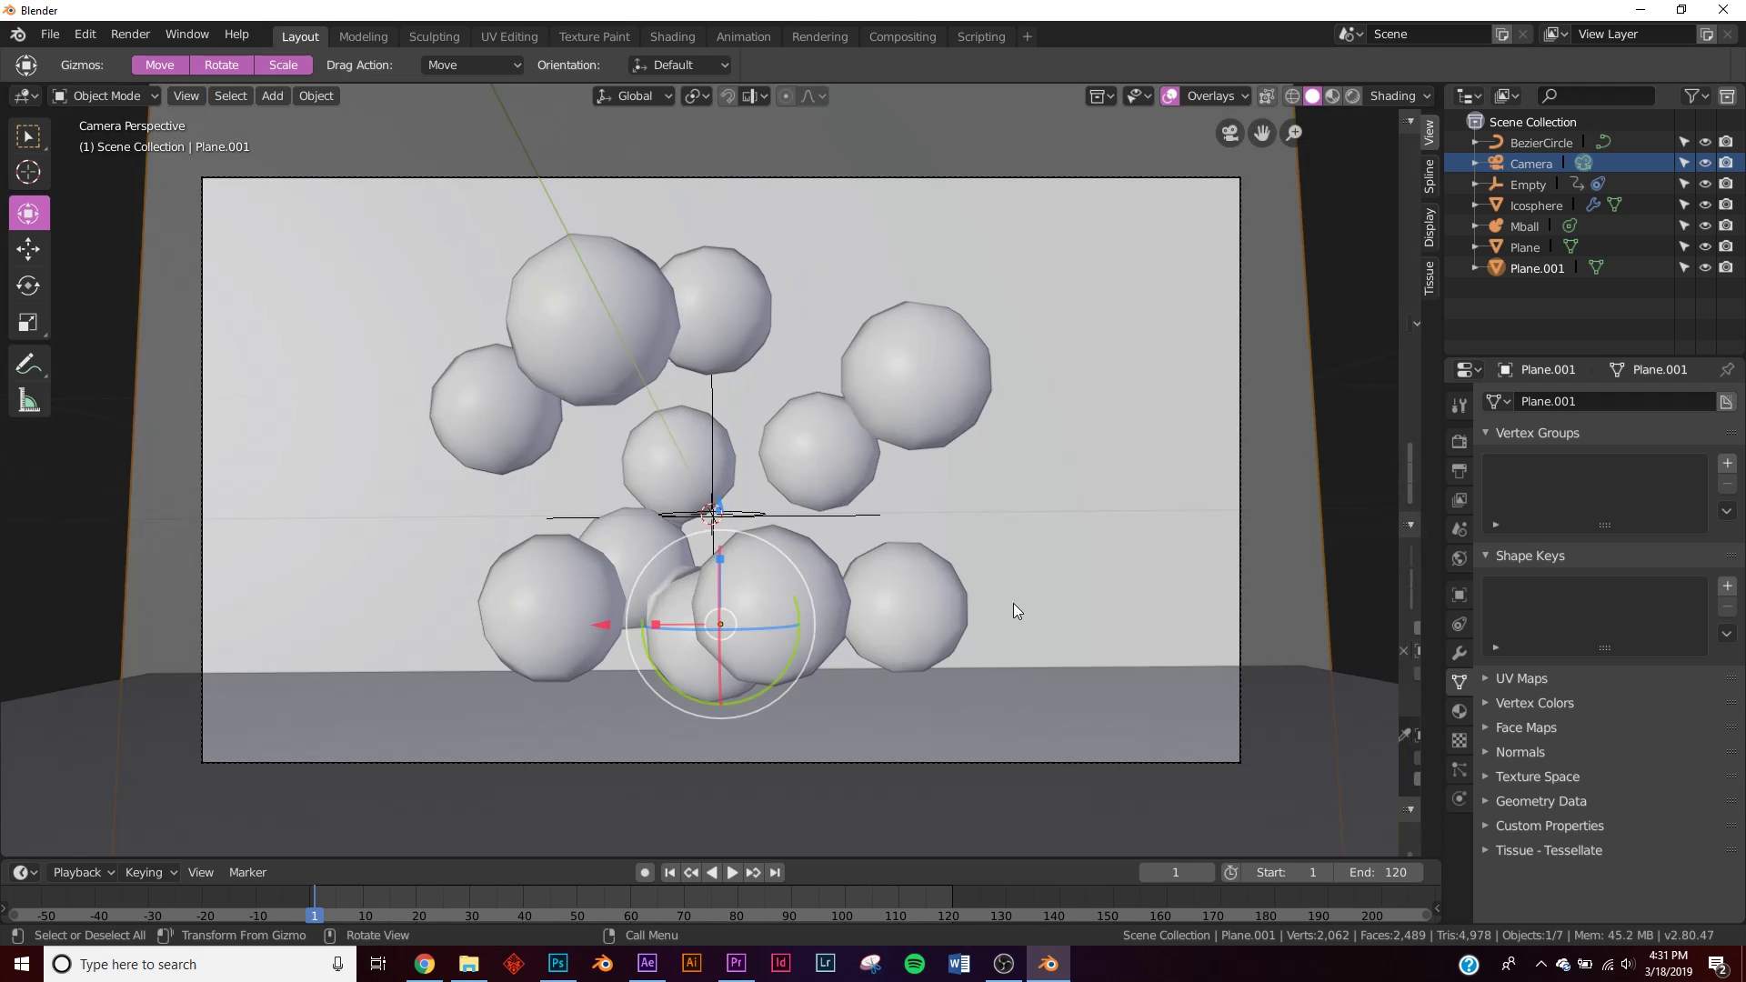
- Add an Area light and raise it straight above the cluster
key("shift+a")
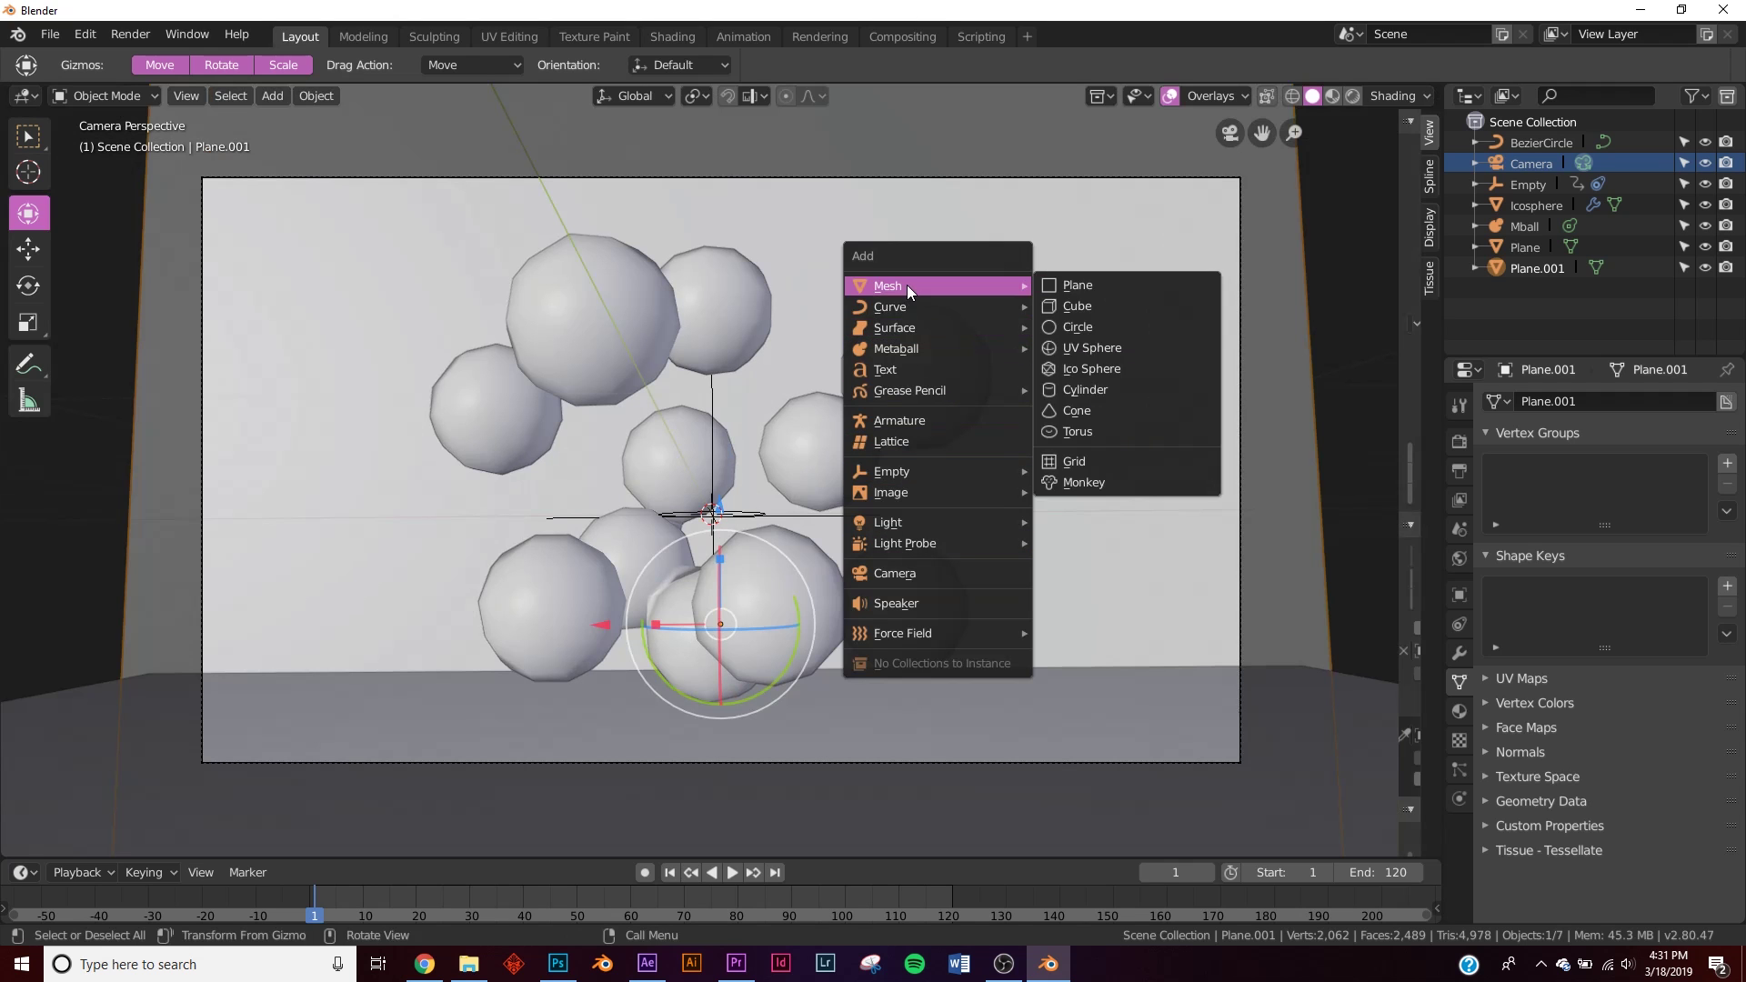
mouse_move(910, 522)
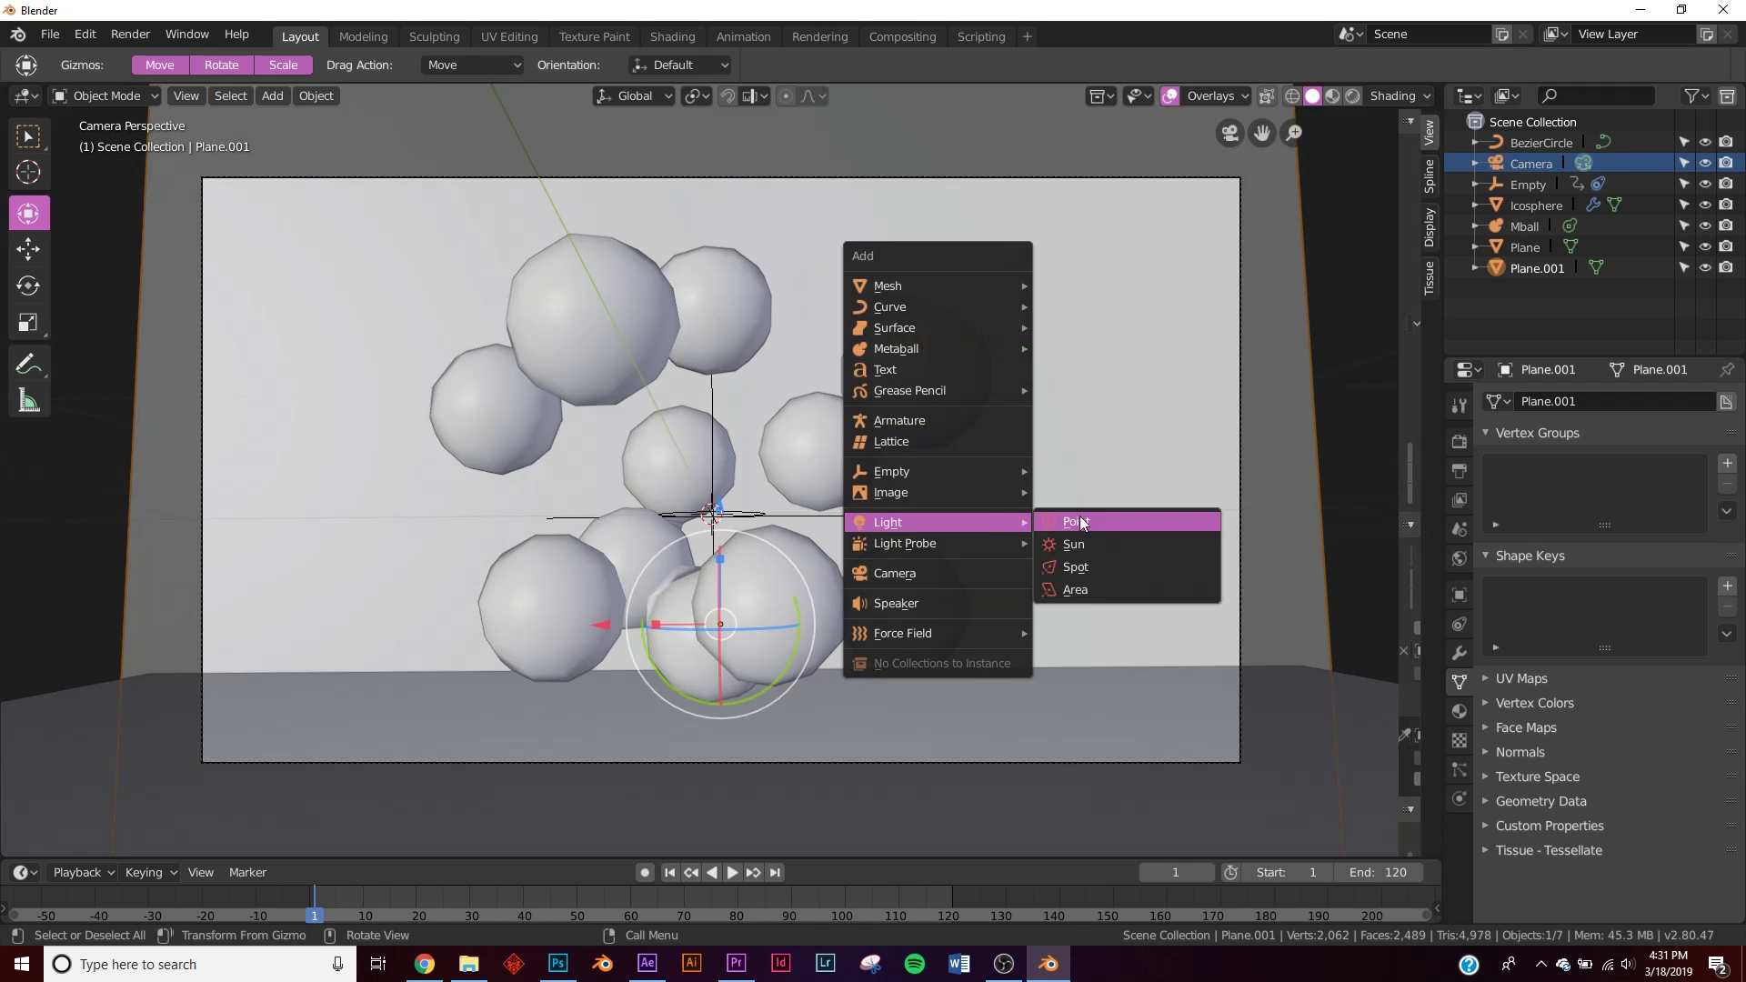
left_click(1075, 589)
middle_click_drag(740, 458, 744, 500)
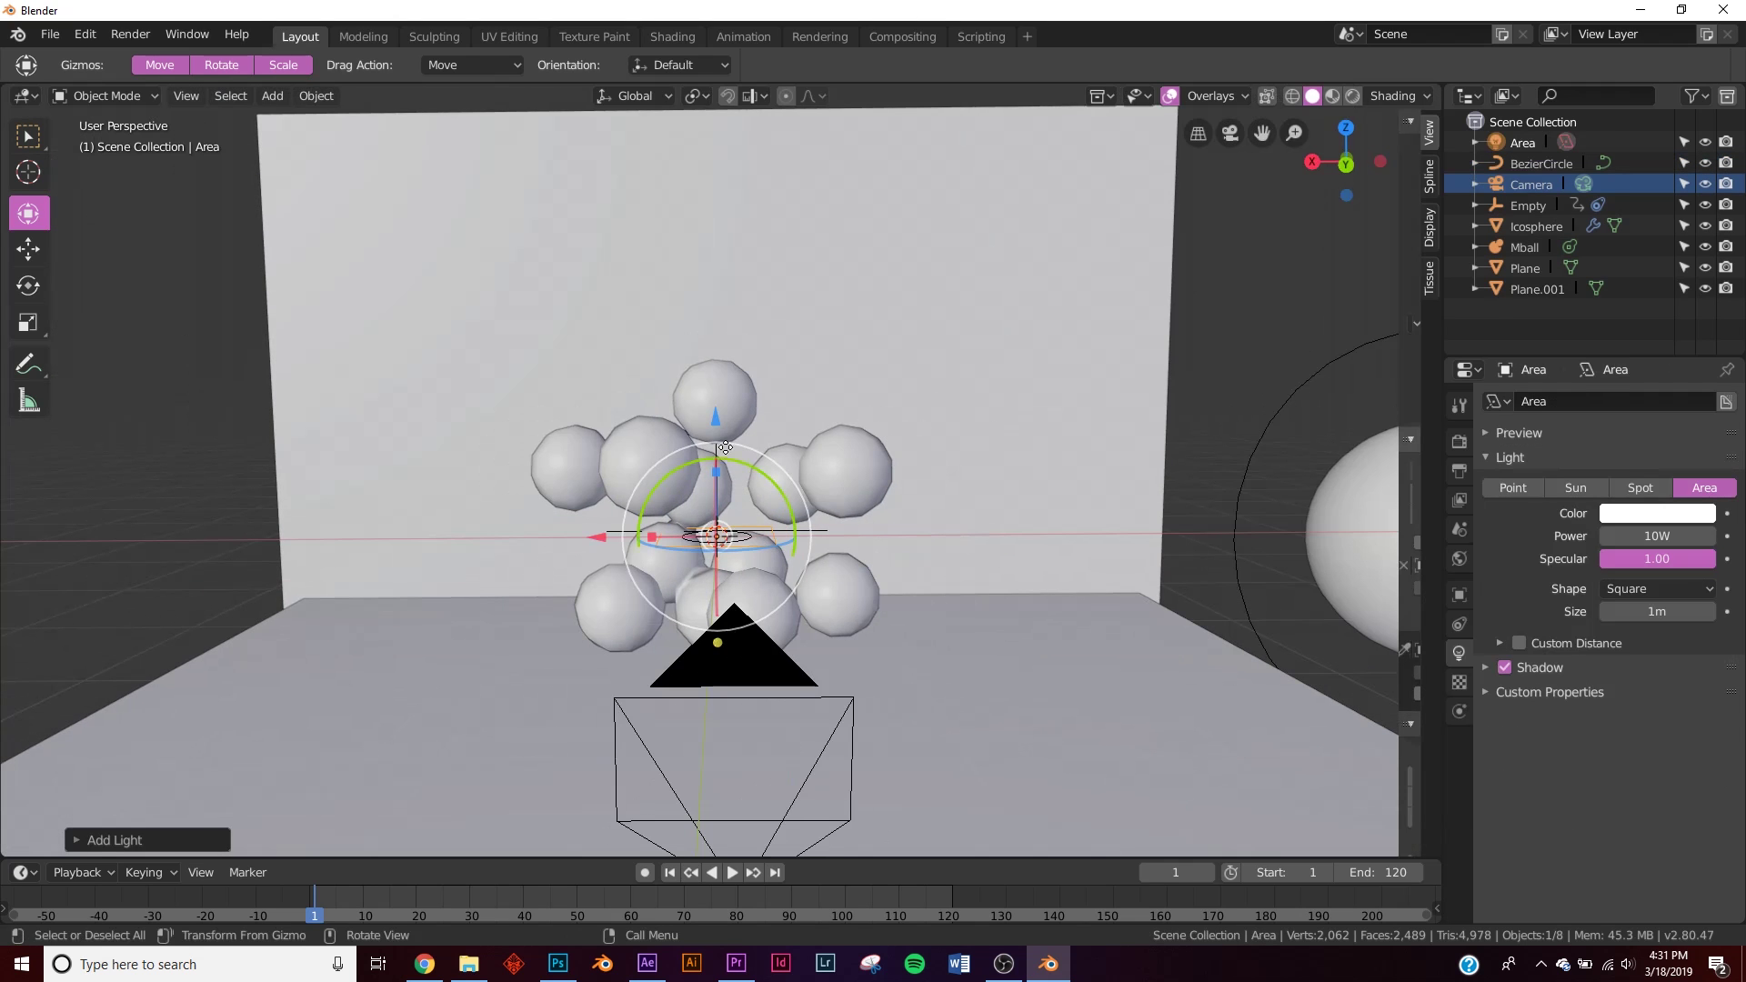
left_click_drag(725, 447, 708, 119)
key("KP_0")
- Switch to Rendered shading and scale up the area light
key("z")
left_click(728, 329)
scroll(871, 346, "down", 2)
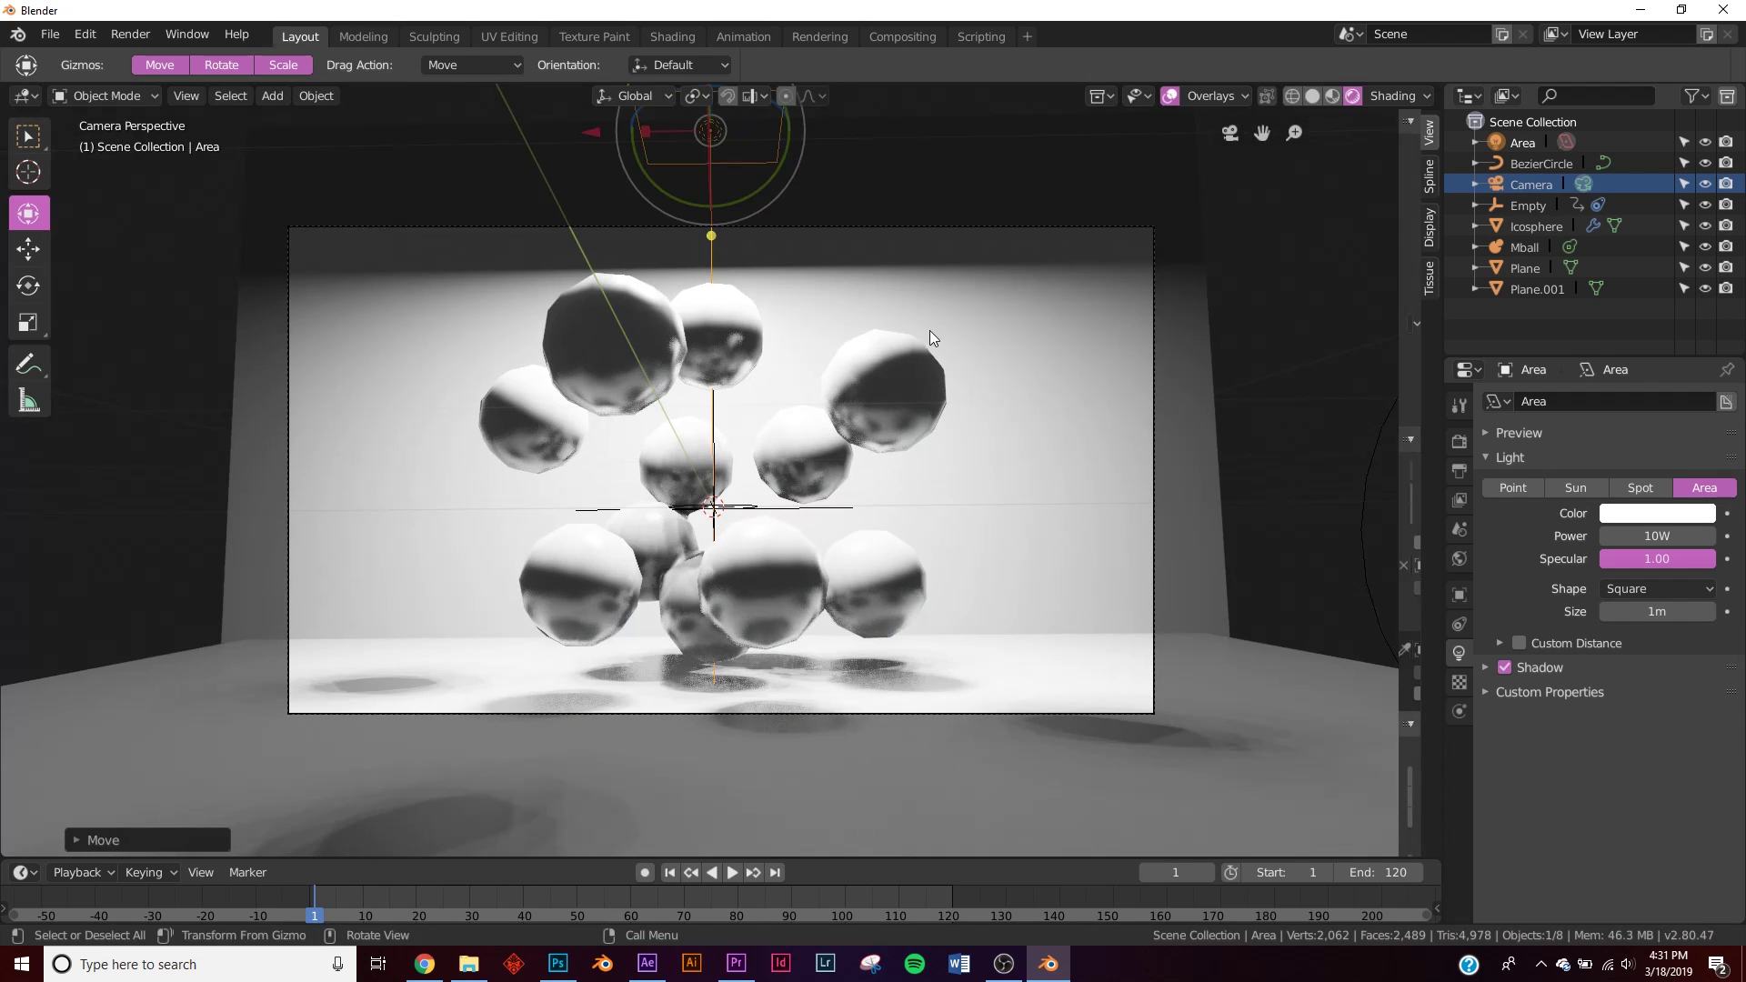
key("s")
left_click(614, 422)
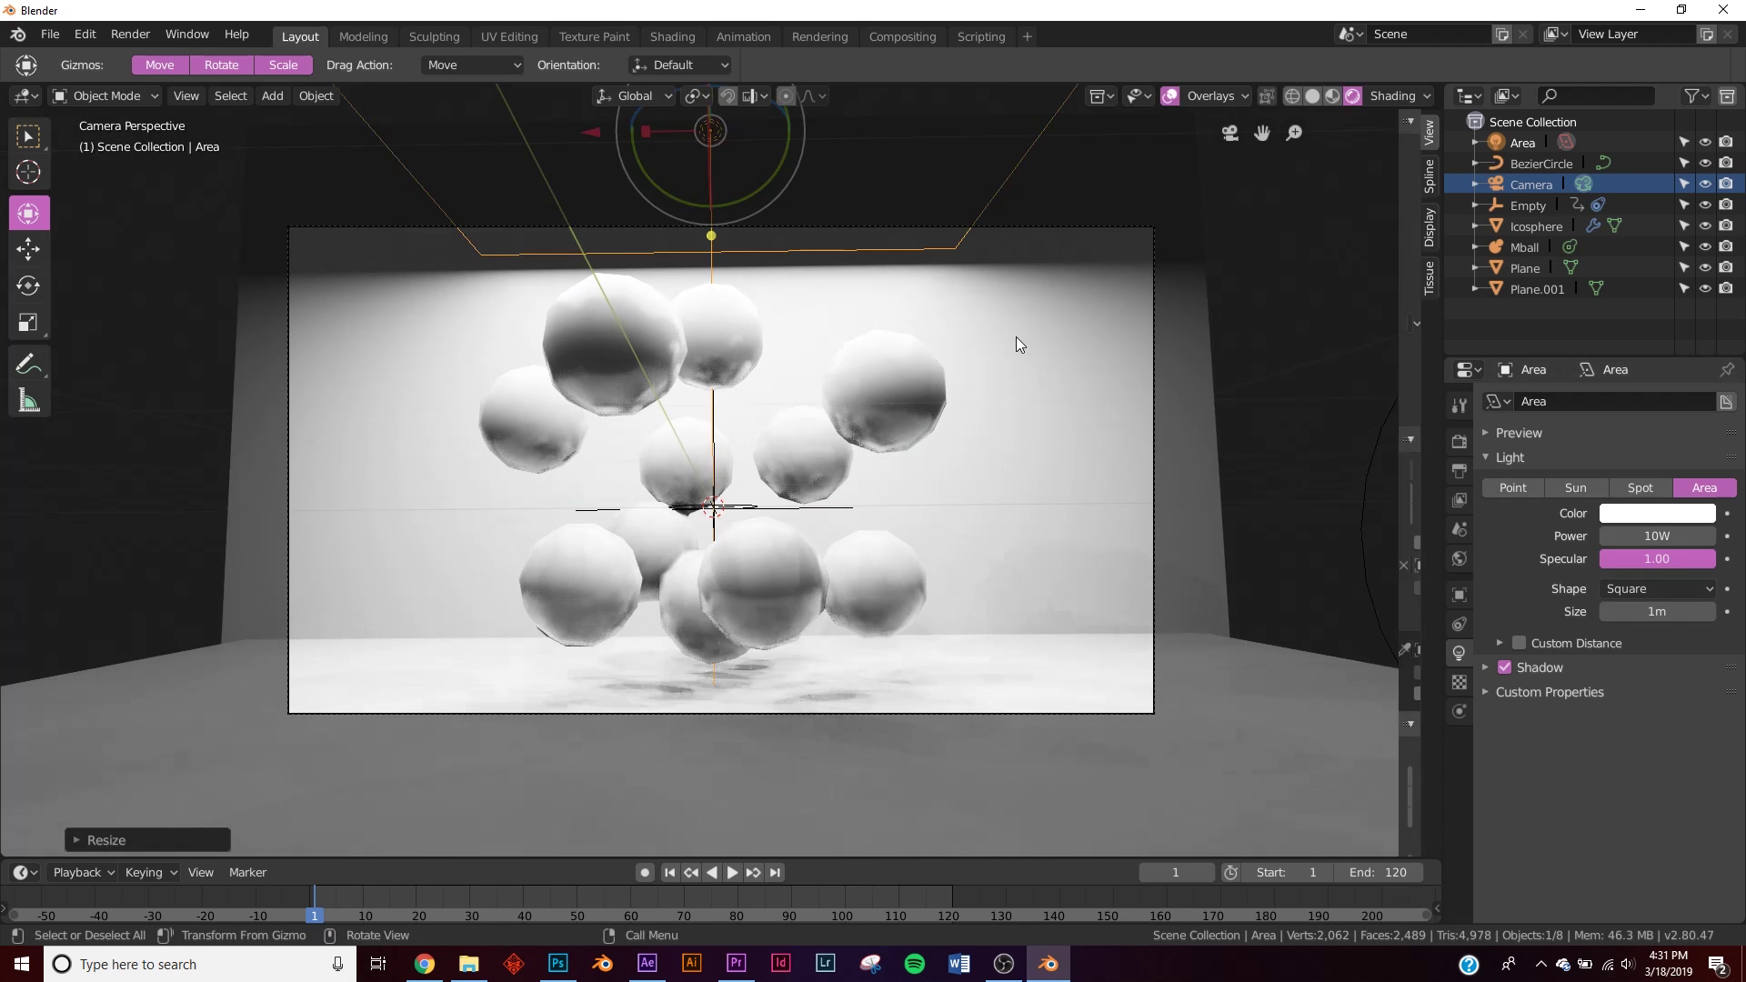
- Toggle Soft Shadows in the Eevee render shadow settings
left_click(1460, 442)
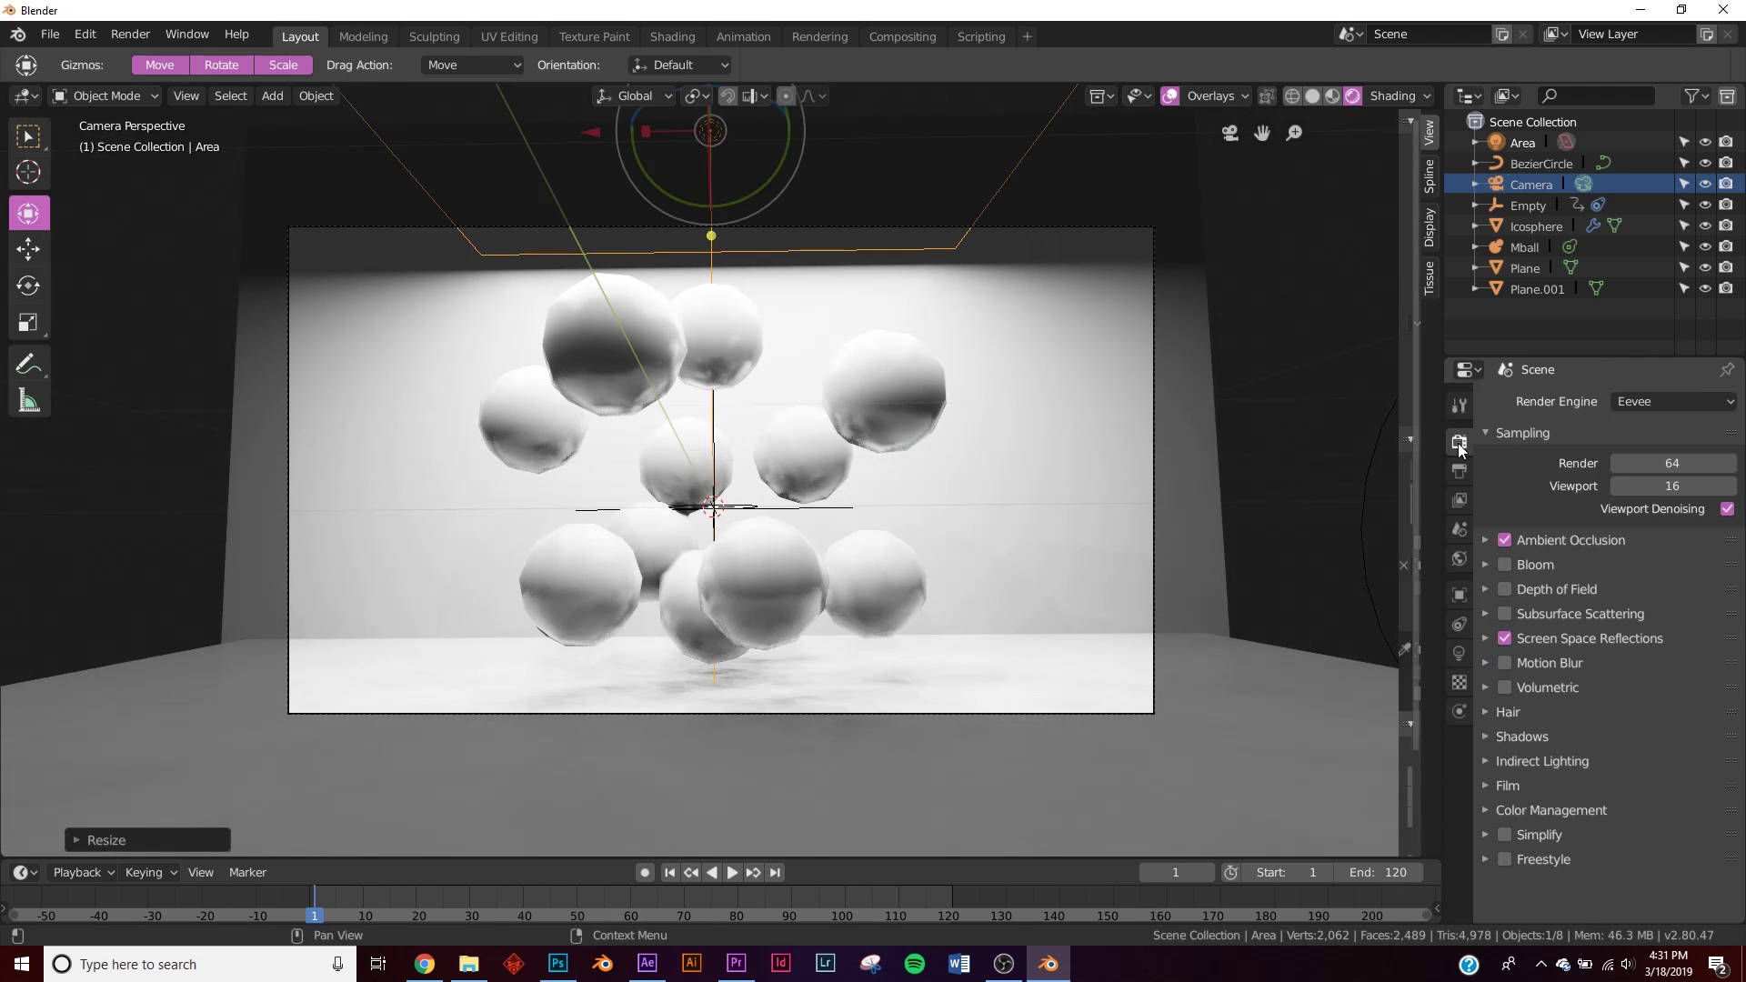
left_click(1502, 737)
scroll(1601, 755, "down", 2)
left_click(1707, 760)
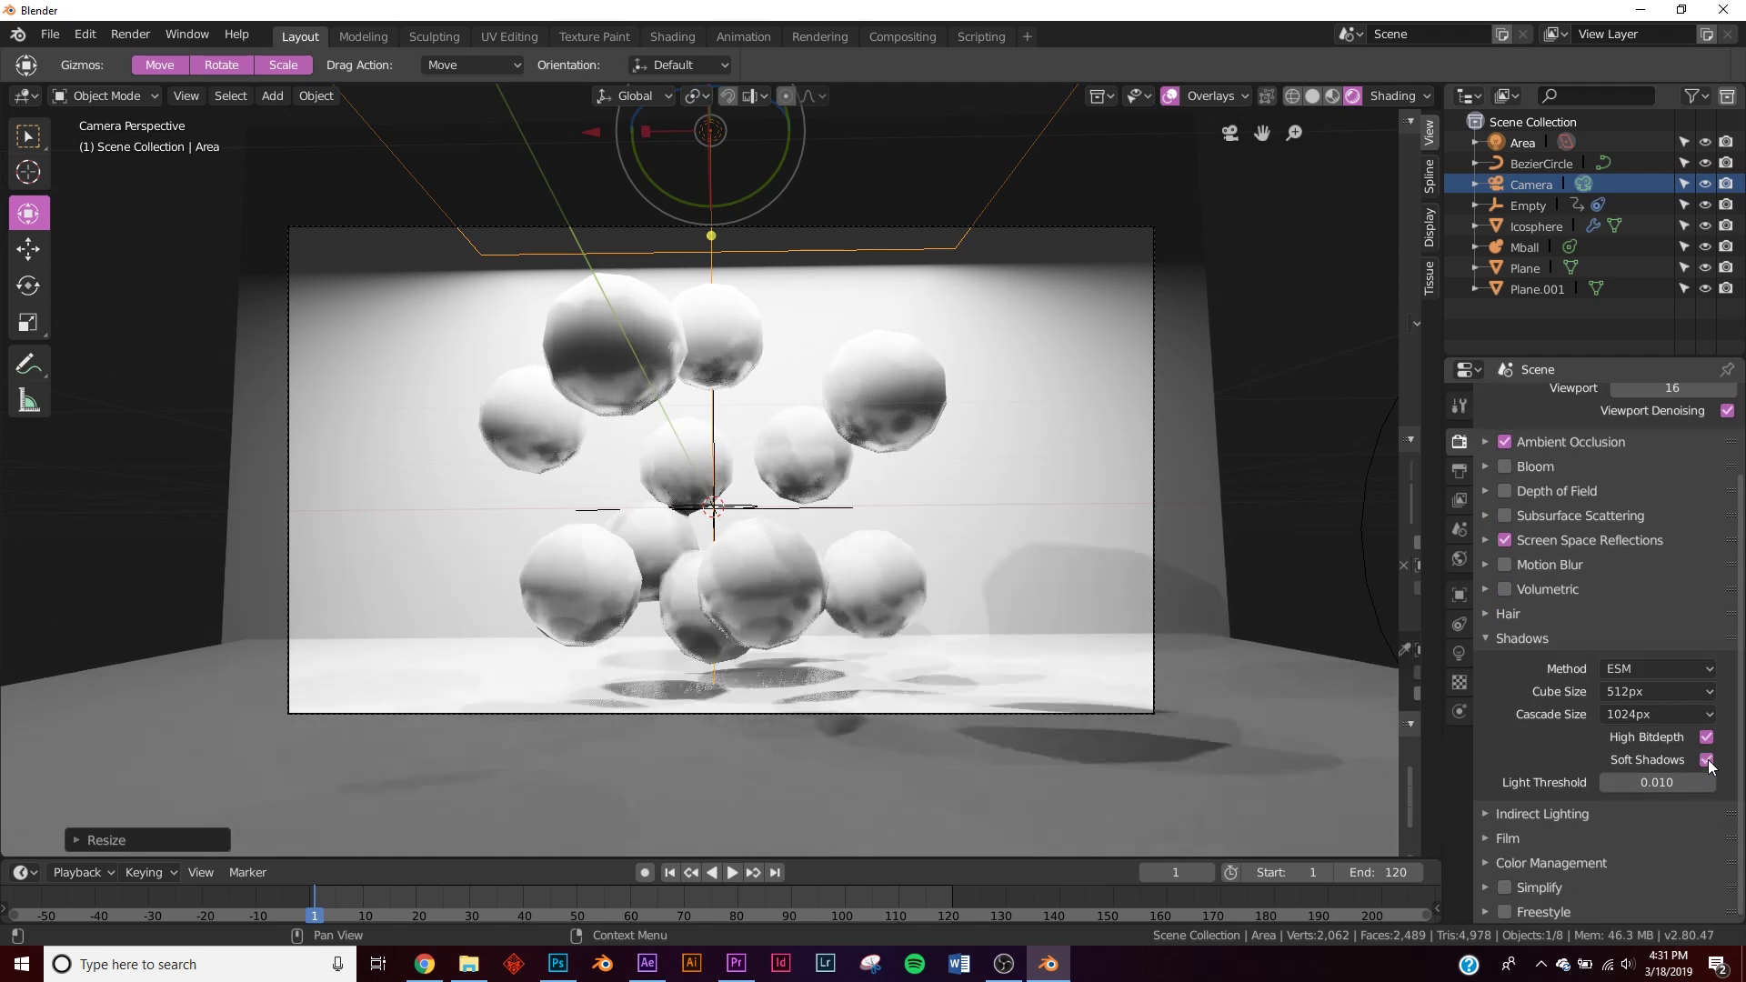
middle_click_drag(906, 508, 883, 520)
key("KP_0")
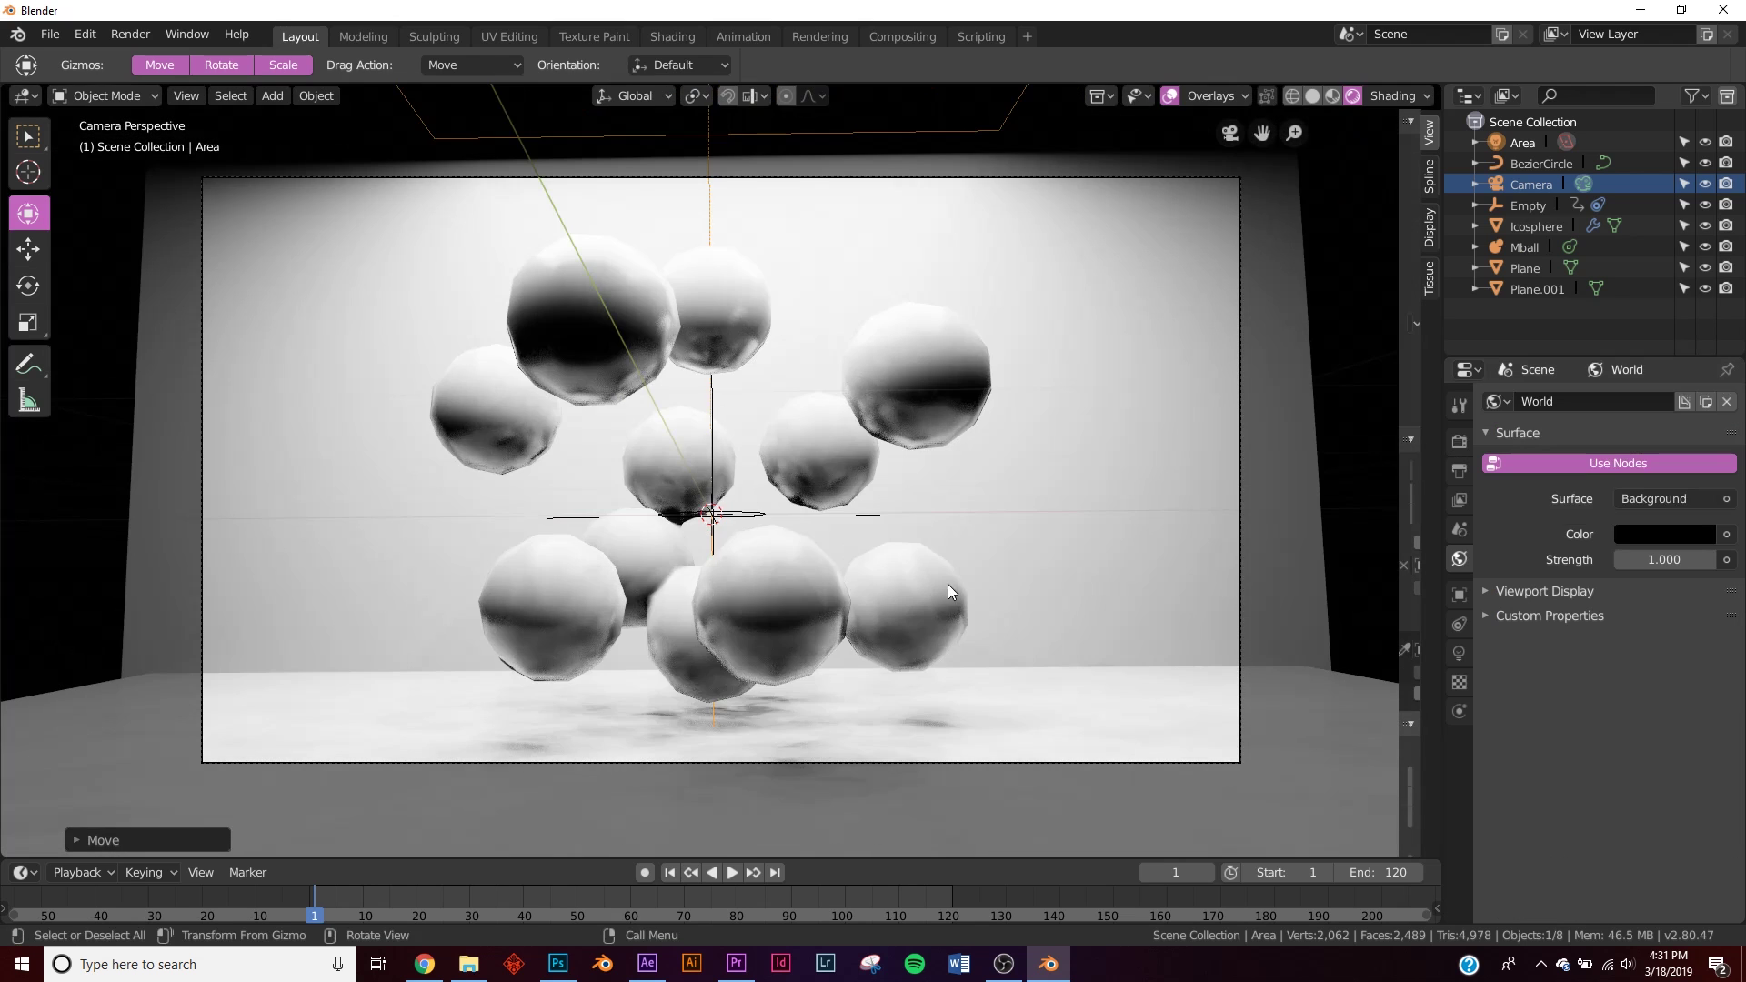
- Set the floor material's Metallic to 1.0 and darken its base colour
left_click(1322, 772)
left_click(1460, 712)
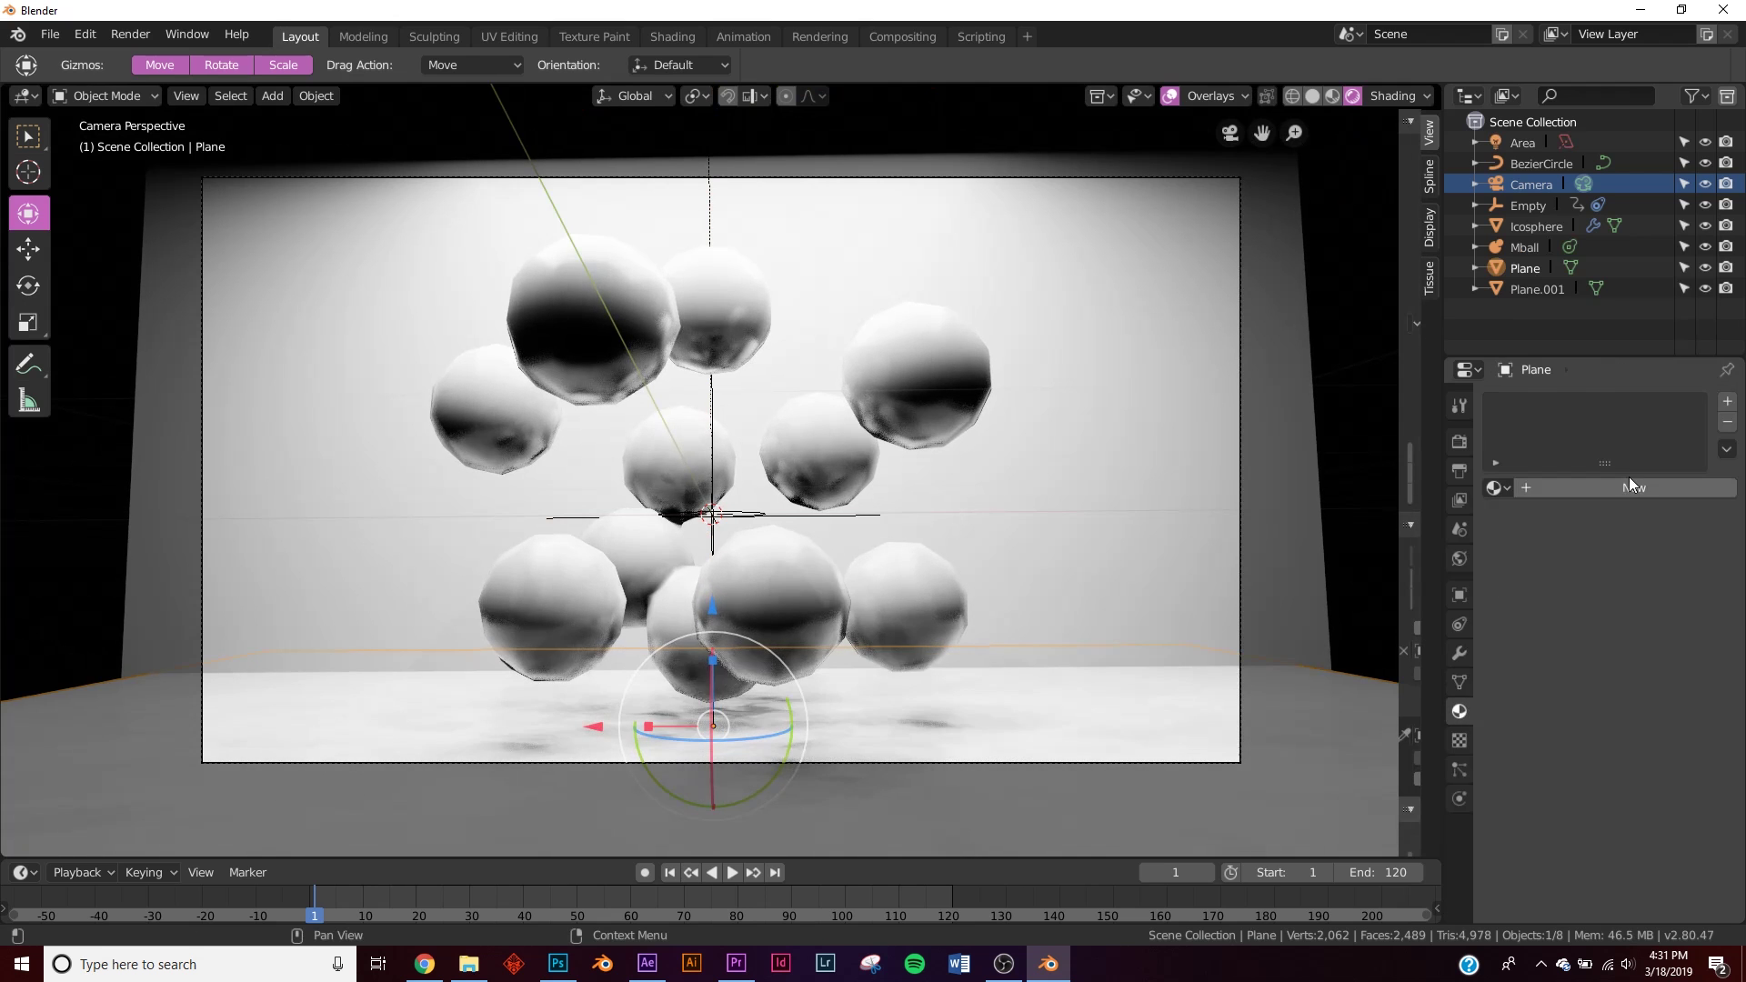
scroll(1644, 819, "down", 3)
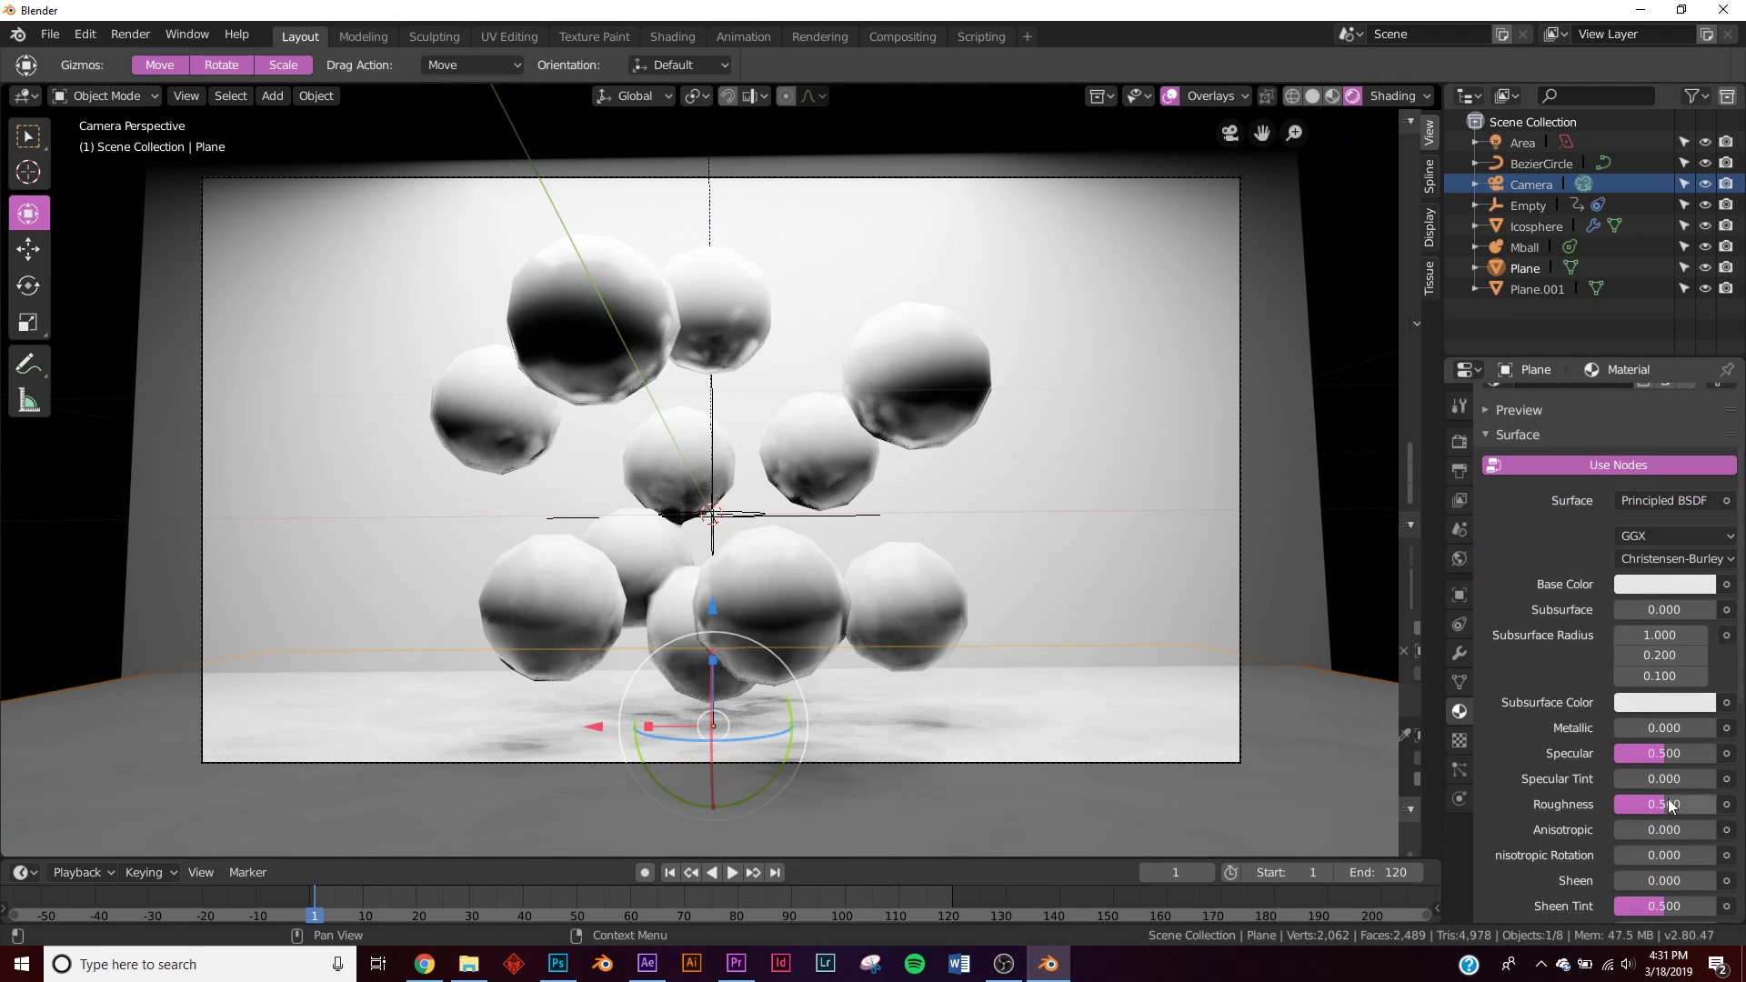
left_click_drag(1665, 728, 1728, 728)
left_click(1639, 582)
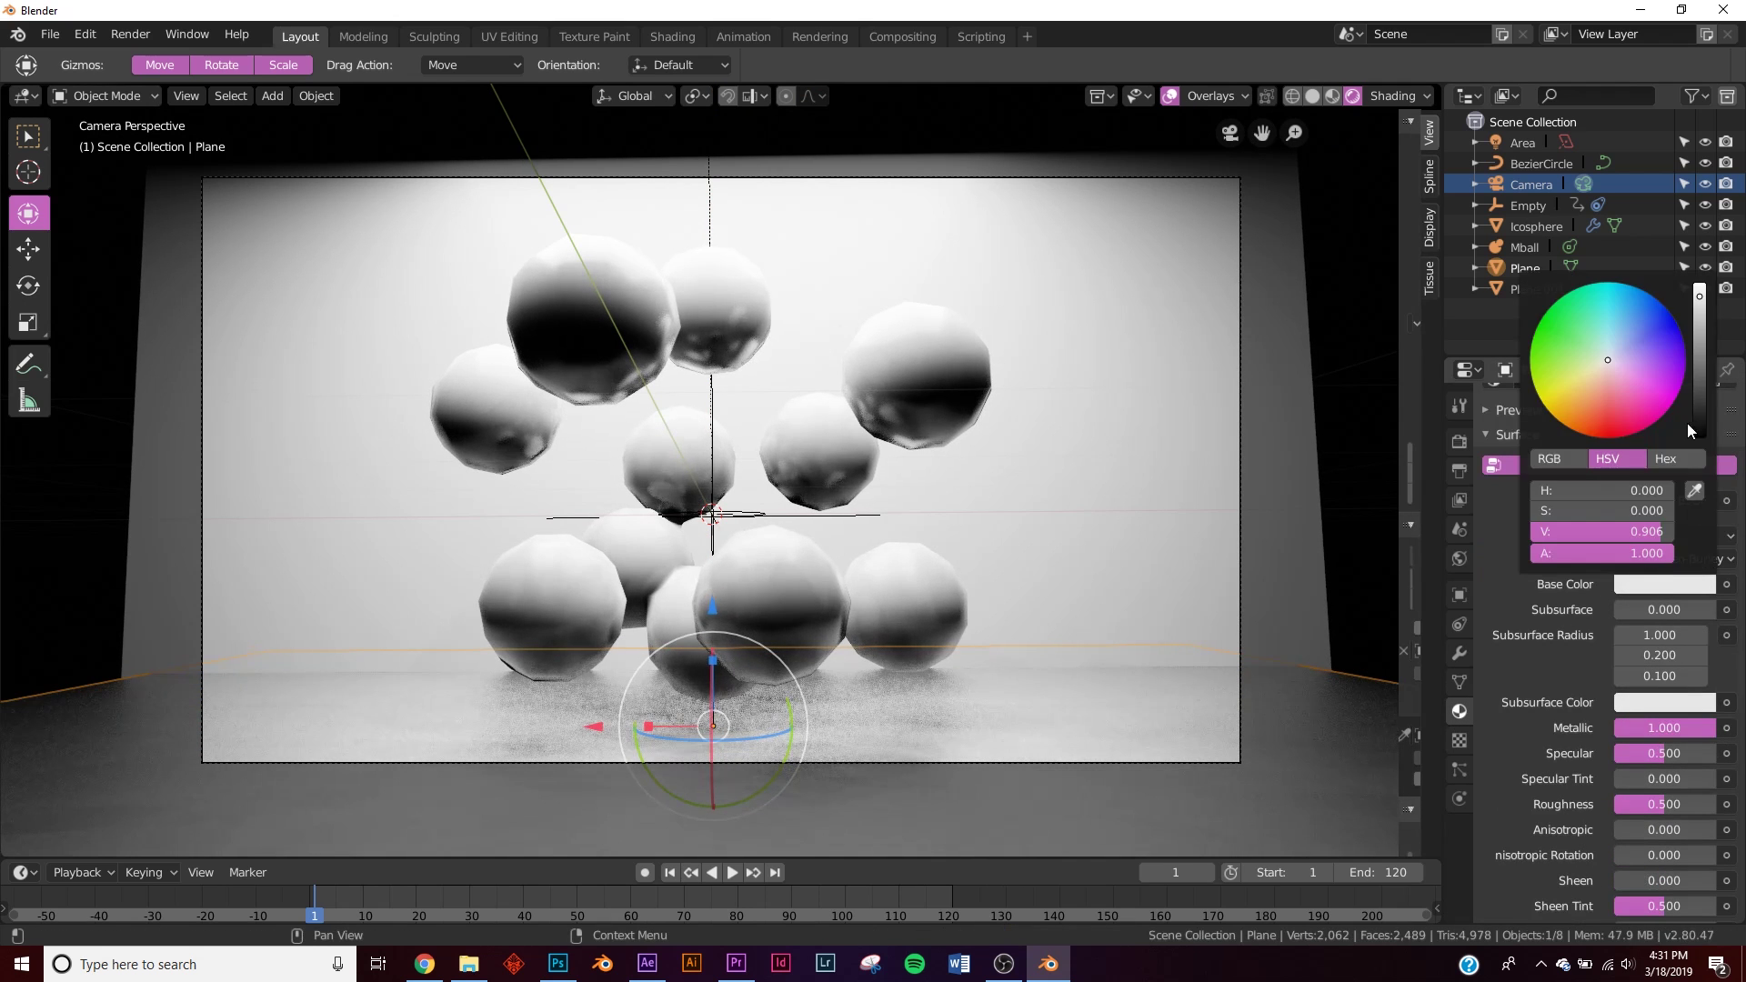
left_click_drag(1694, 423, 1700, 394)
- Assign the existing Material to the backdrop plane
key("shift+a")
left_click(1253, 538)
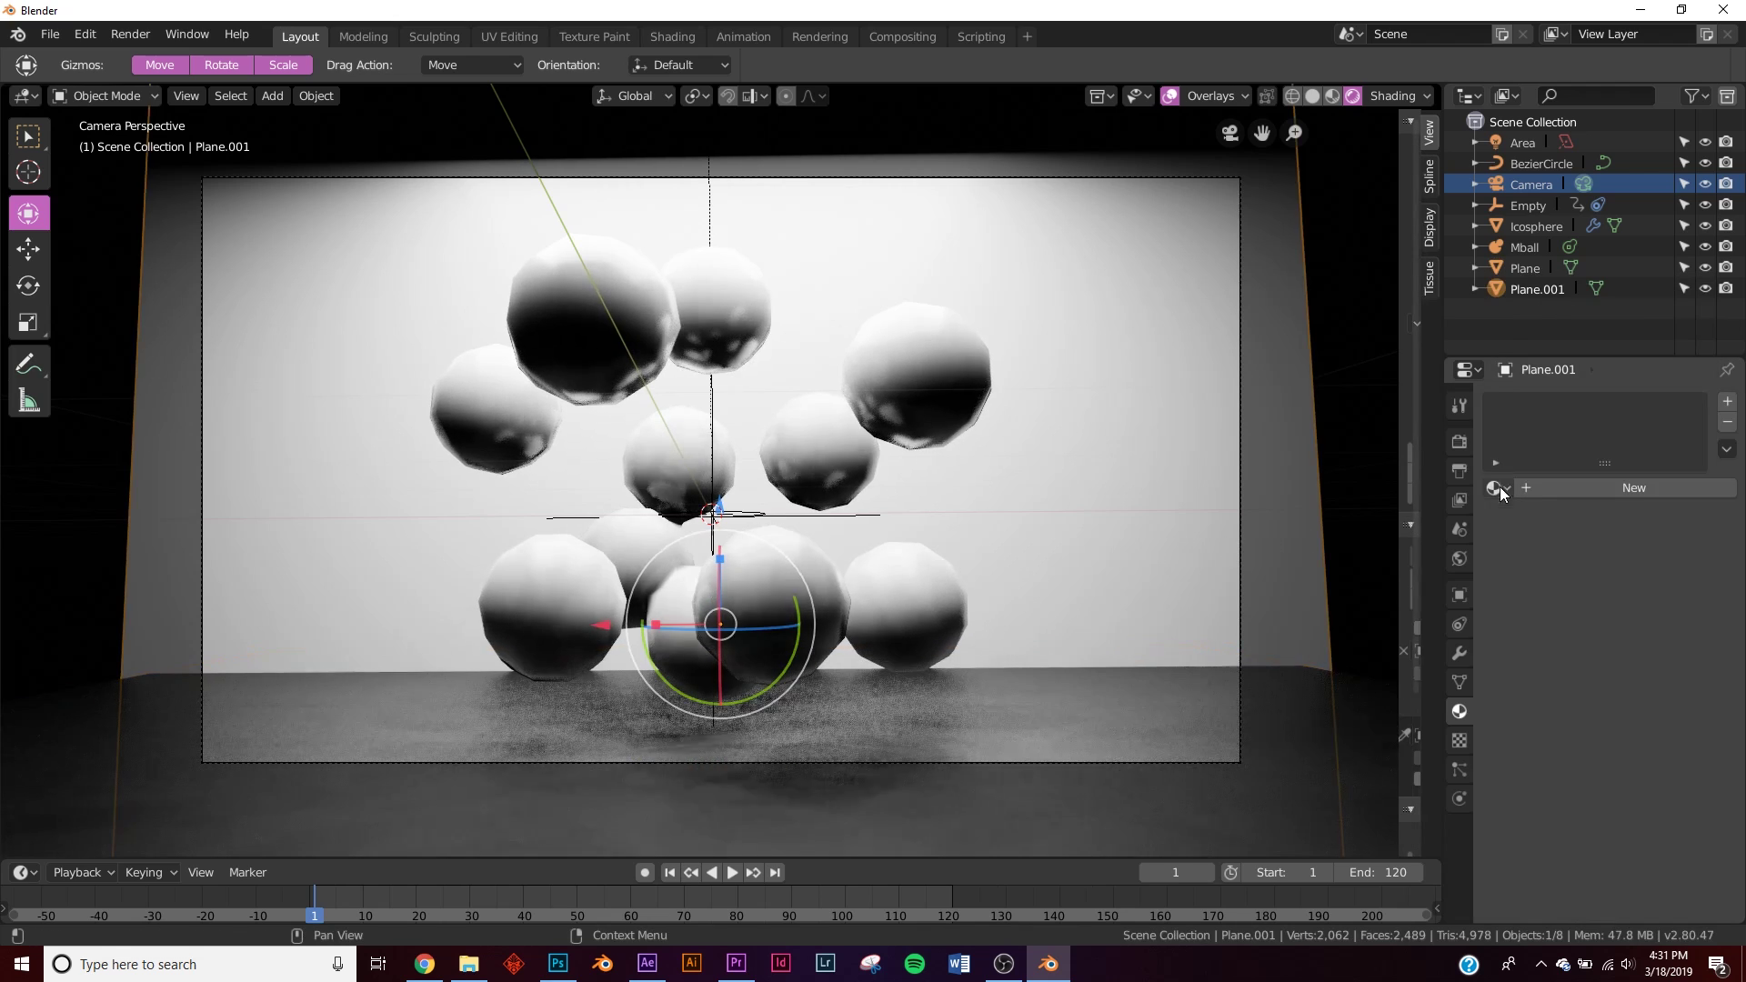
left_click(1496, 487)
left_click(1359, 520)
middle_click_drag(1000, 624, 849, 499)
- Add a second Area light, raising it along Z and sliding it along Y
key("shift+a")
mouse_move(841, 500)
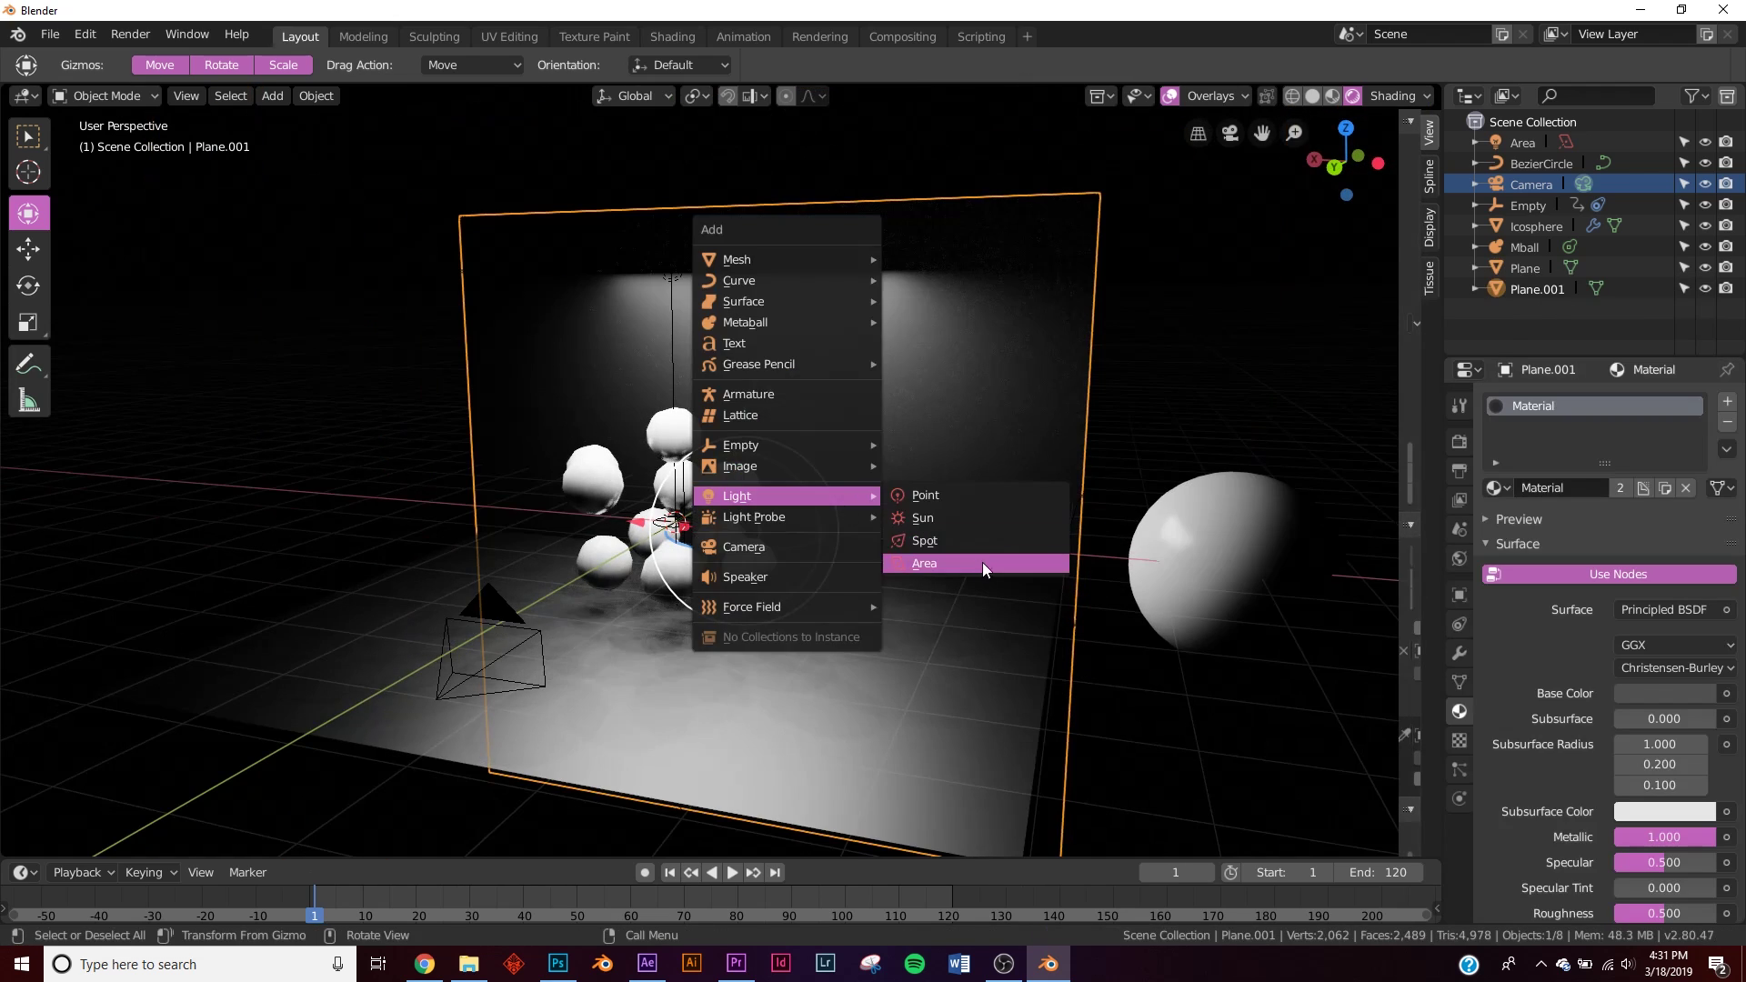
left_click(924, 563)
key("g")
key("z")
left_click_drag(671, 252, 670, 251)
middle_click_drag(670, 252, 672, 283)
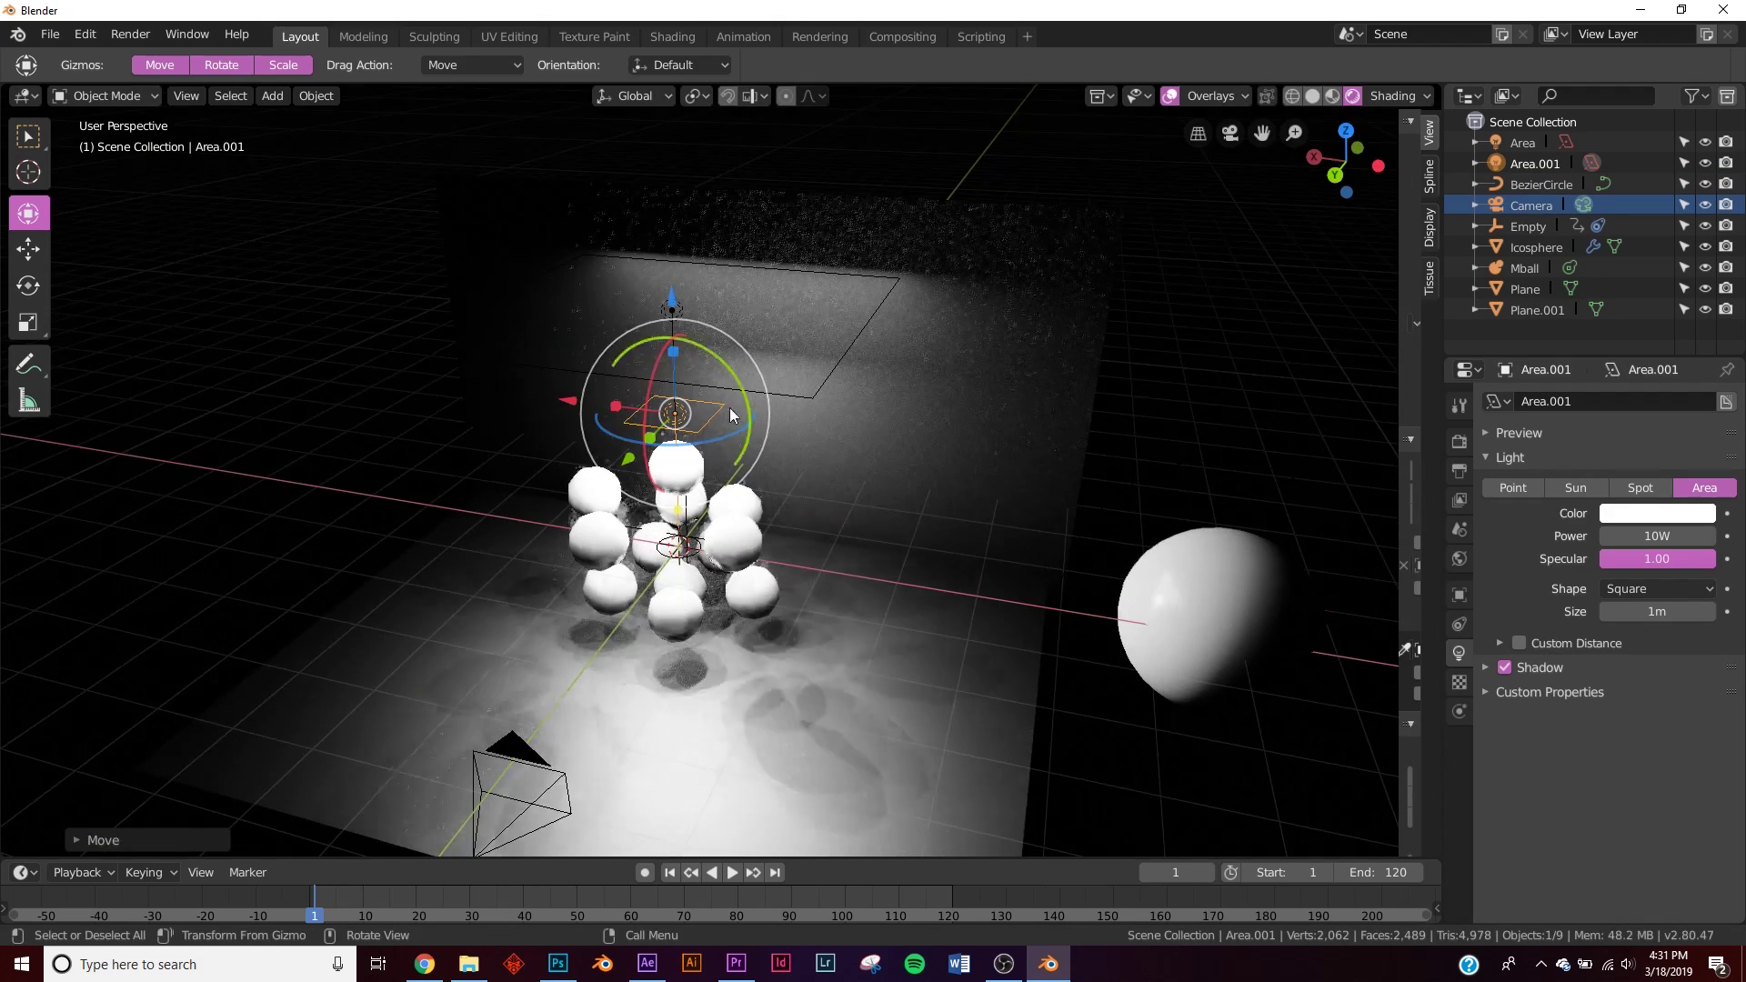
left_click_drag(629, 450, 360, 718)
middle_click_drag(324, 639, 897, 652)
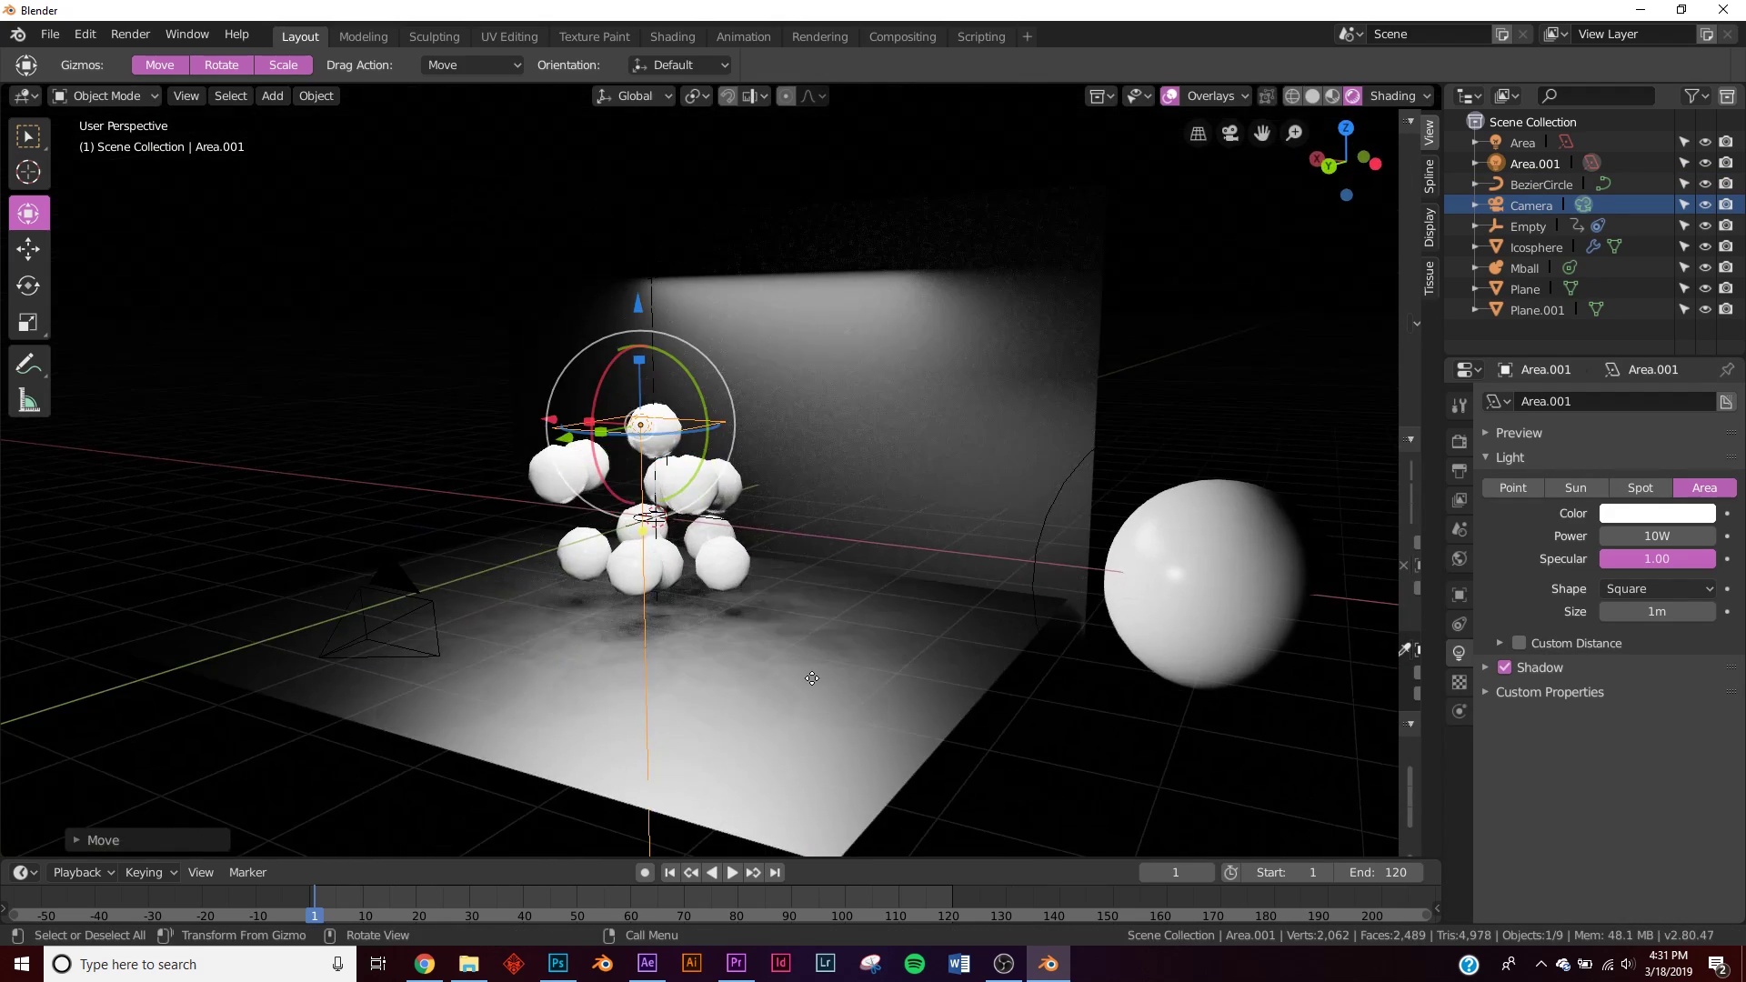
- Tilt the new light with a free rotation and scale it up
key("r")
key("r")
left_click(700, 327)
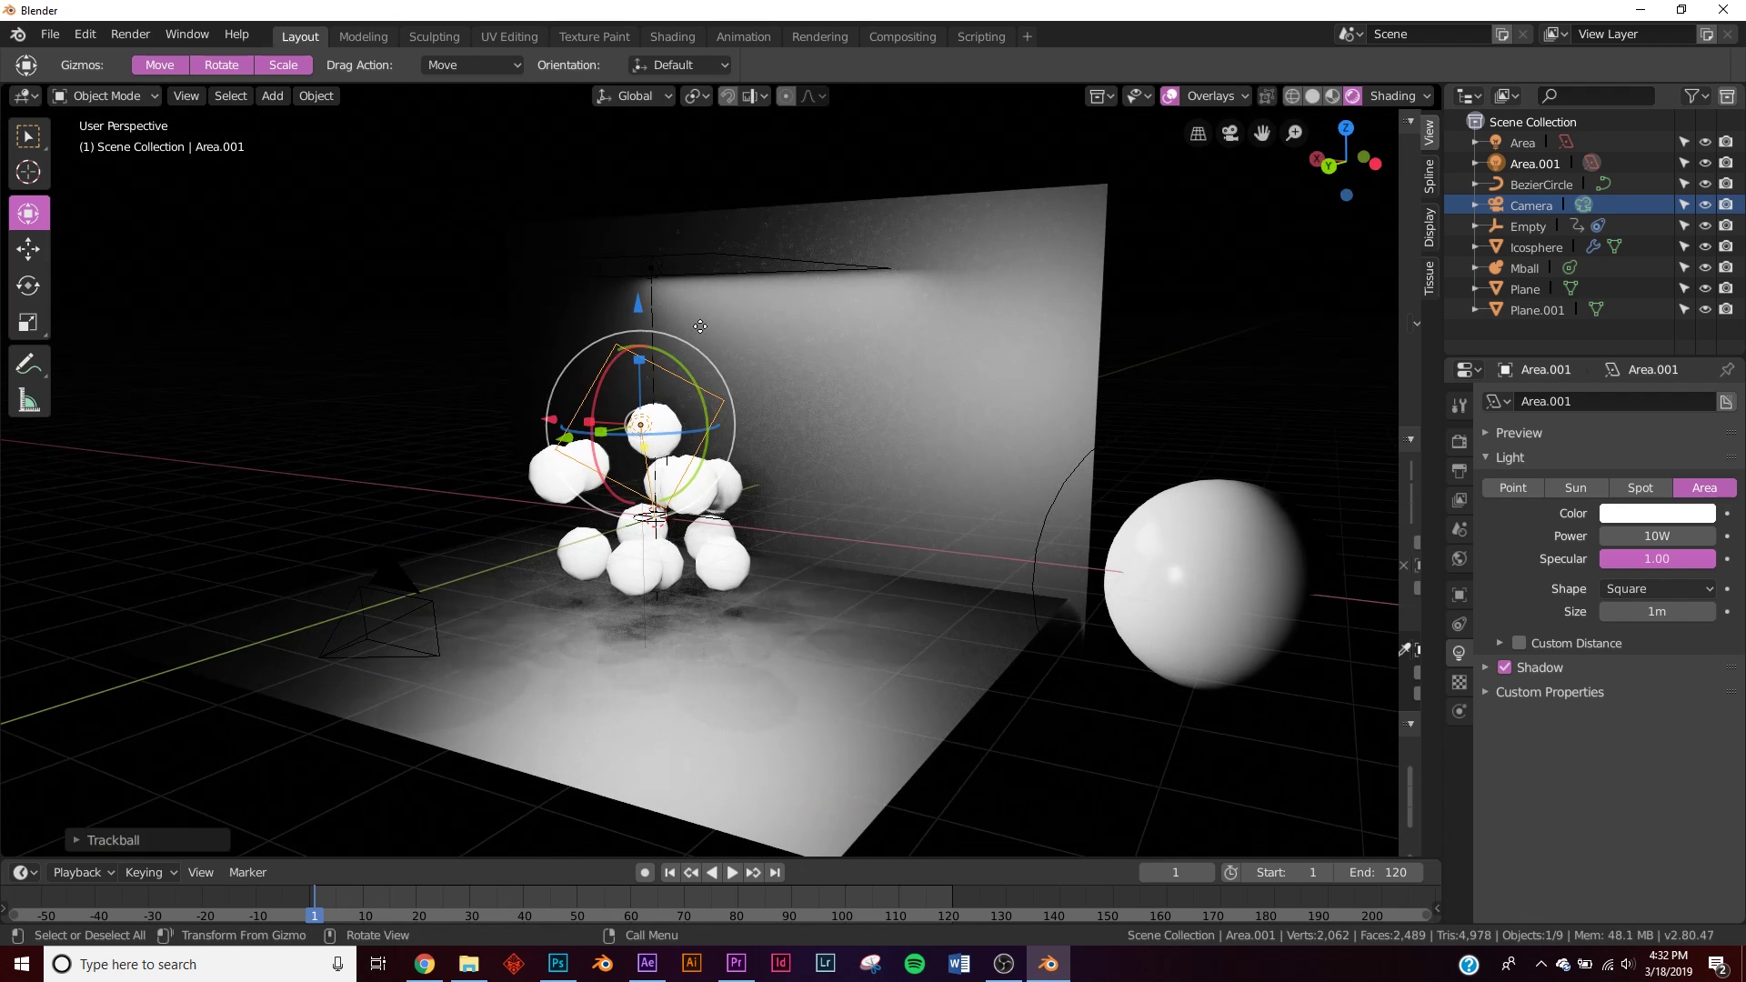
key("s")
left_click(1102, 531)
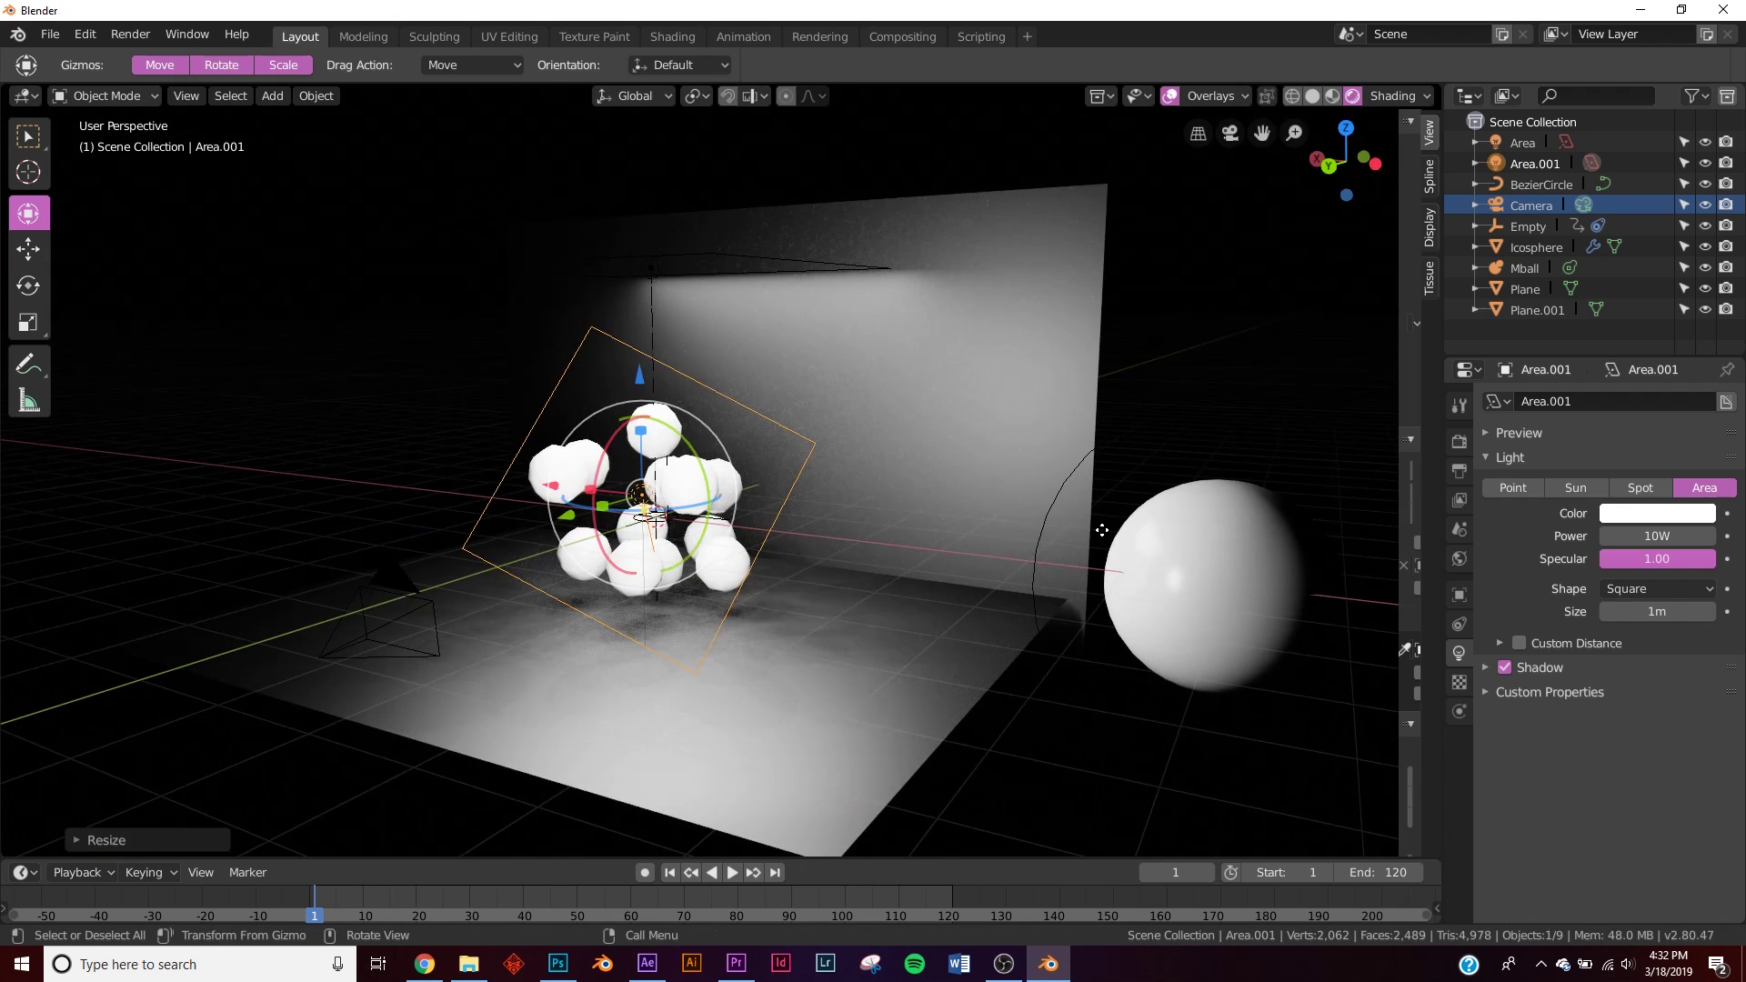
- From the camera view, select the metaball cluster and play its animation
key("KP_0")
left_click(916, 617)
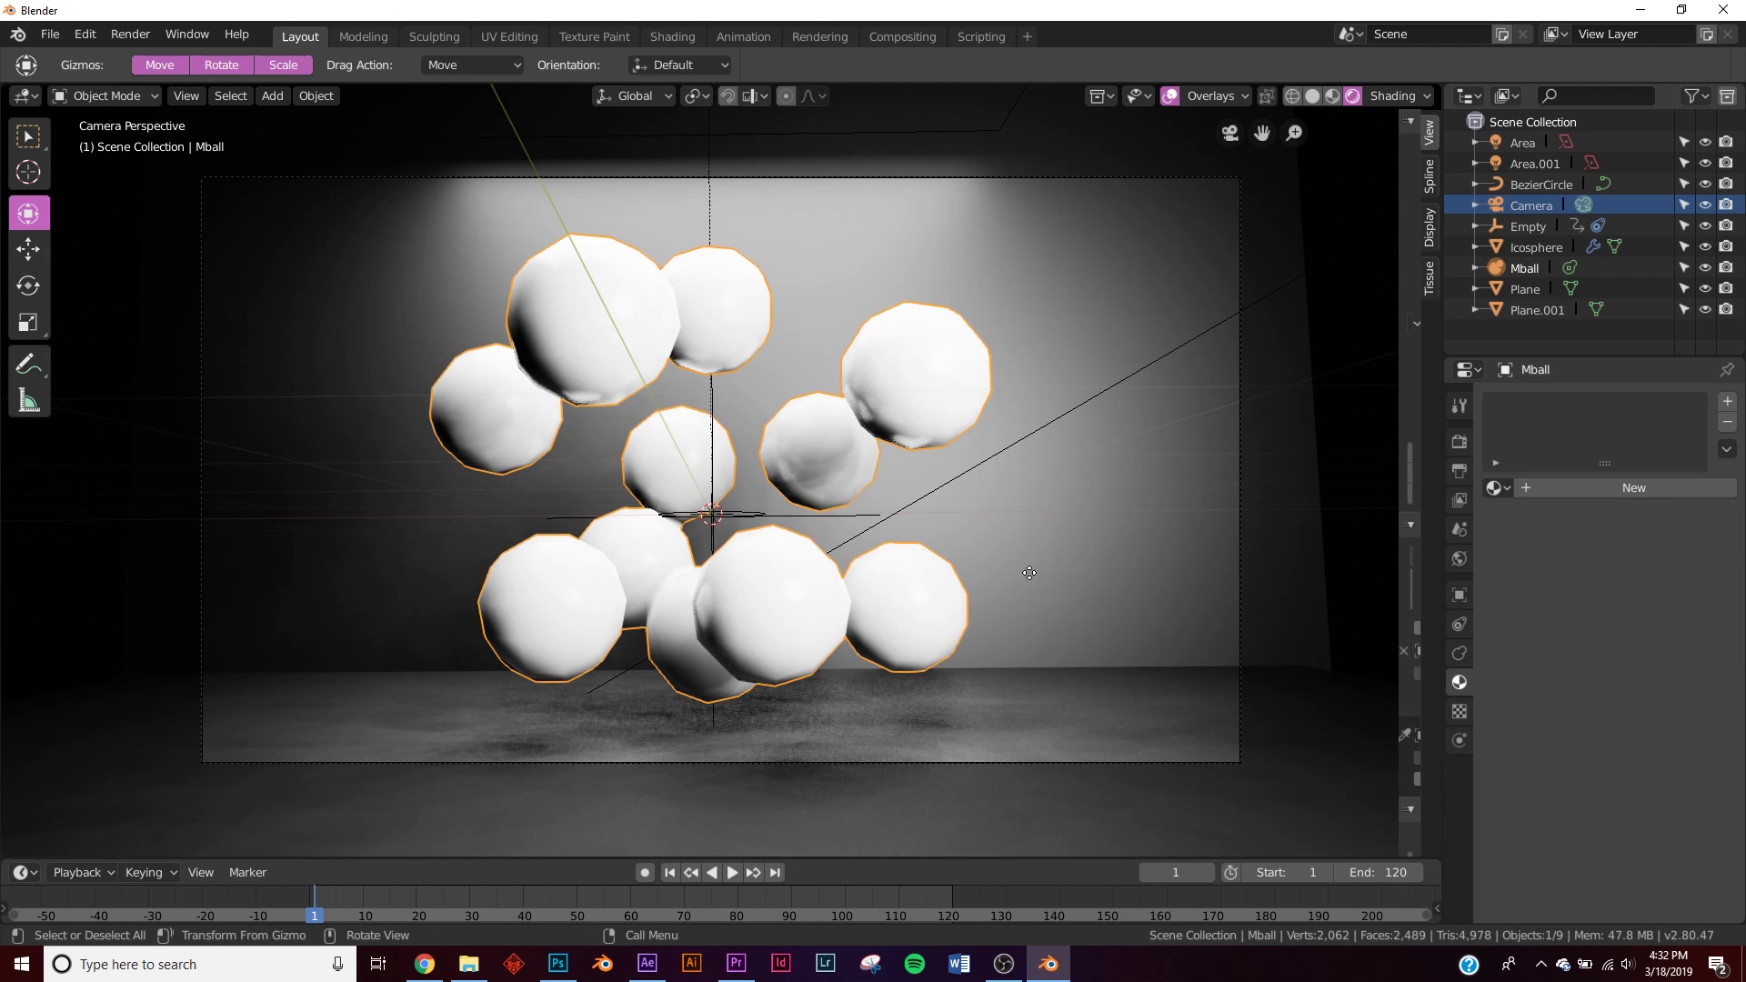
left_click(732, 874)
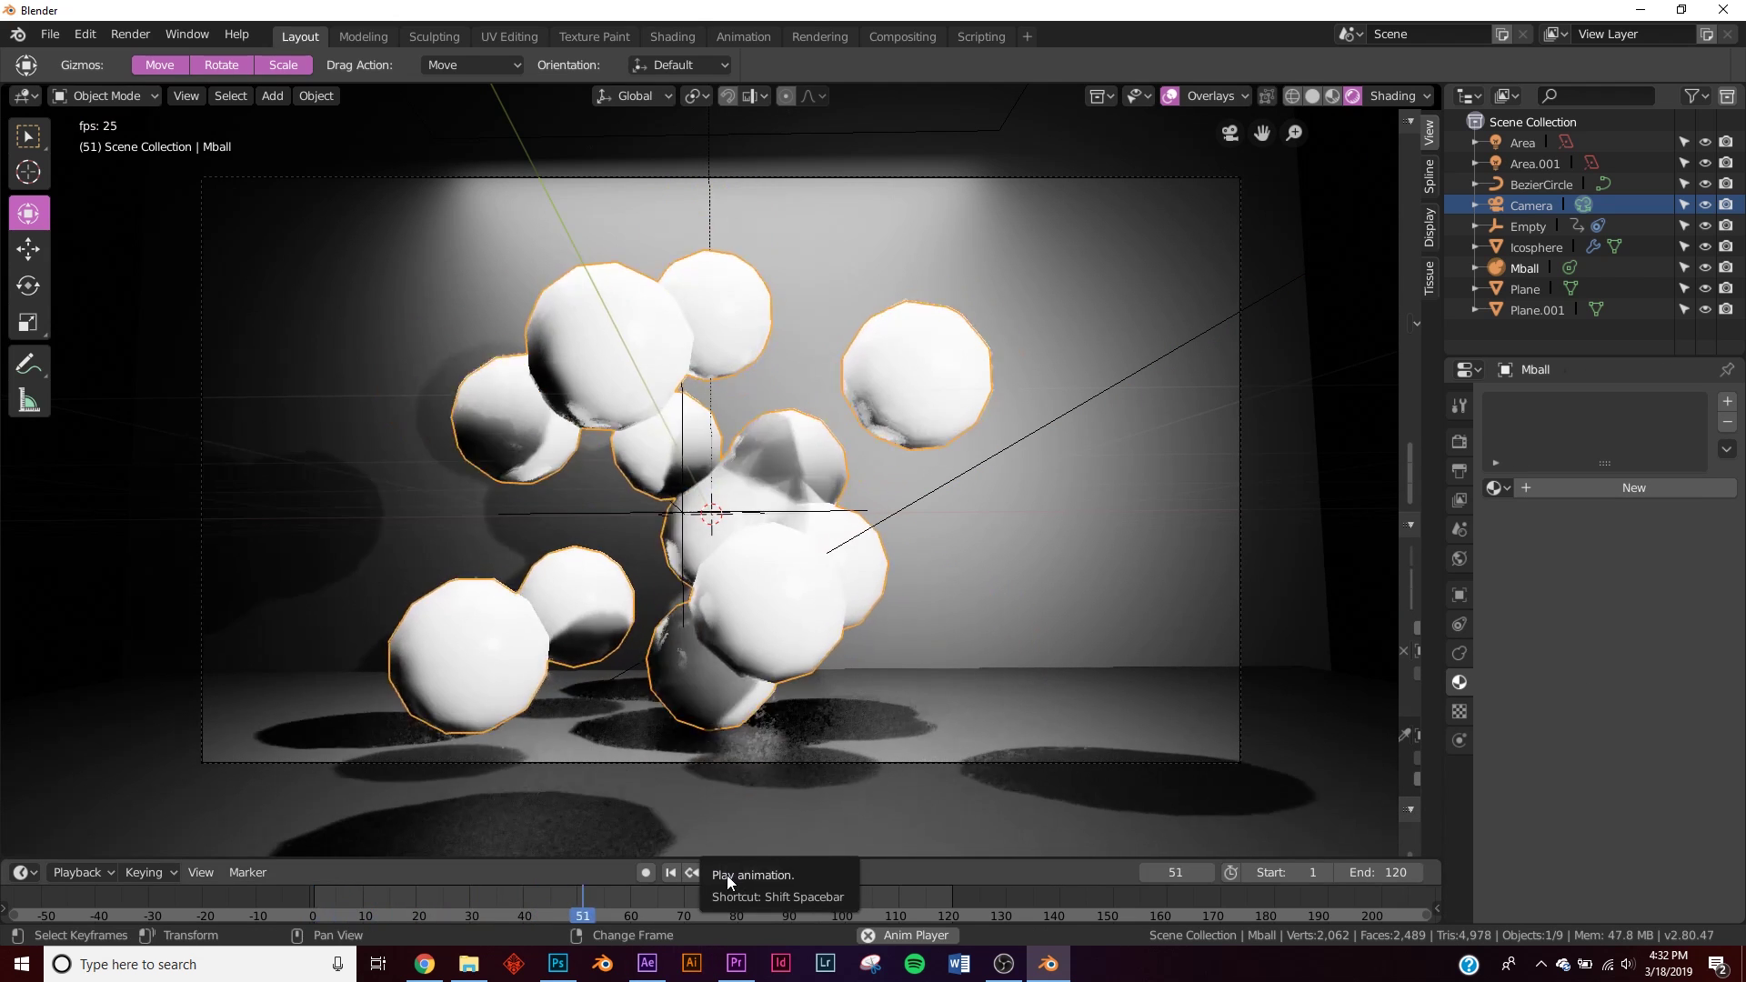
- Stop playback, check the backdrop, then reselect the metaball cluster in camera view
left_click(731, 873)
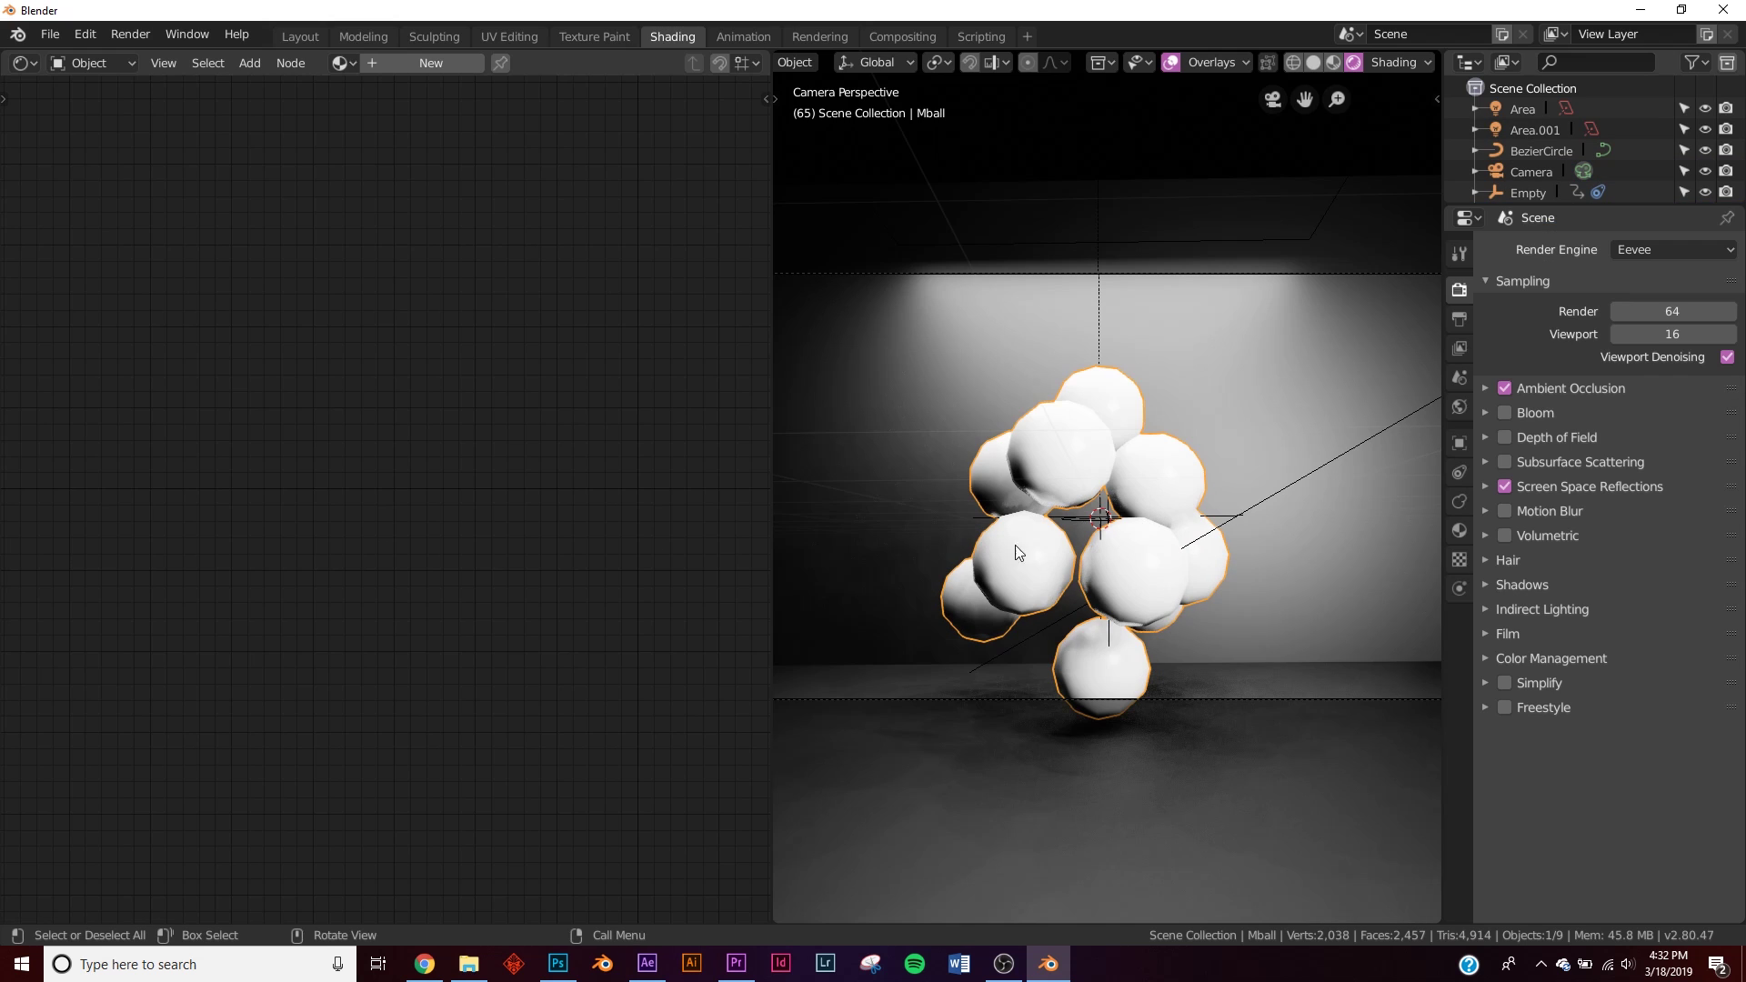
left_click(1279, 462)
left_click(1068, 451)
middle_click_drag(1019, 461, 1043, 544)
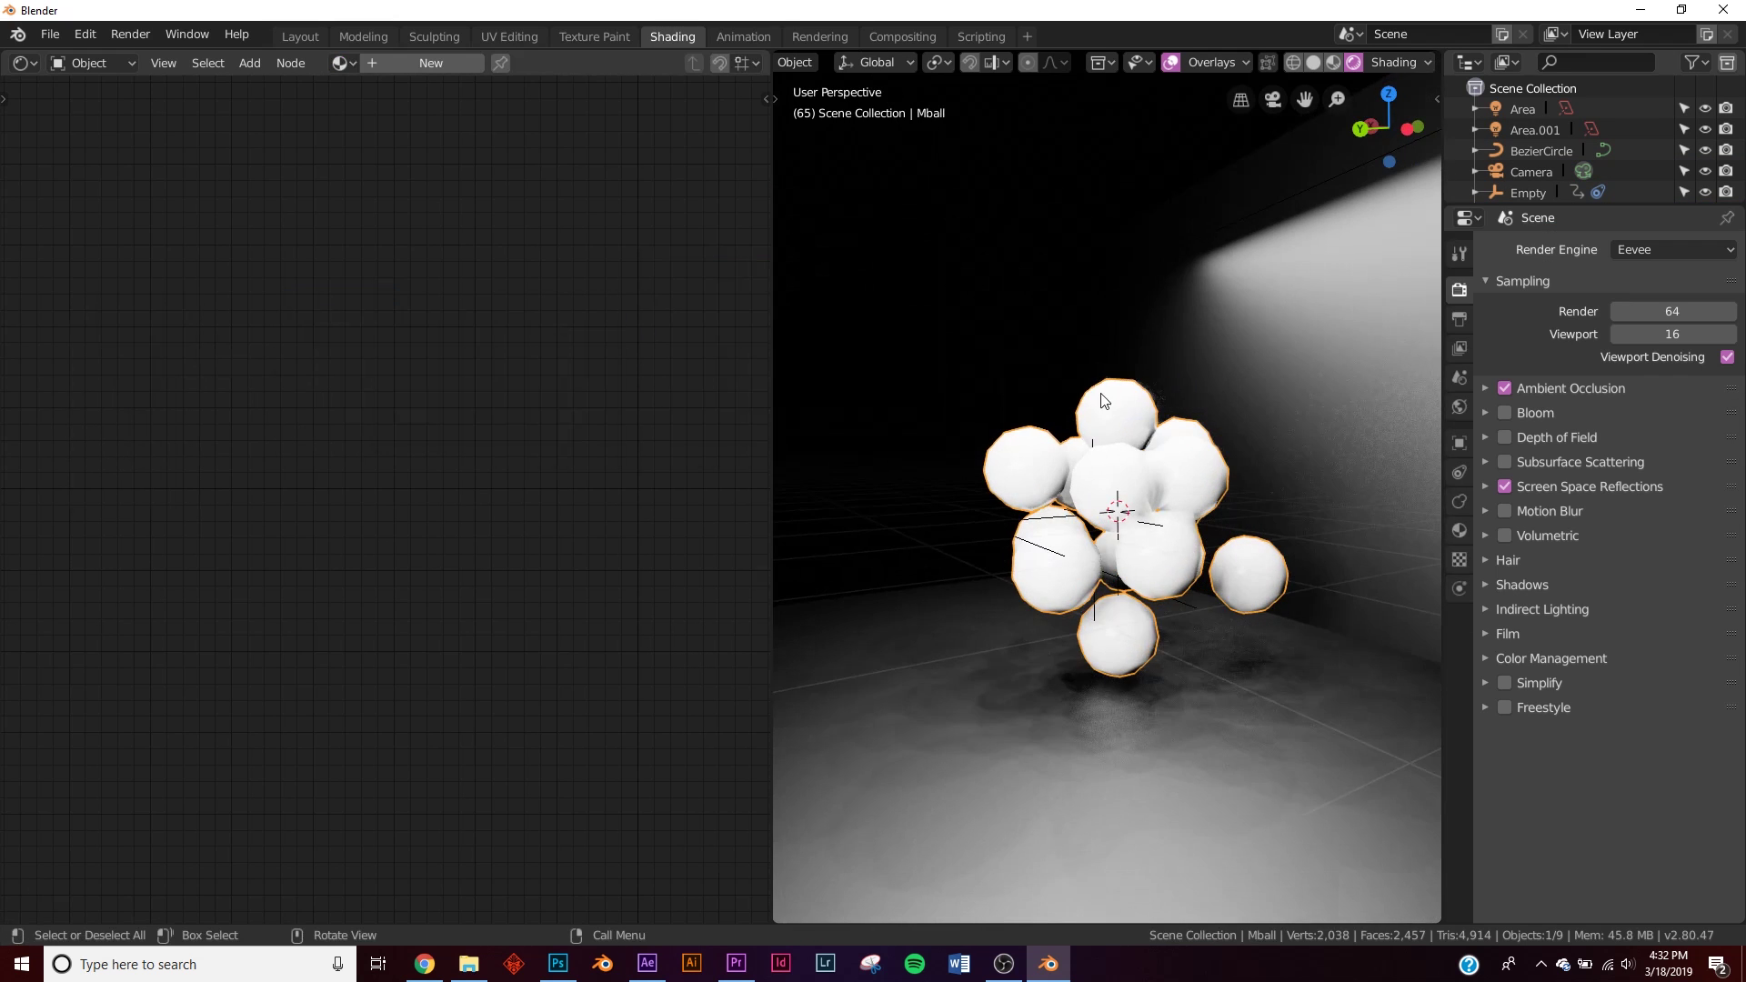
key("KP_0")
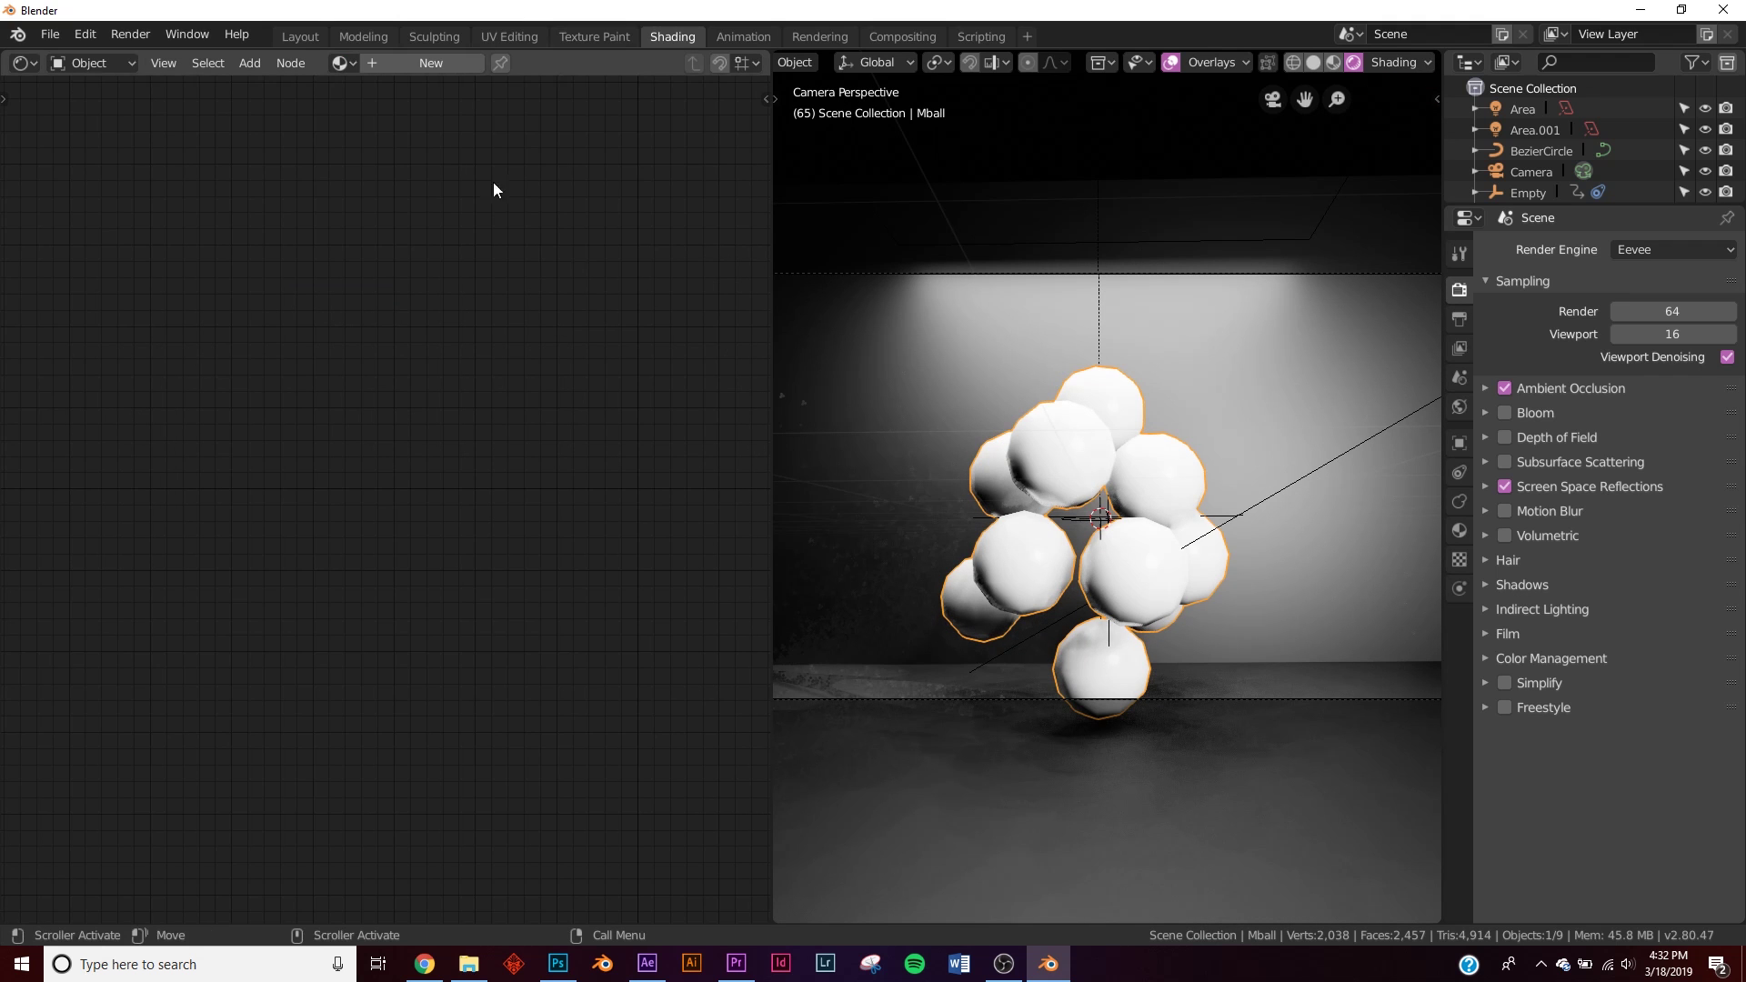
- Create a new metaball material with a ColorRamp feeding the Principled BSDF Base Color
left_click(429, 63)
key("Home")
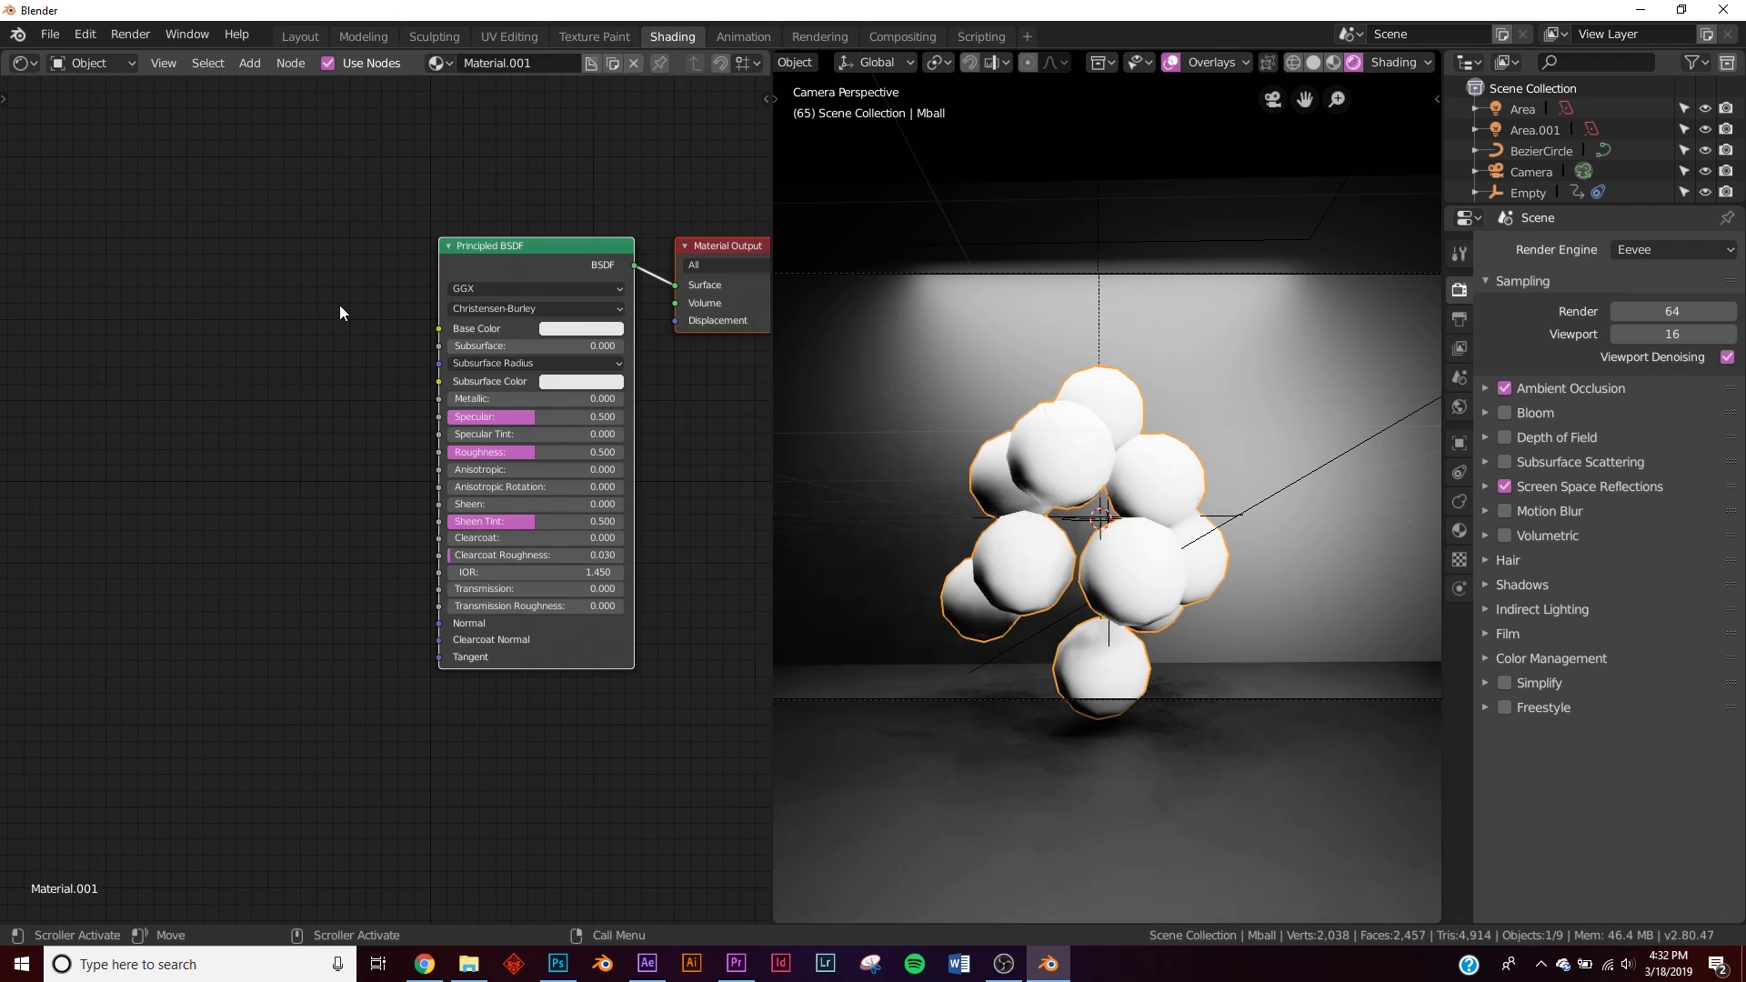
key("shift+a")
left_click(313, 297)
type("col")
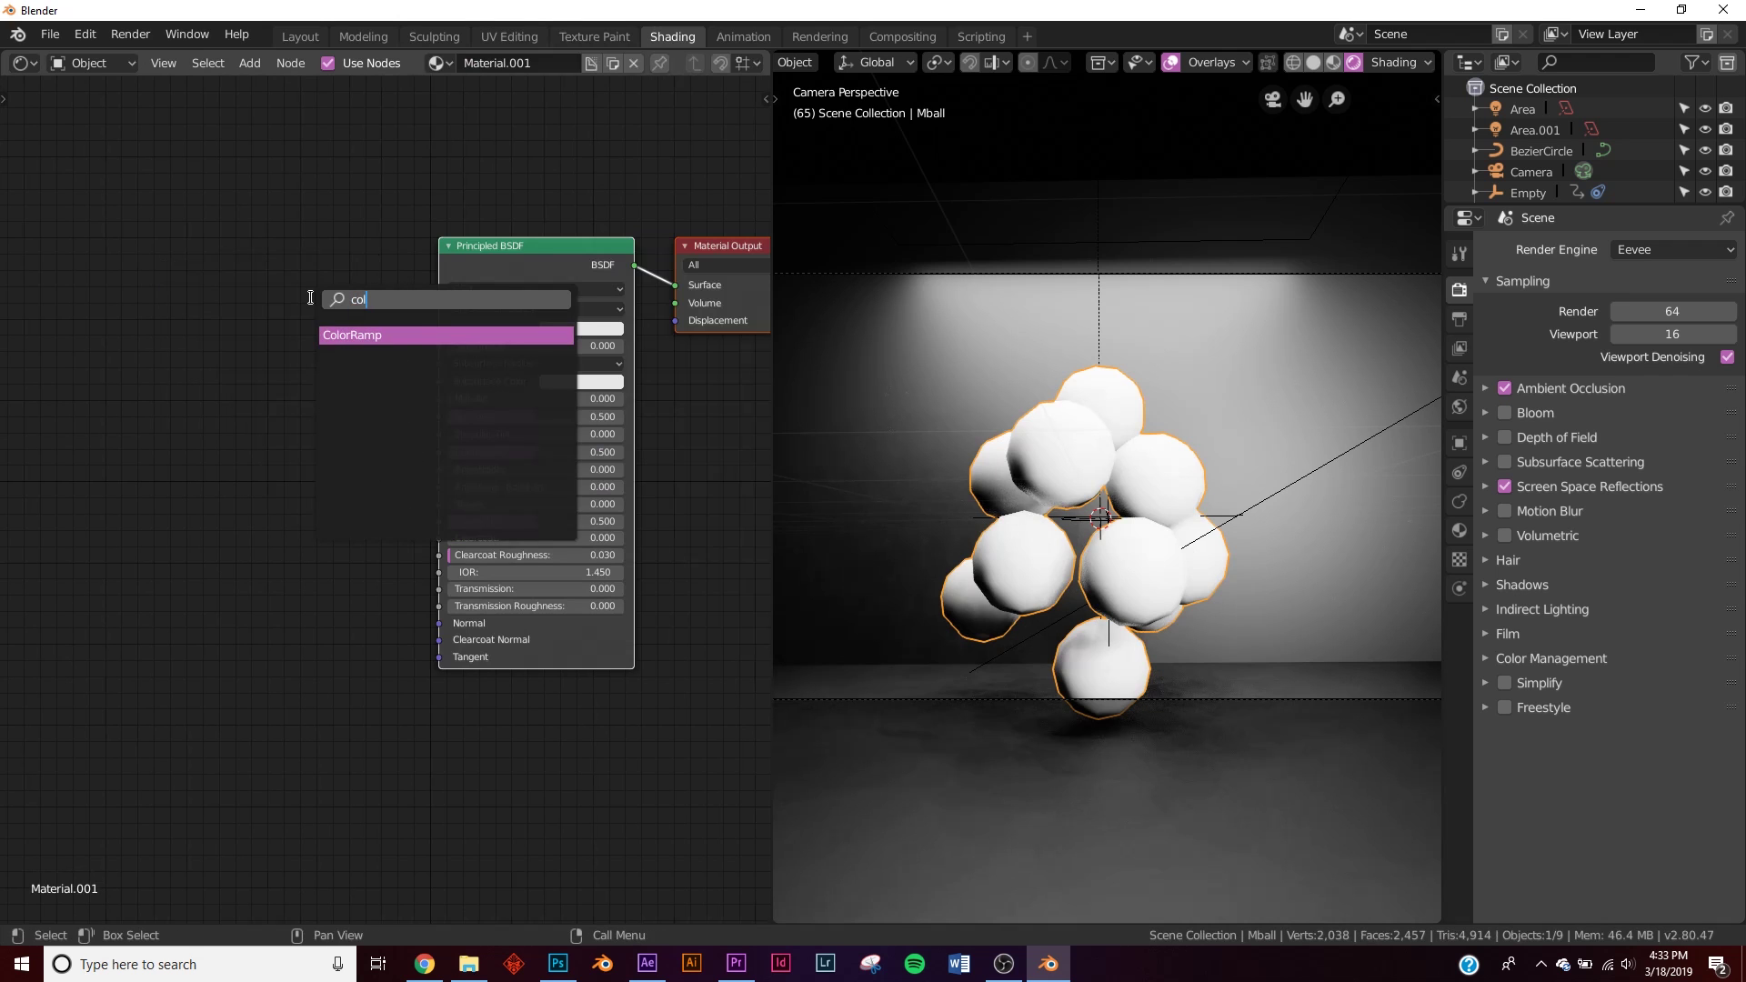
left_click(407, 334)
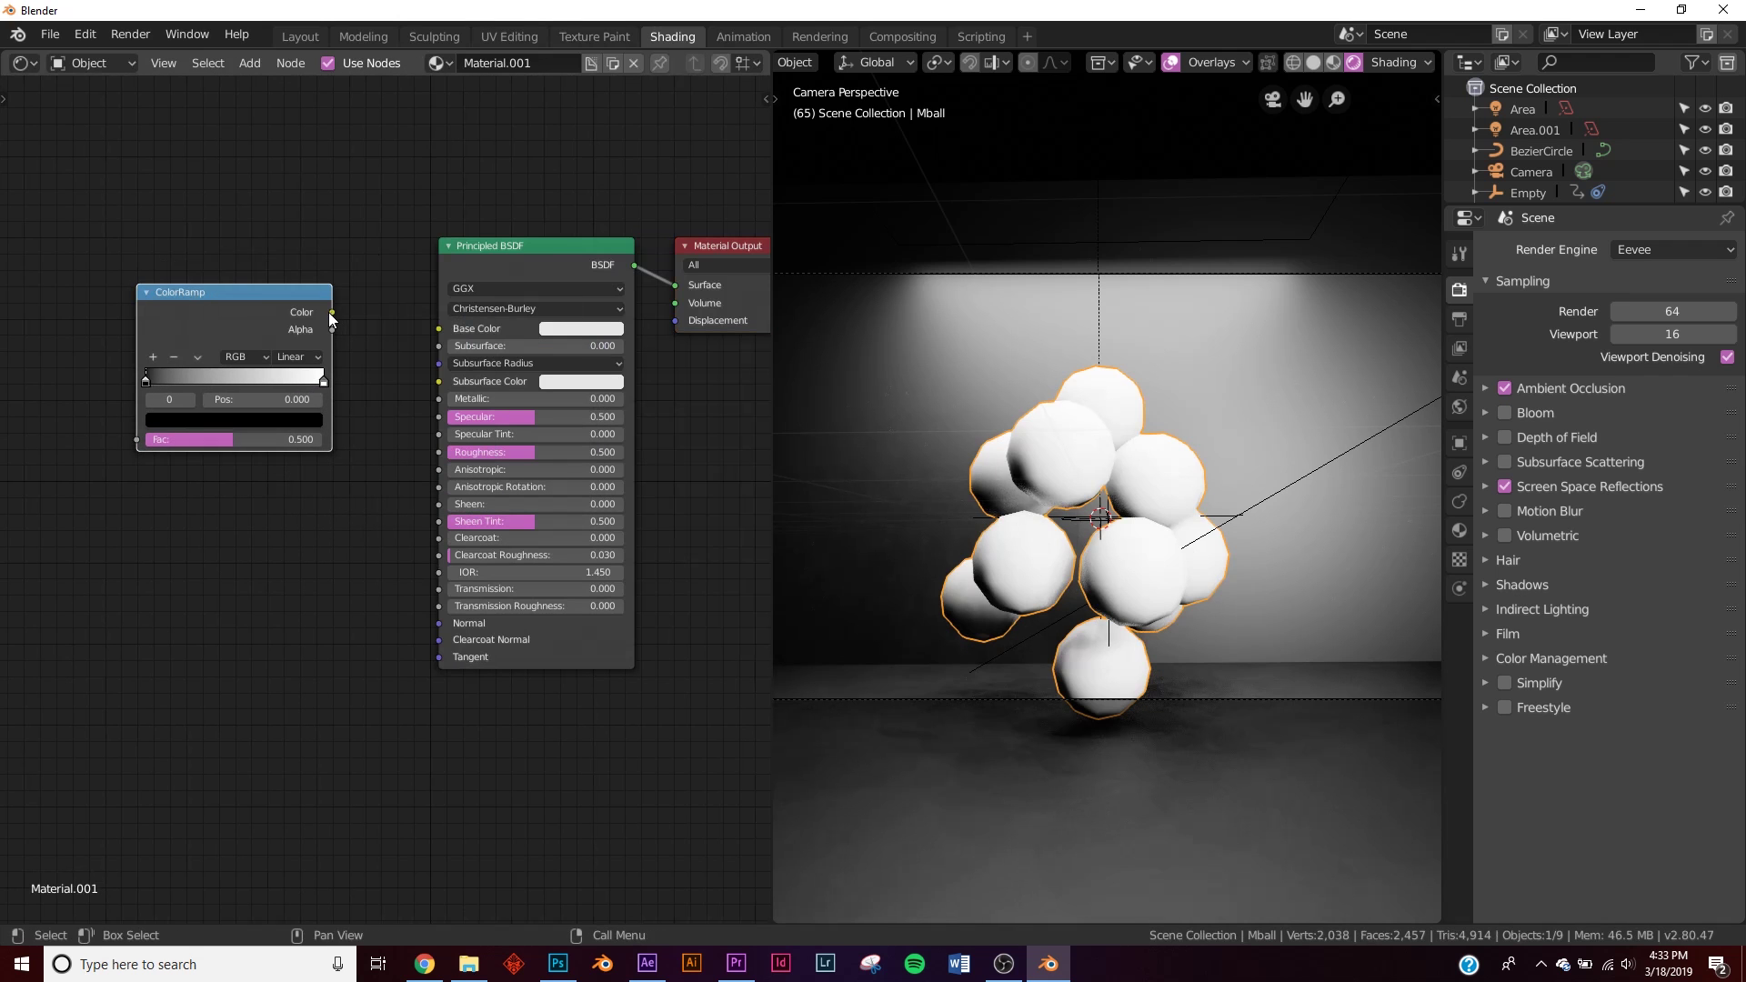
left_click_drag(333, 312, 441, 328)
middle_click_drag(328, 414, 494, 394)
- Add a Voronoi Texture left of the ColorRamp and drive the ColorRamp Fac with it
key("shift+a")
left_click(209, 296)
key("shift+a")
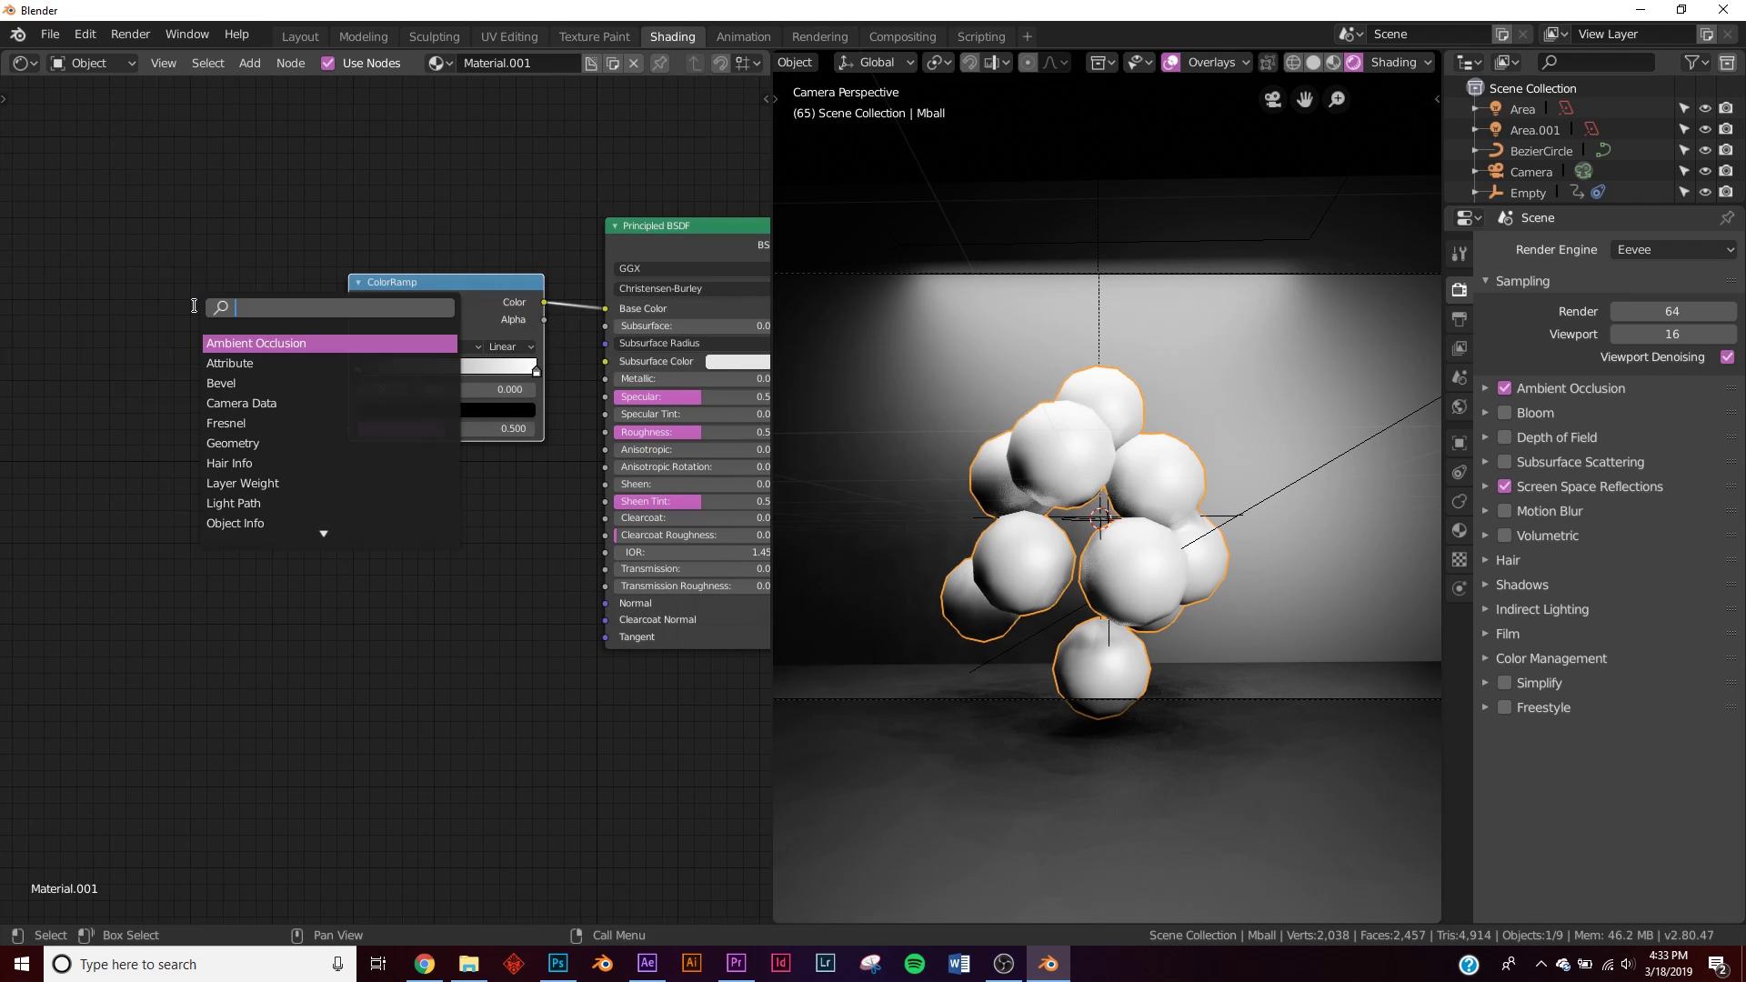
left_click(194, 306)
type("vor")
left_click(281, 343)
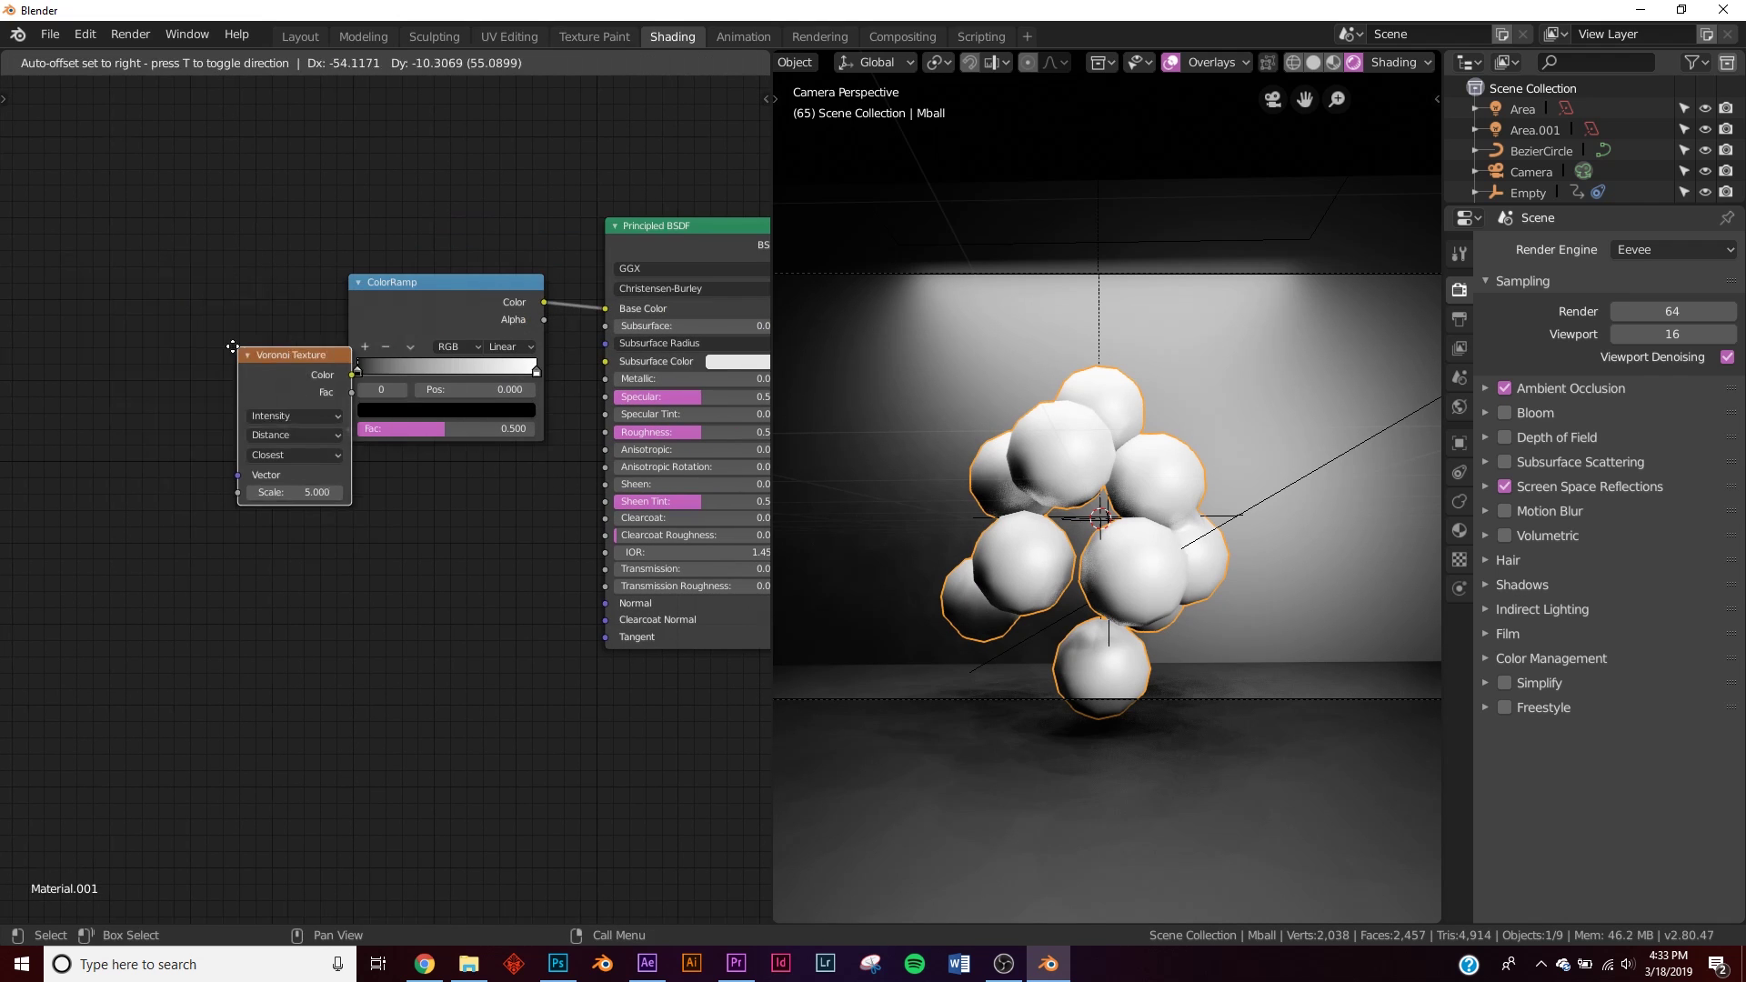
left_click(312, 385)
left_click_drag(347, 432, 346, 433)
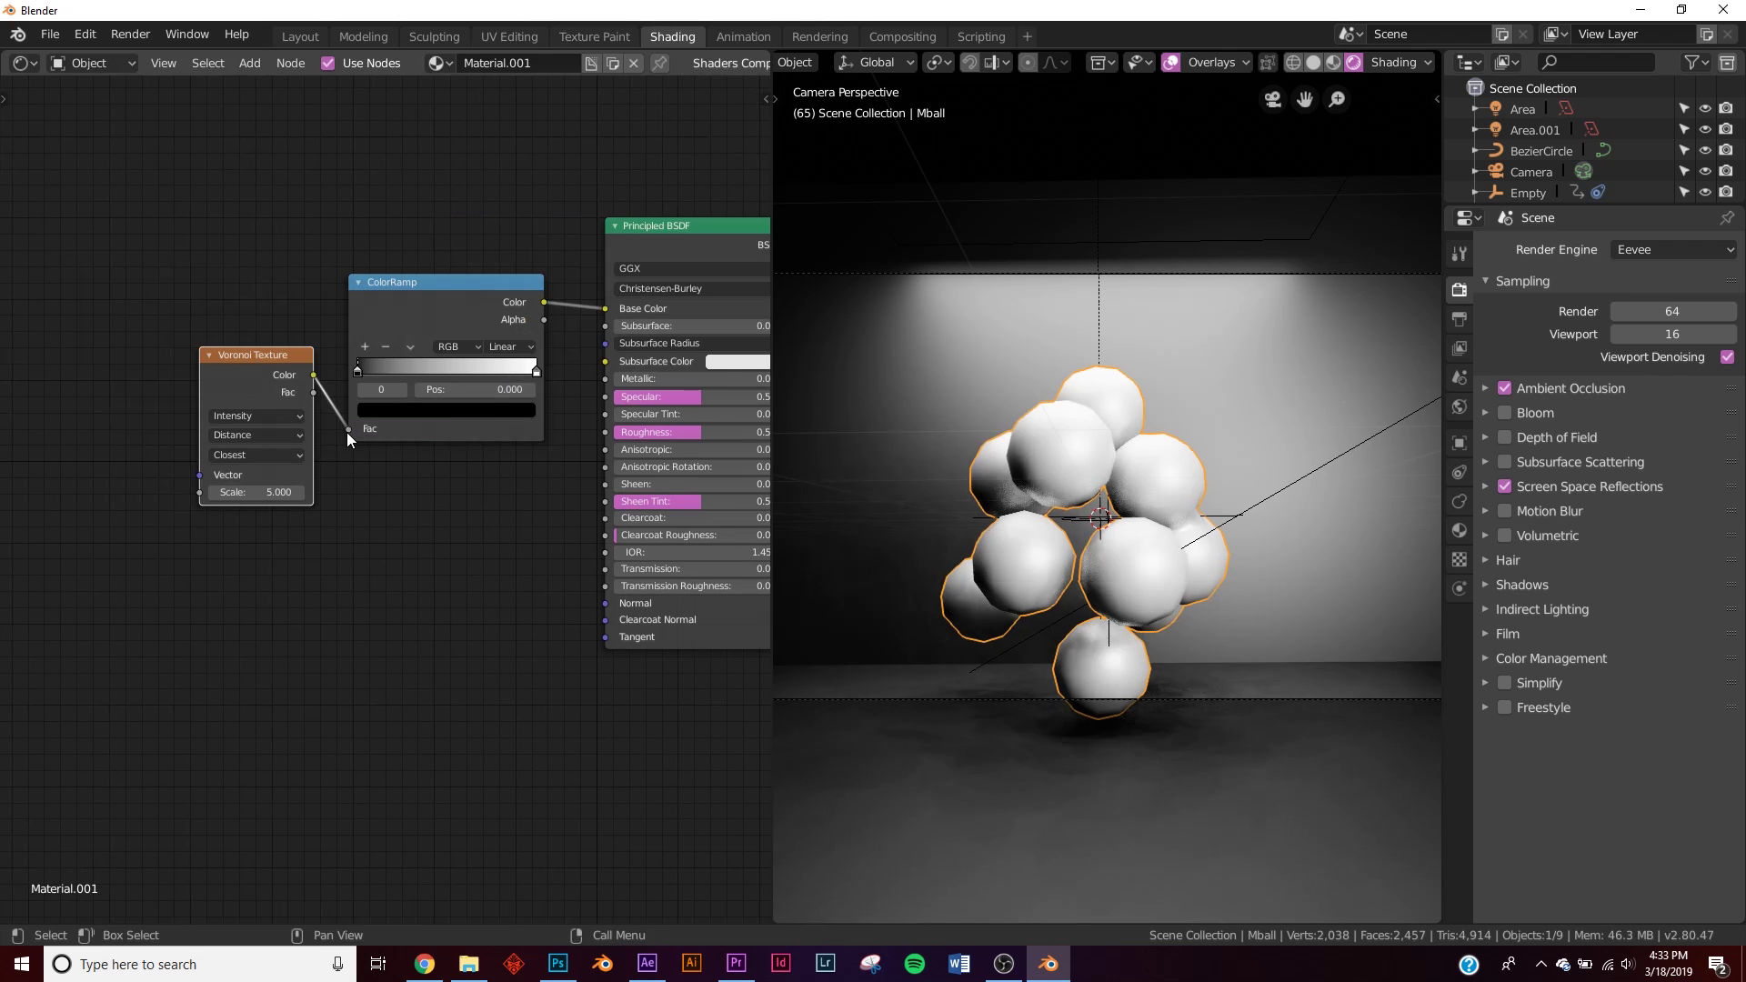
scroll(1126, 515, "up", 2)
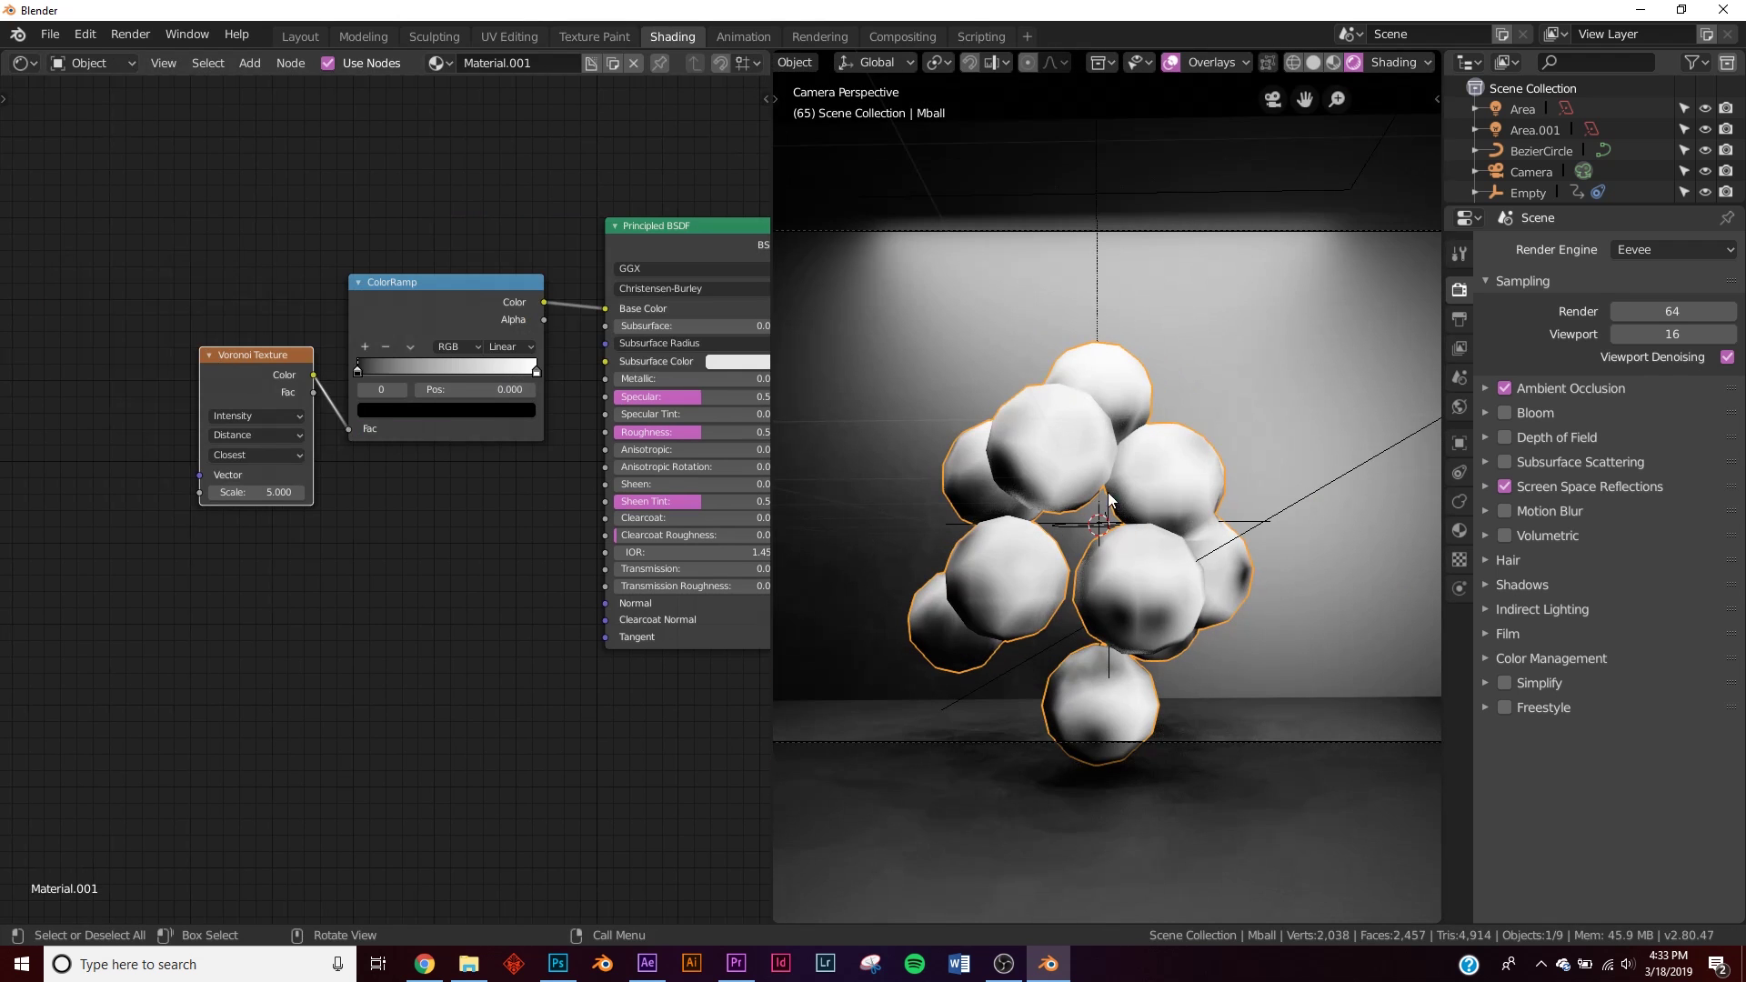
middle_click_drag(388, 501, 491, 473)
scroll(489, 472, "down", 1)
- Add a Musgrave Texture and connect its Color to the Voronoi Vector input
key("shift+a")
left_click(199, 408)
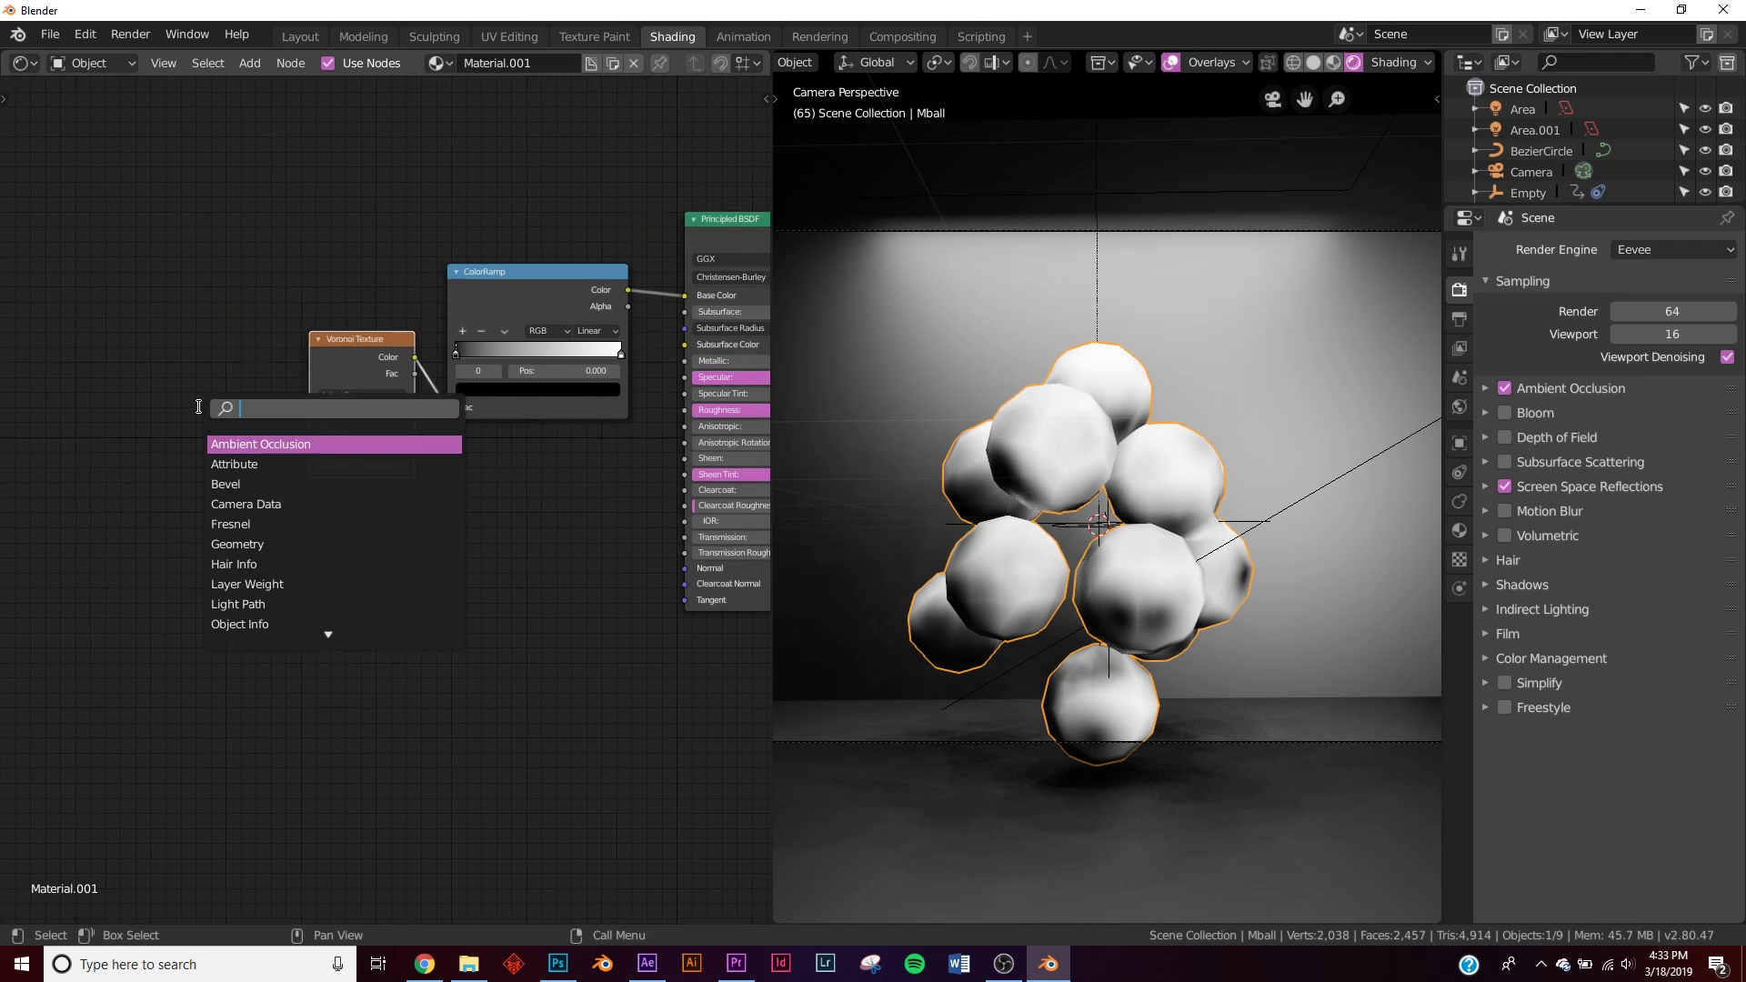
type("mus")
left_click(233, 444)
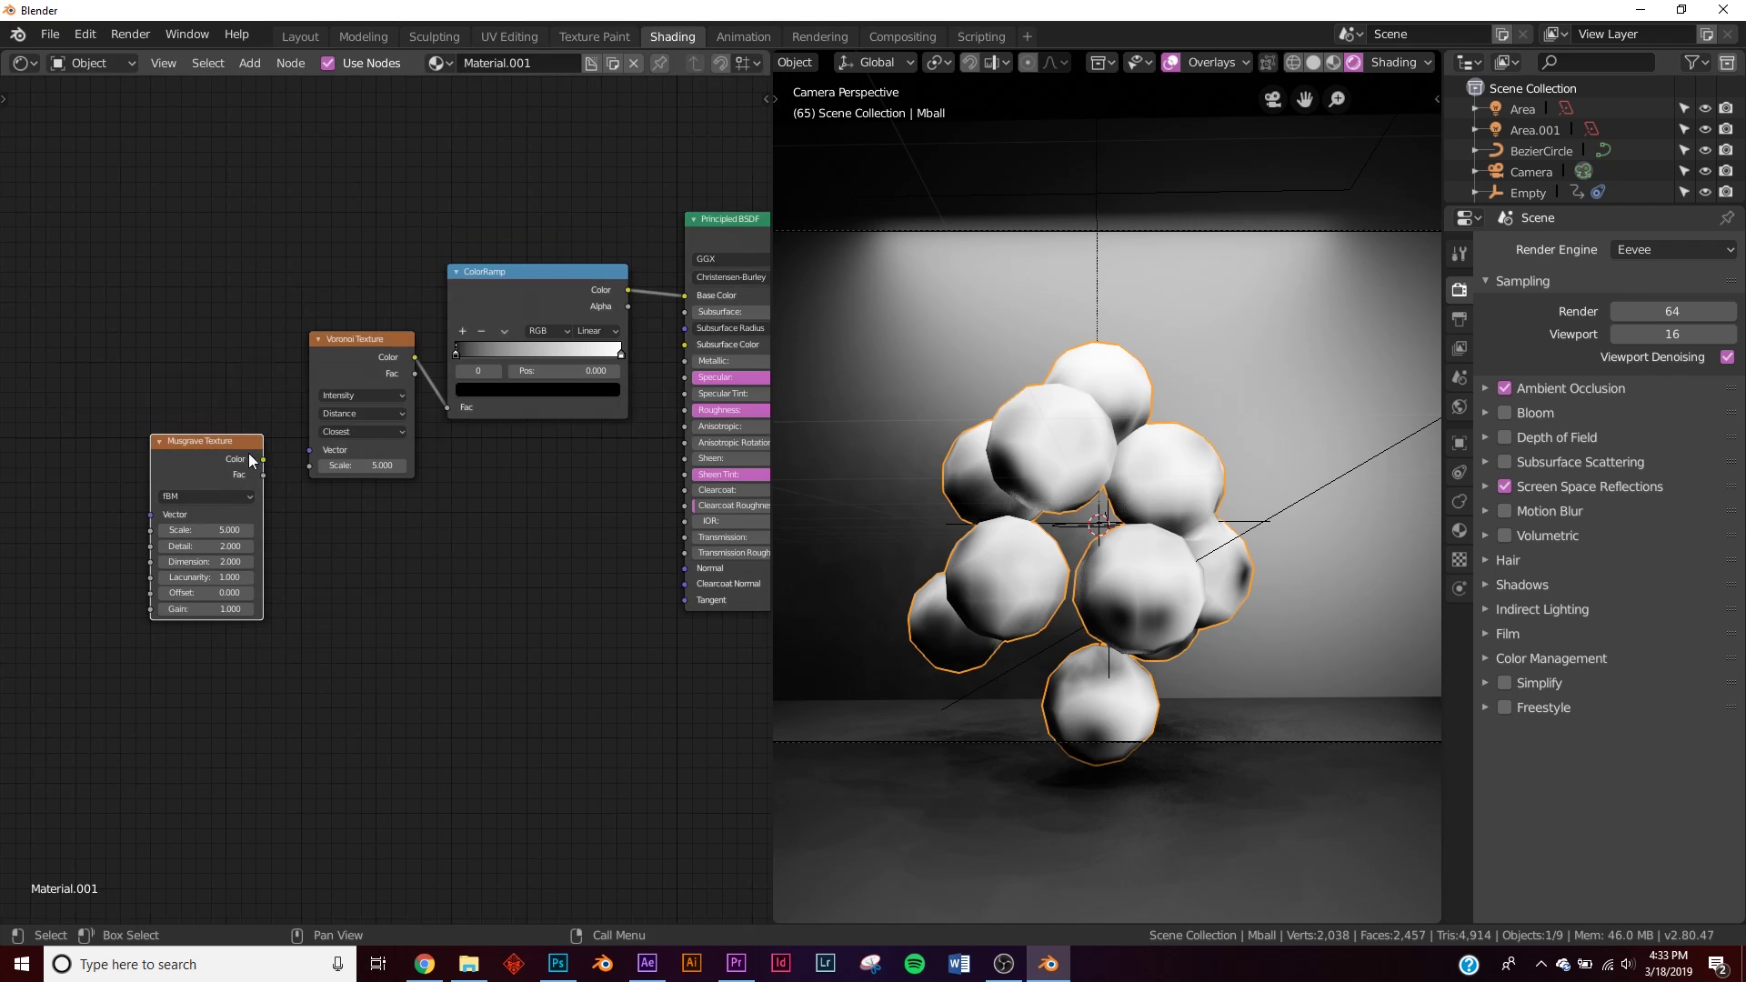
left_click_drag(264, 460, 310, 452)
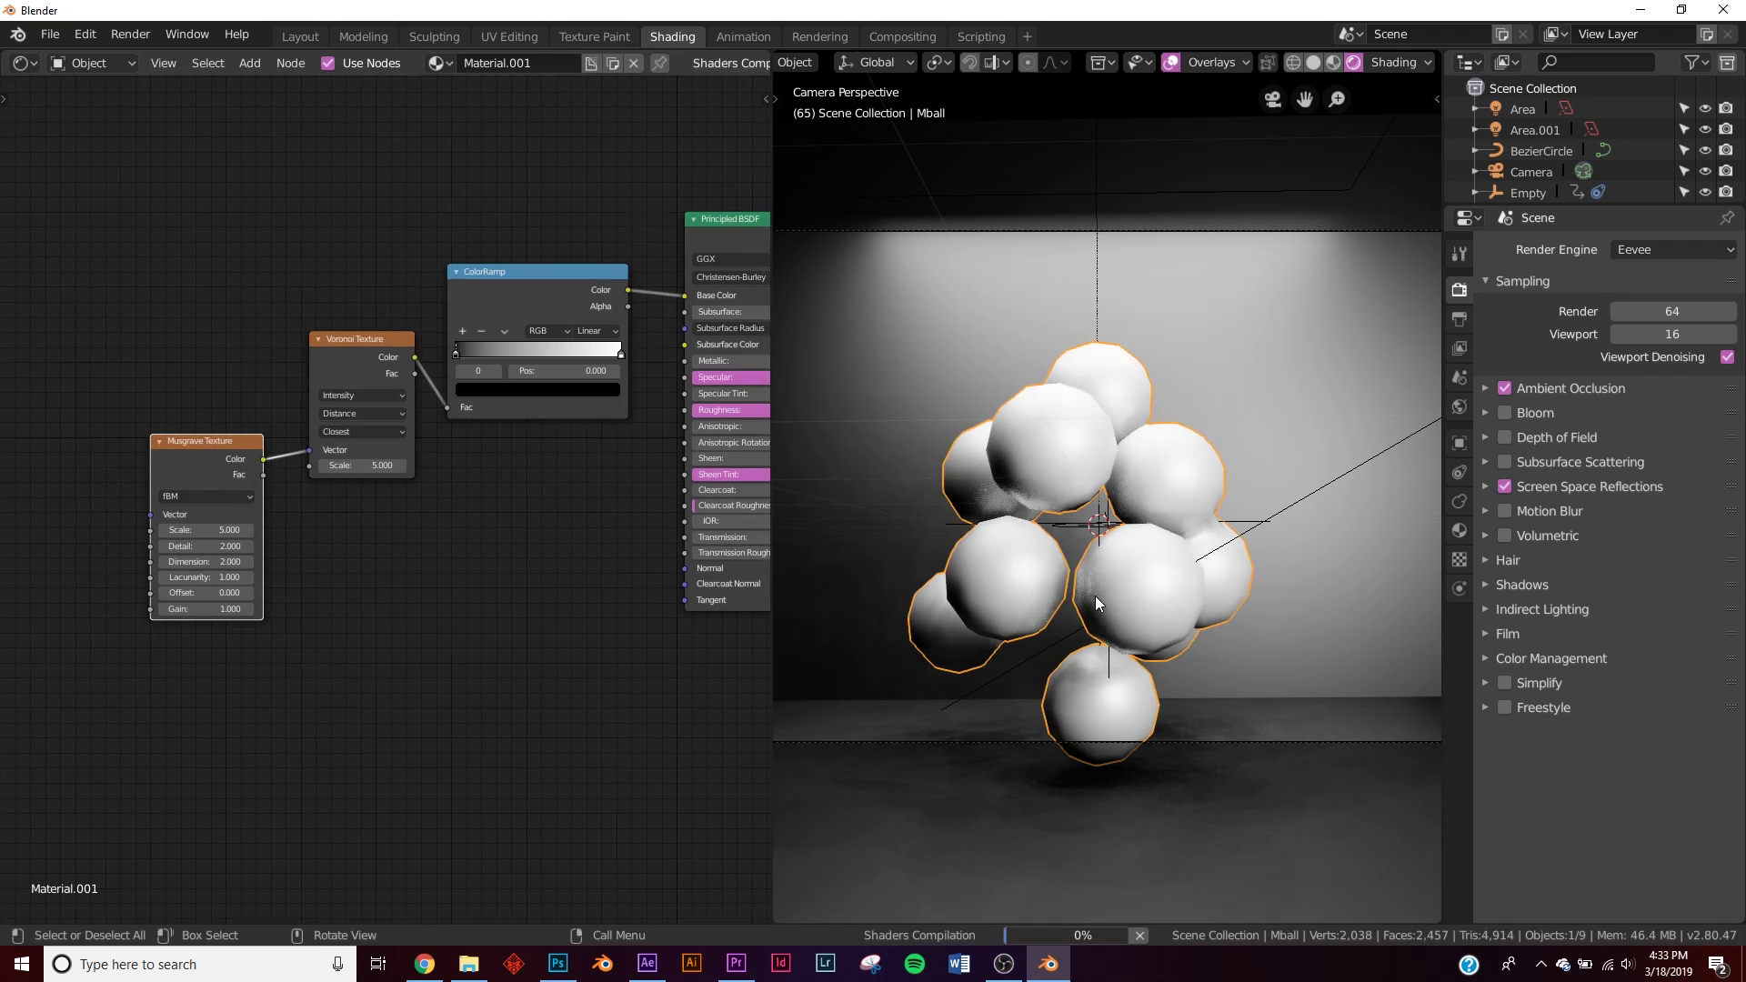
- Recolour the ColorRamp stops: the white right stop blue, the dark left stop magenta
scroll(546, 428, "up", 4)
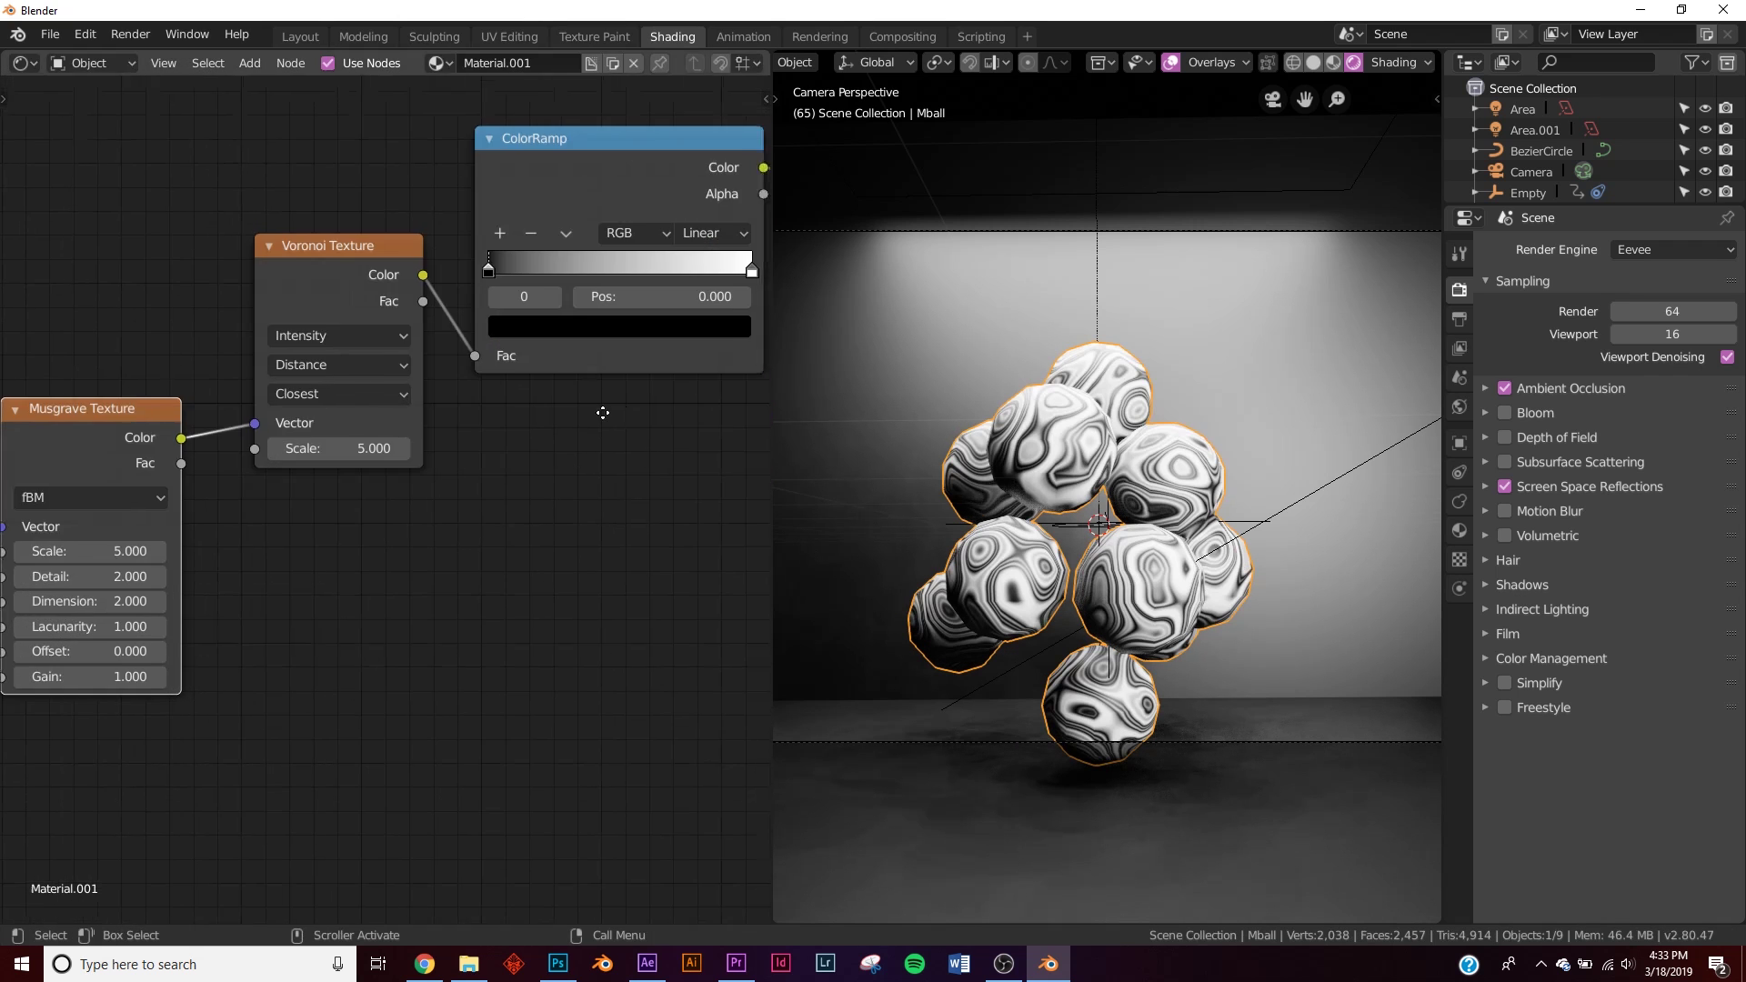
middle_click_drag(534, 463, 431, 515)
left_click(539, 351)
left_click(511, 441)
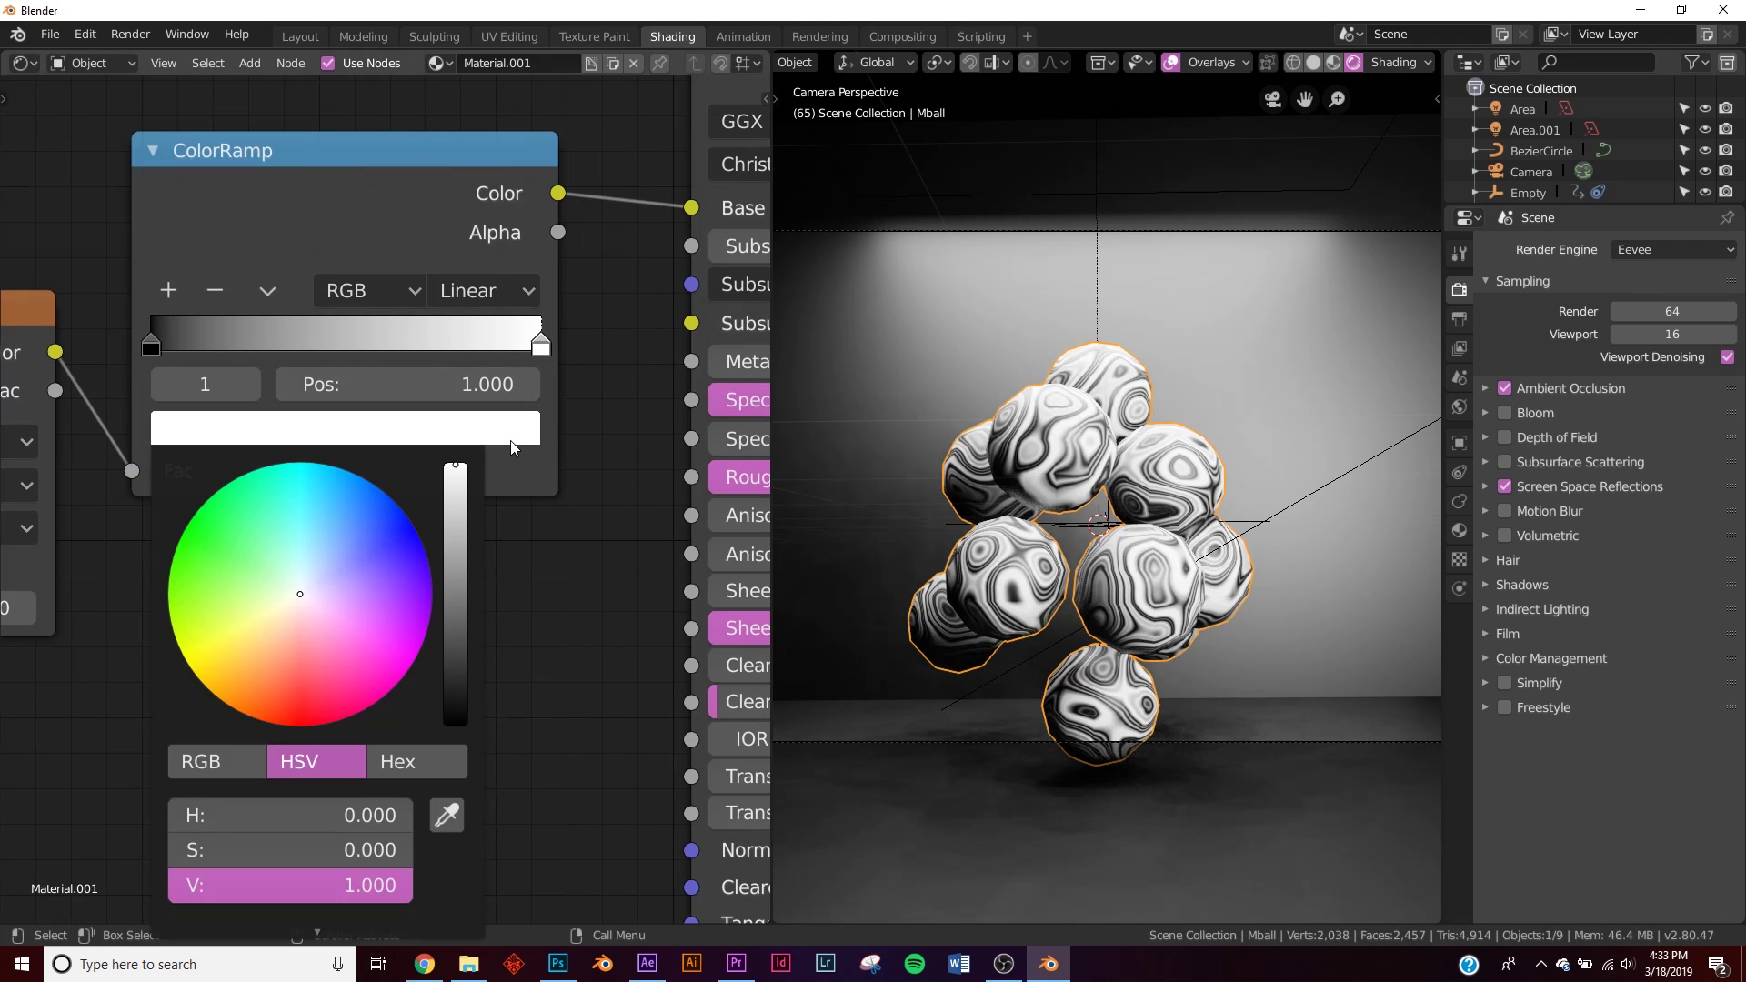
left_click(387, 497)
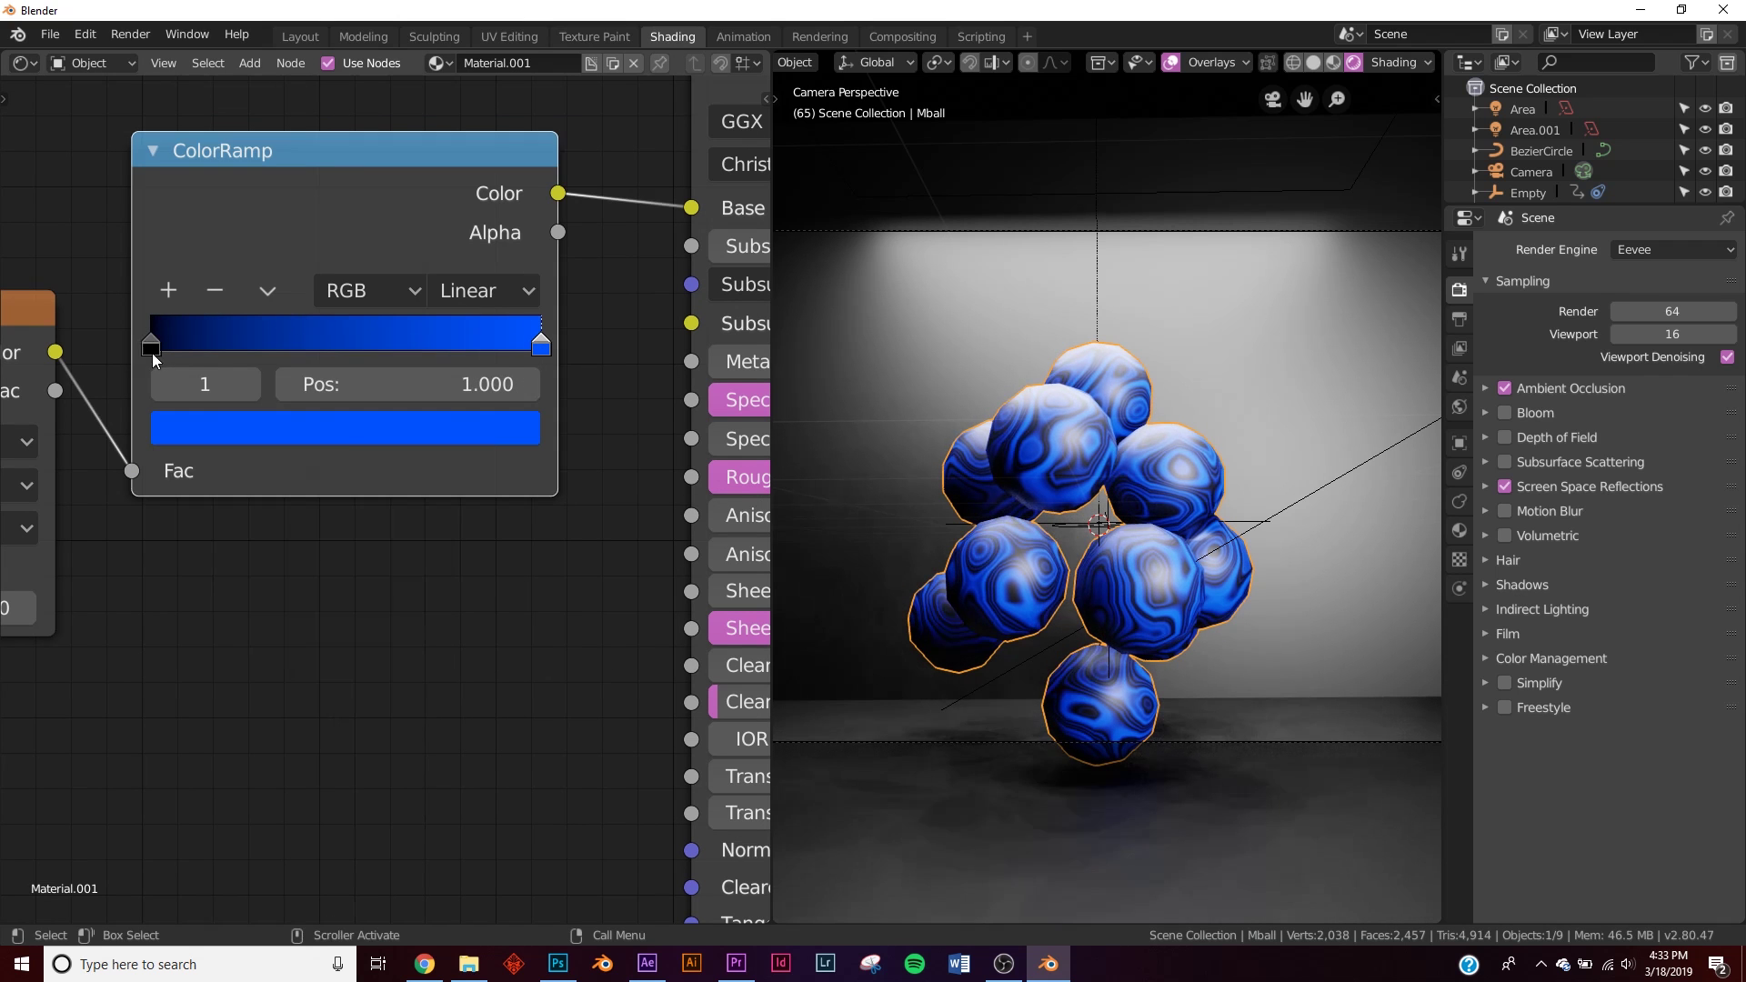
left_click(152, 347)
left_click(253, 423)
scroll(393, 627, "up", 5)
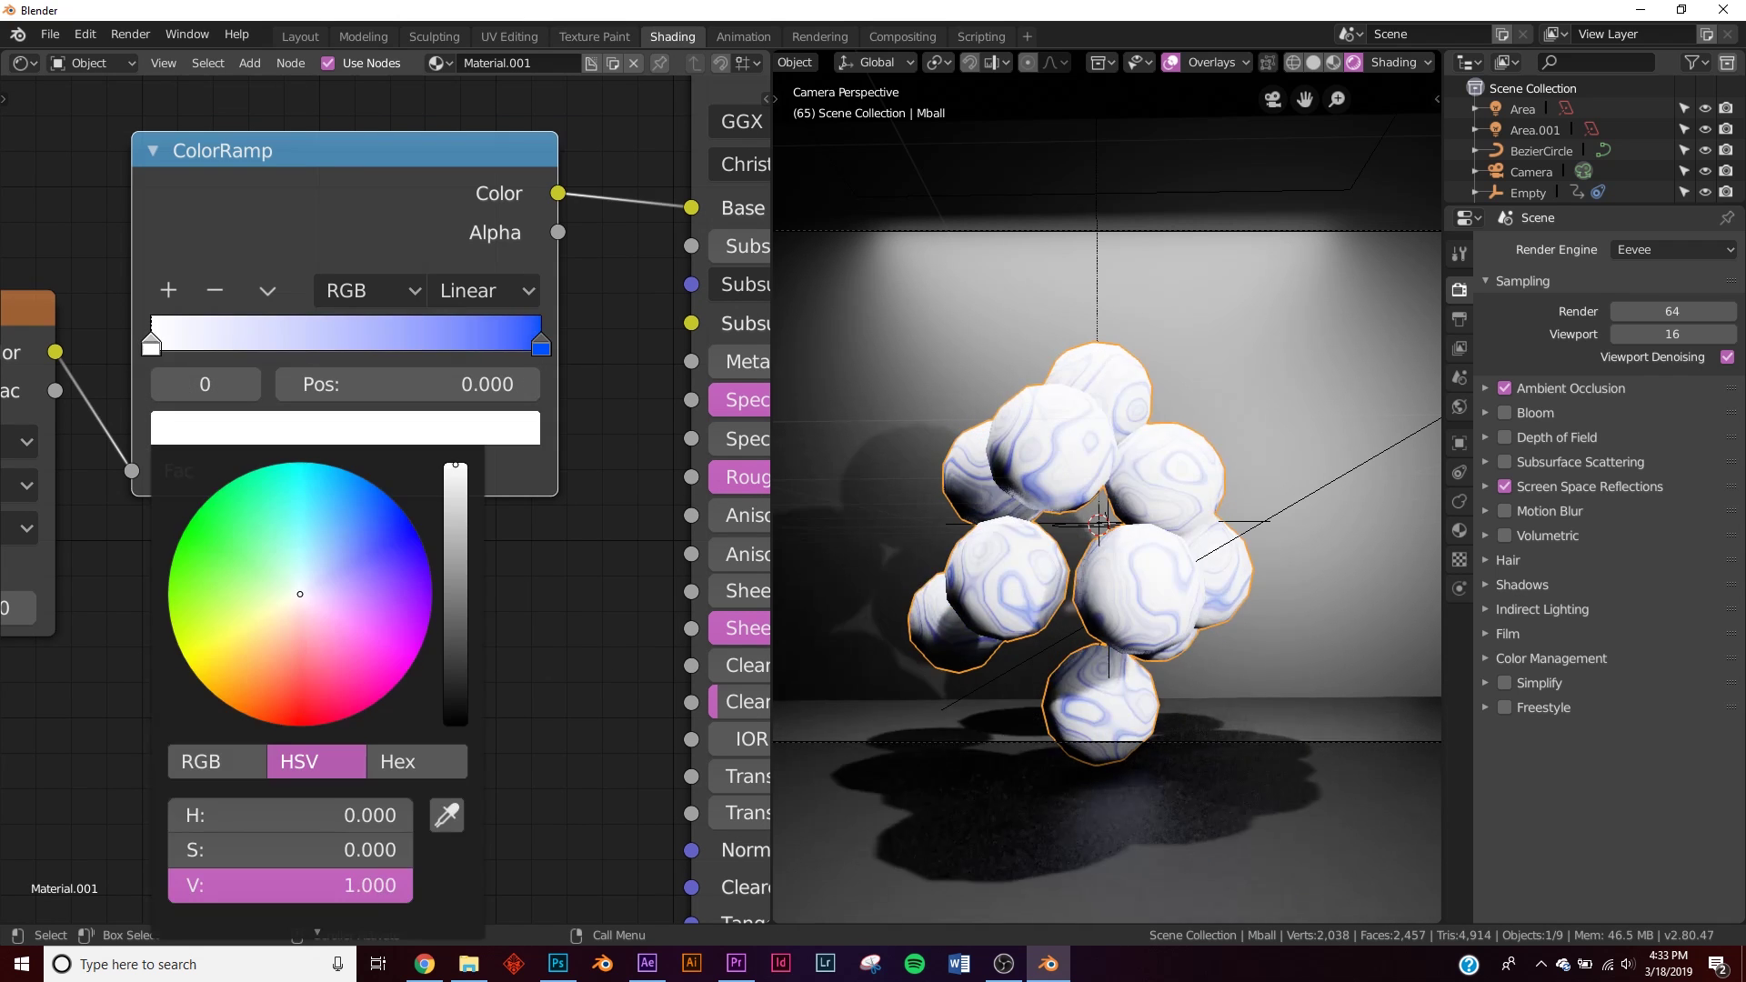
left_click(393, 677)
- Move the ramp stops closer (magenta 0.106, blue 0.602) and set Metallic to 1.0
left_click_drag(540, 348, 383, 348)
mouse_move(152, 346)
left_mouse_down()
mouse_move(385, 347)
mouse_move(164, 346)
left_mouse_up()
left_click_drag(377, 347, 284, 350)
left_click_drag(165, 348, 193, 346)
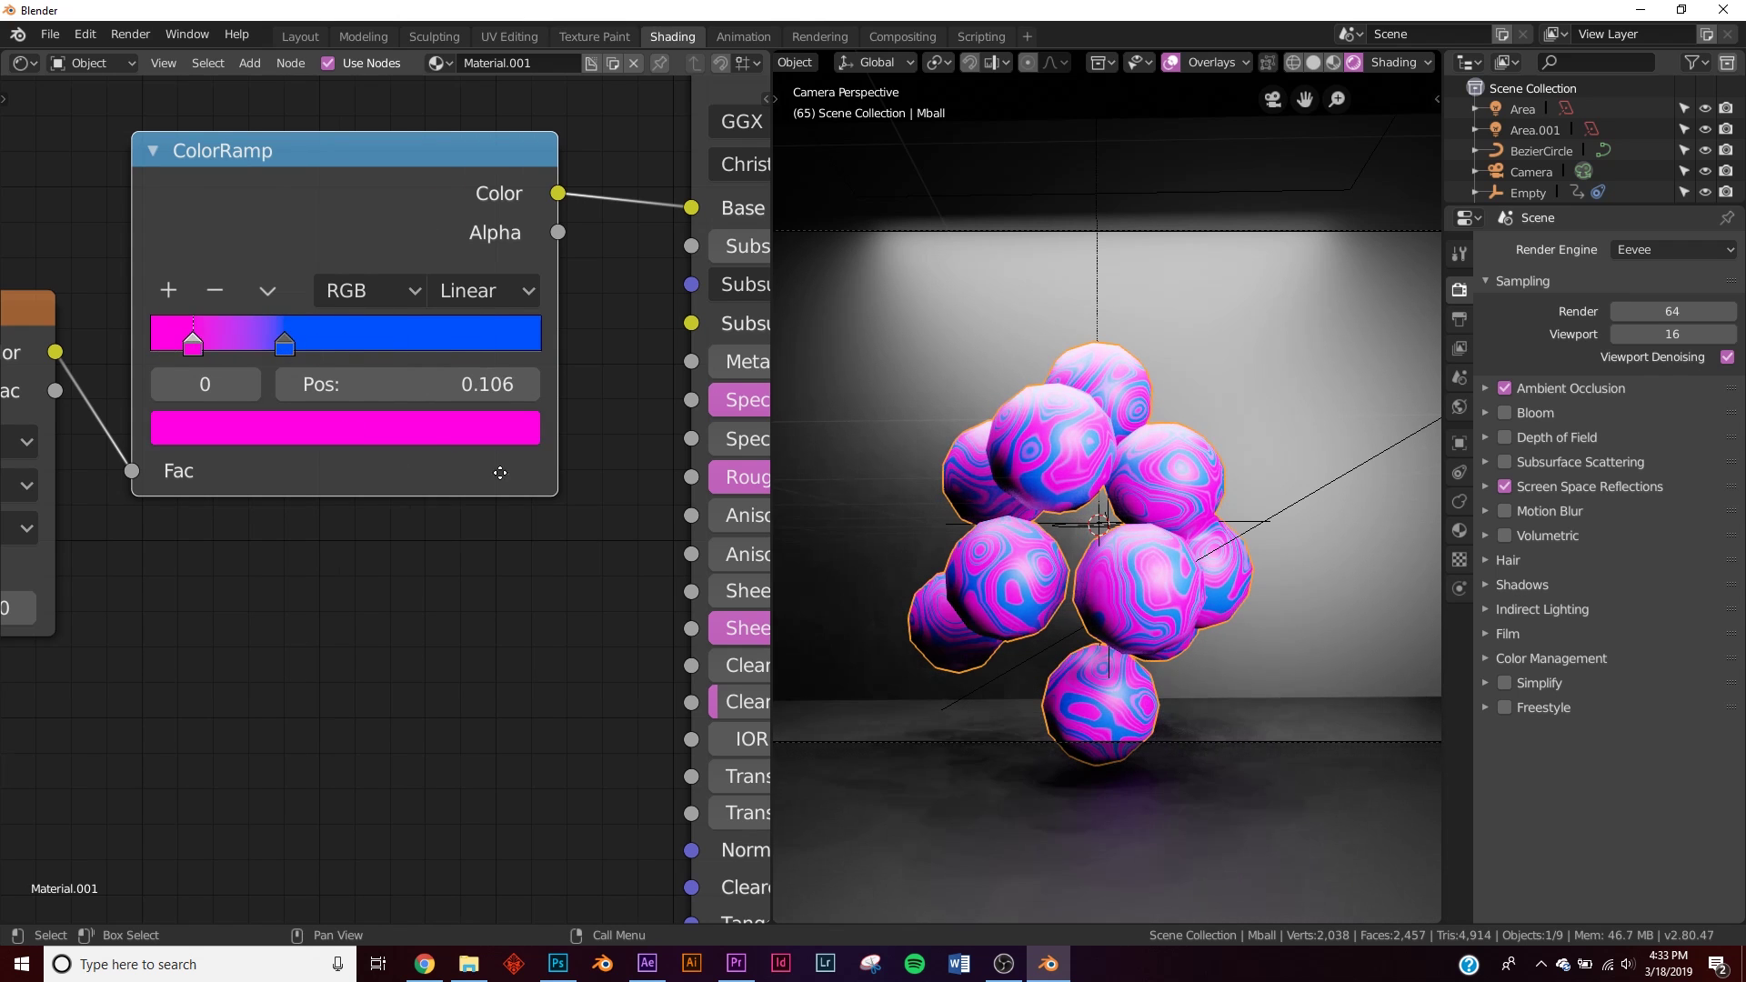
middle_click_drag(500, 472, 150, 441)
left_click_drag(459, 330, 853, 380)
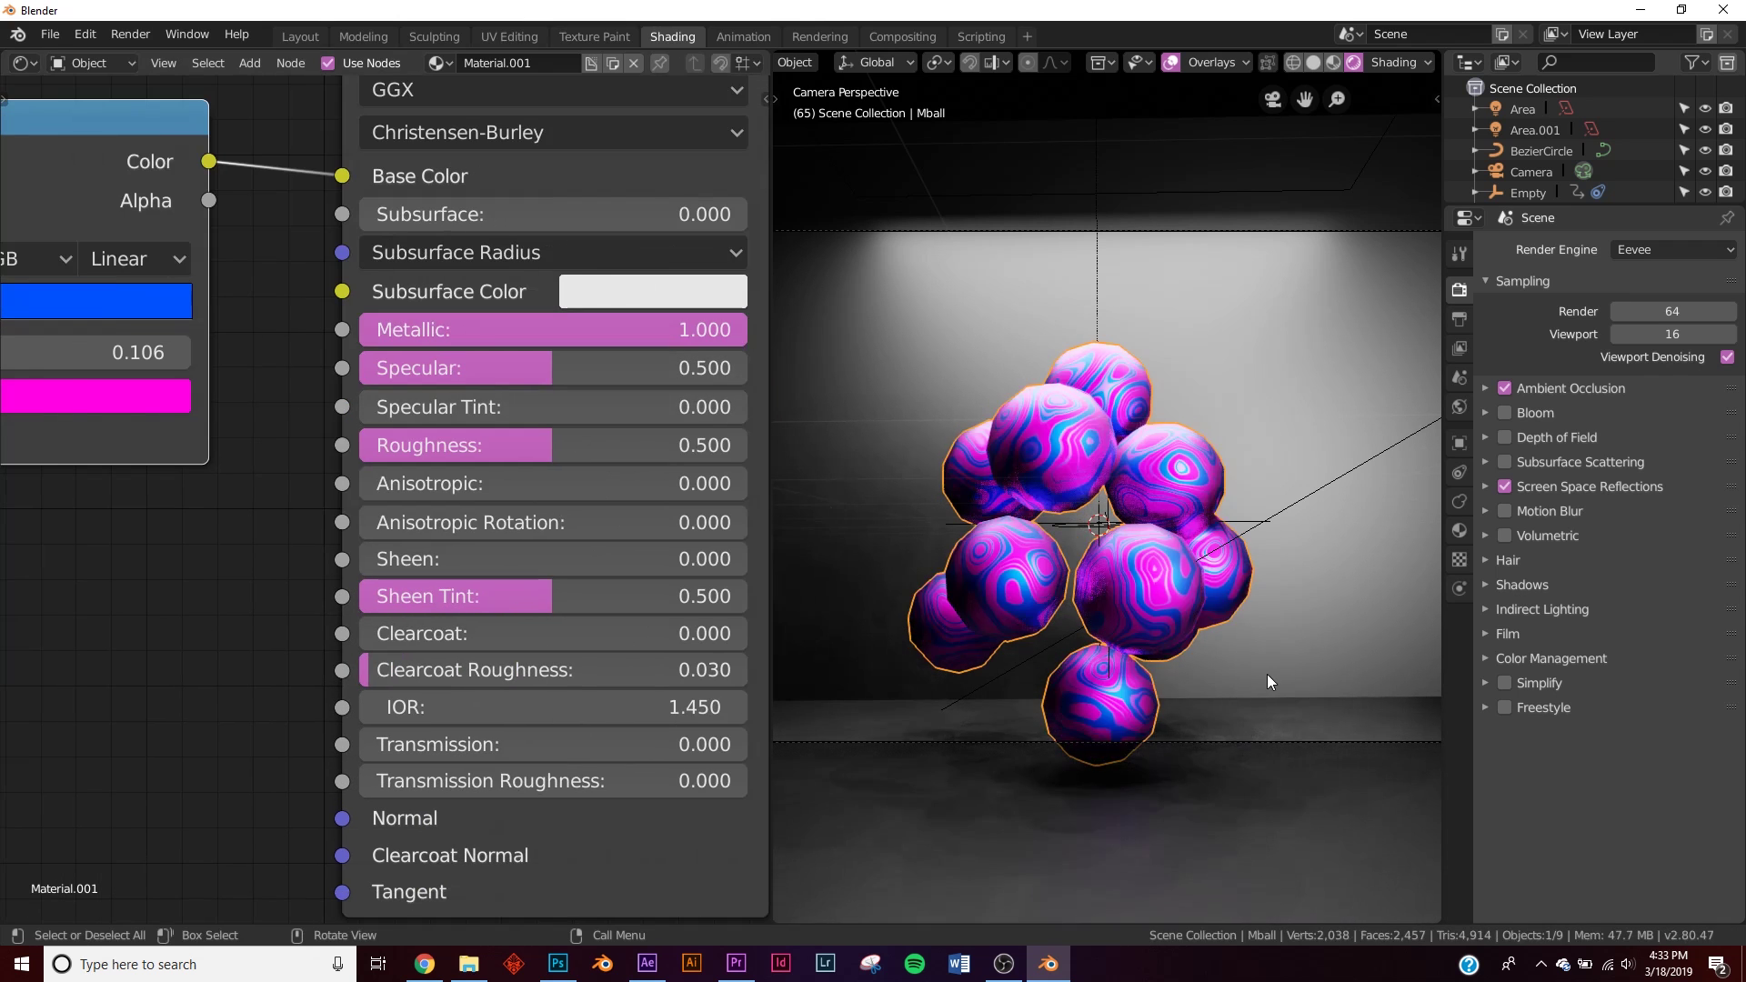
- In the Layout workspace, play the animation in camera view and pause at frame 55
left_click(300, 36)
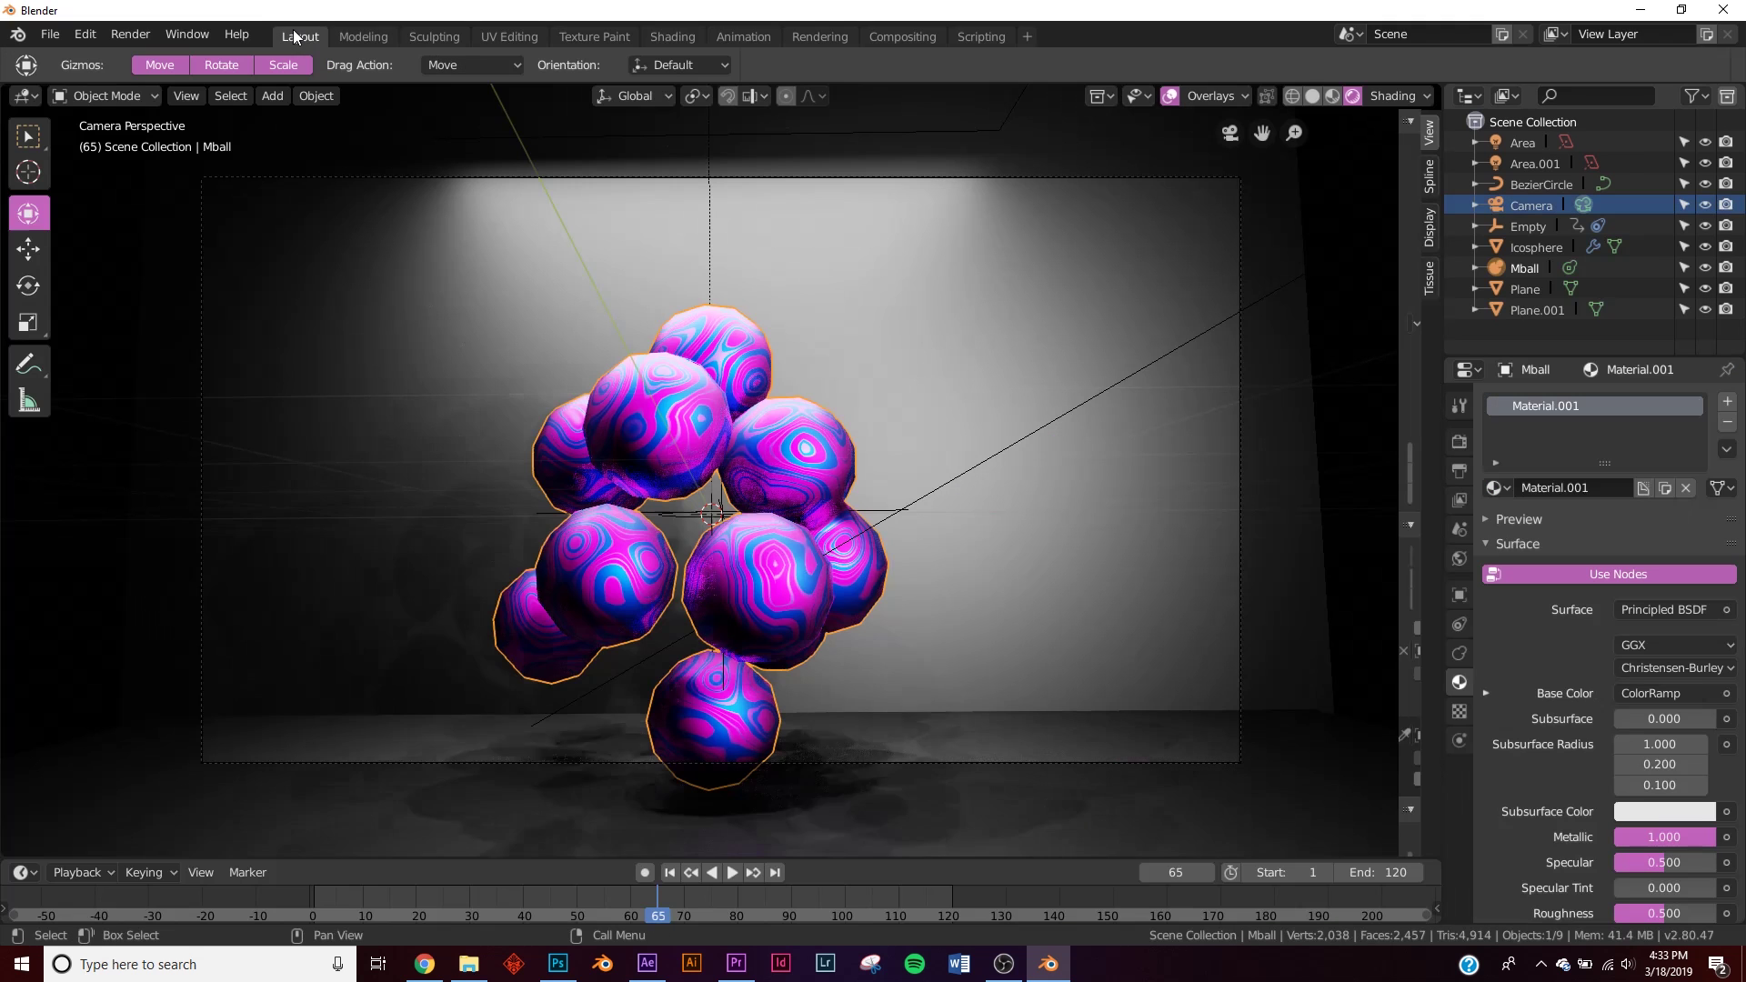
left_click(733, 872)
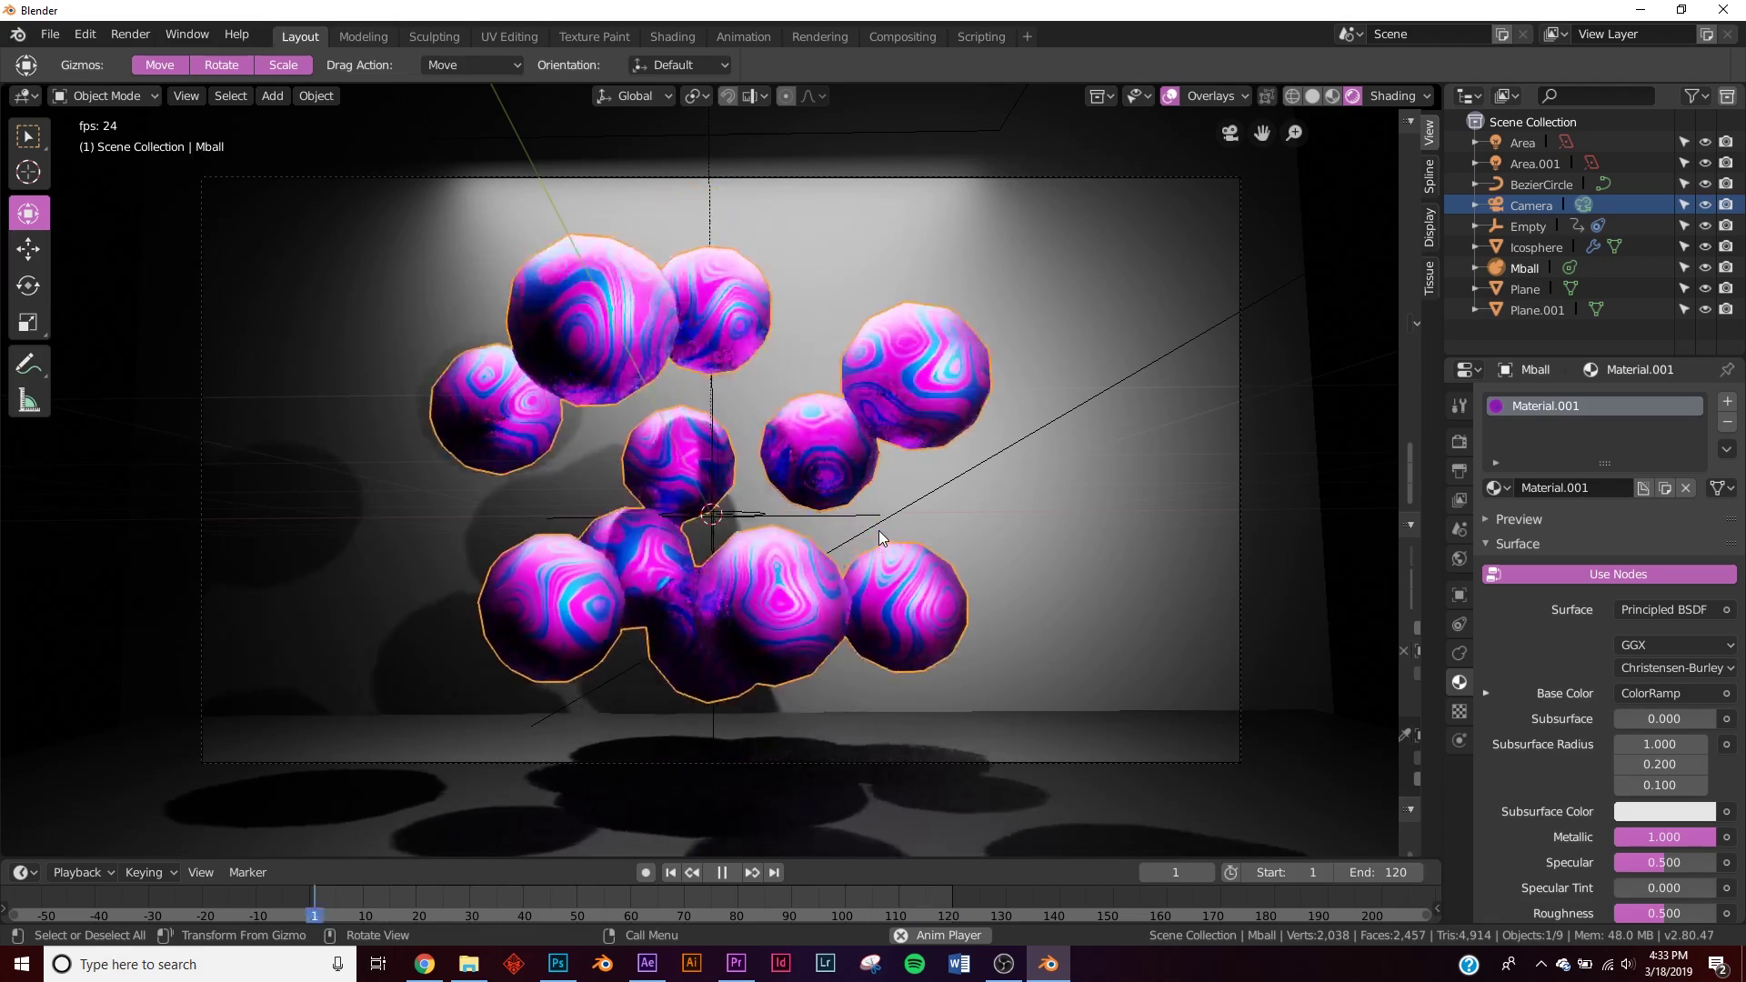
left_click(857, 806)
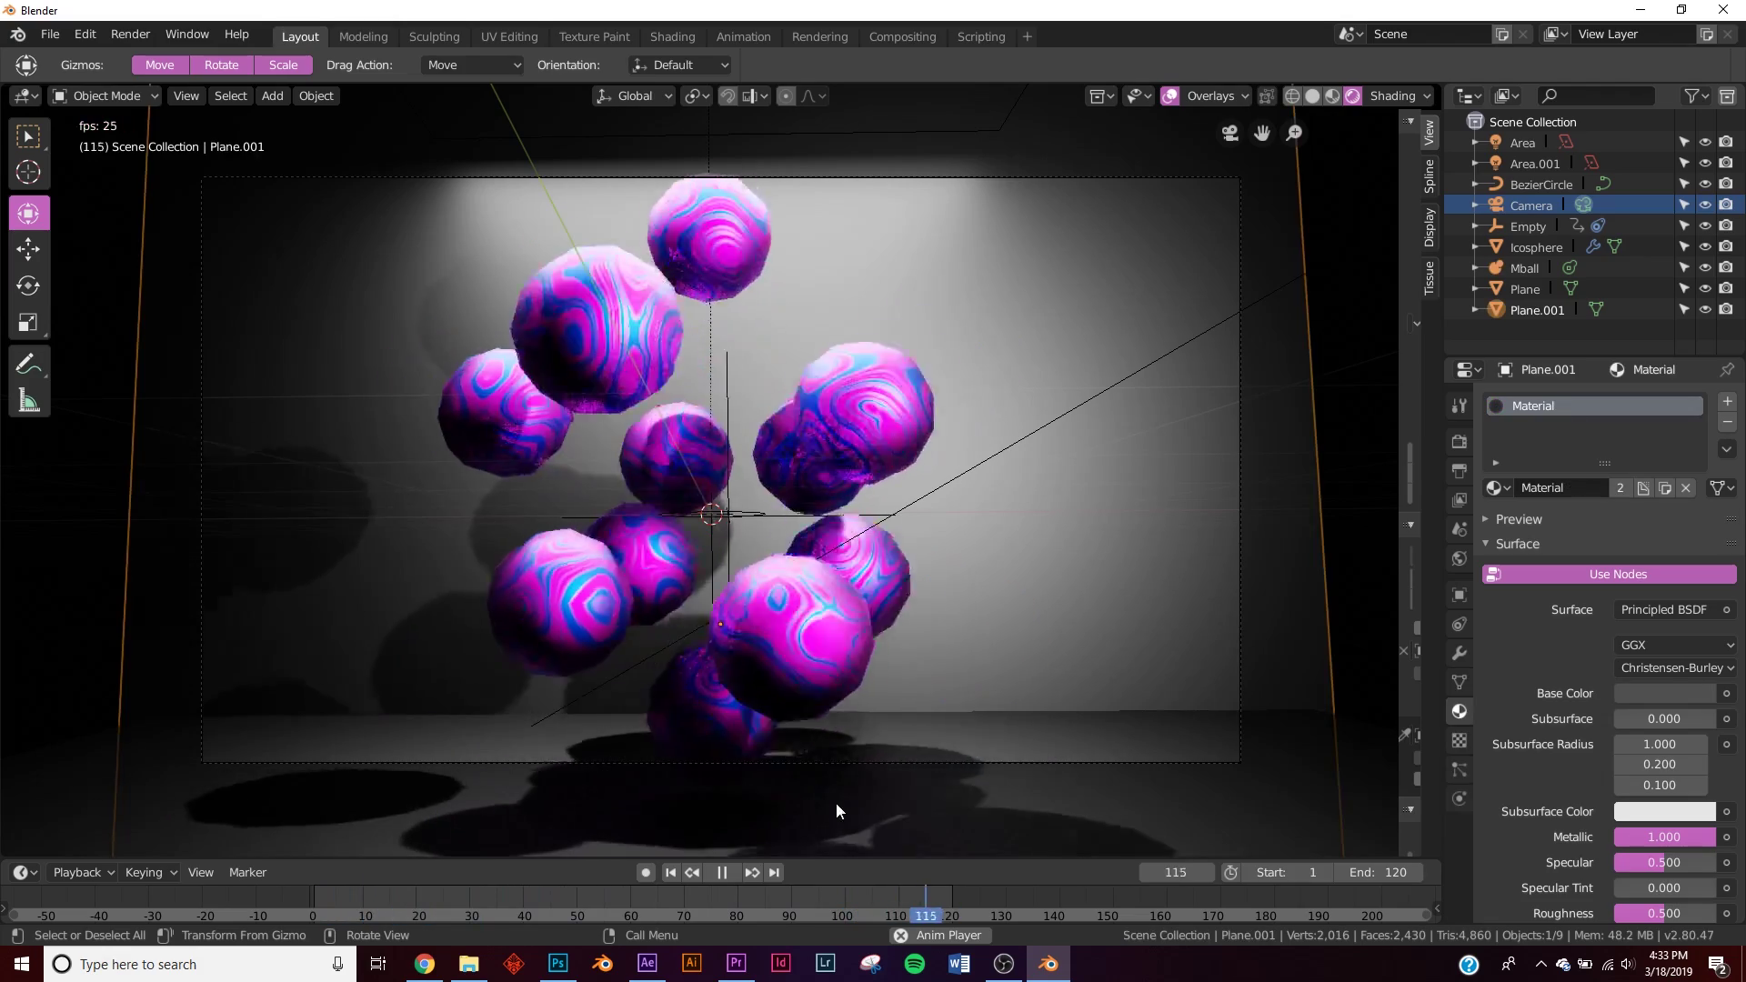
left_click(724, 870)
middle_click_drag(881, 701, 858, 636)
key("KP_0")
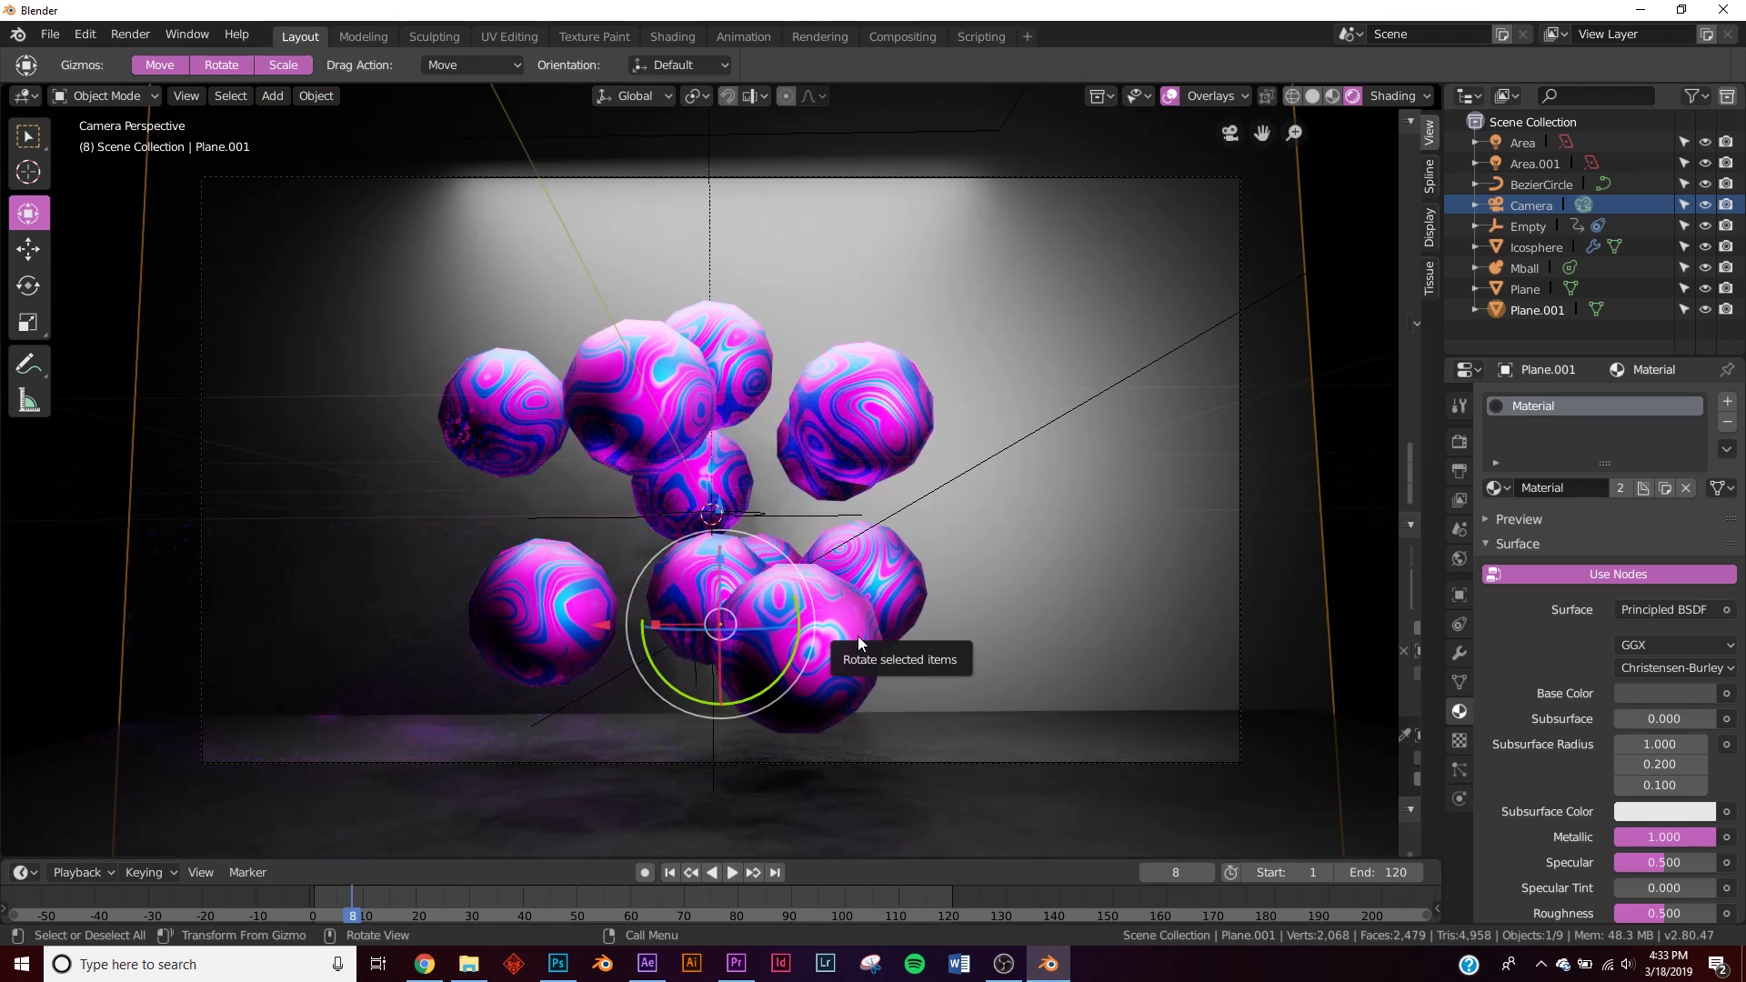
left_click(733, 873)
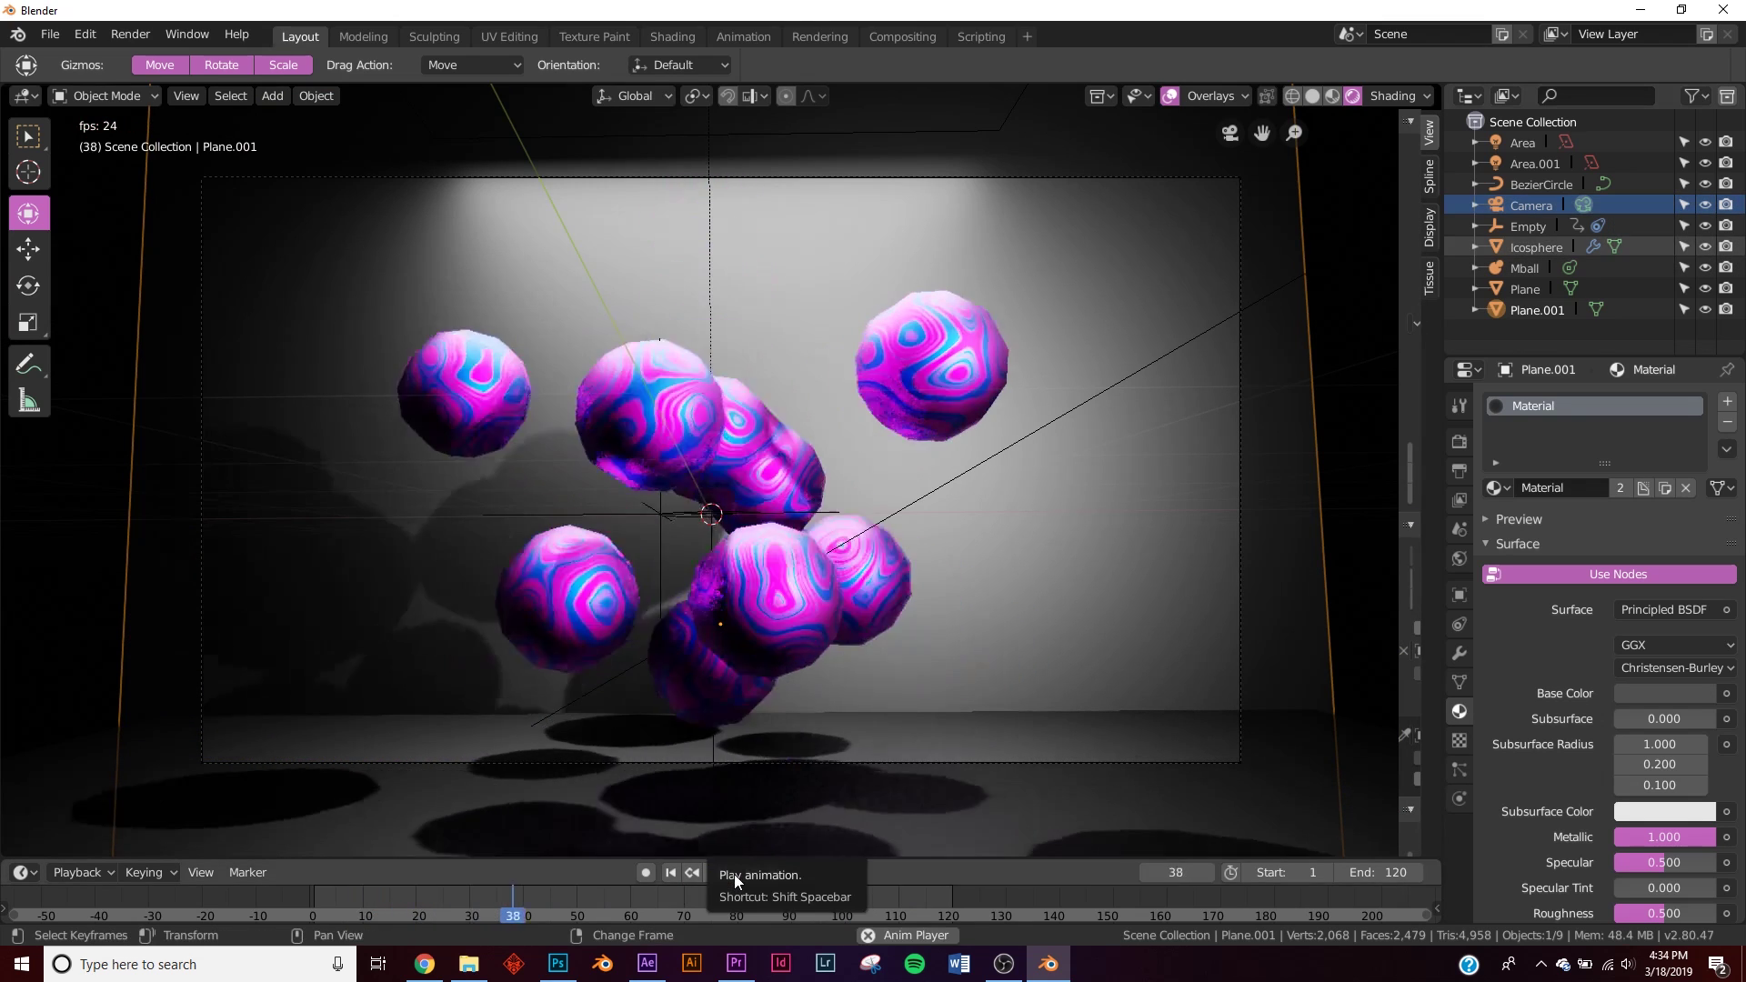
left_click(734, 875)
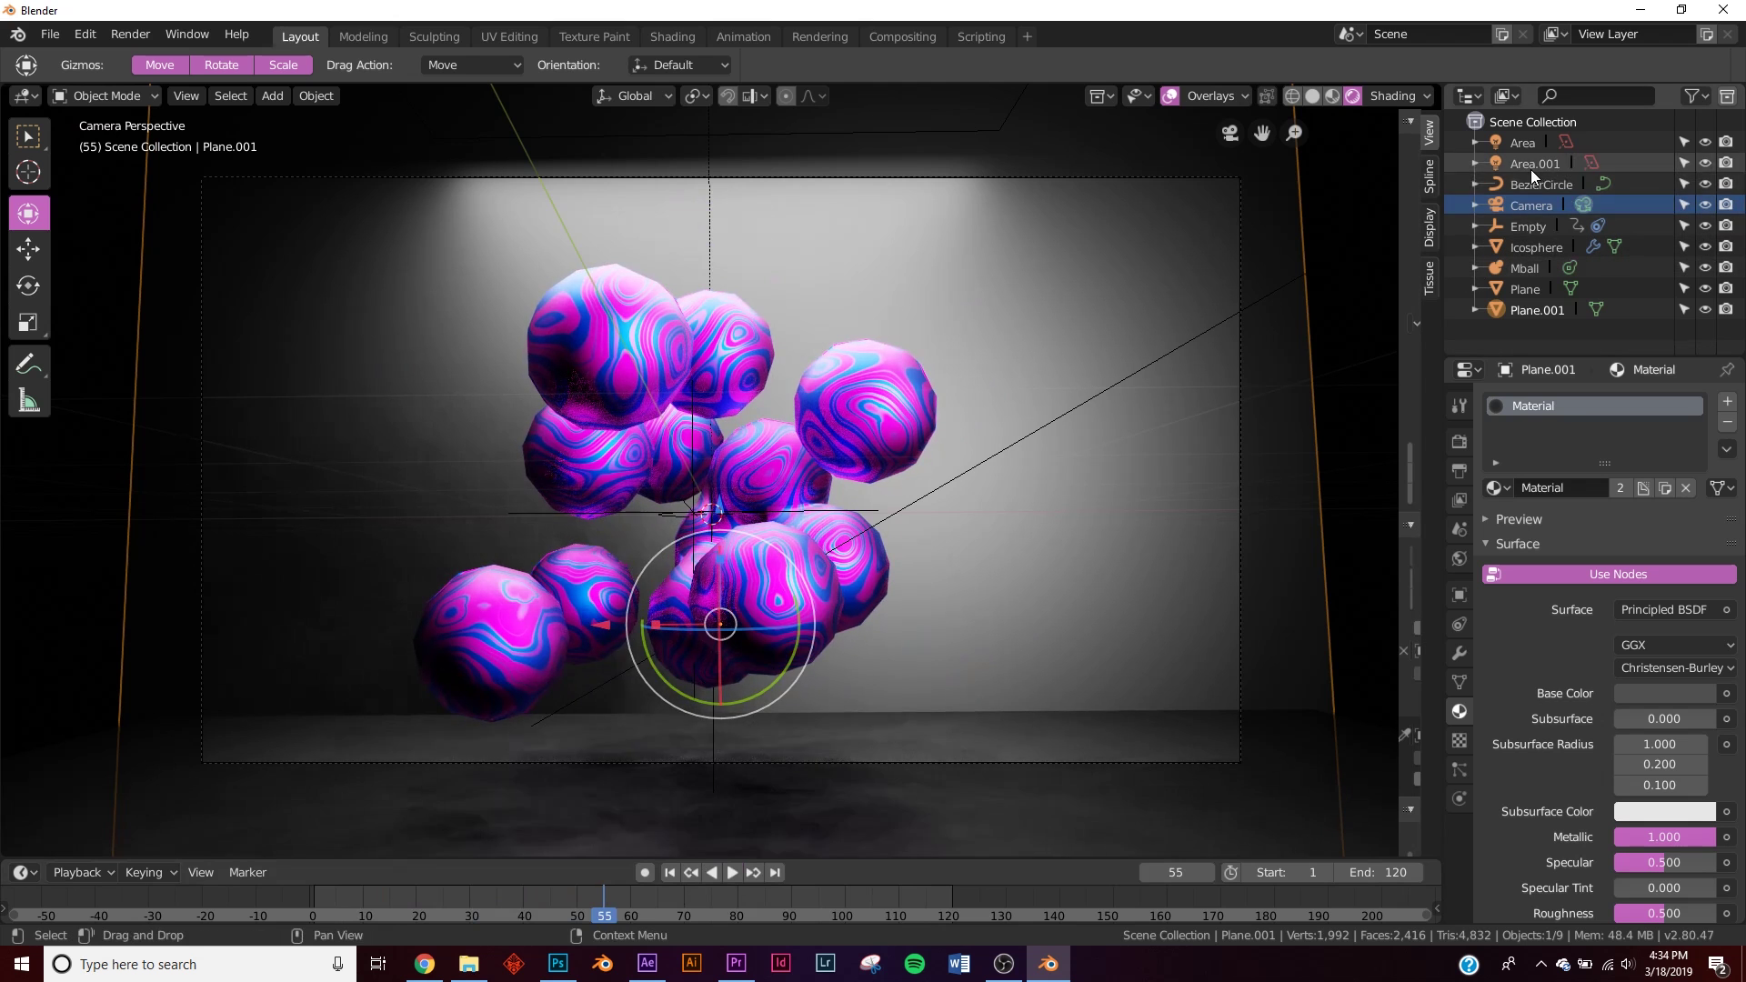
- Select the Camera and move it to reframe the metaball cluster
scroll(440, 487, "down", 2)
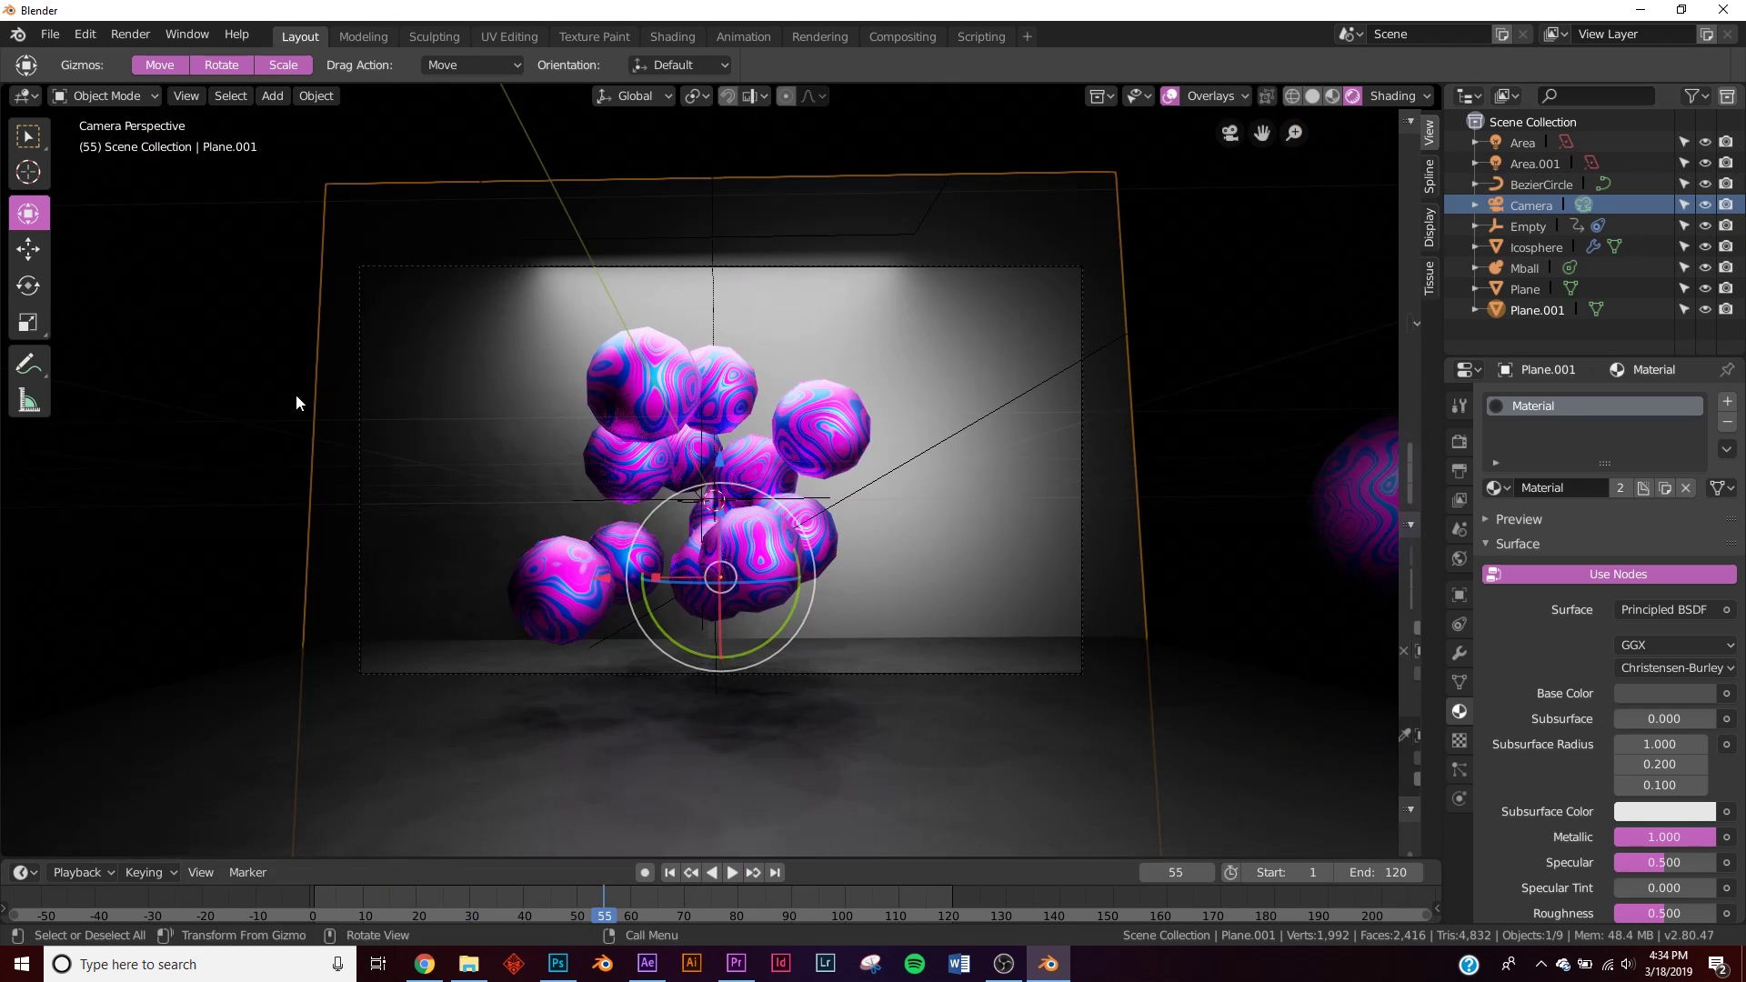
left_click(1533, 207)
key("g")
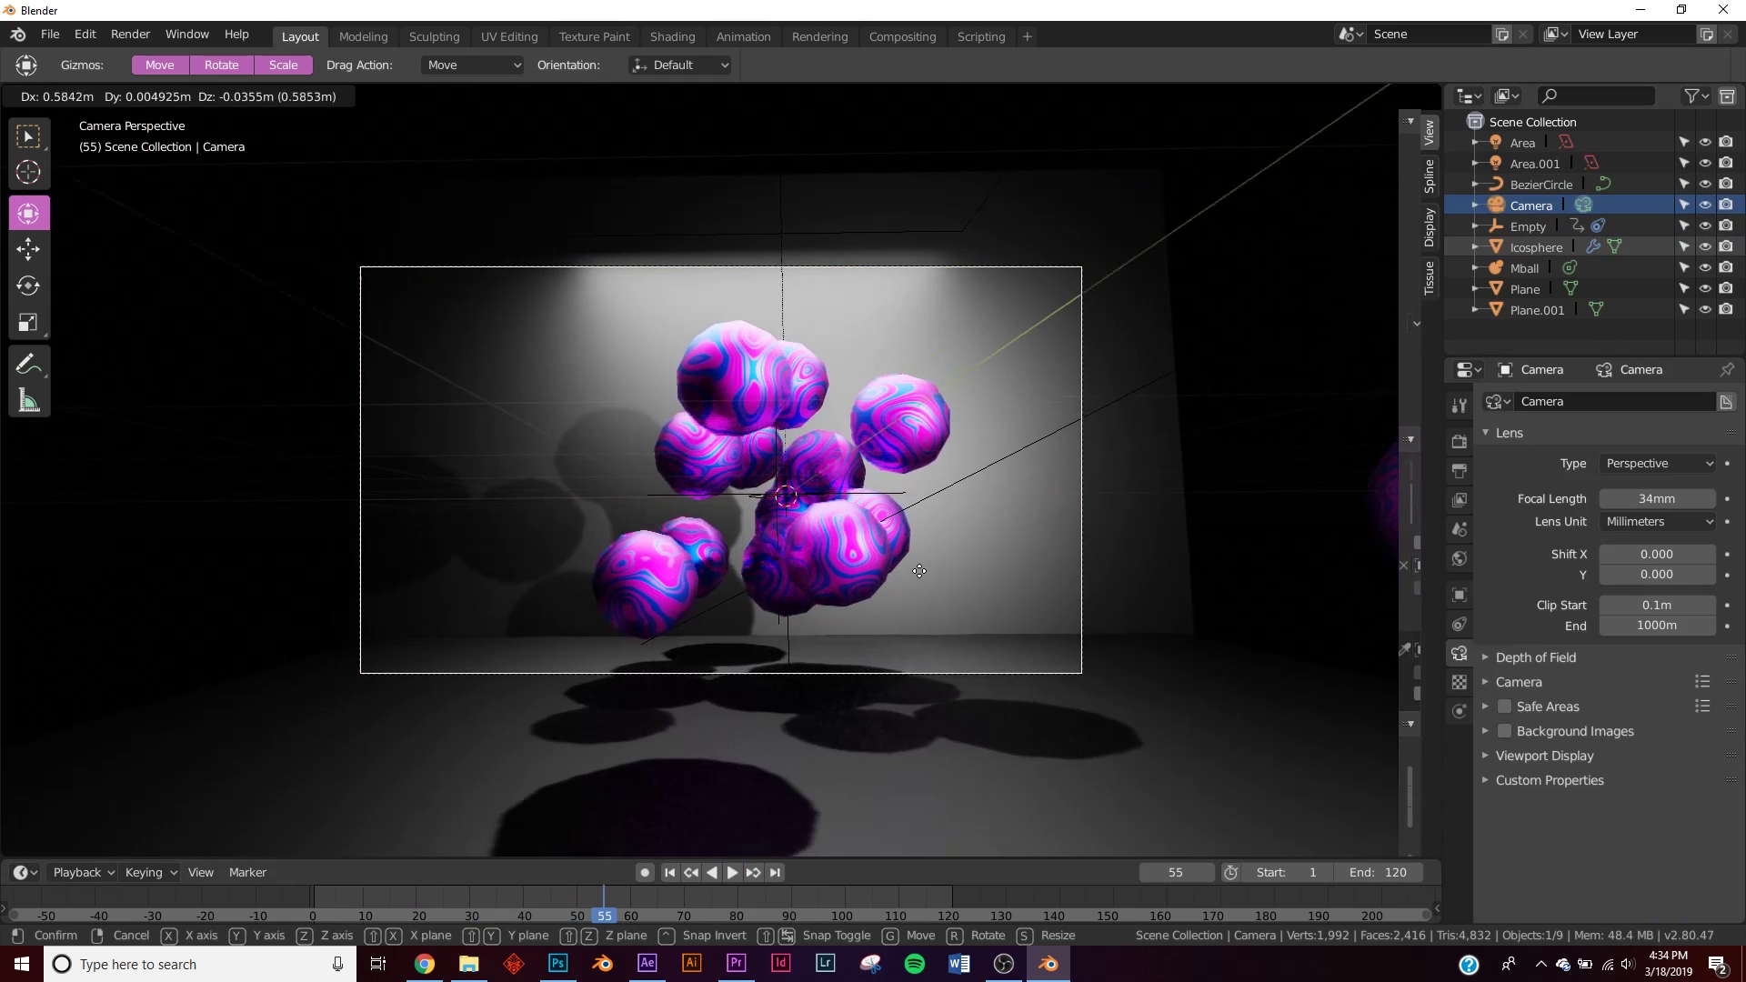
left_click(904, 571)
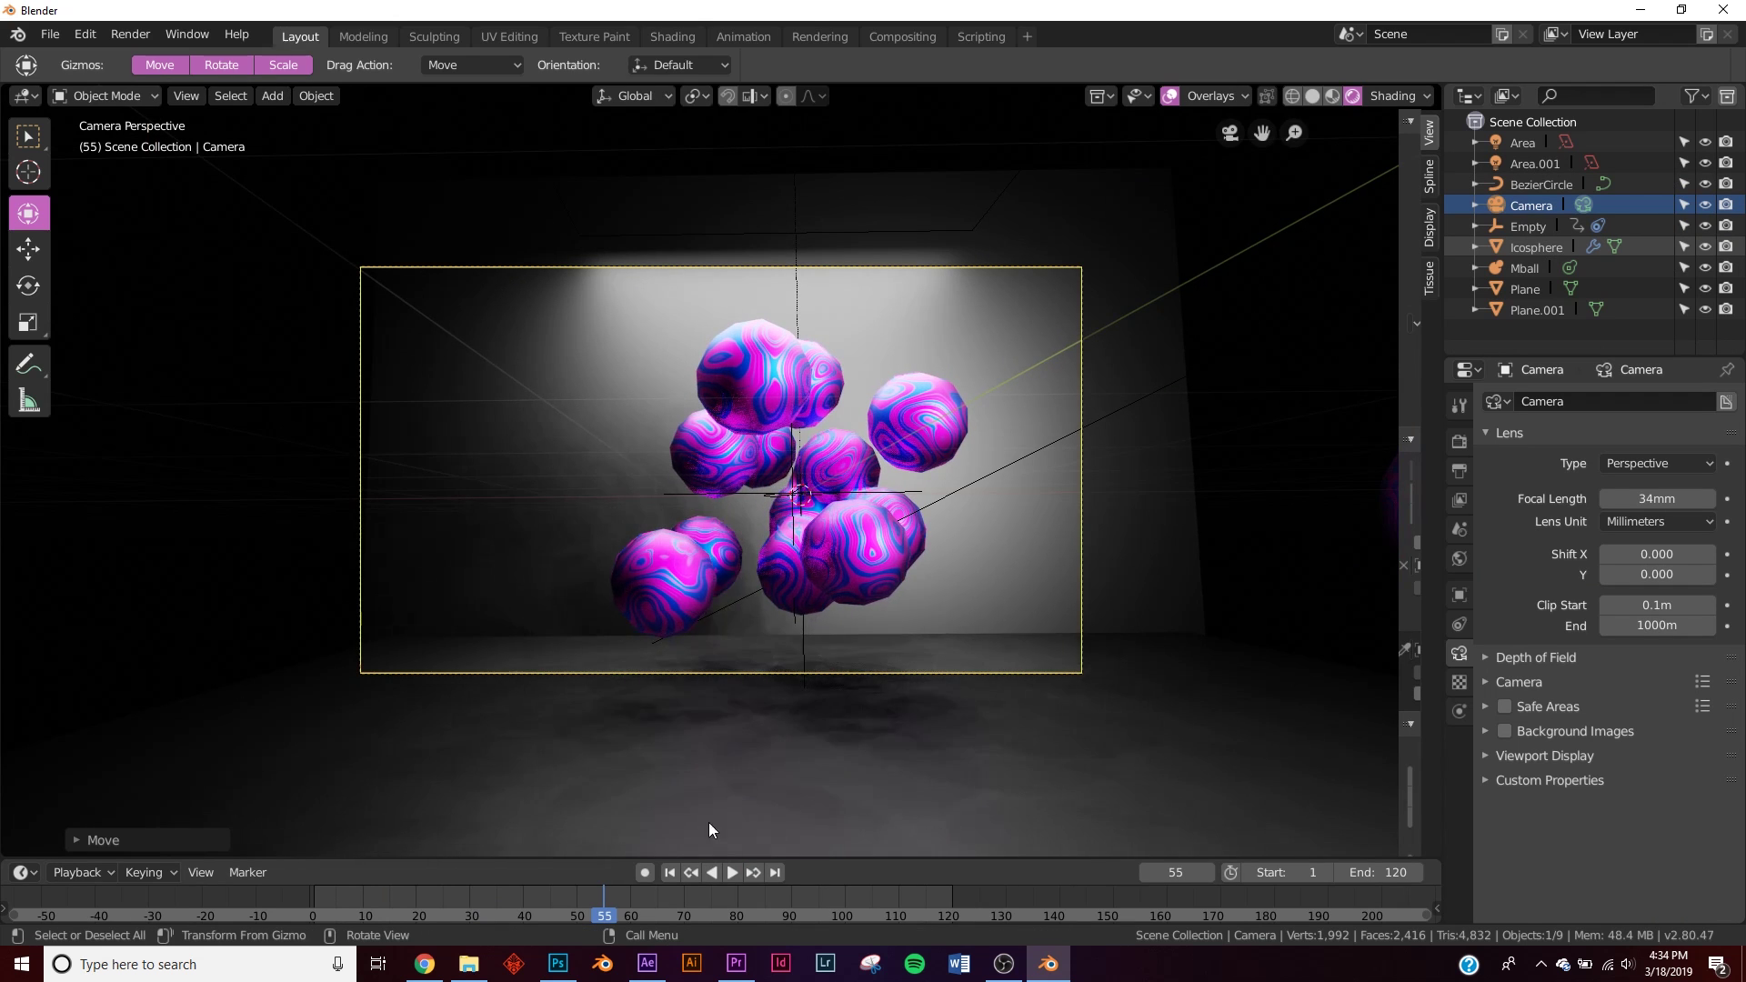
- Select the Mball object, show its Object Data settings, and render a still of frame 55
scroll(757, 613, "up", 2)
scroll(759, 615, "up", 1)
scroll(759, 615, "down", 1)
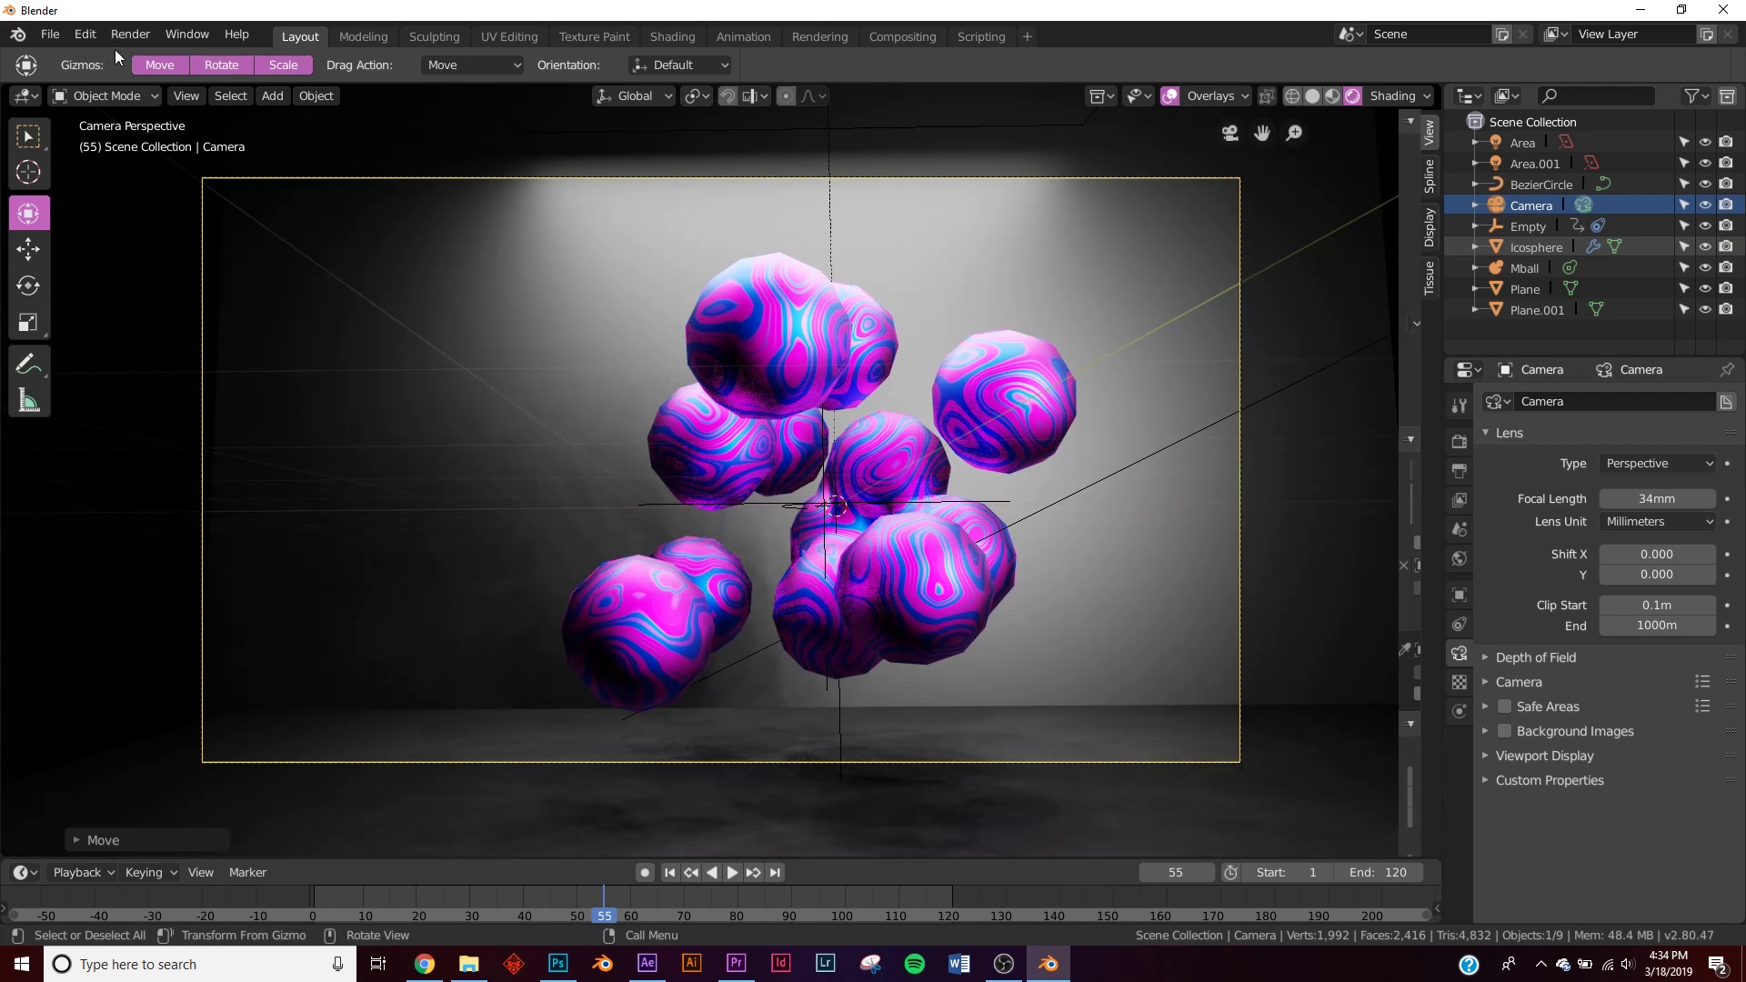
left_click(993, 382)
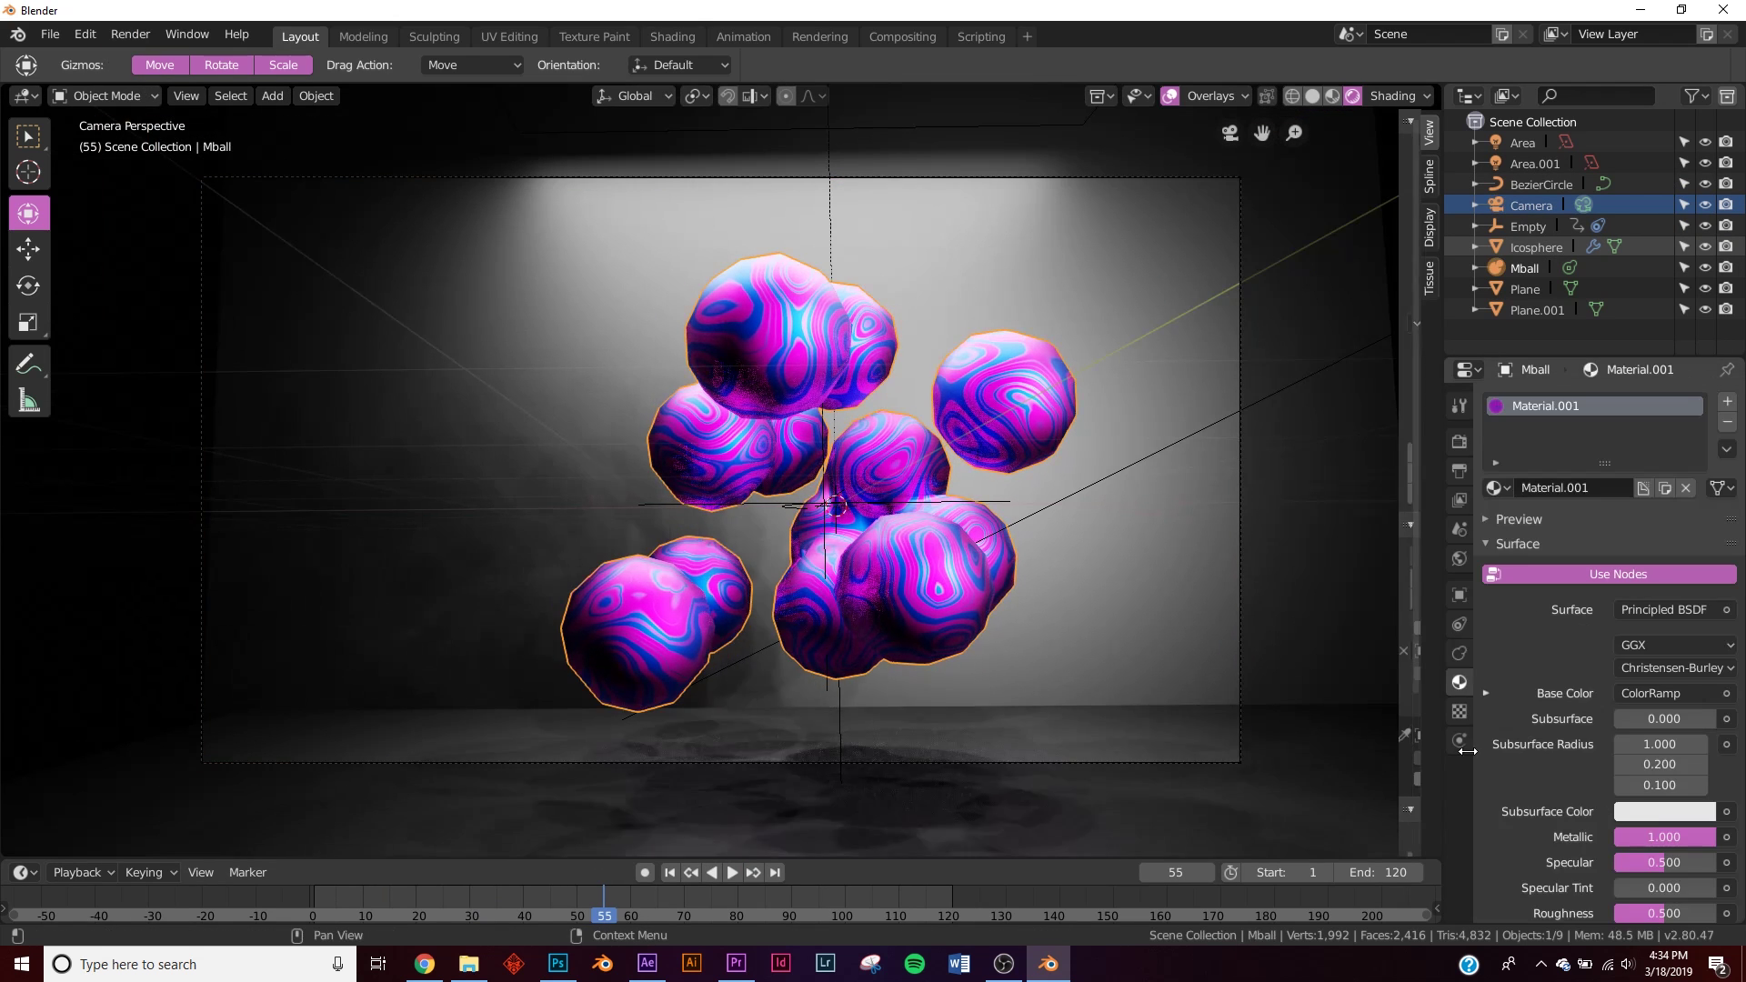
left_click(1460, 654)
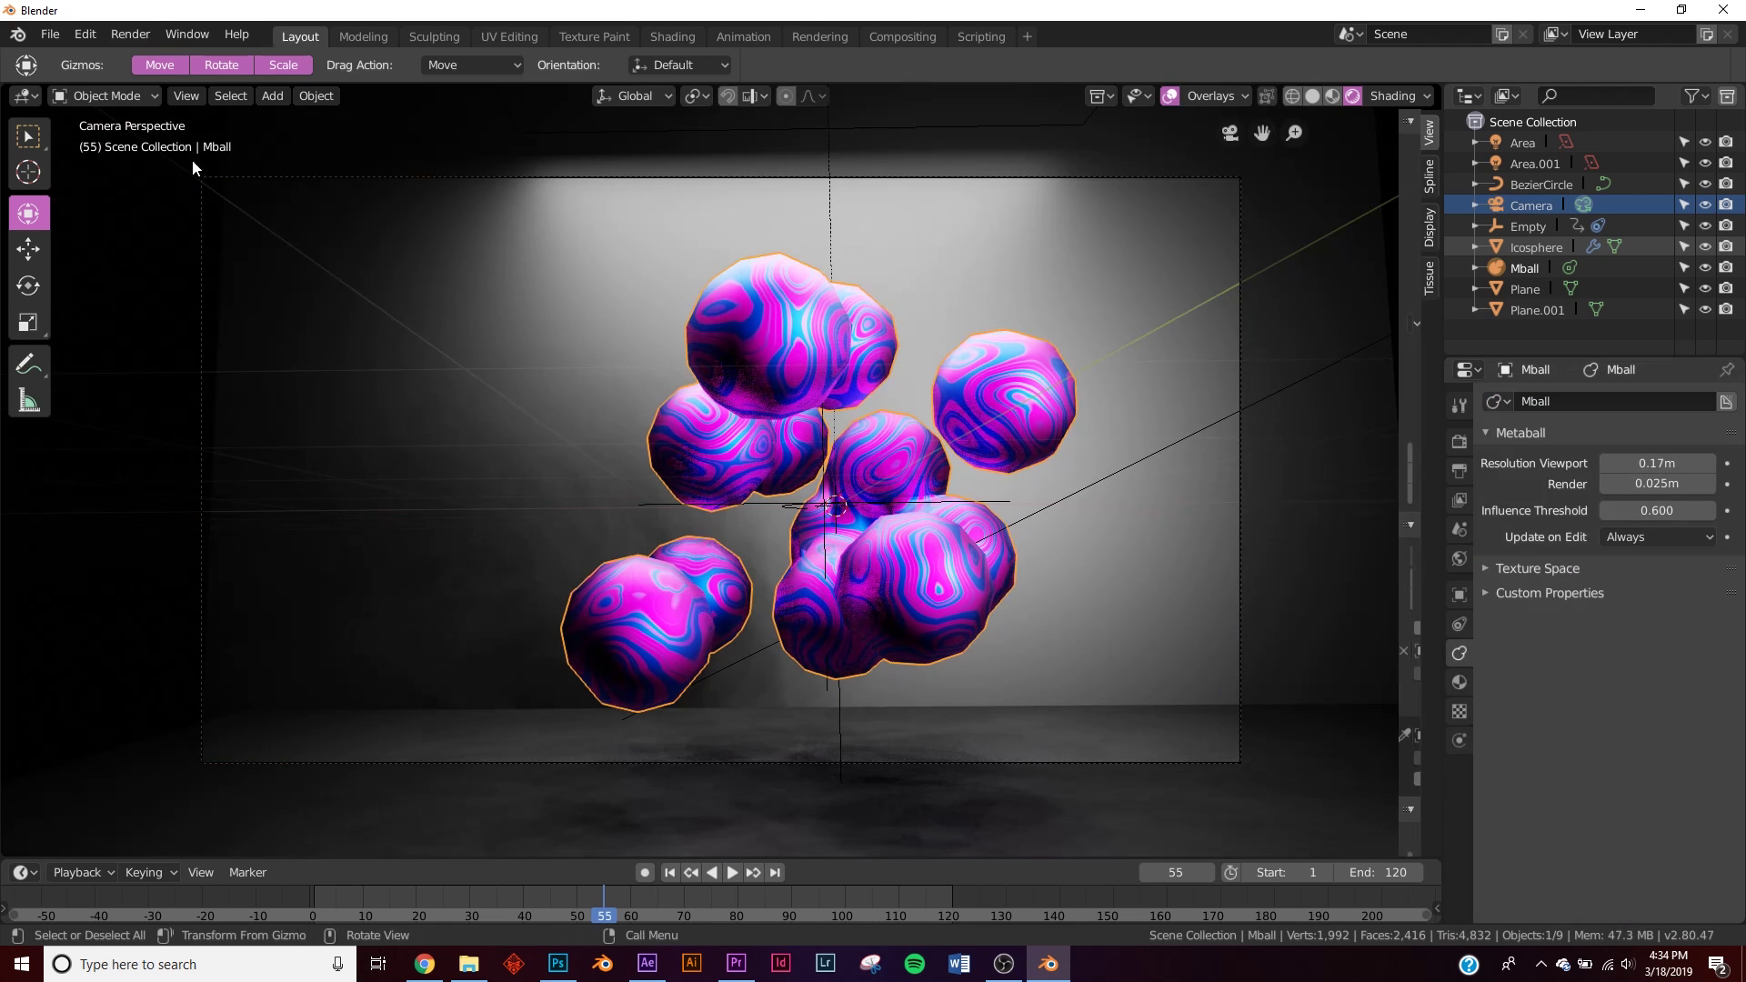
left_click(126, 35)
left_click(157, 56)
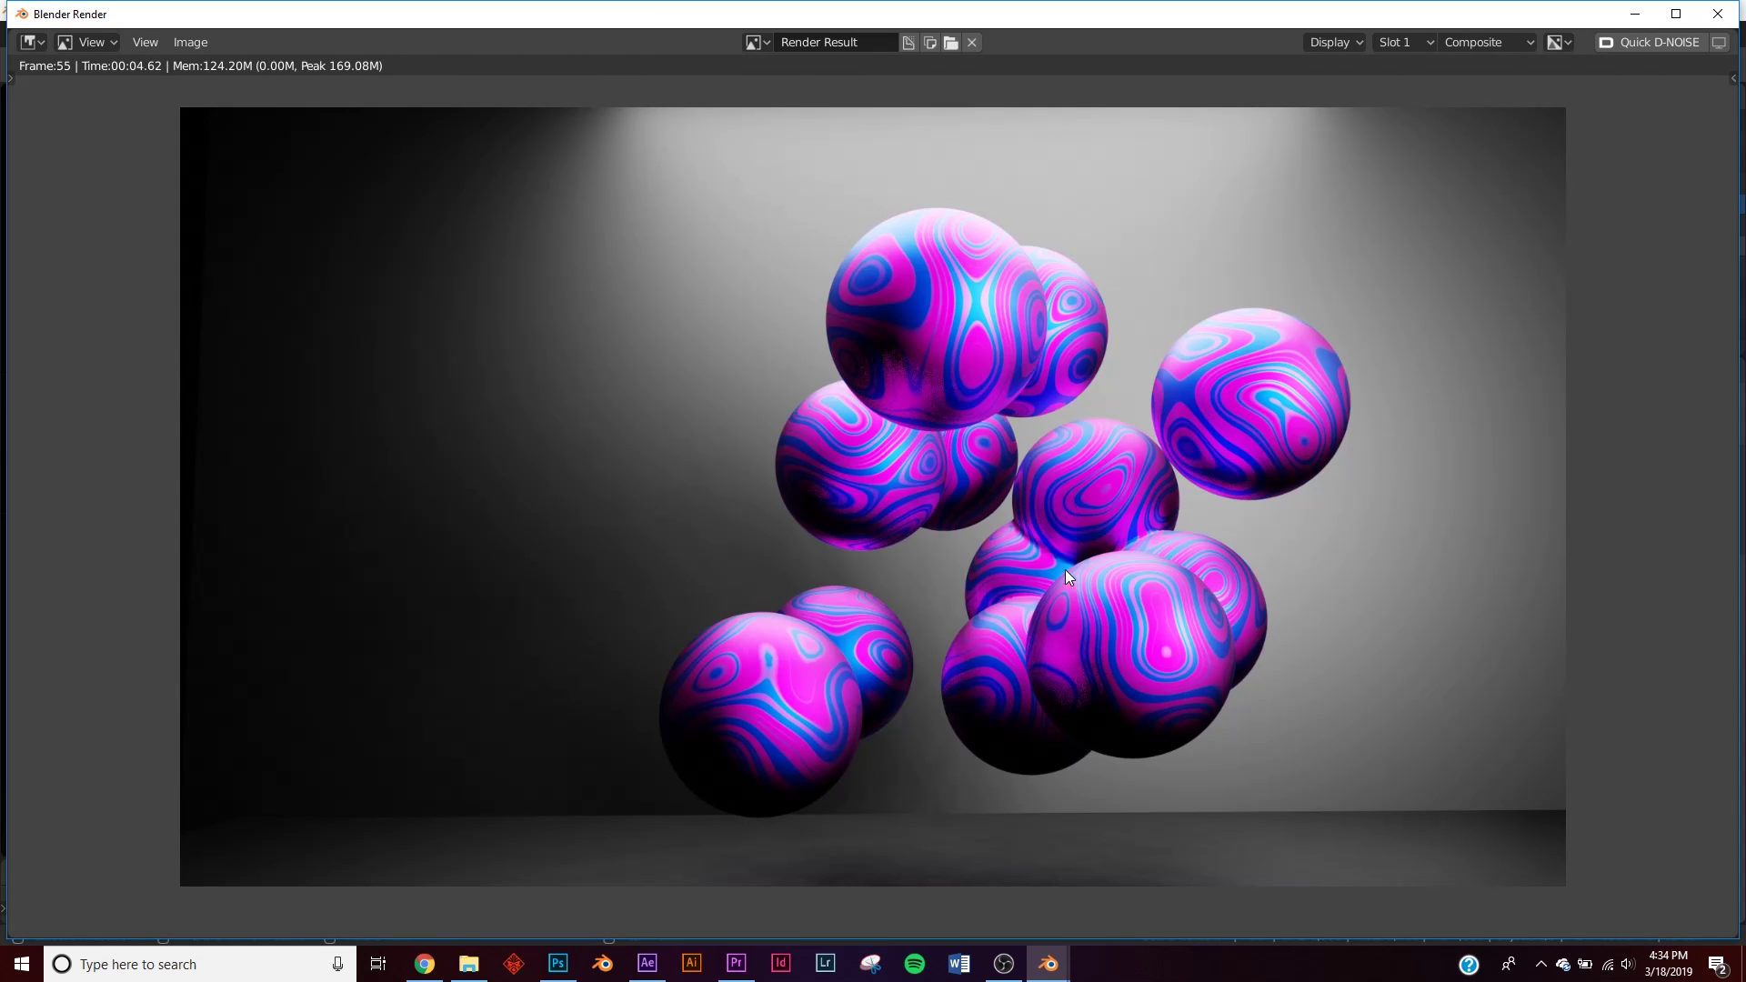
- Close the render result window and show the Output properties
left_click(1718, 14)
left_click(1460, 470)
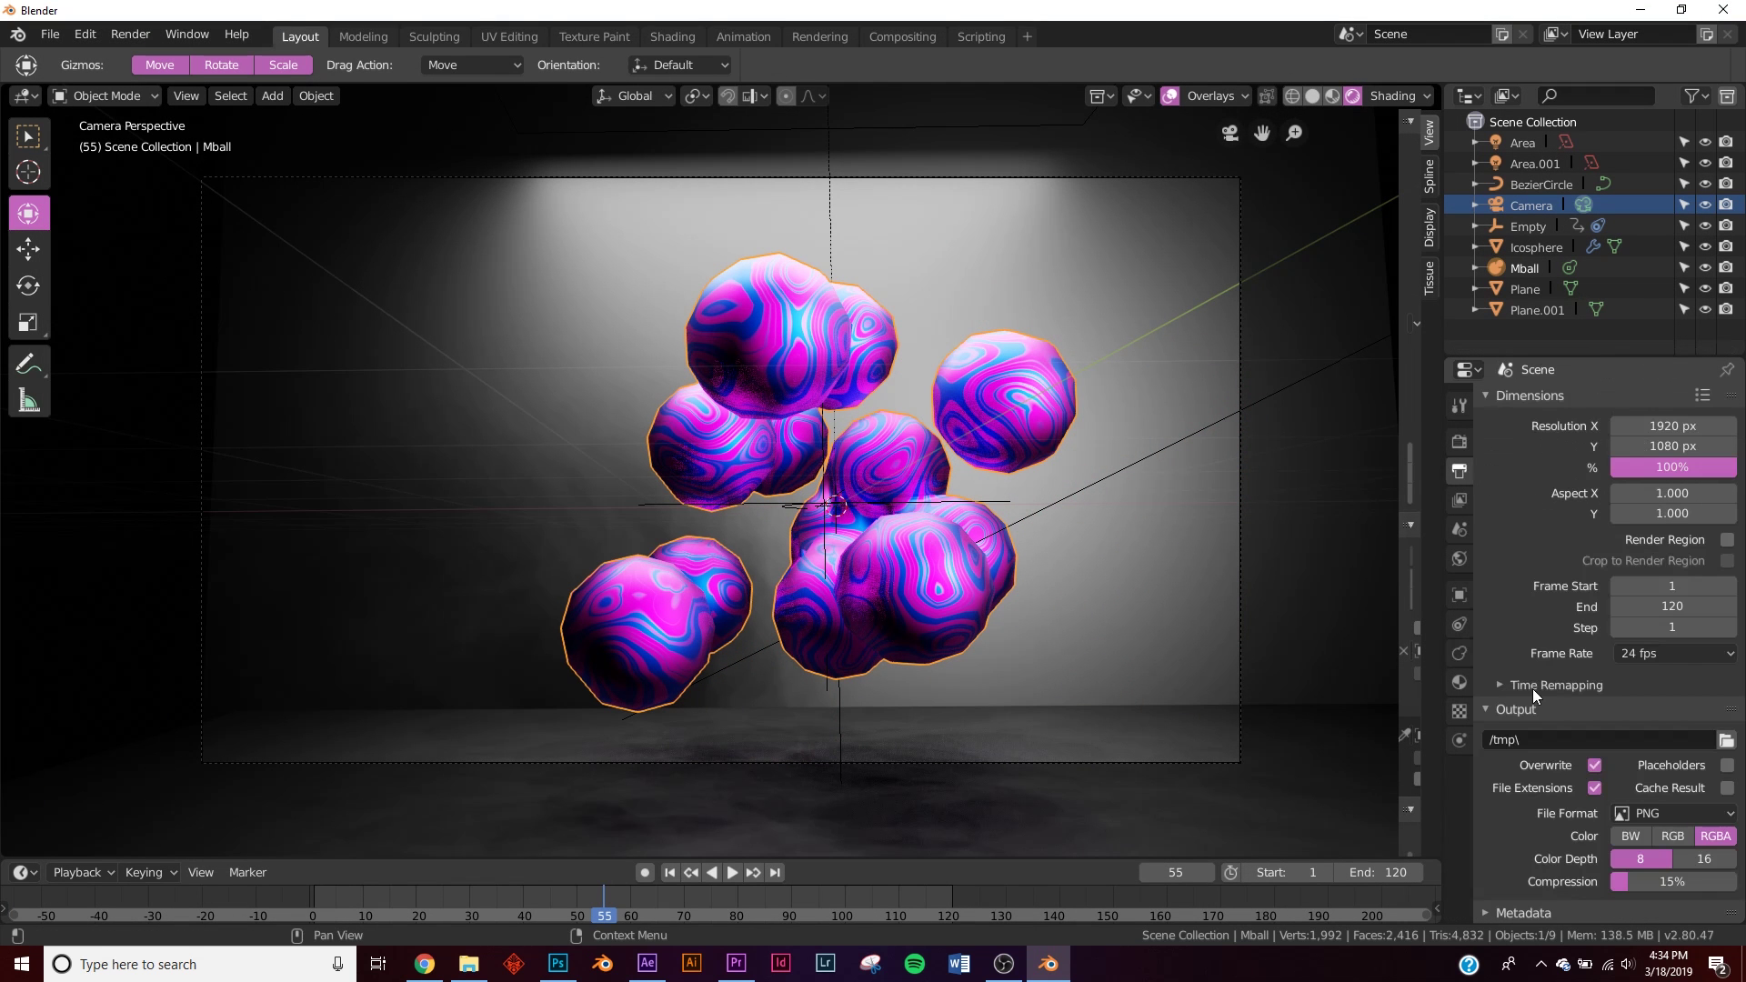
- Change the output File Format from PNG to FFmpeg video
scroll(1593, 675, "down", 2)
scroll(1592, 675, "up", 2)
scroll(1689, 772, "down", 2)
left_click(1662, 766)
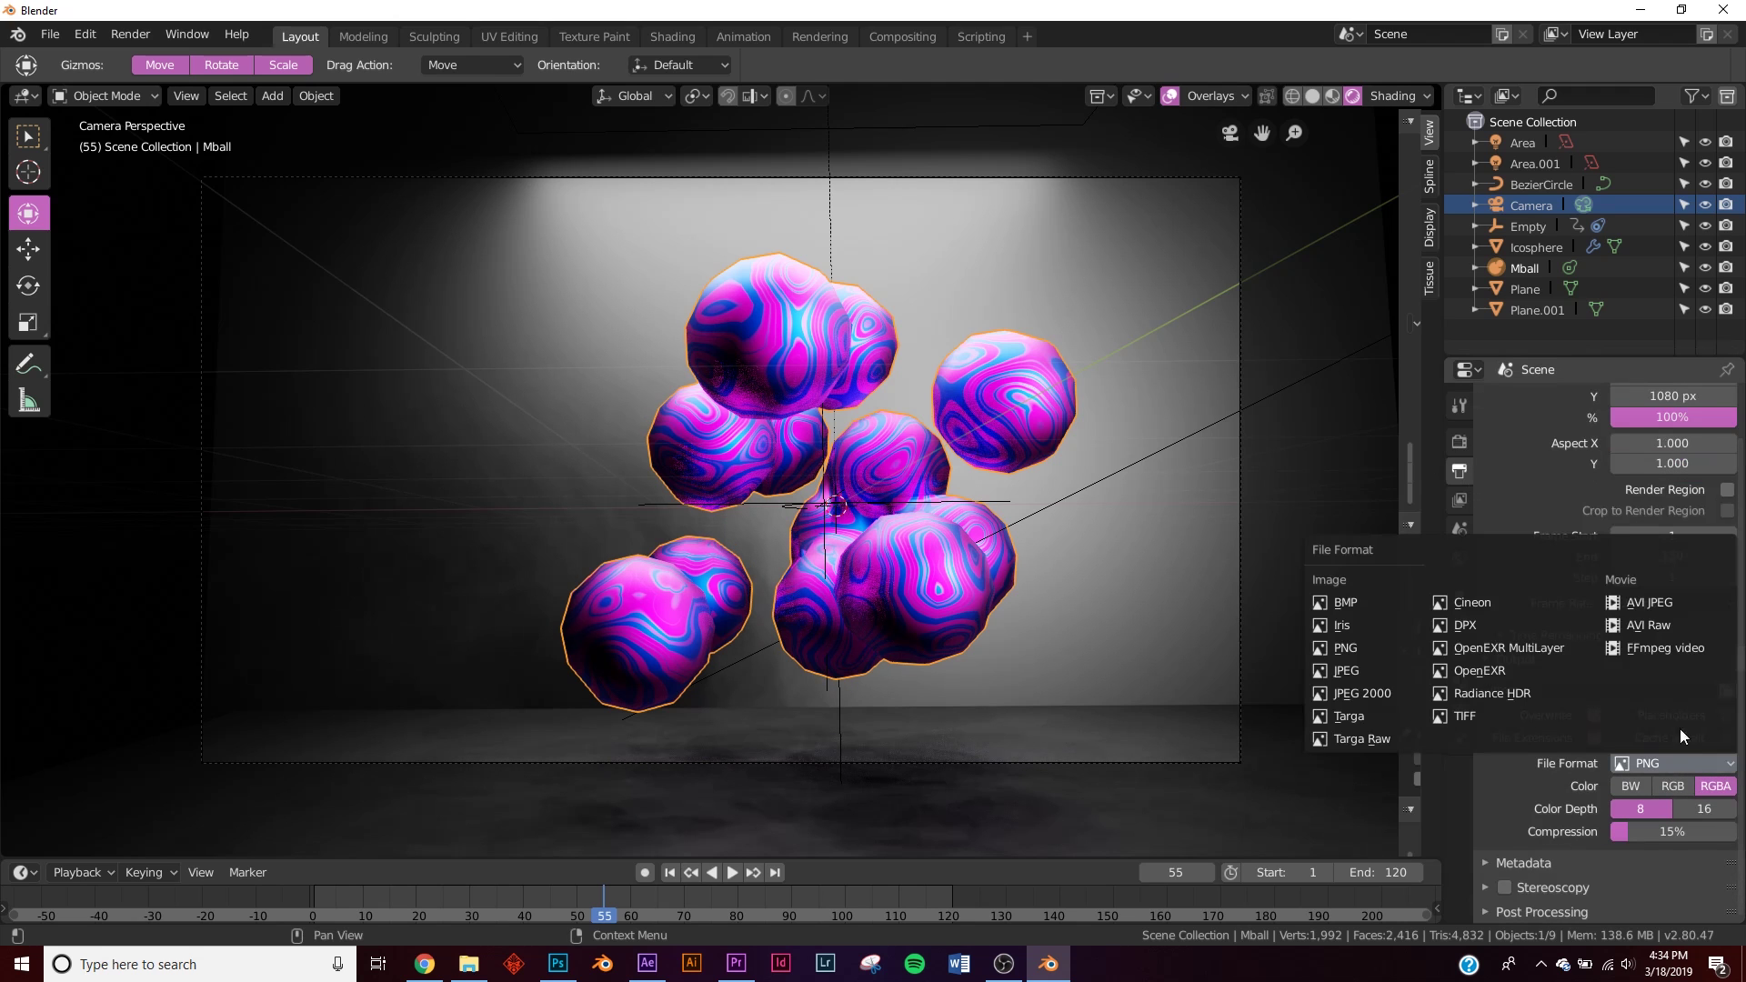
left_click(1665, 648)
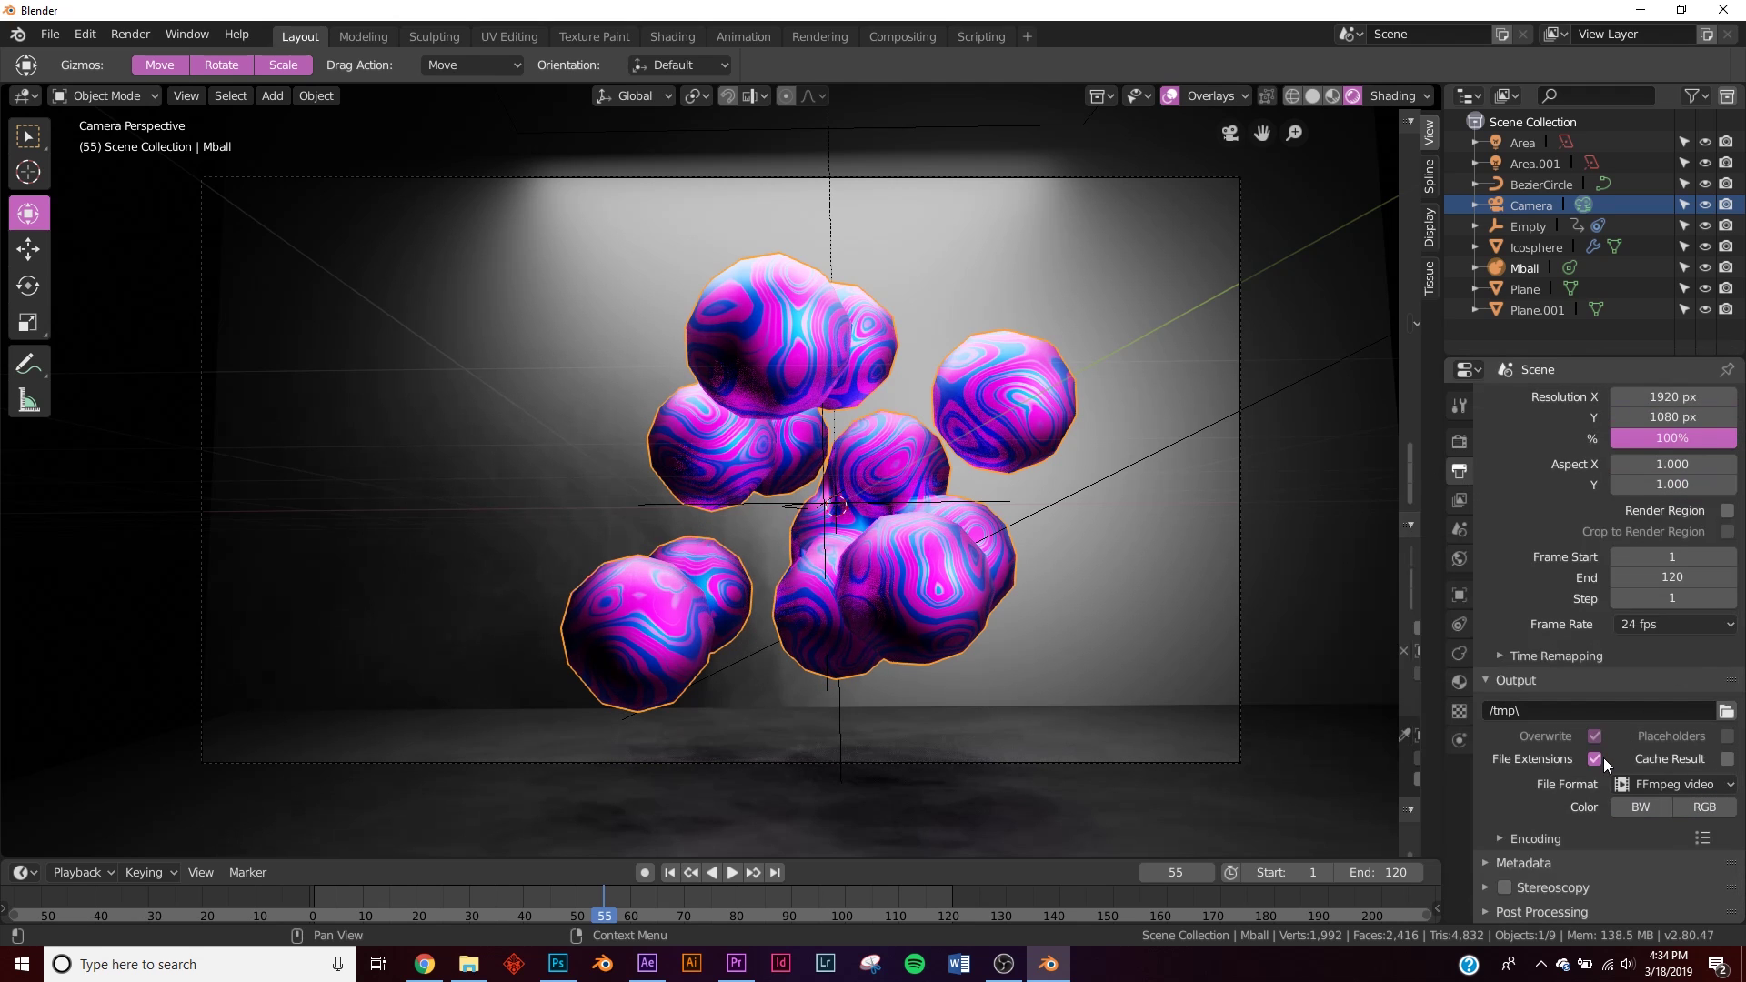
- Set the encoding Container to MPEG-4 and Output quality to High quality
left_click(1540, 842)
scroll(1564, 818, "down", 5)
left_click(1678, 690)
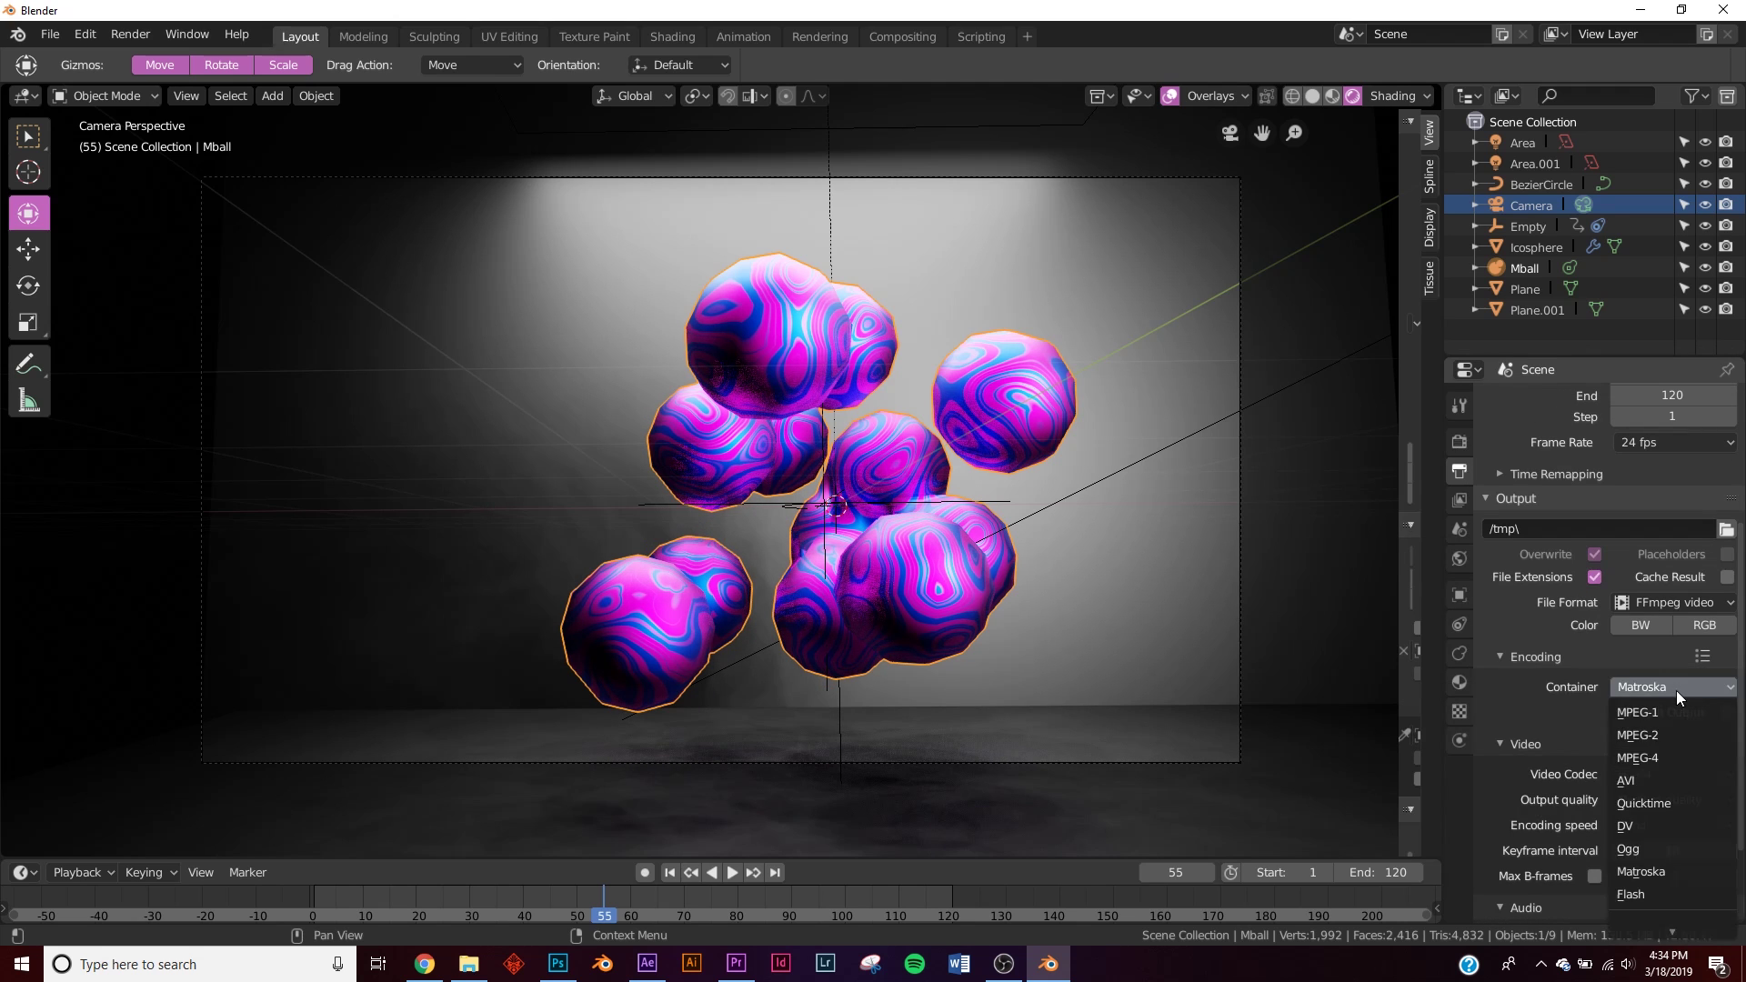
left_click(1671, 756)
left_click(1661, 800)
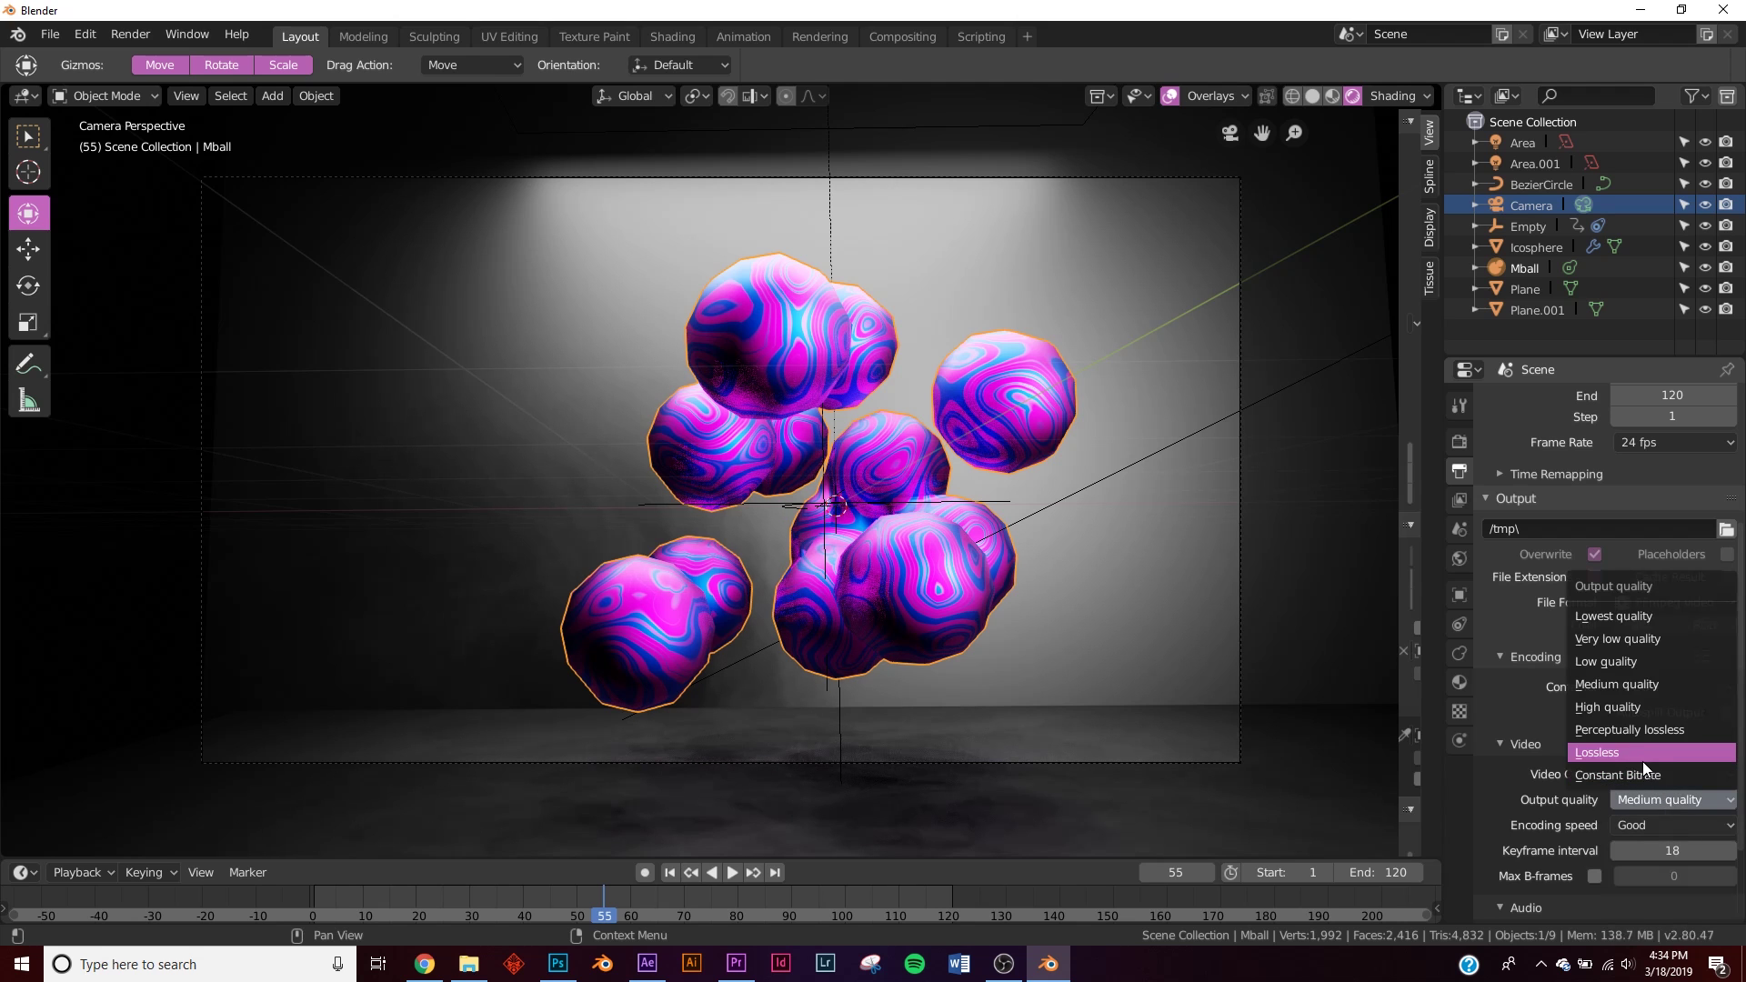
left_click(1635, 709)
scroll(1637, 790, "up", 6)
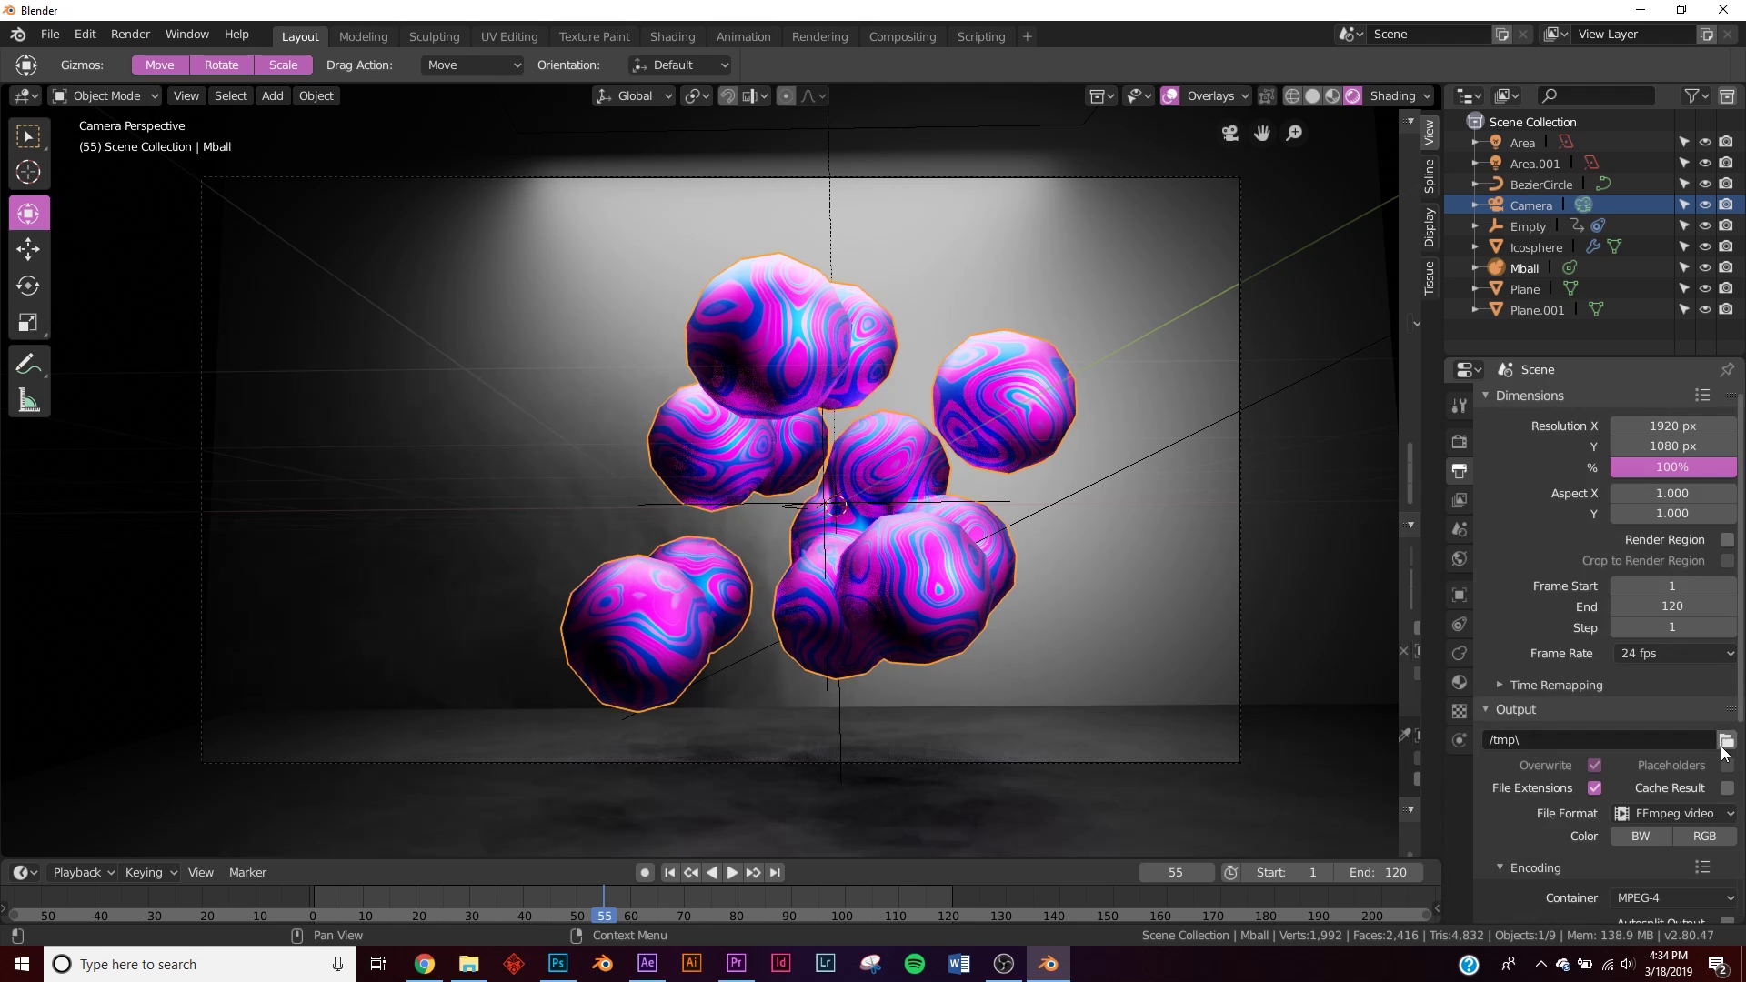
left_click(125, 35)
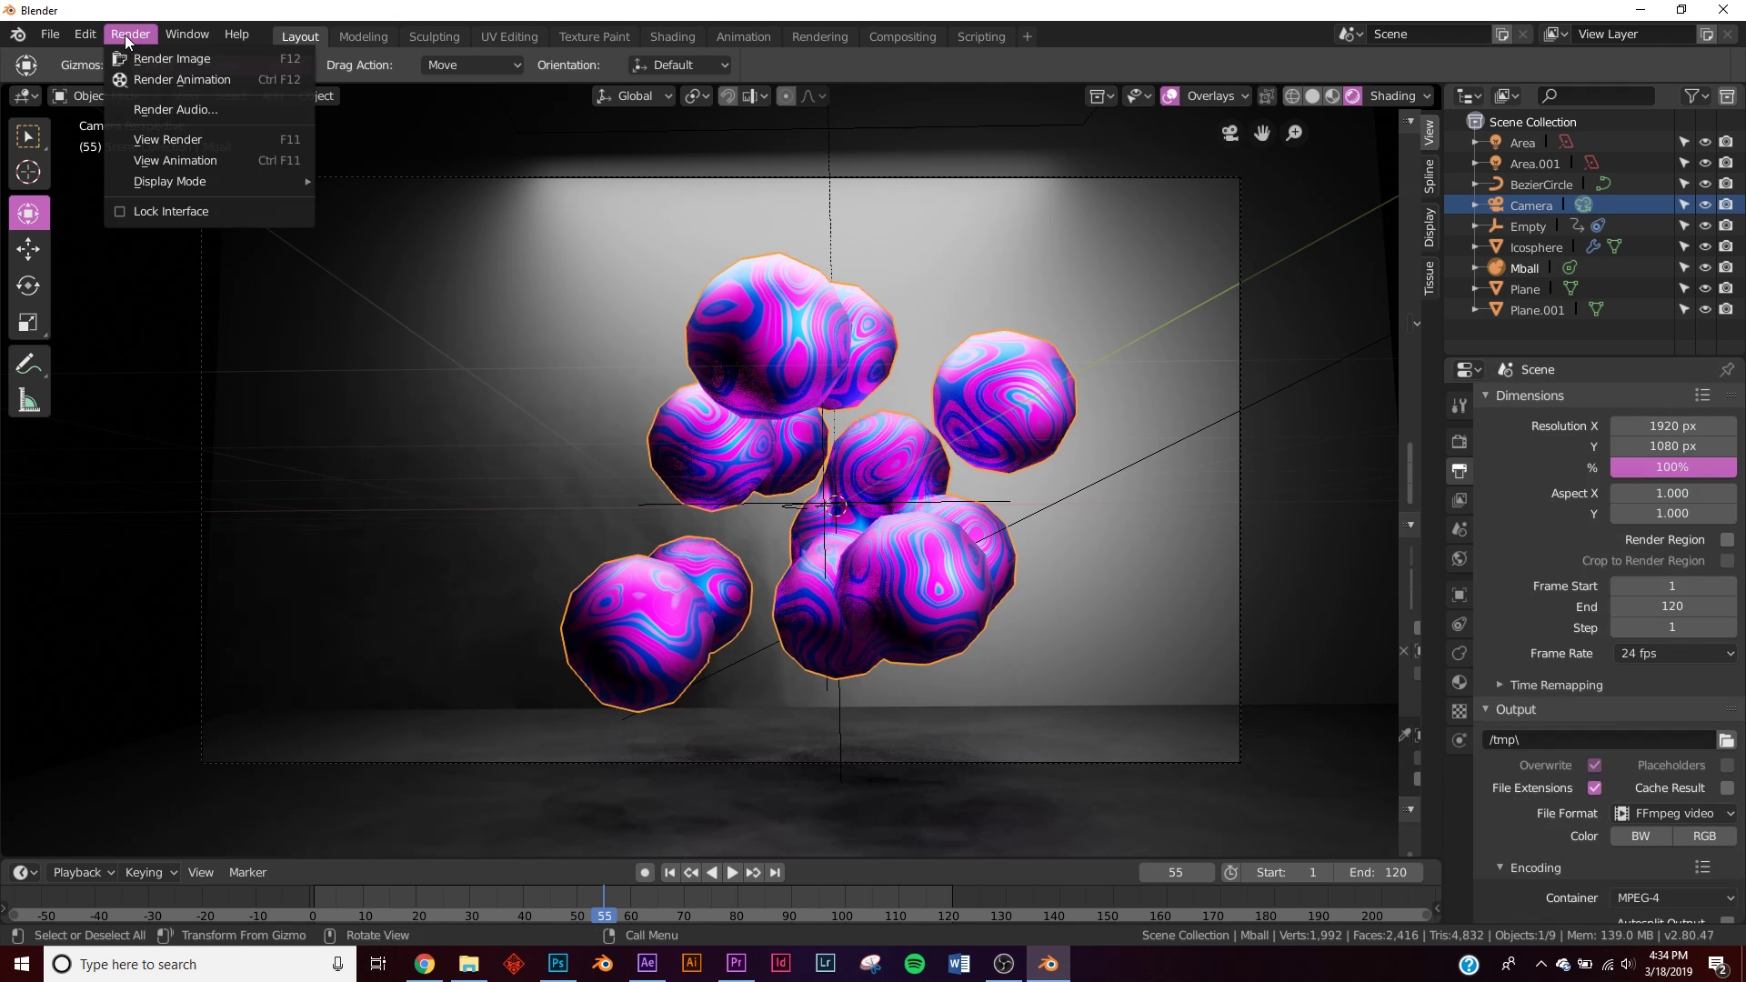